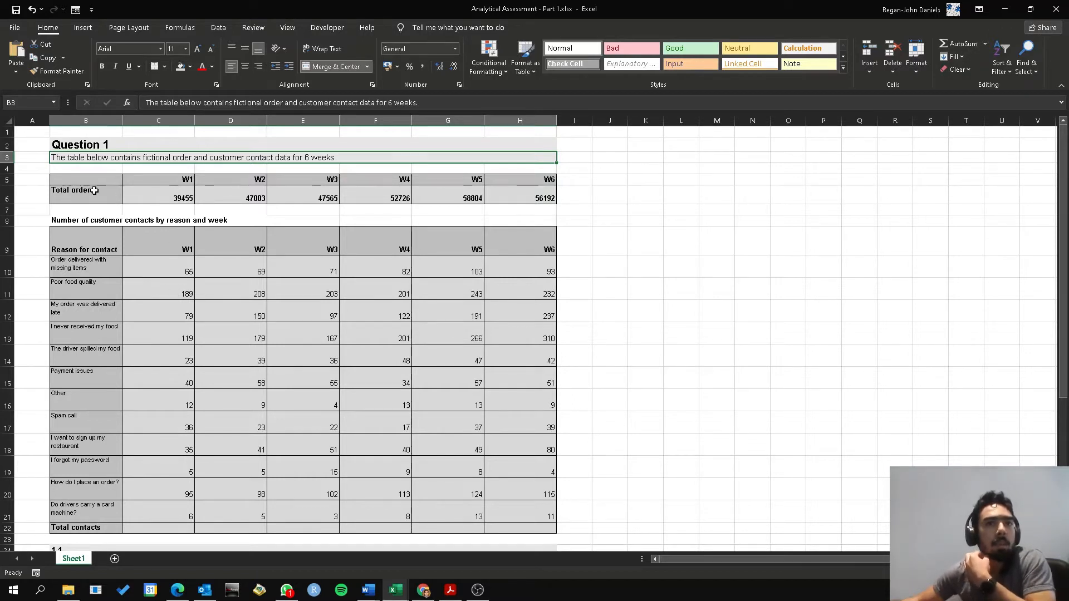
Review the weekly Total orders row and the table of customer contacts by reason and week
left_click_drag(83, 192, 518, 198)
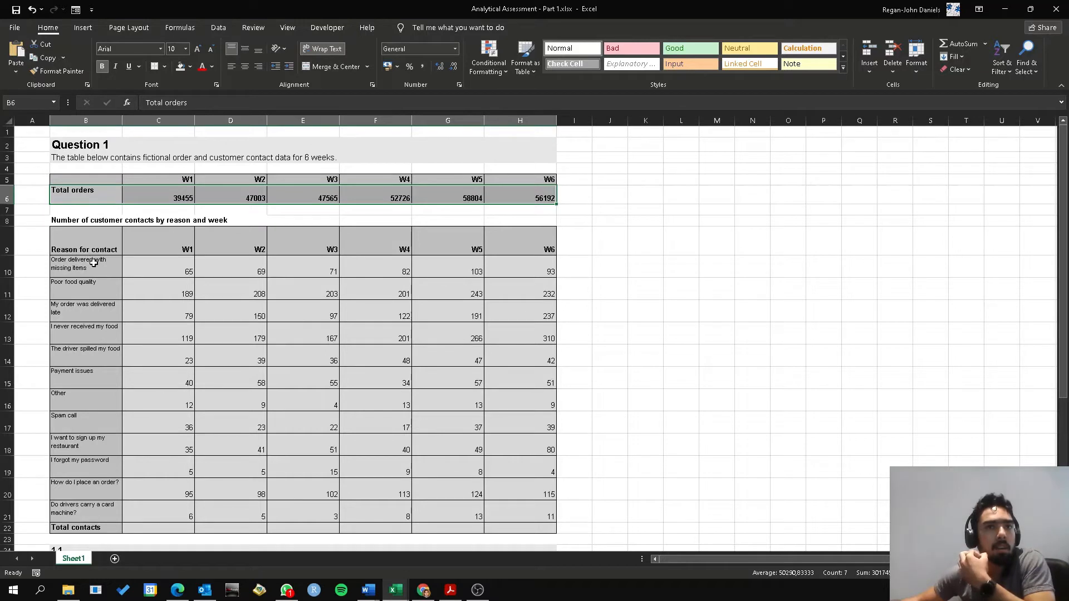
left_click_drag(94, 261, 106, 515)
left_click_drag(178, 255, 562, 270)
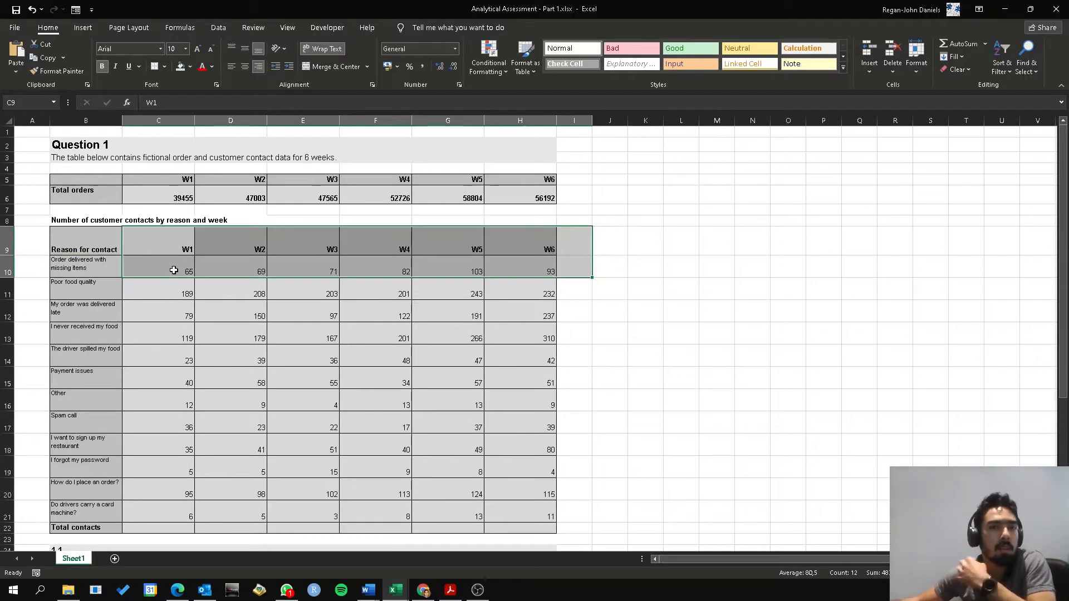
left_click_drag(174, 270, 546, 515)
scroll(389, 362, "down", 1)
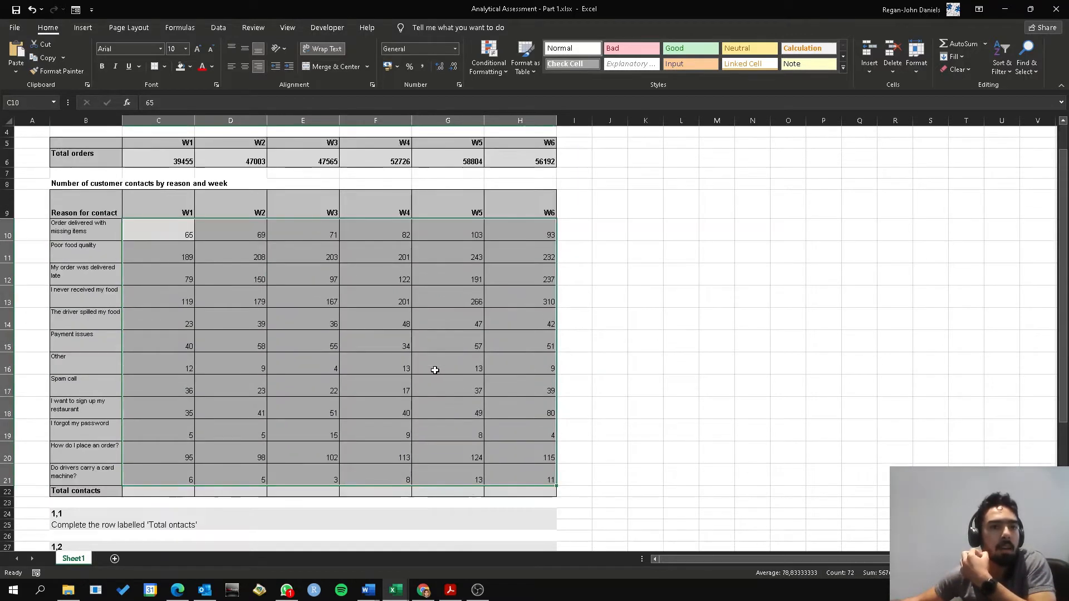
scroll(279, 379, "up", 1)
left_click(65, 216)
scroll(98, 234, "down", 3)
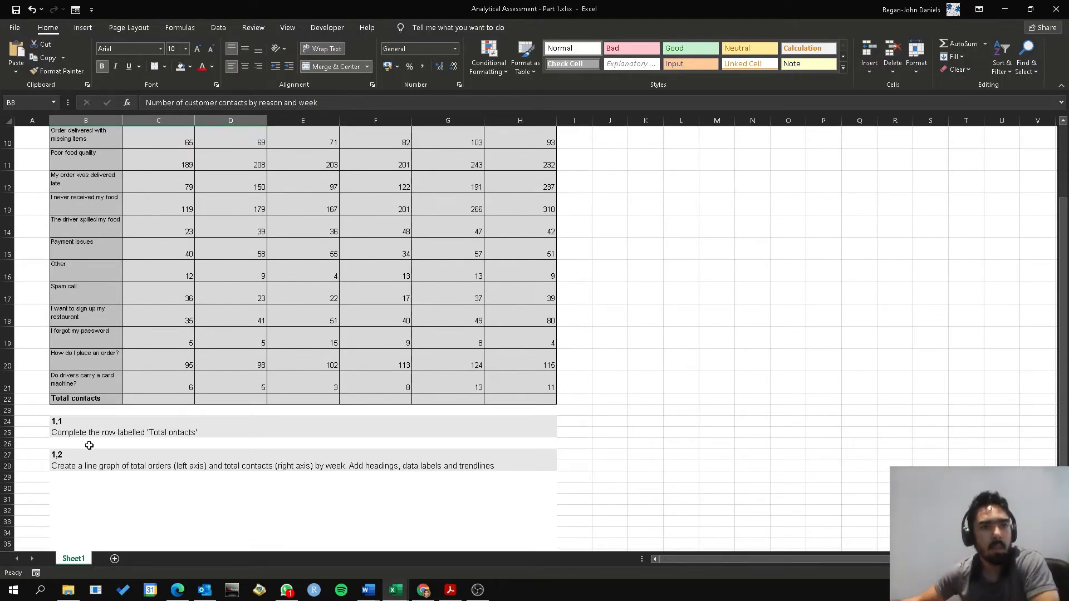
Complete the Total contacts row by summing C10:C21 in C22 and filling the formula across to week W6
left_click(136, 400)
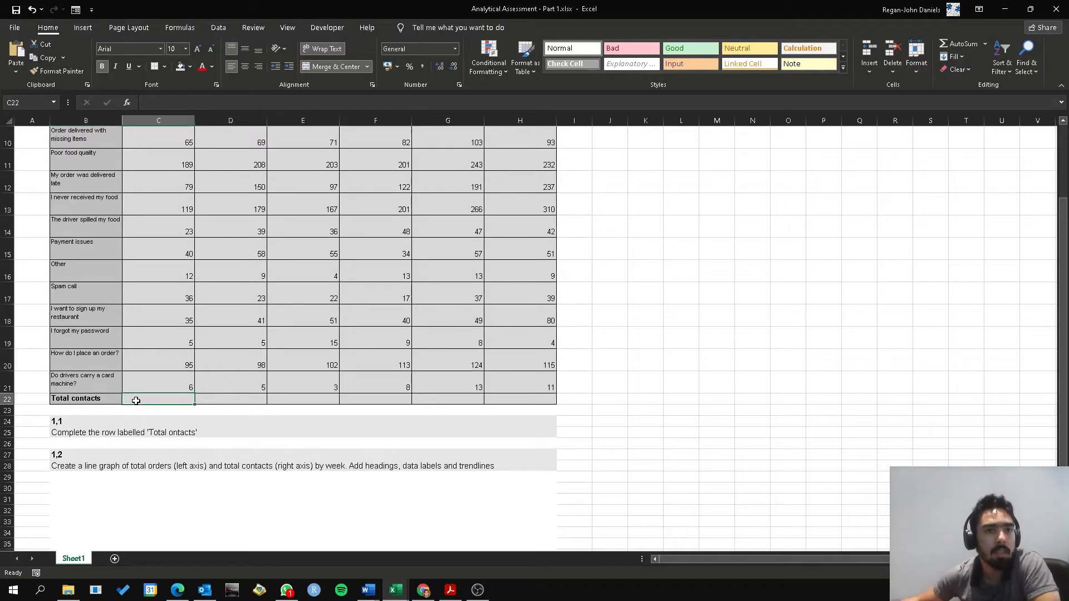
scroll(344, 452, "up", 2)
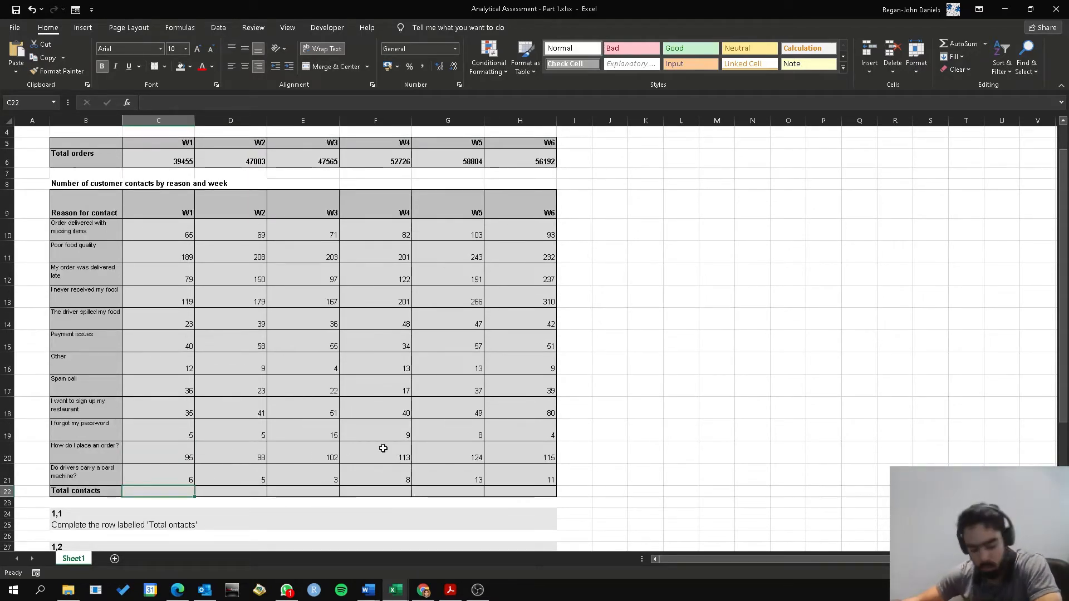
key("alt+equal")
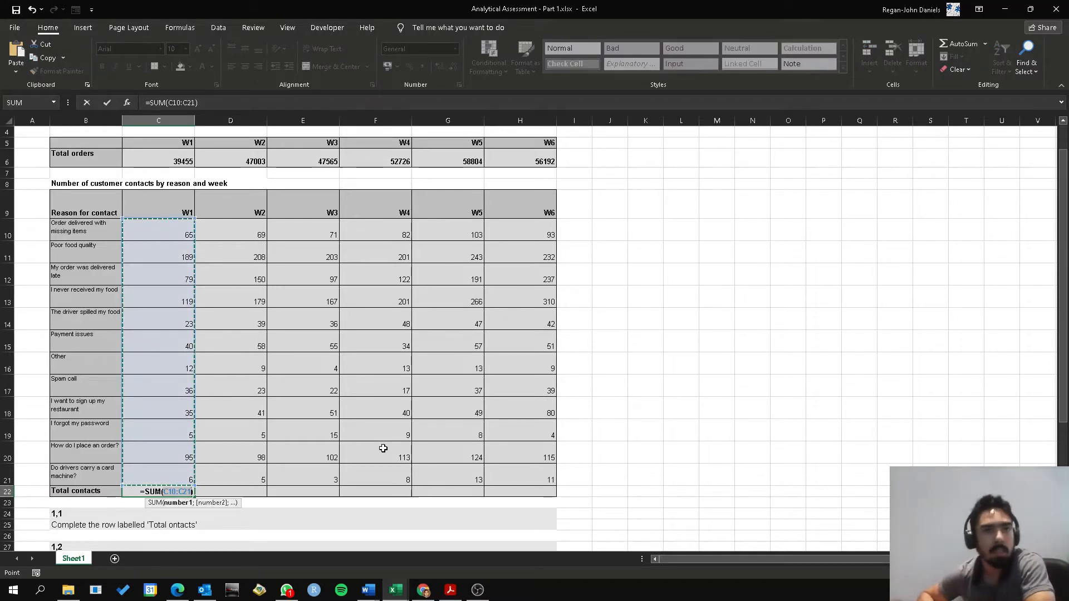
key("Return")
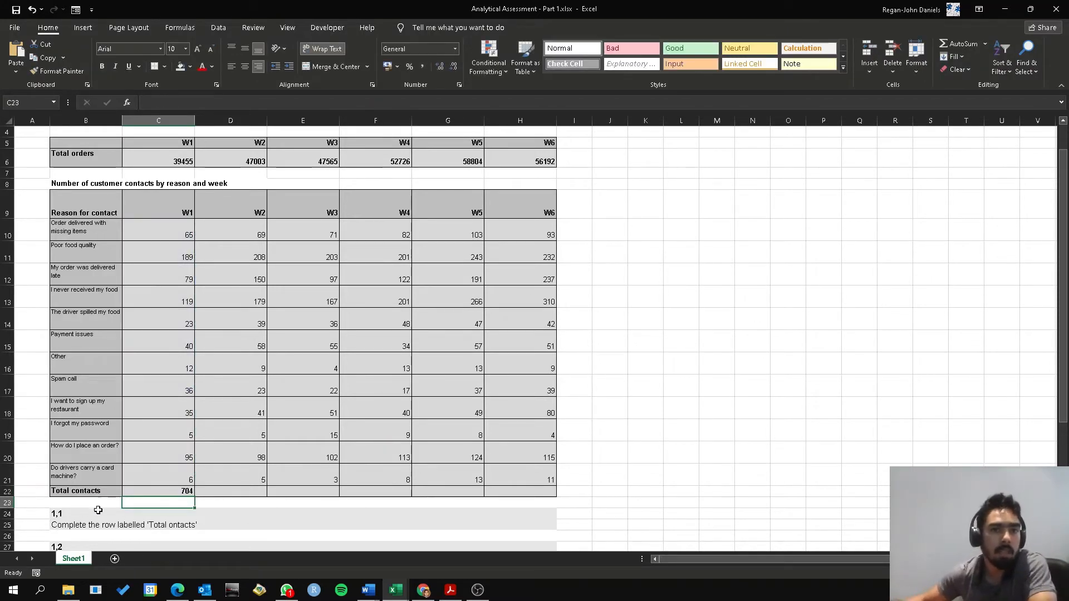
left_click(192, 490)
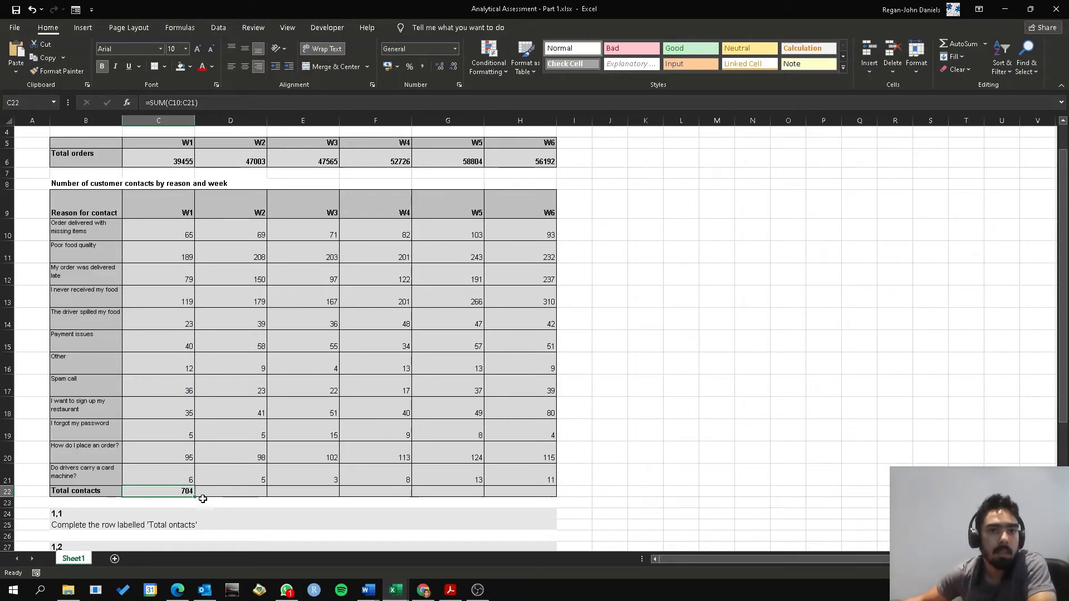
left_click_drag(194, 497, 537, 507)
left_click(459, 490)
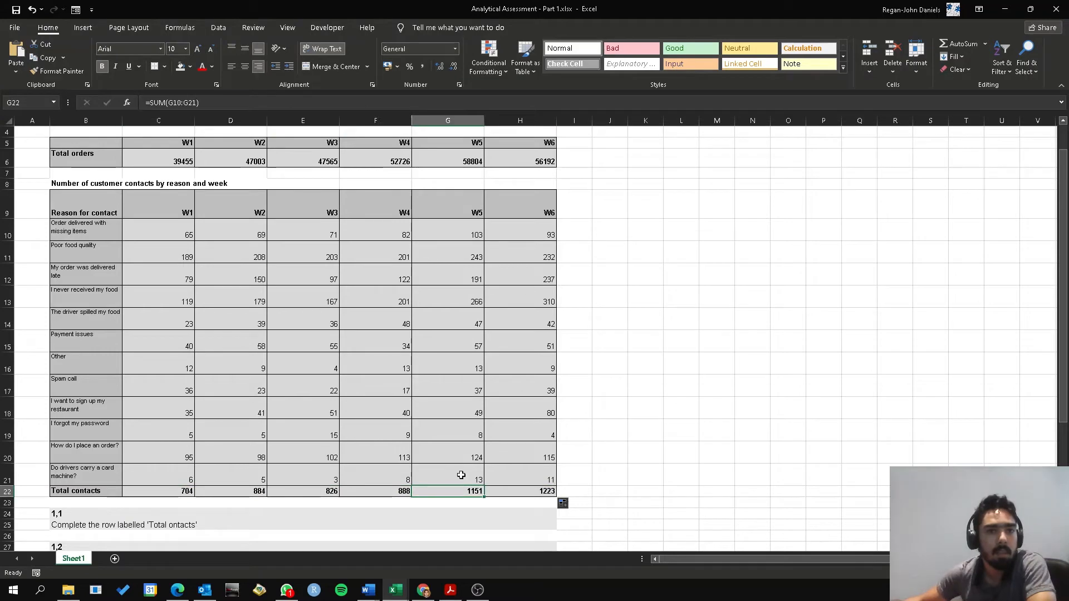
Insert a basic 2-D line chart from the Total orders and Total contacts rows, as asked in question 1,2
scroll(453, 447, "down", 2)
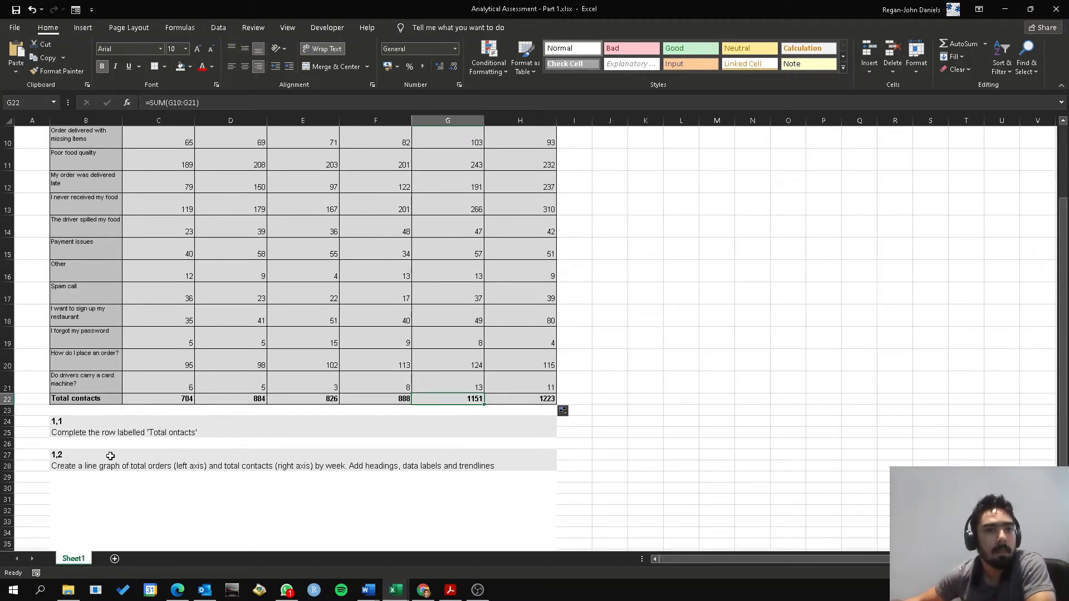
left_click(78, 468)
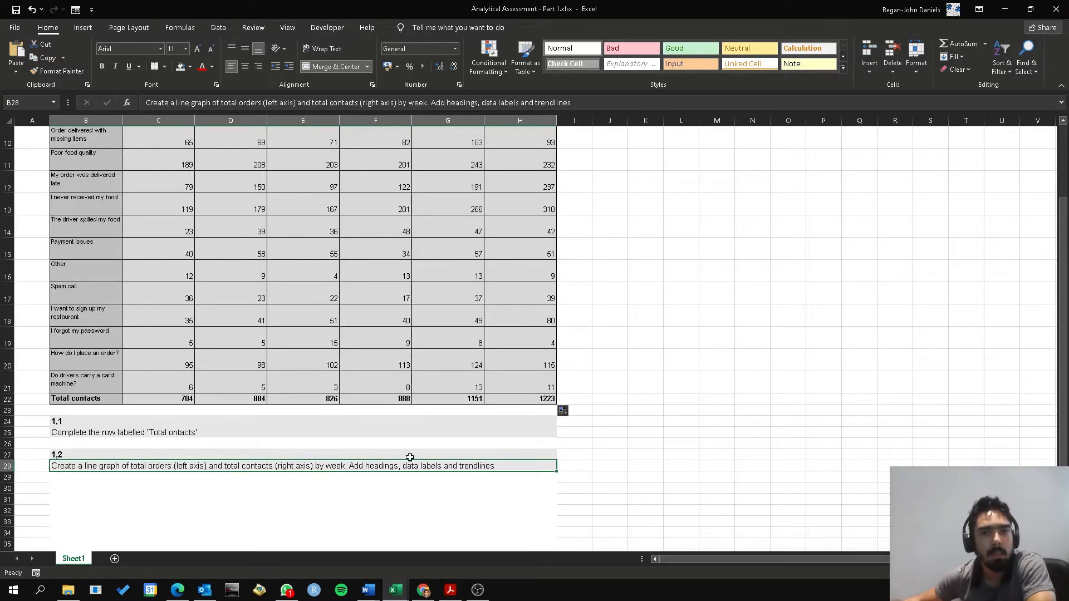
scroll(551, 473, "down", 2)
scroll(279, 439, "up", 3)
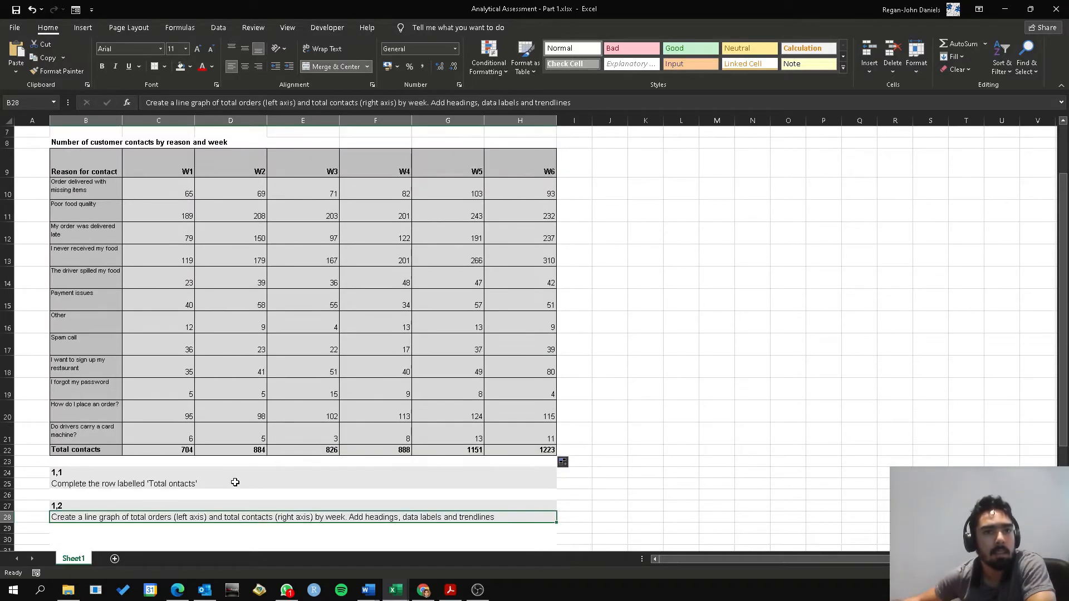
scroll(289, 496, "up", 2)
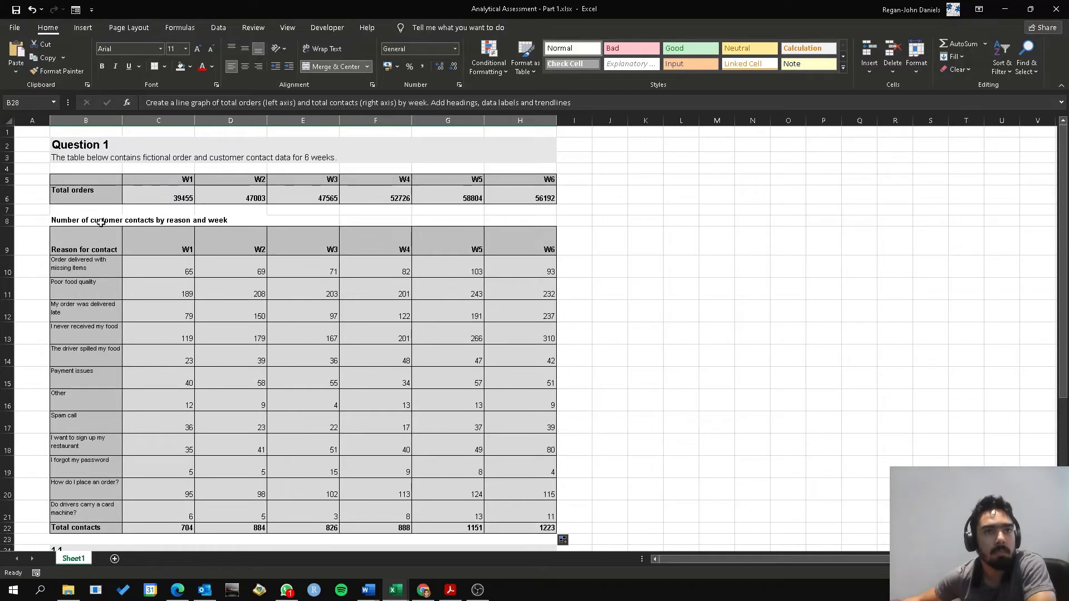
left_click_drag(96, 198, 521, 184)
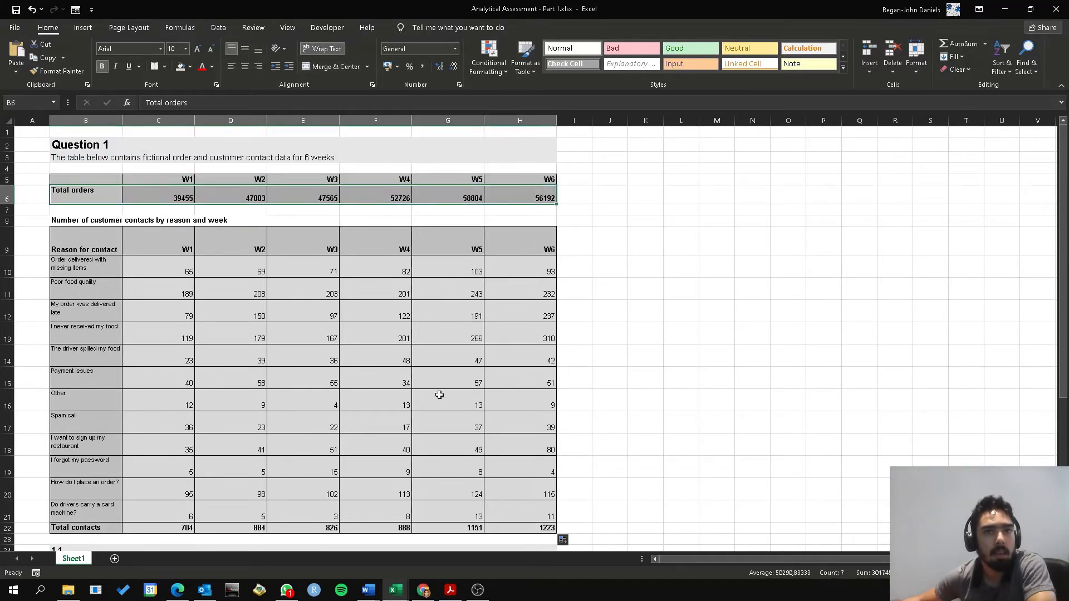
scroll(439, 393, "down", 3)
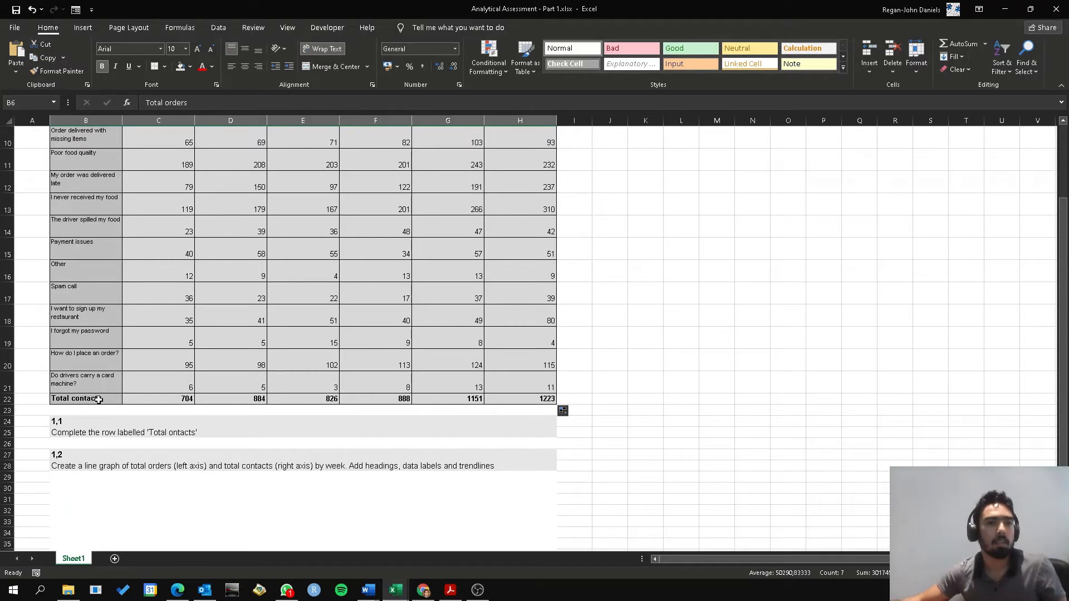
left_click_drag(98, 400, 511, 399)
scroll(446, 429, "up", 3)
scroll(446, 429, "down", 1)
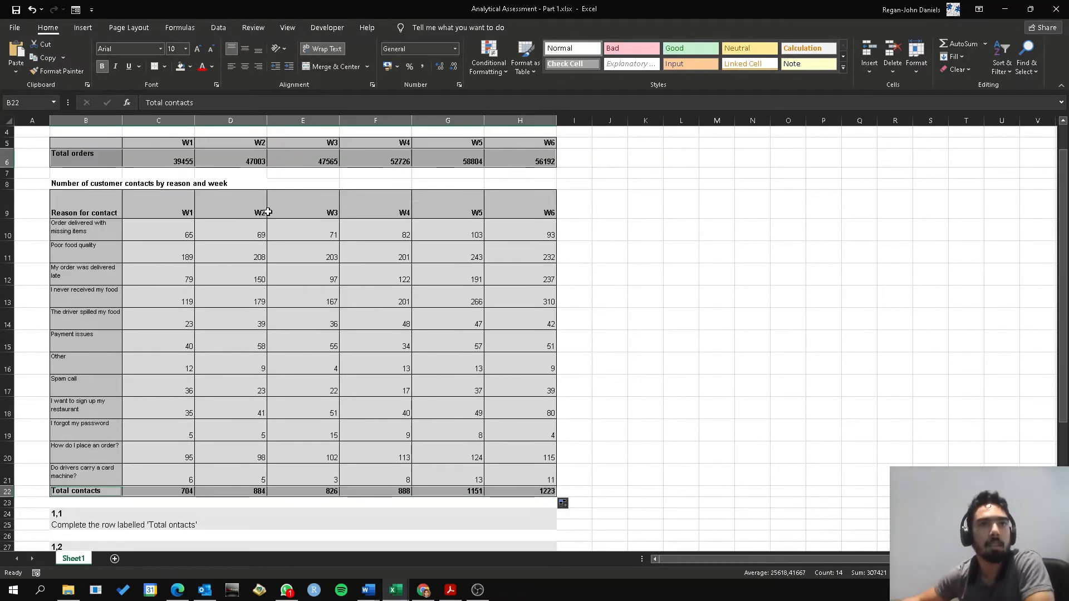
left_click(83, 27)
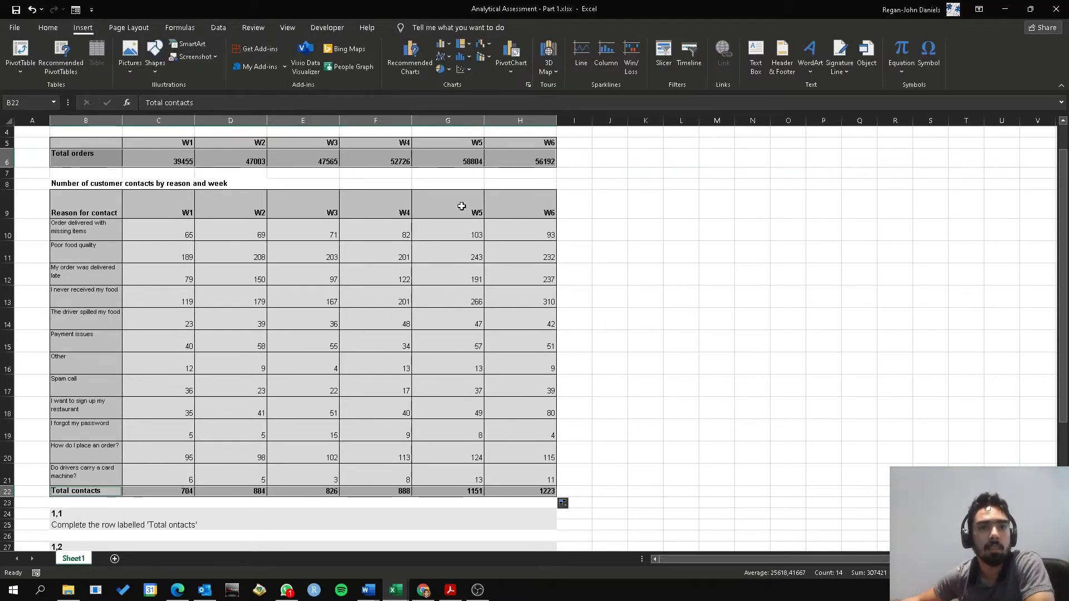
scroll(307, 401, "down", 1)
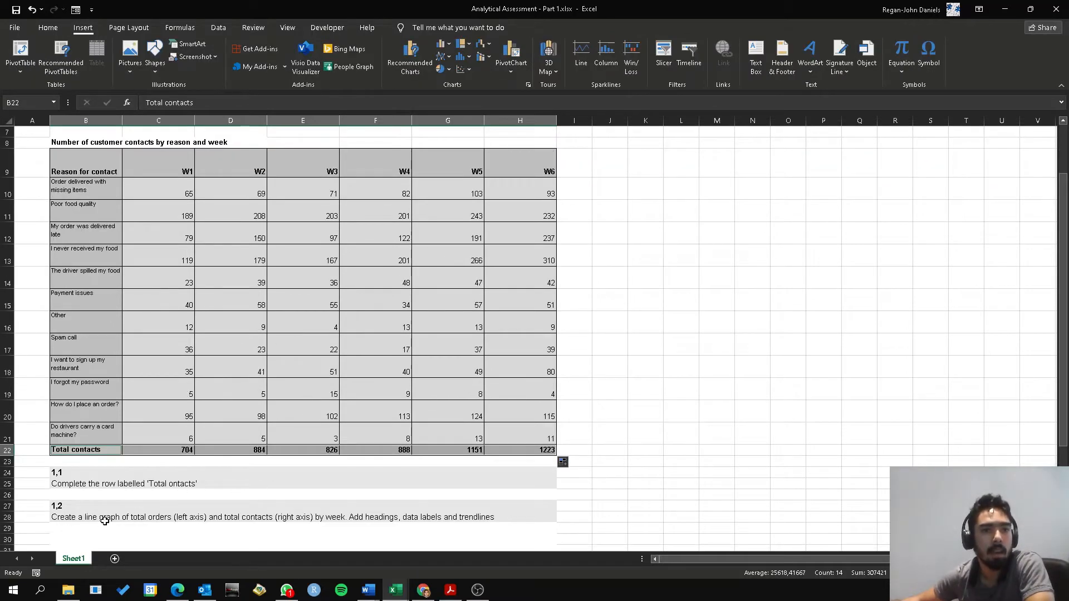
left_click(451, 58)
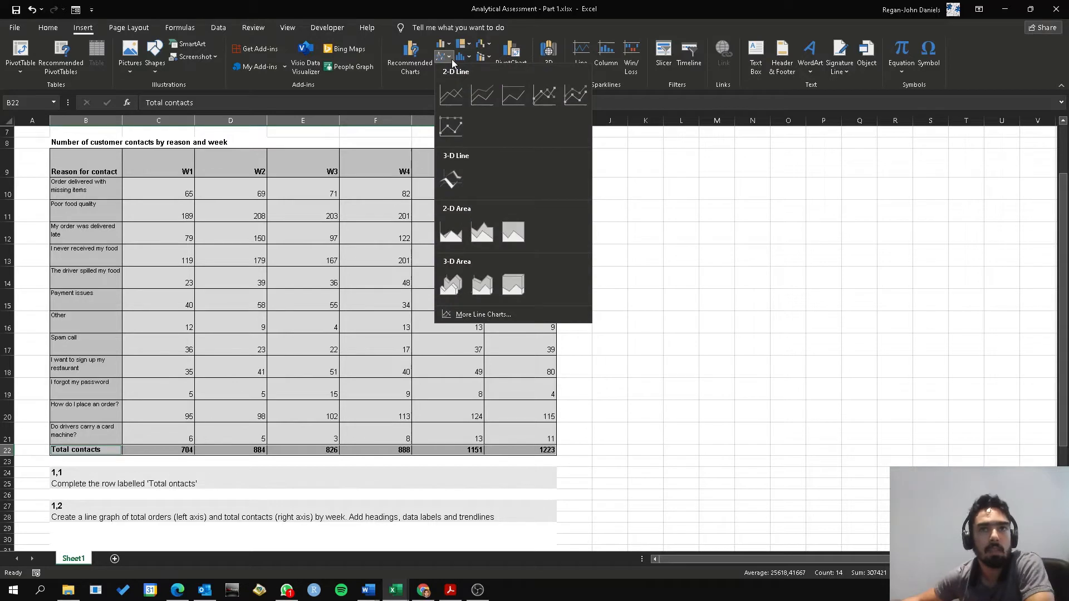
left_click(458, 93)
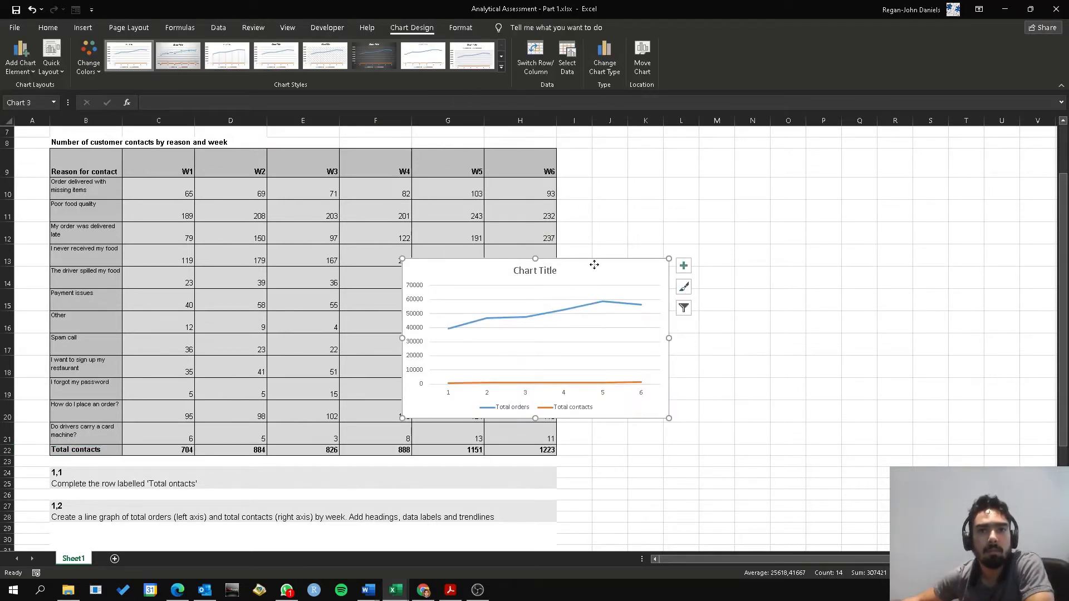
Move the line chart down off the contacts table to the question 1,2 area
left_click_drag(594, 265, 419, 357)
scroll(742, 434, "down", 3)
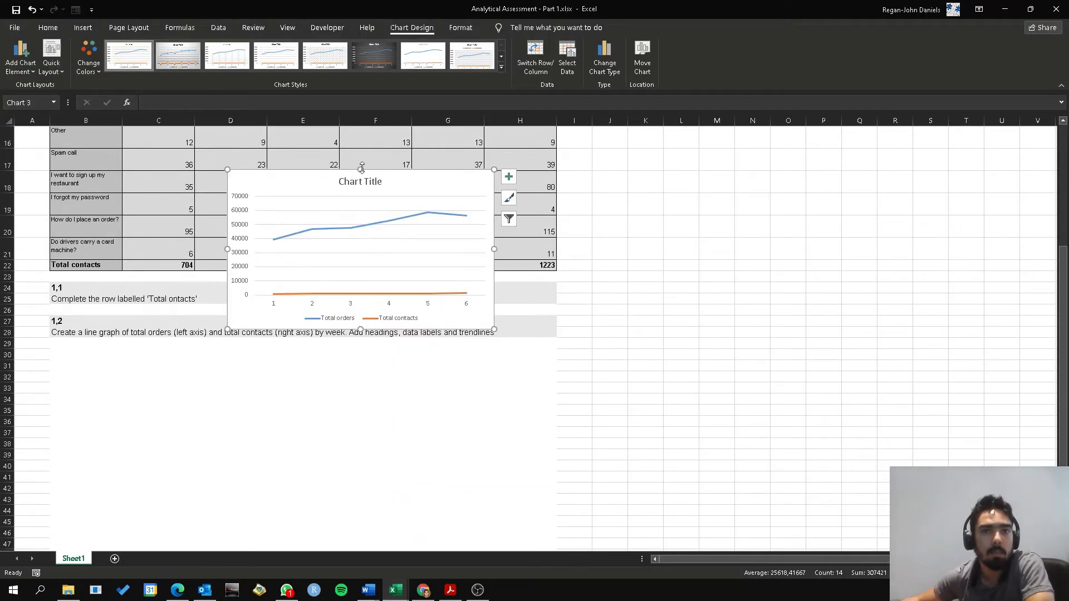
left_click_drag(374, 236, 321, 294)
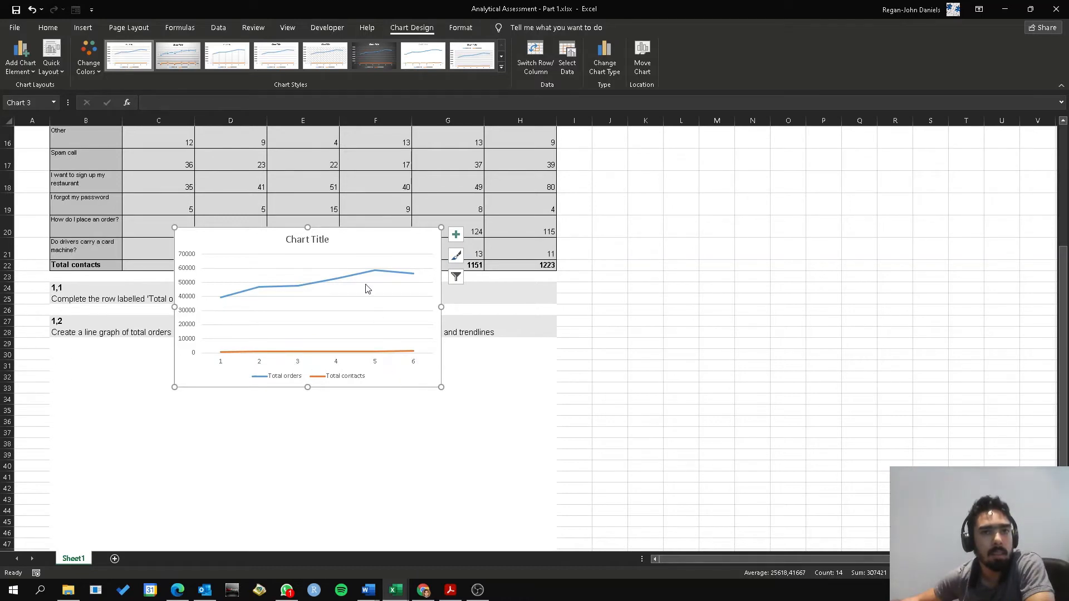
left_click_drag(357, 239, 377, 333)
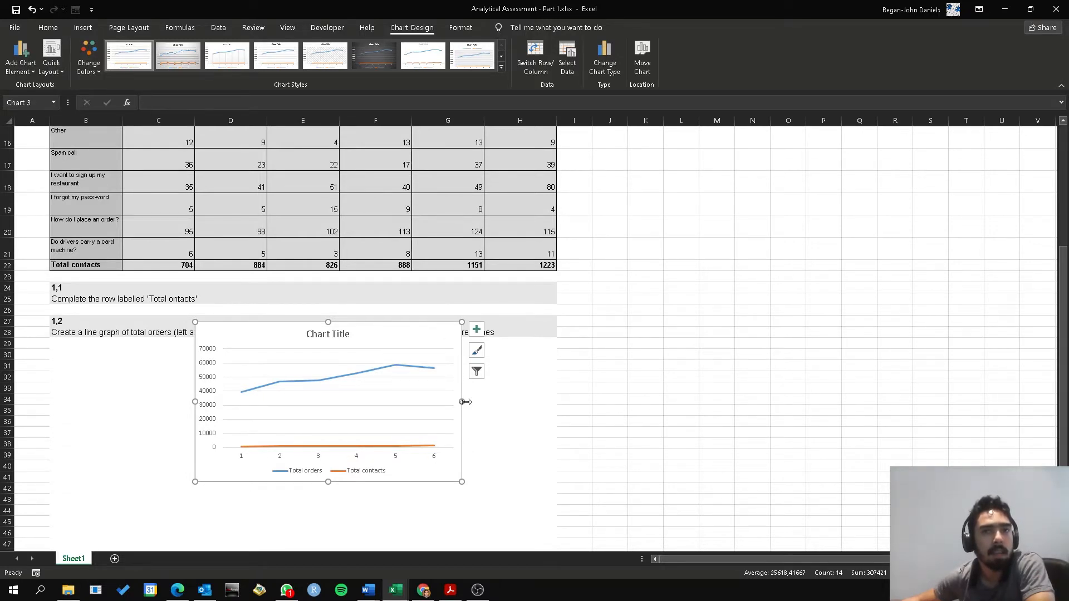
left_click(616, 64)
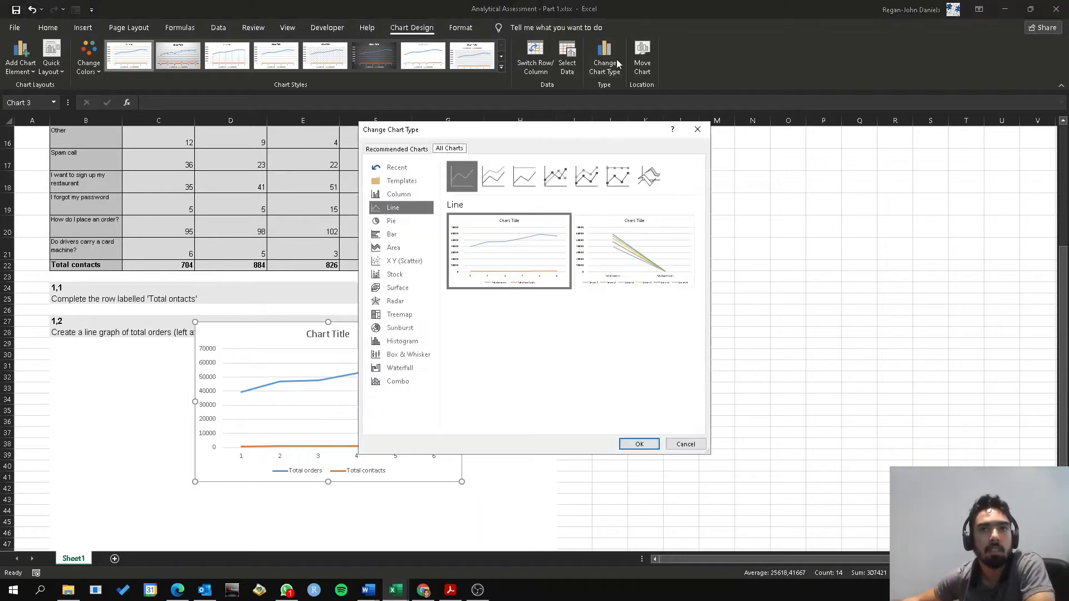
left_click(409, 383)
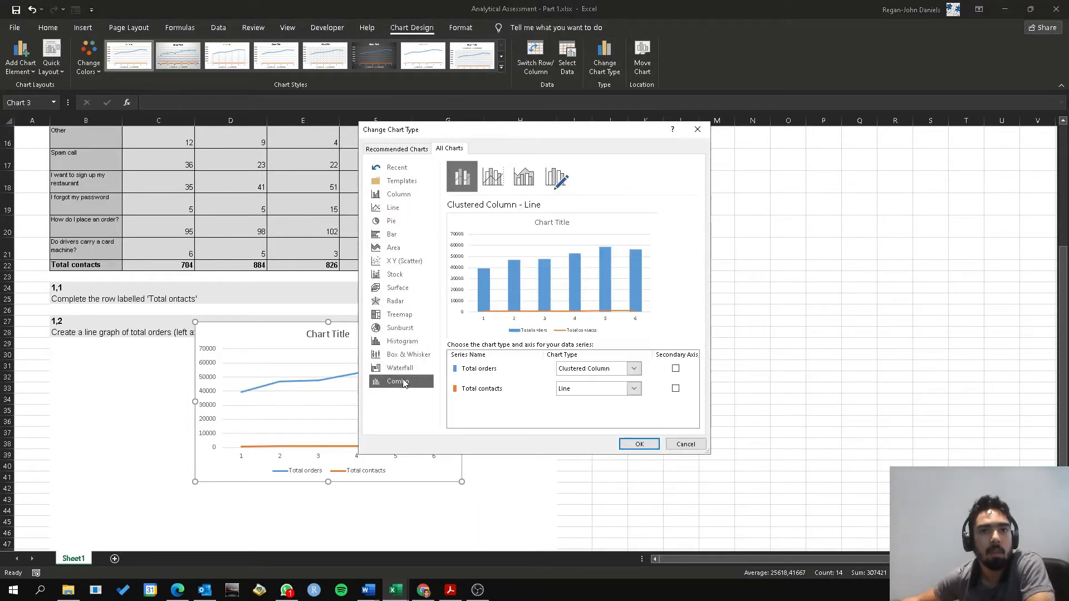
left_click(512, 394)
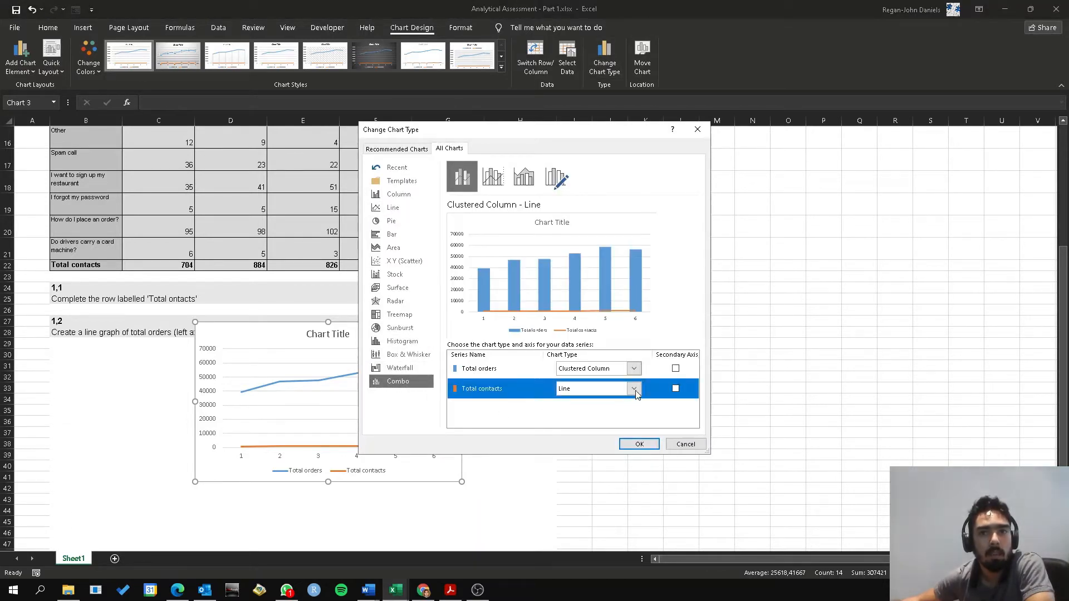
left_click(636, 369)
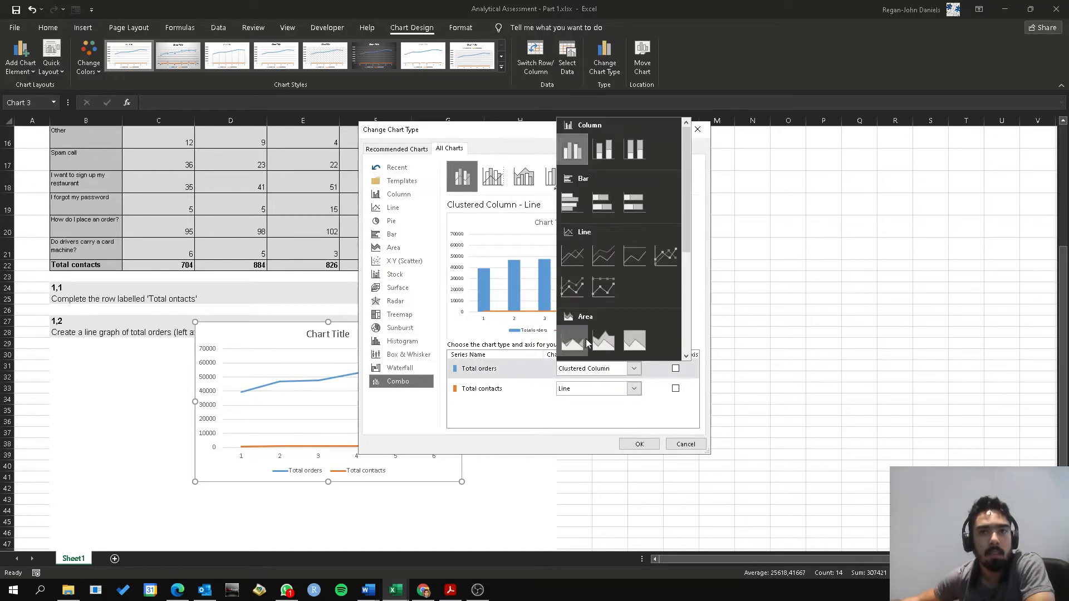
left_click(580, 258)
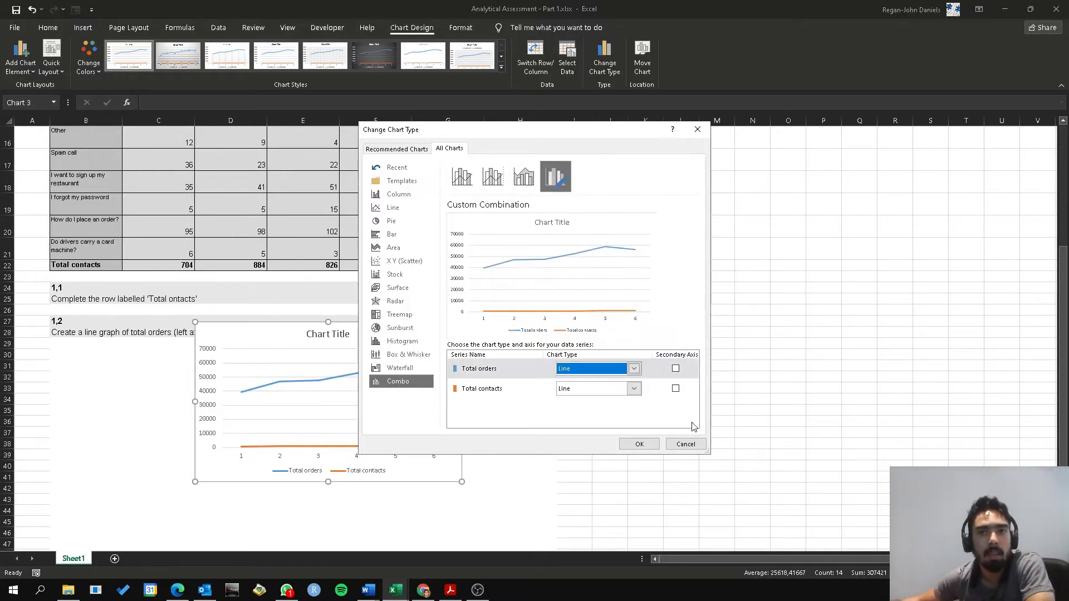
left_click_drag(422, 139, 562, 144)
left_click(779, 450)
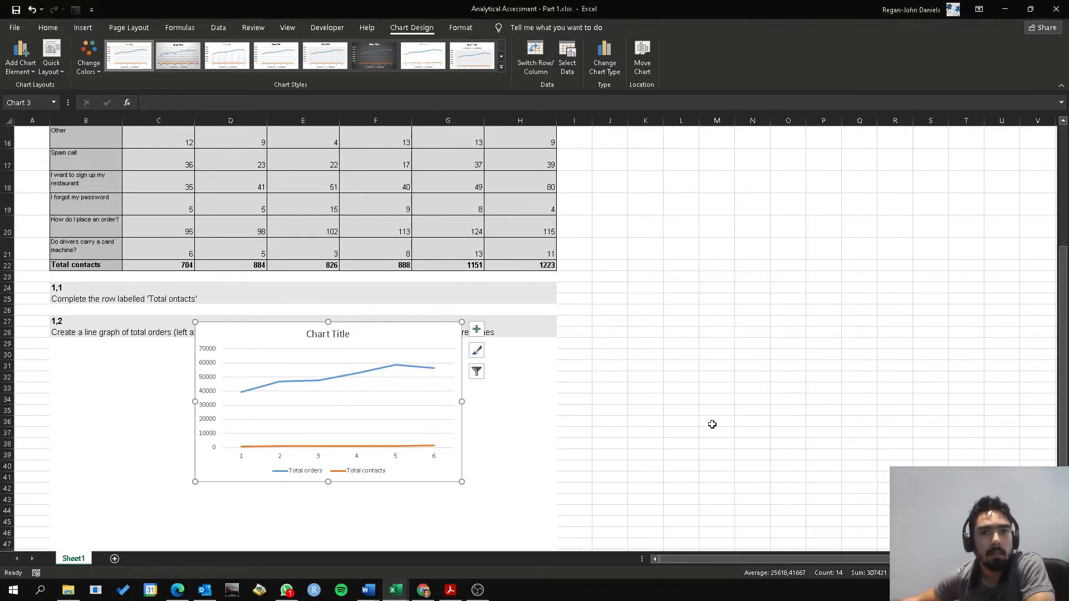
Change the chart to a custom combination with both series as lines and Total contacts on the secondary axis
left_click_drag(360, 343, 453, 419)
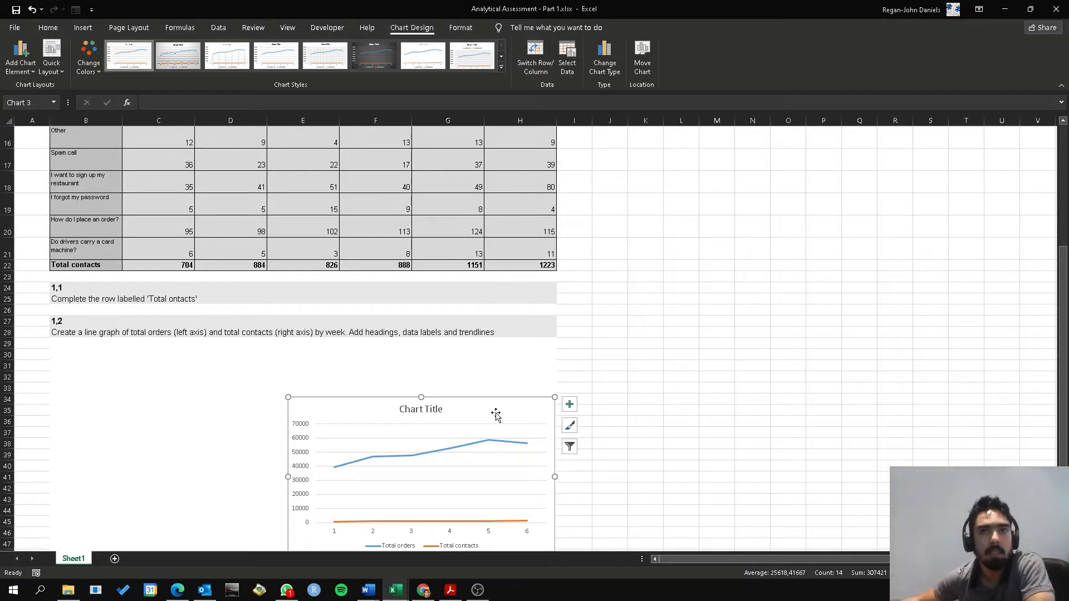
left_click(607, 66)
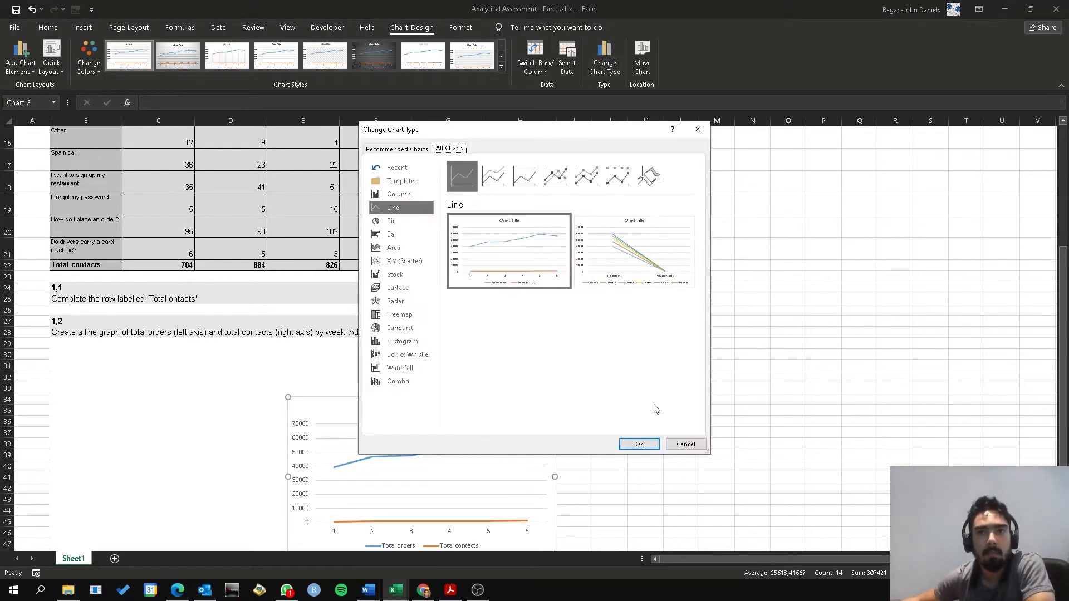
left_click(406, 382)
left_click(633, 371)
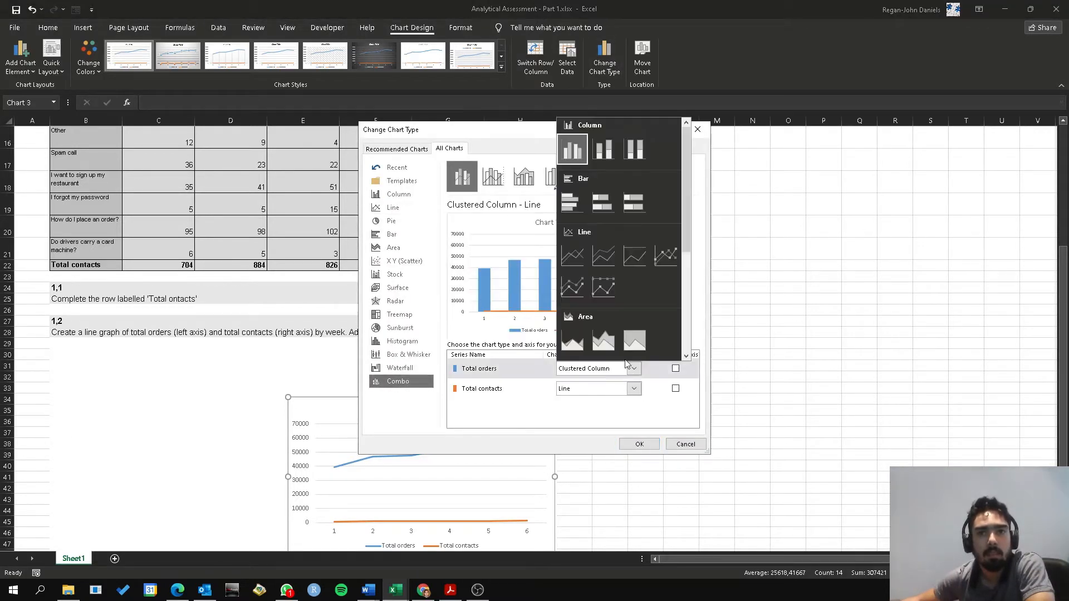
left_click(576, 262)
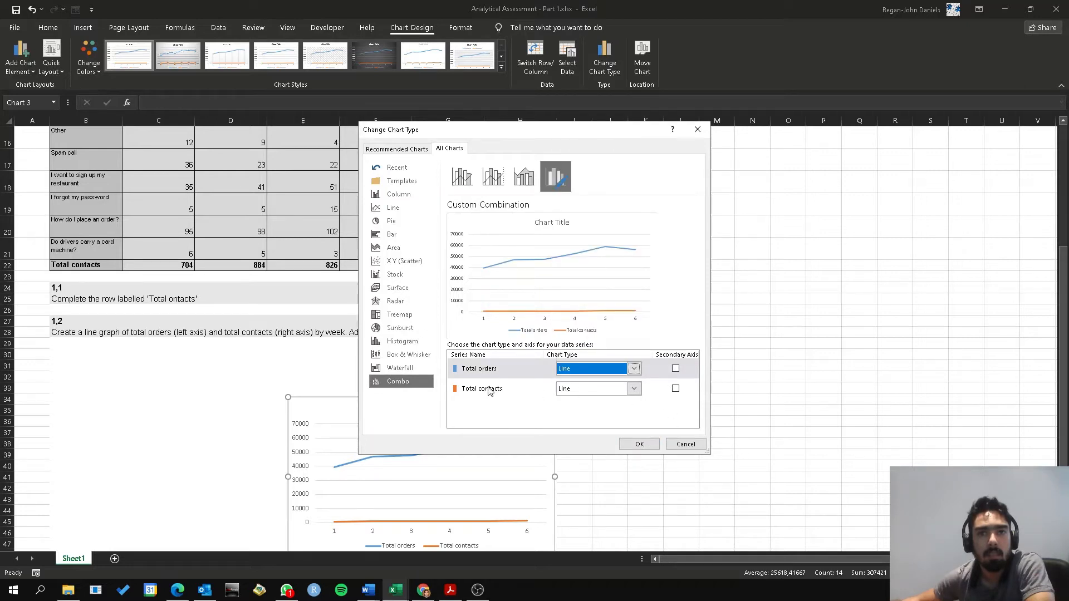
left_click(675, 389)
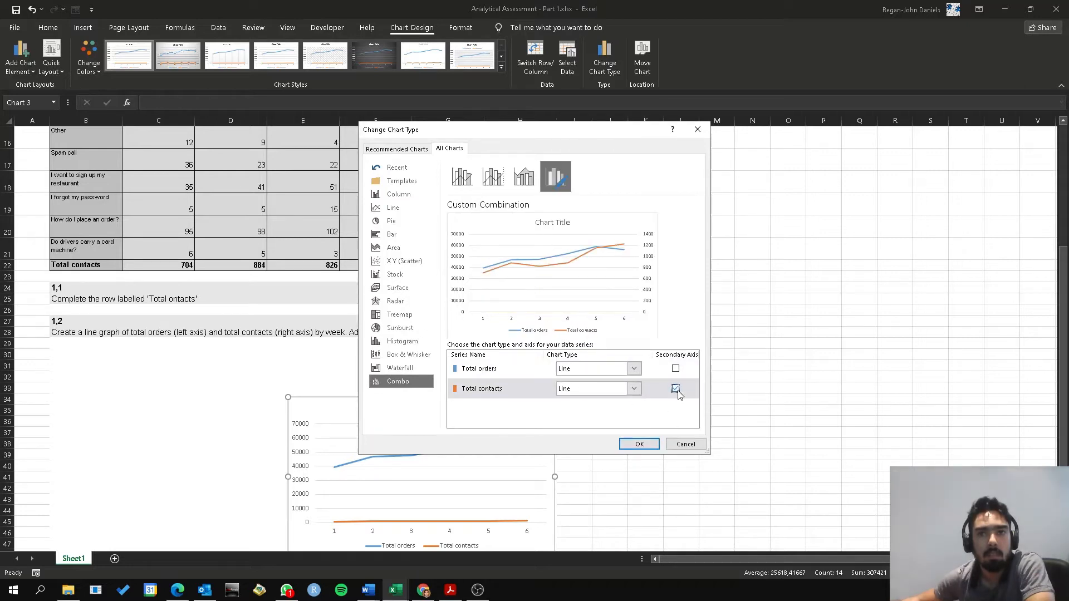
left_click(653, 443)
Enlarge the combination chart and move it beside the contacts table, largely clear of the question 1,2 area
left_click_drag(466, 396, 289, 338)
left_click_drag(382, 495, 534, 557)
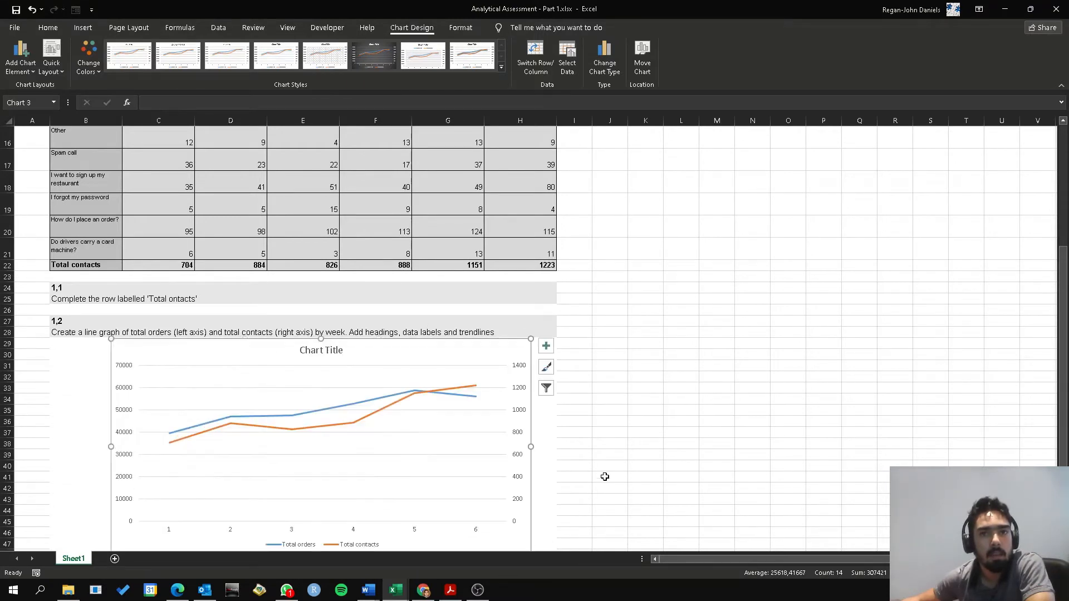
left_click_drag(443, 337, 488, 157)
left_click_drag(574, 374, 634, 426)
left_click_drag(384, 170, 460, 218)
key("ctrl+z")
left_click_drag(460, 178, 814, 207)
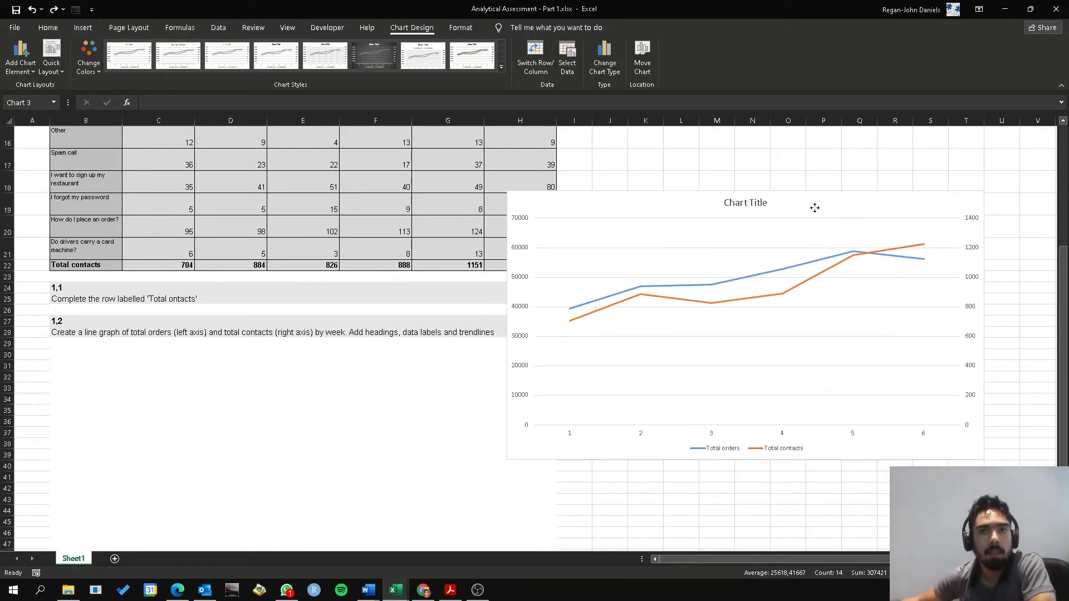
Replace the placeholder chart title with "Total Orders and COntacts by Week"
double_click(765, 206)
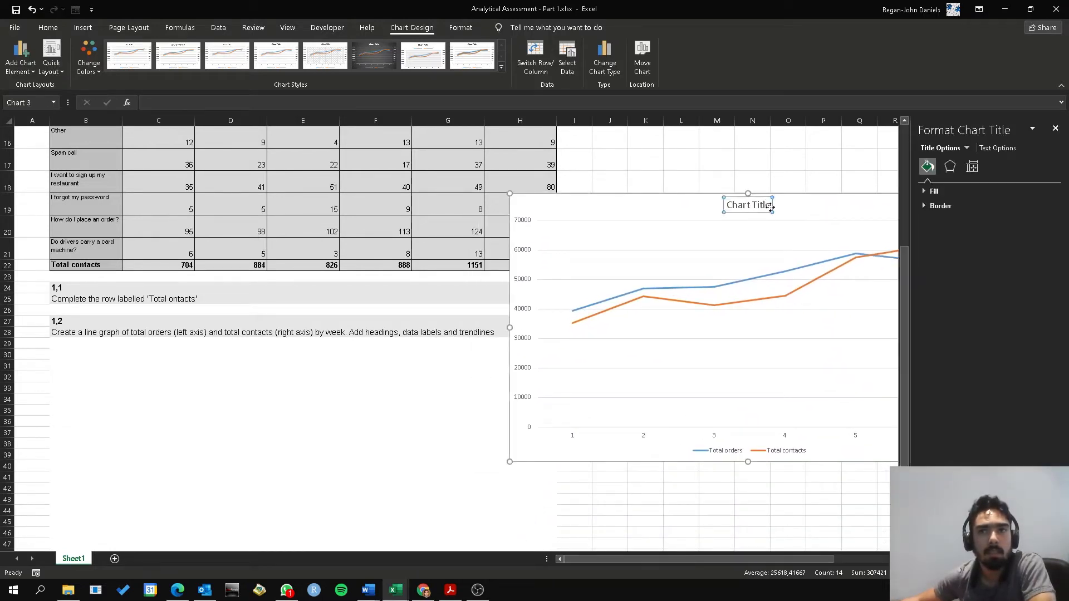
key("ctrl+z")
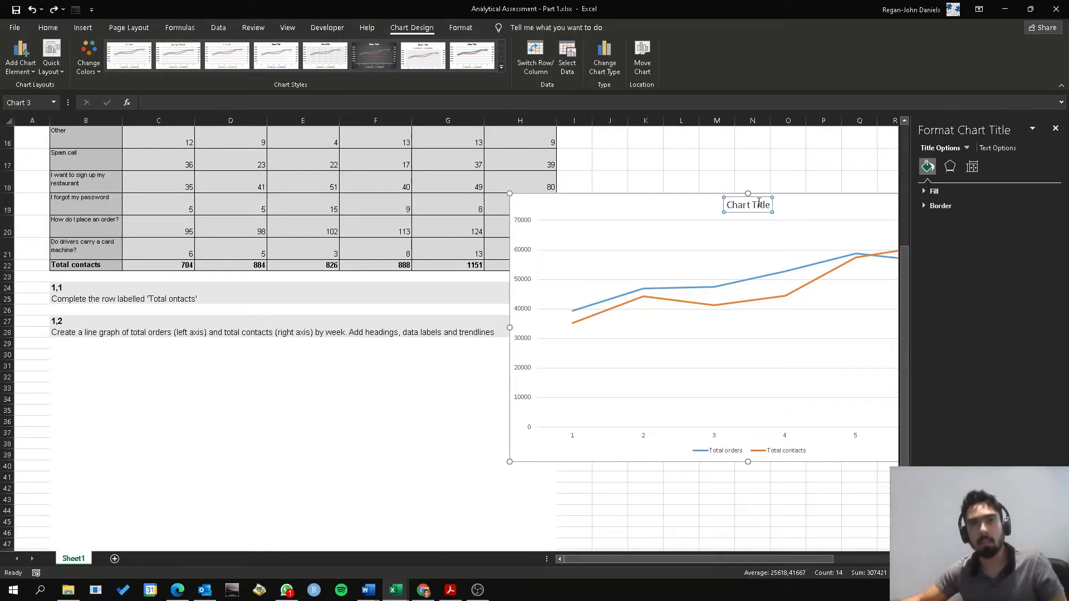
left_click(769, 205)
key("BackSpace")
key("BackSpace")
key("BackSpace")
key("BackSpace")
key("BackSpace")
key("BackSpace")
key("BackSpace")
key("BackSpace")
key("BackSpace")
key("BackSpace")
key("BackSpace")
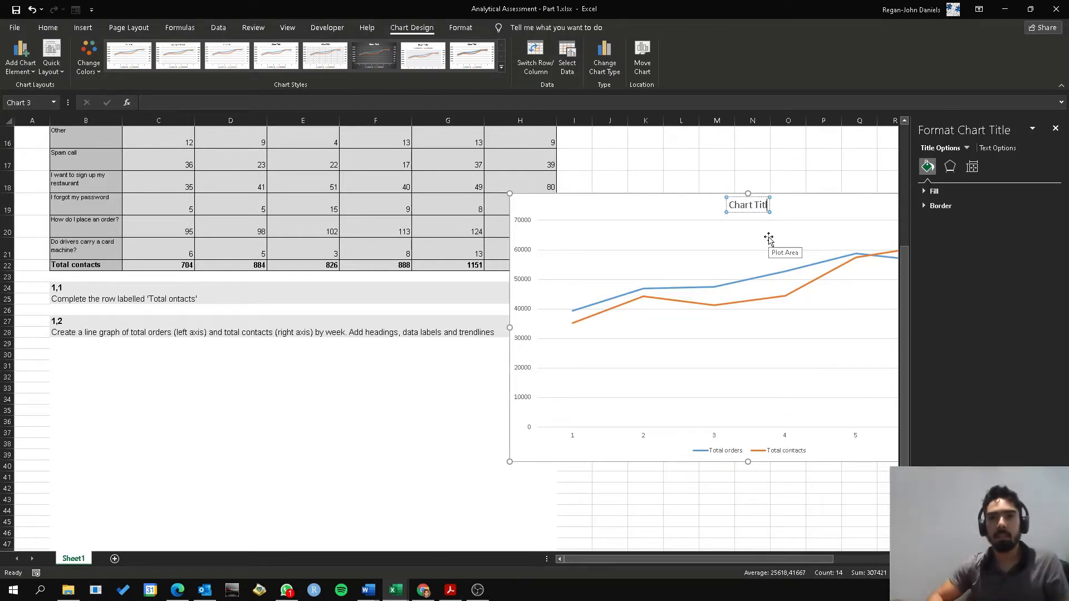
type("Total")
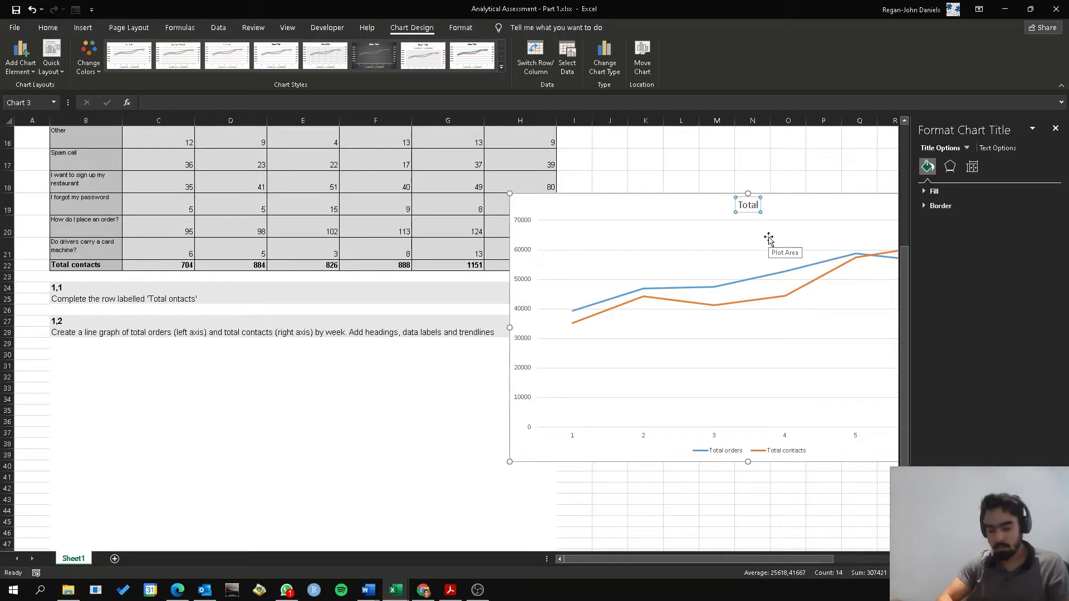
type(" Orders an")
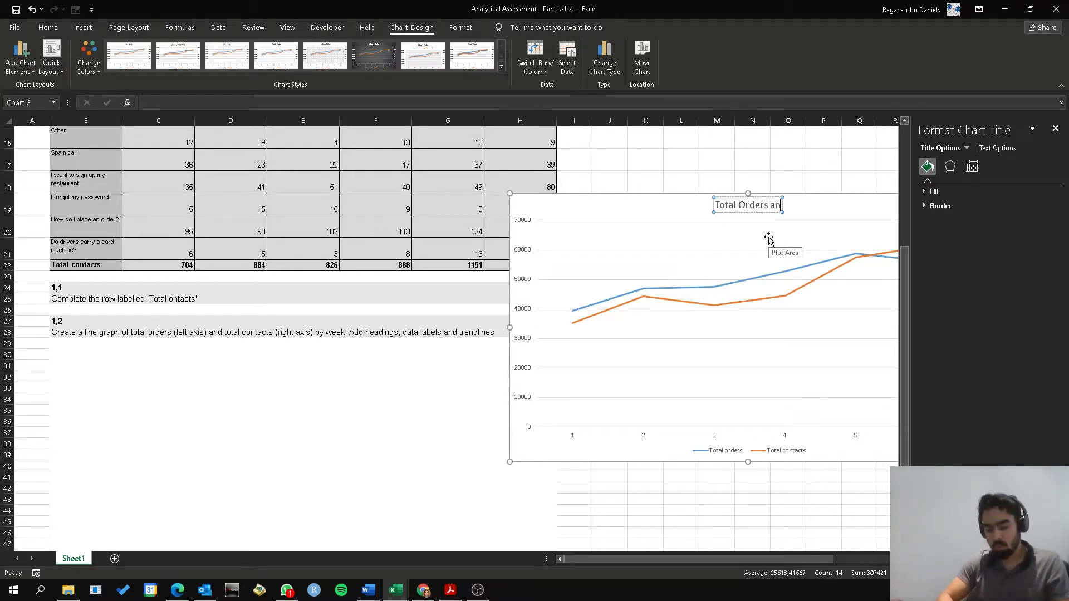
type("d COntacts by Week")
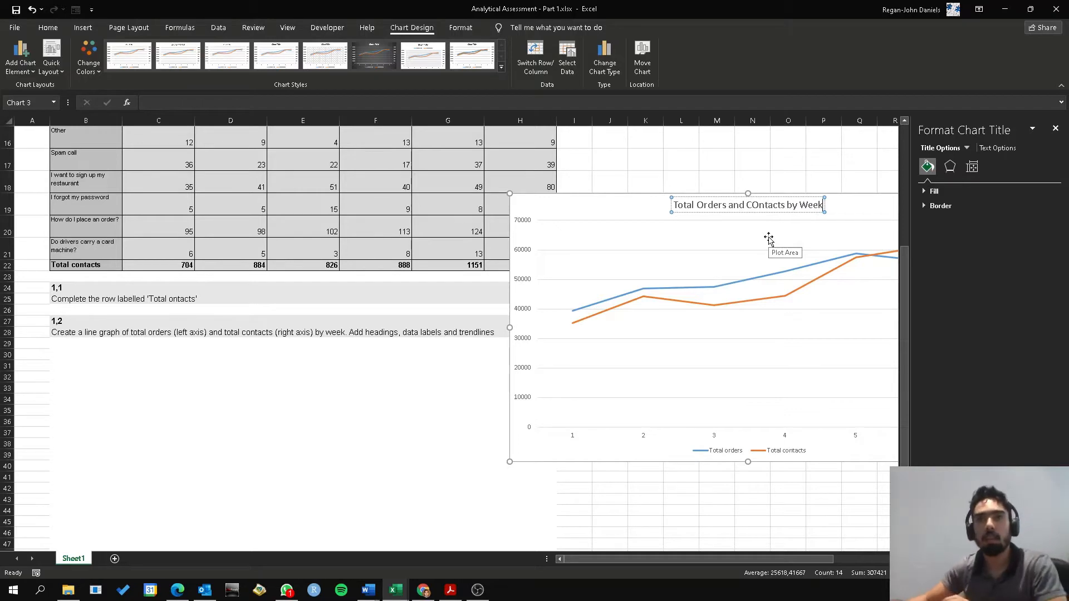
left_click(609, 159)
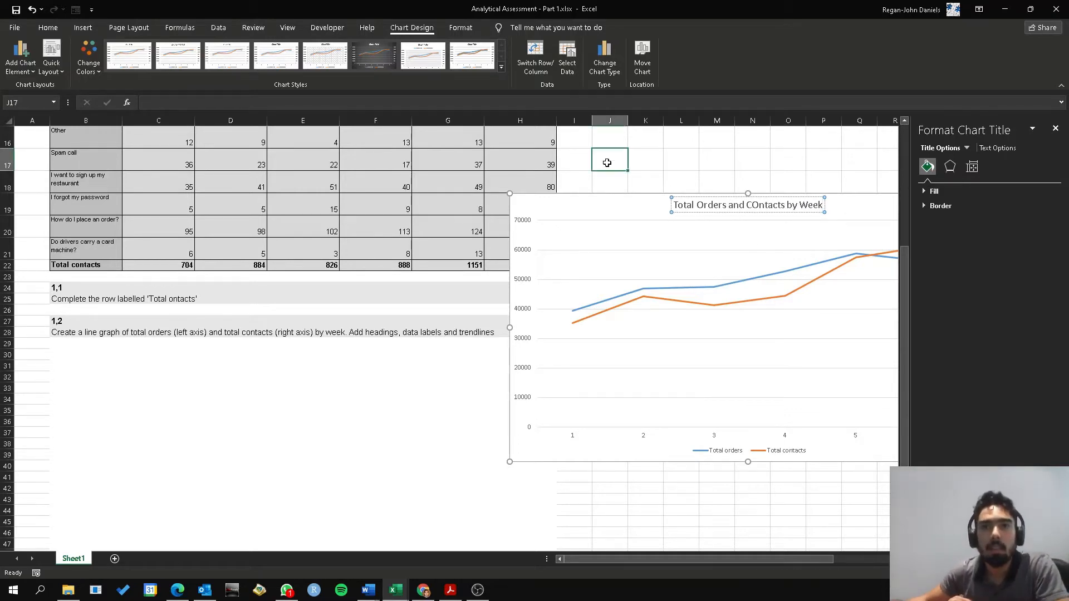
Add data labels below the points of both lines, and shift the chart back towards the question 1,2 area
left_click(600, 205)
left_click_drag(600, 205, 443, 219)
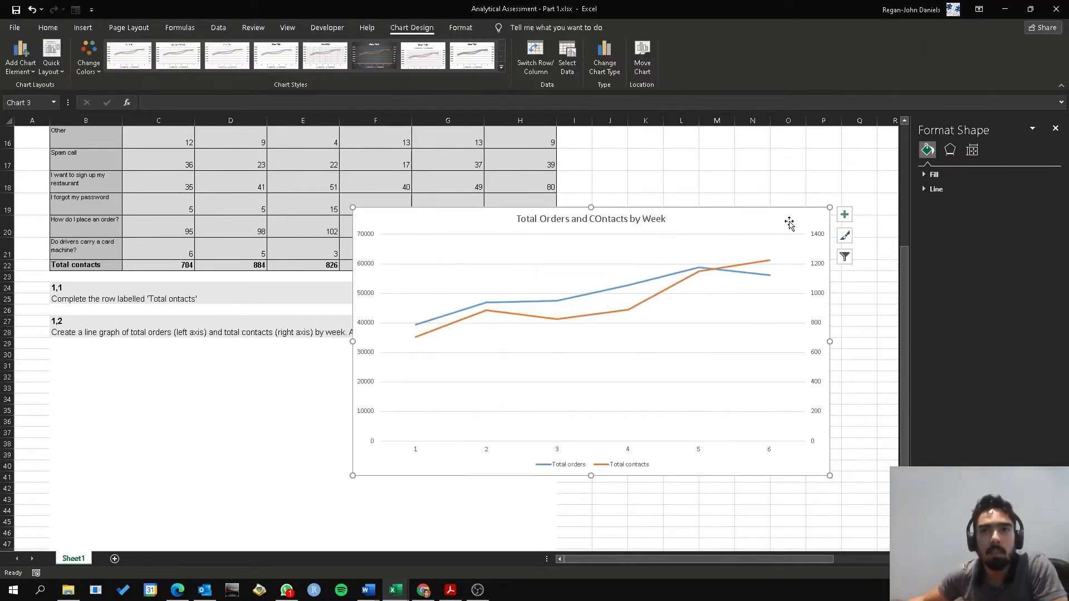
left_click(845, 215)
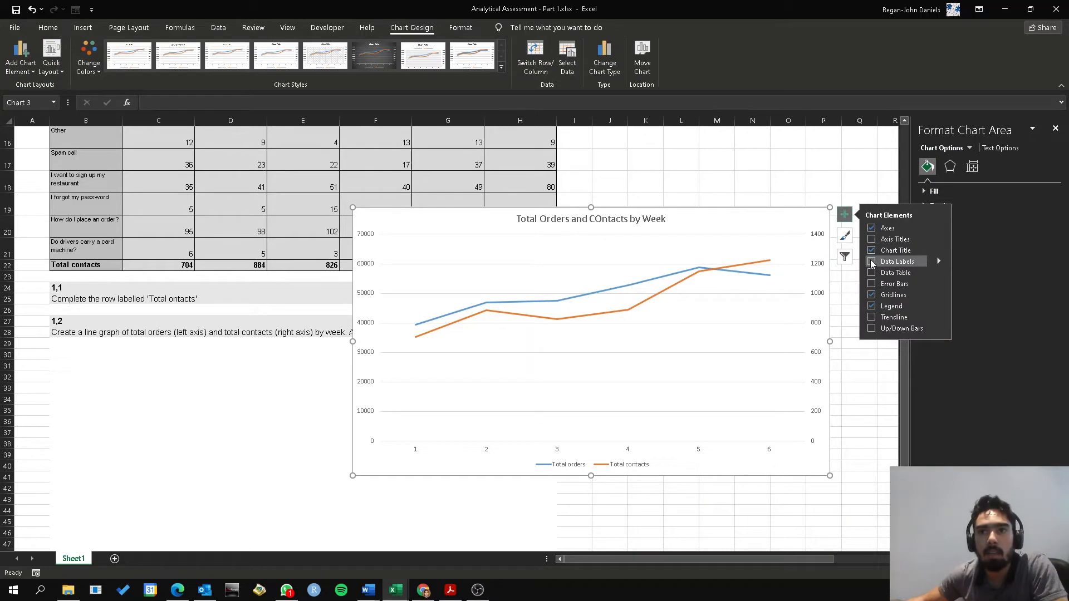
left_click(872, 262)
left_click(939, 261)
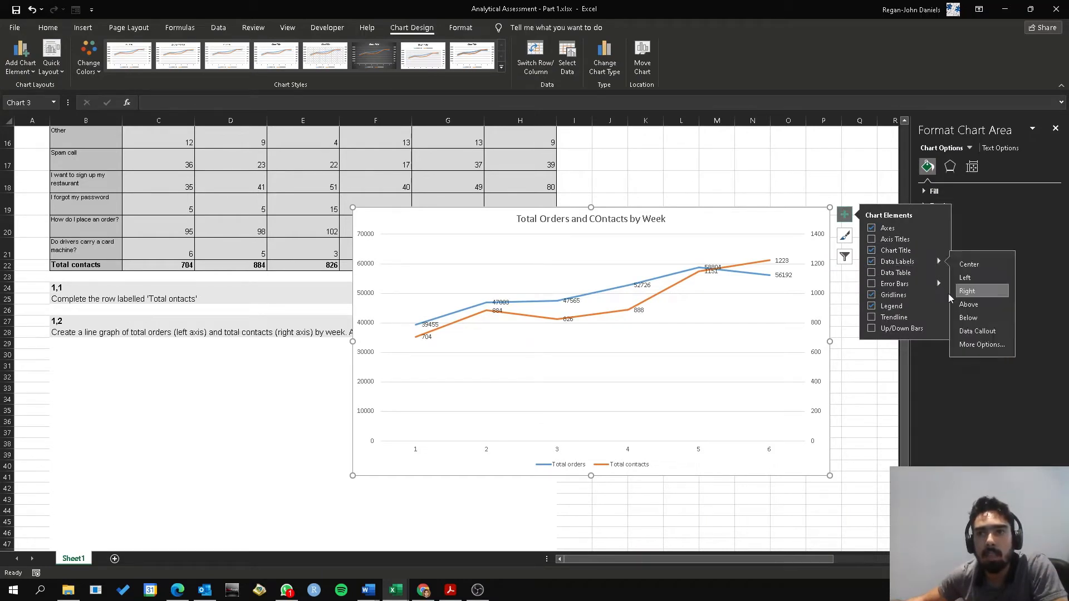
left_click(969, 318)
left_click_drag(742, 224, 654, 236)
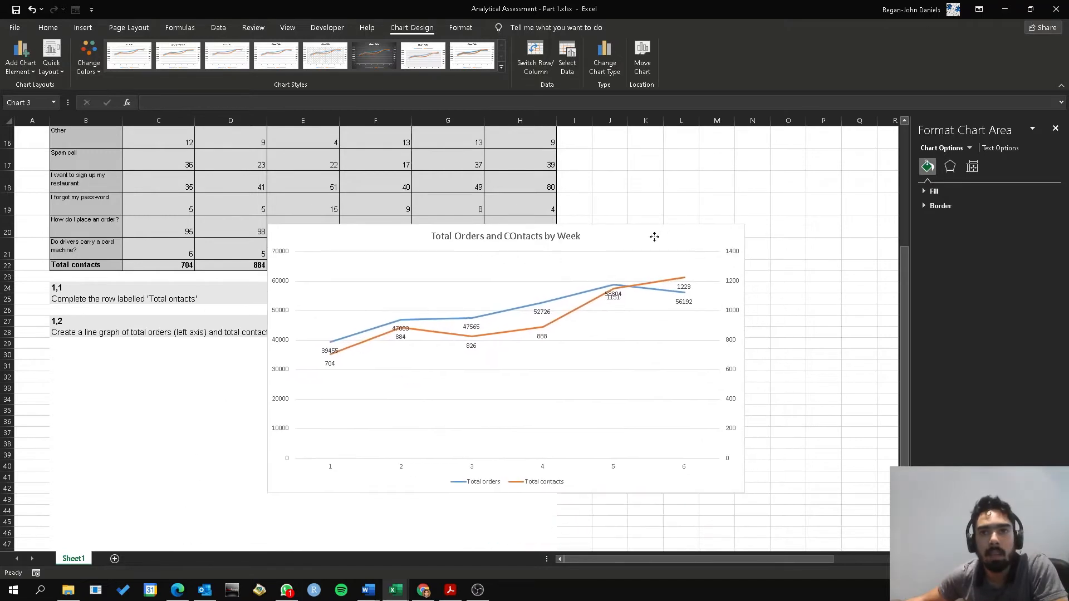
left_click(859, 365)
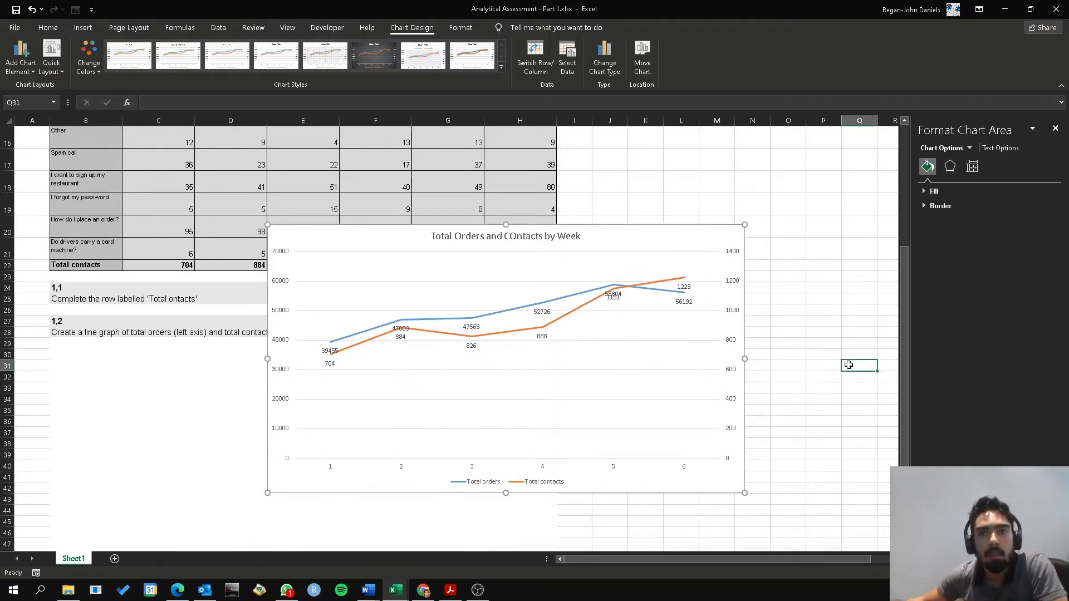
Move the chart up slightly and remove its horizontal gridlines
mouse_move(563, 321)
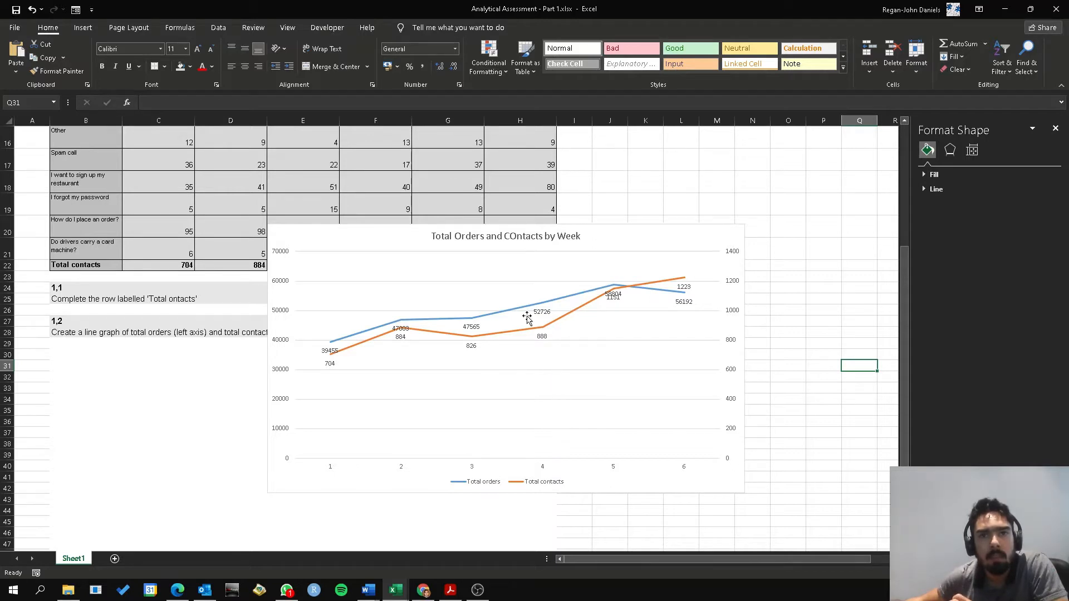
left_click_drag(599, 235, 567, 186)
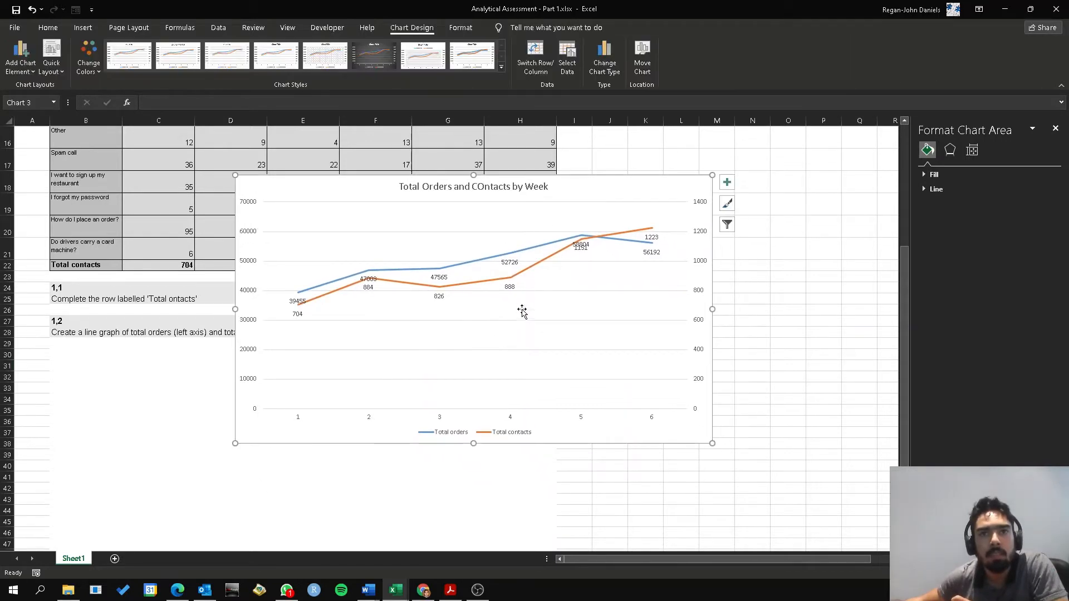
left_click(529, 269)
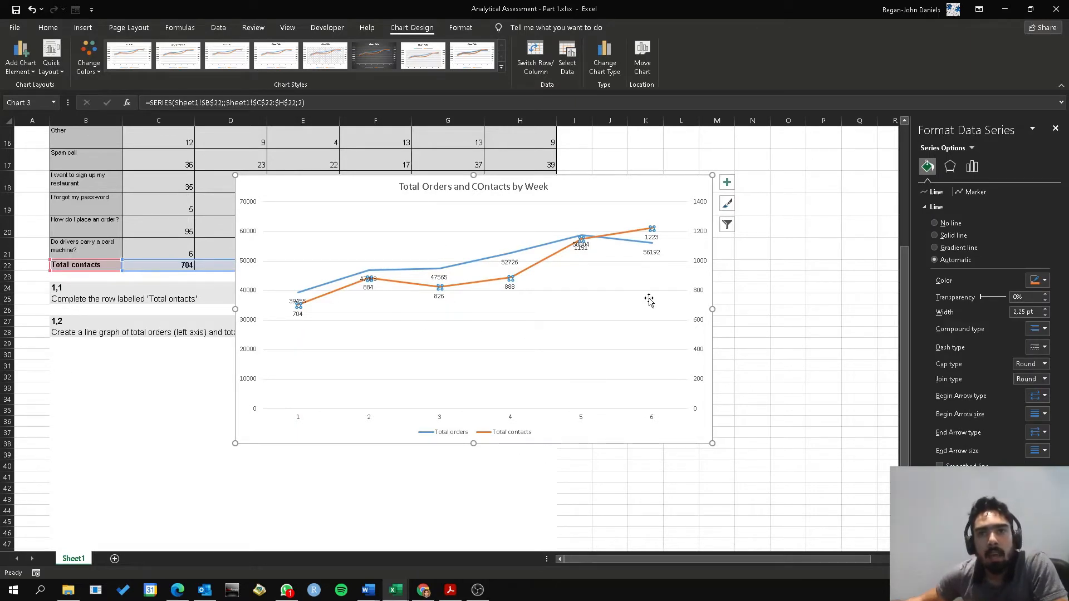
left_click(546, 321)
key("Escape")
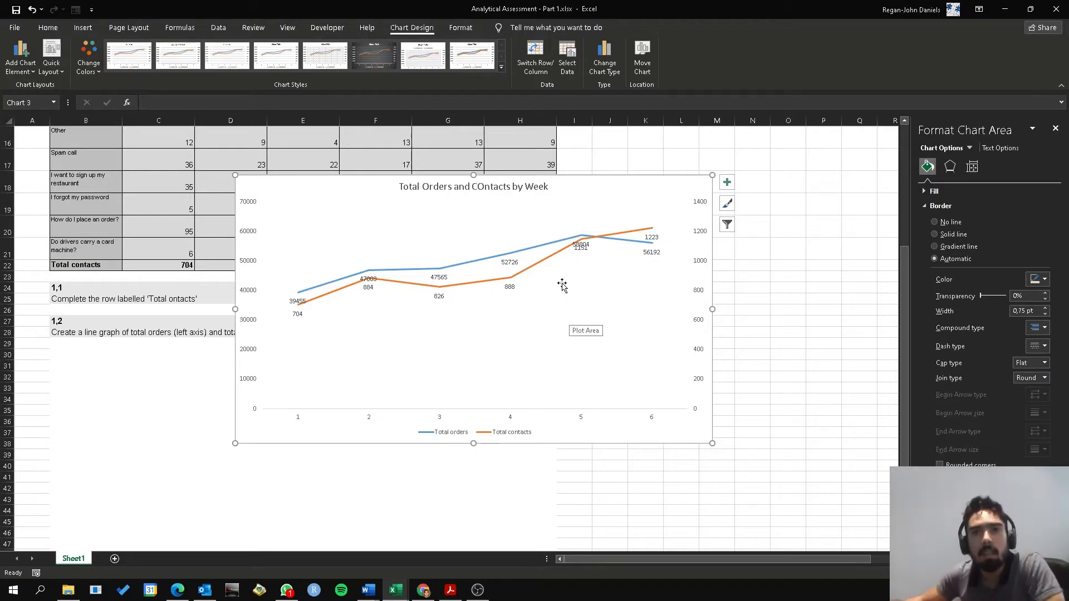
Set the maximum bound of the secondary vertical axis to 2500 to separate the two lines
left_click(701, 286)
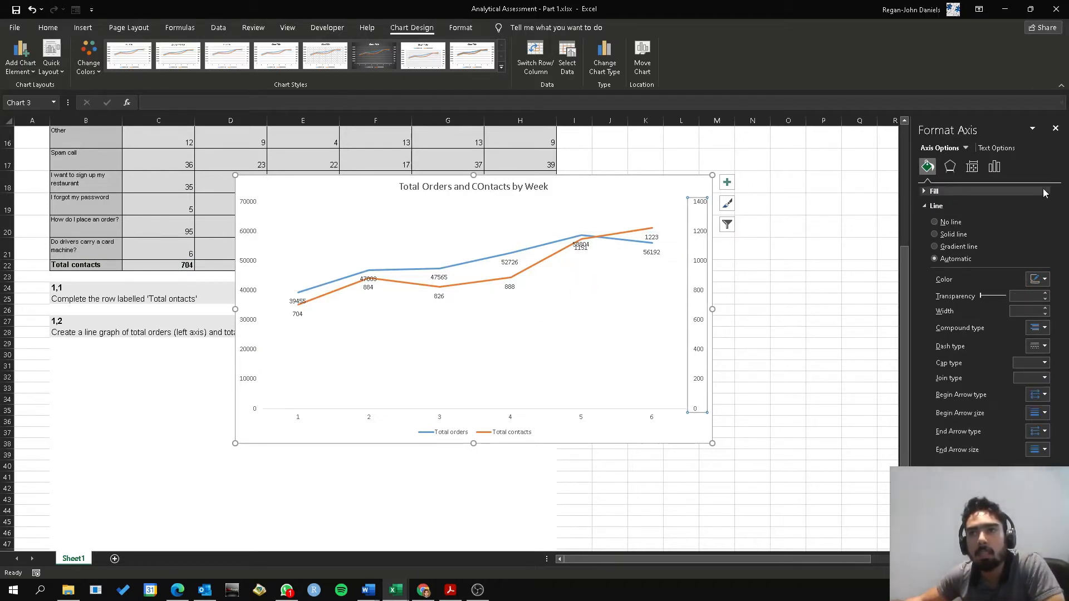
left_click(994, 167)
left_click(926, 192)
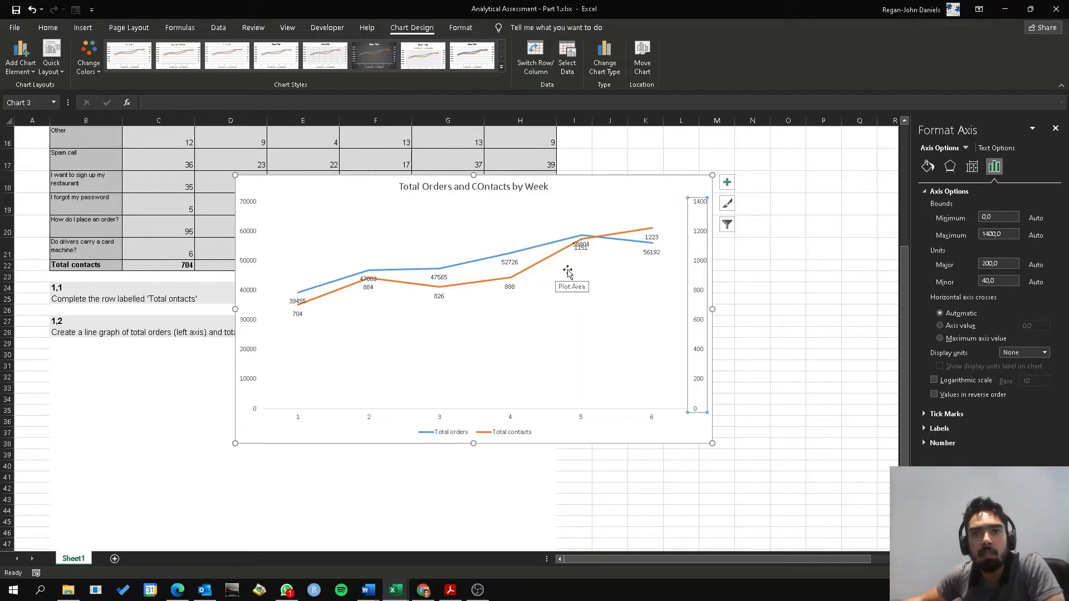
double_click(1004, 235)
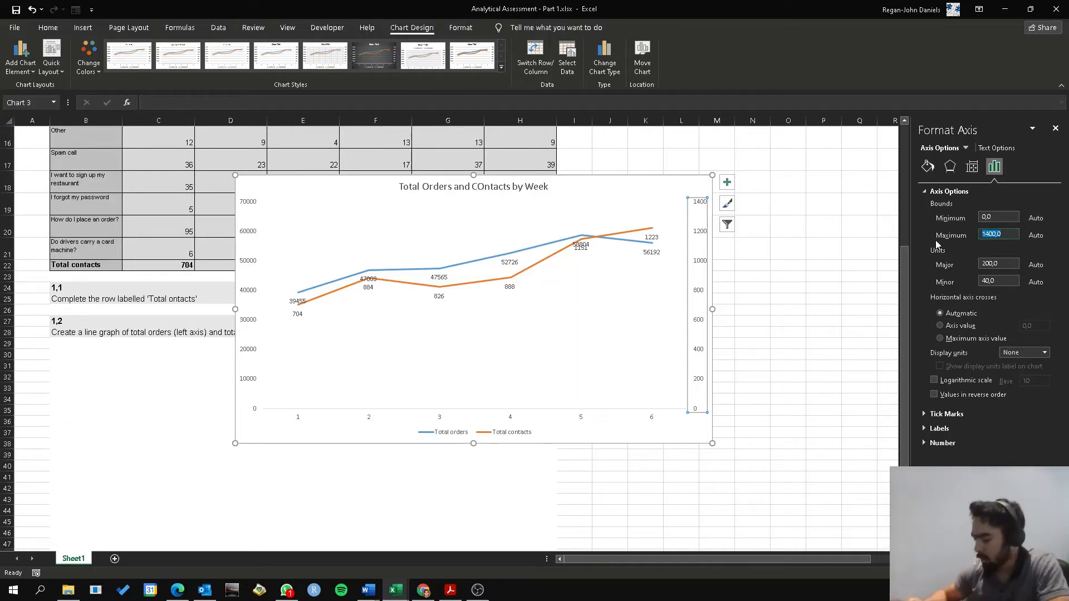
type("2500")
key("Return")
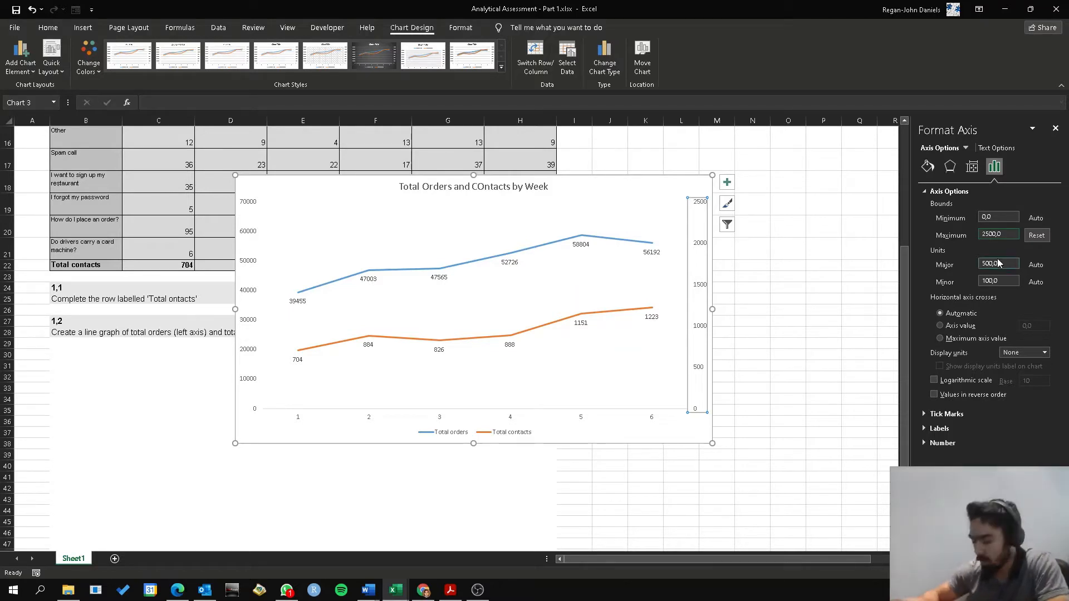
Change the secondary axis's maximum bound to 2300 and close the axis formatting options
key("BackSpace")
type("3")
key("Return")
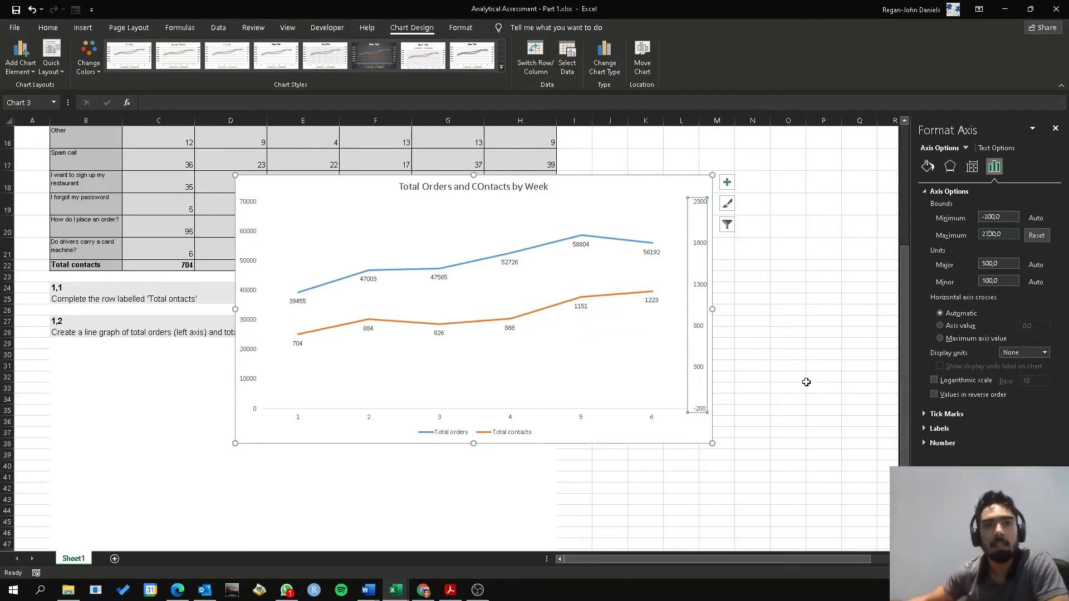
left_click(1055, 129)
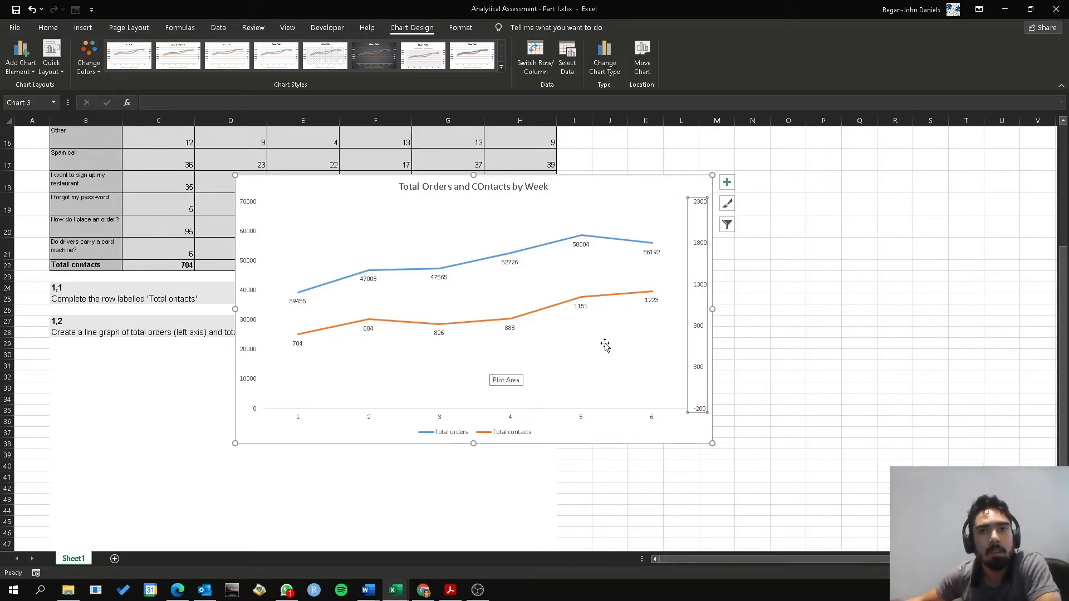
left_click(774, 321)
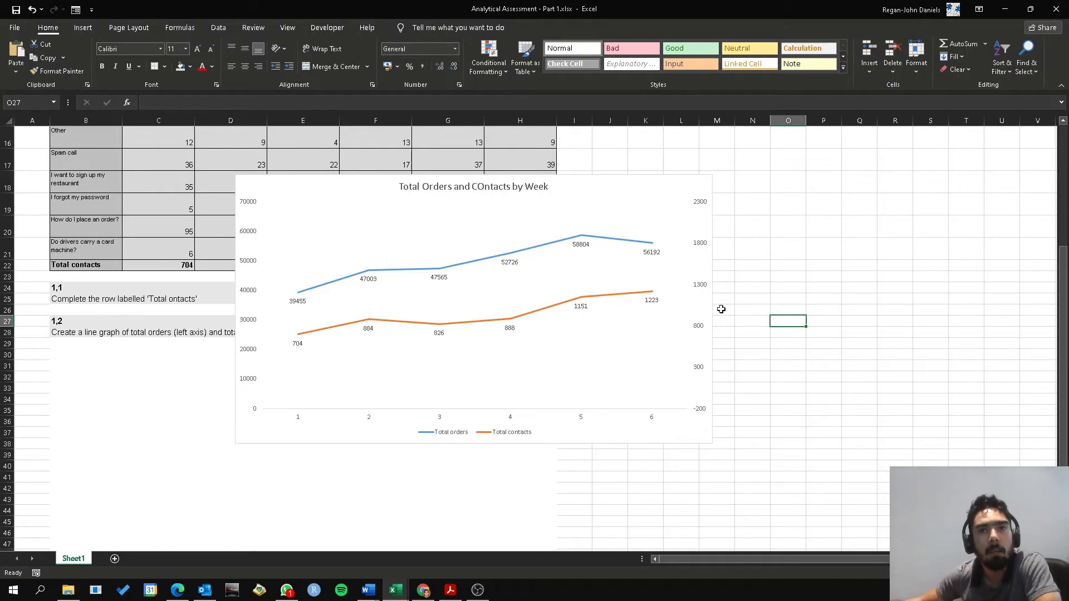
Delete the secondary and the primary vertical axes from the chart
left_click(706, 291)
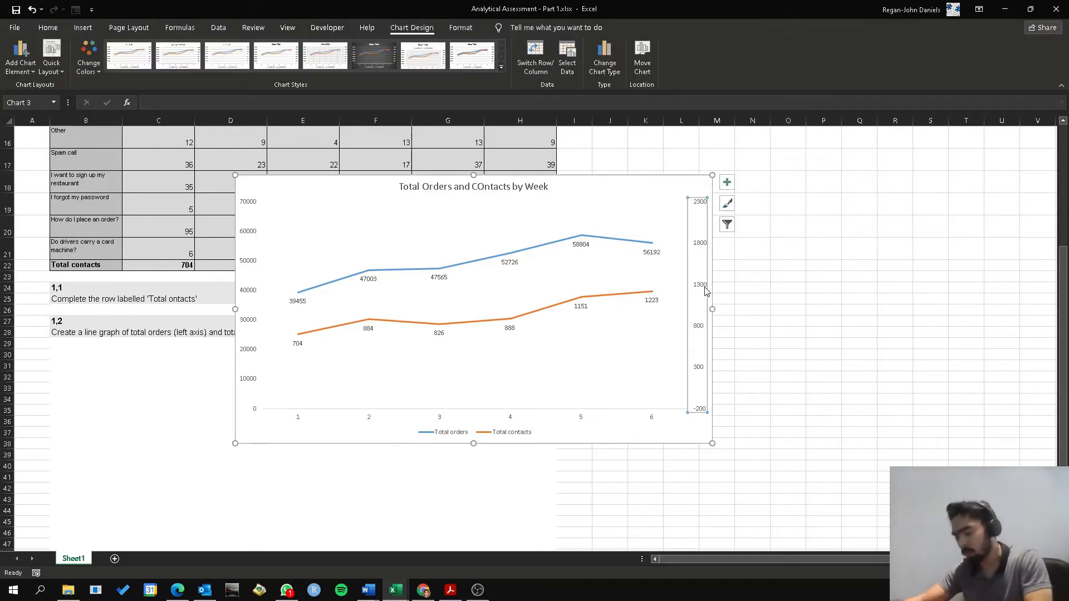
key("Delete")
left_click(246, 295)
key("Delete")
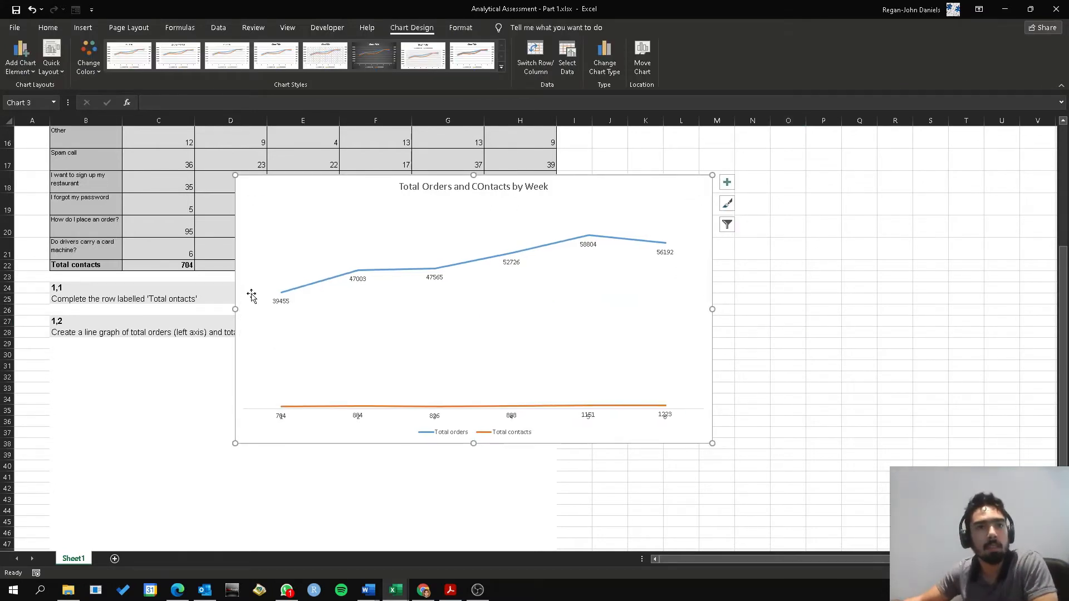
left_click(726, 182)
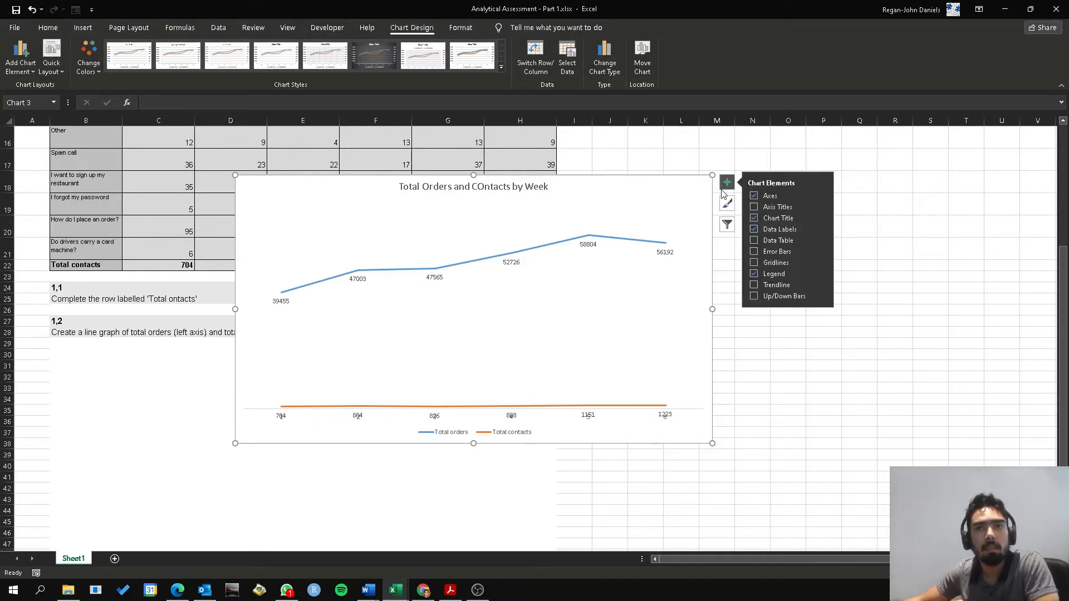
left_click(662, 203)
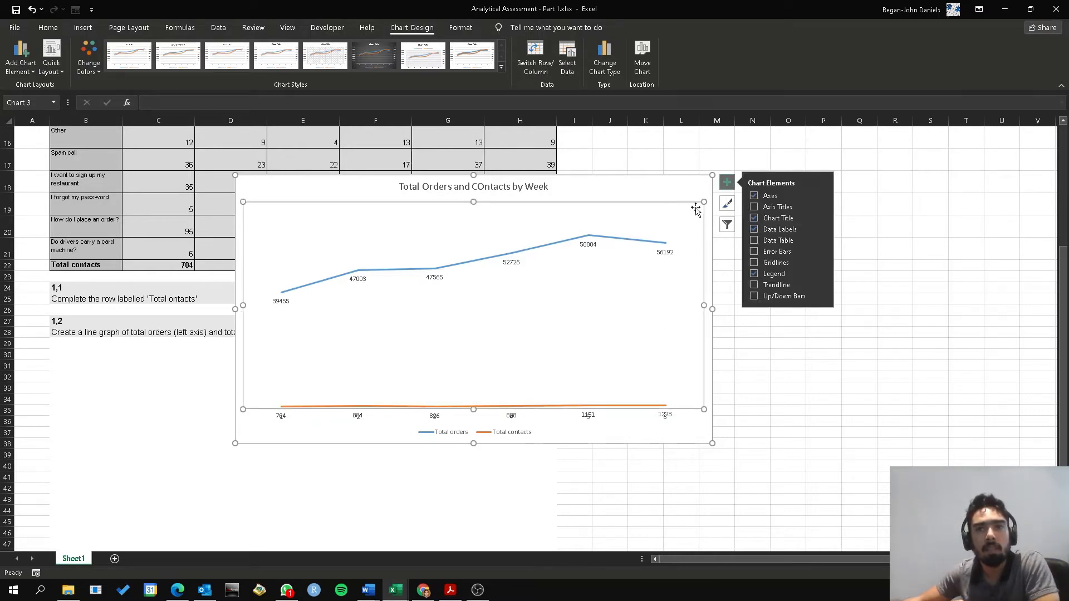
left_click(693, 188)
left_click(857, 421)
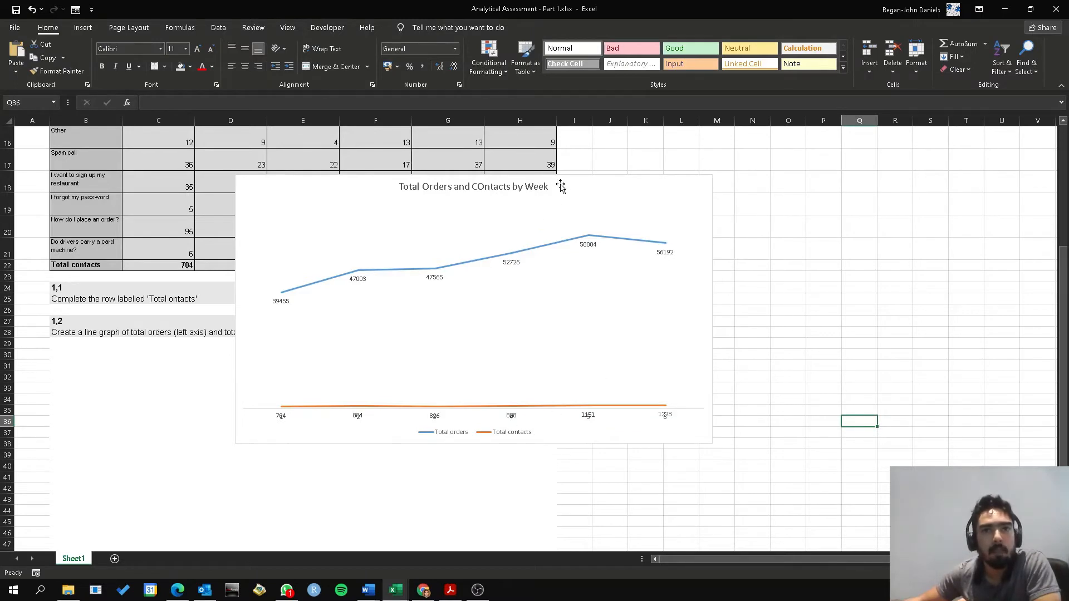
Undo the deletion of the chart's two vertical axes and shift the chart slightly down and to the left
left_click_drag(561, 186, 499, 243)
key("ctrl+z")
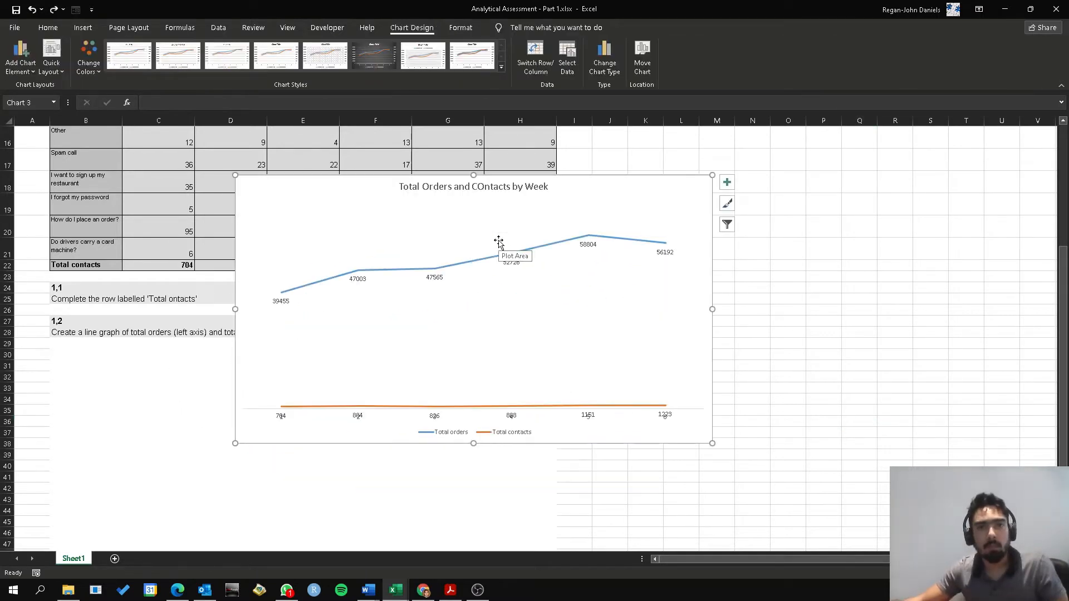
left_click(650, 373)
left_click(747, 323)
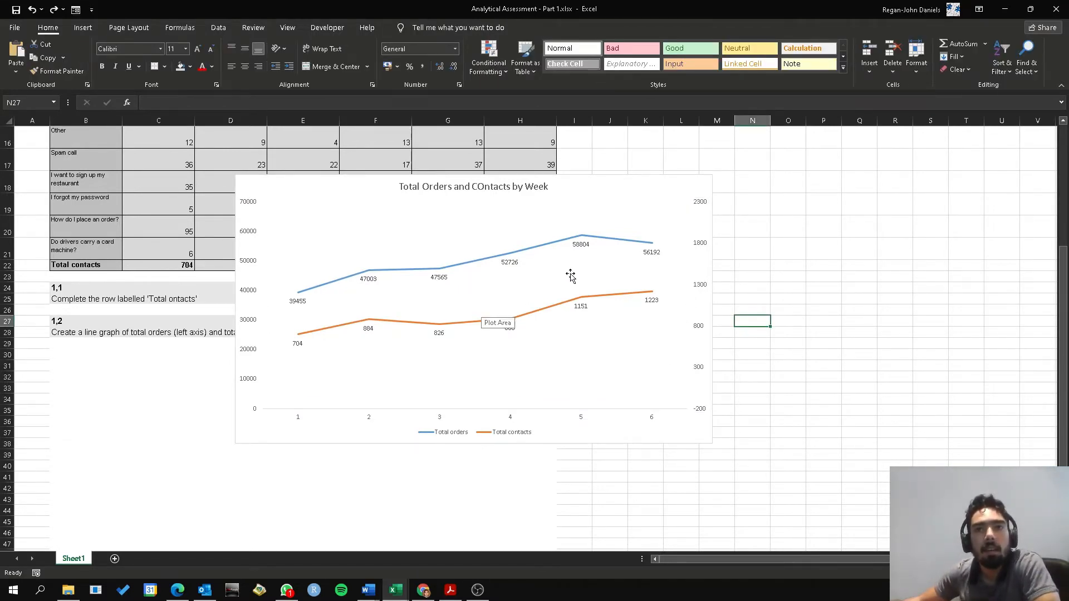
left_click_drag(575, 186, 559, 206)
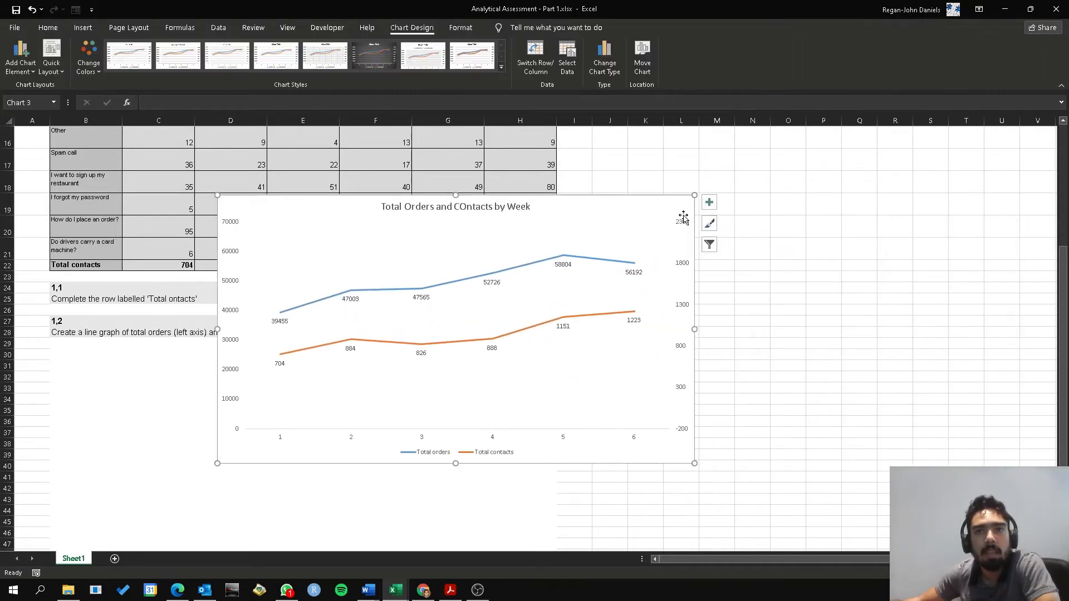
Add linear trendlines to the Total orders and Total contacts series
left_click(709, 201)
left_click(735, 305)
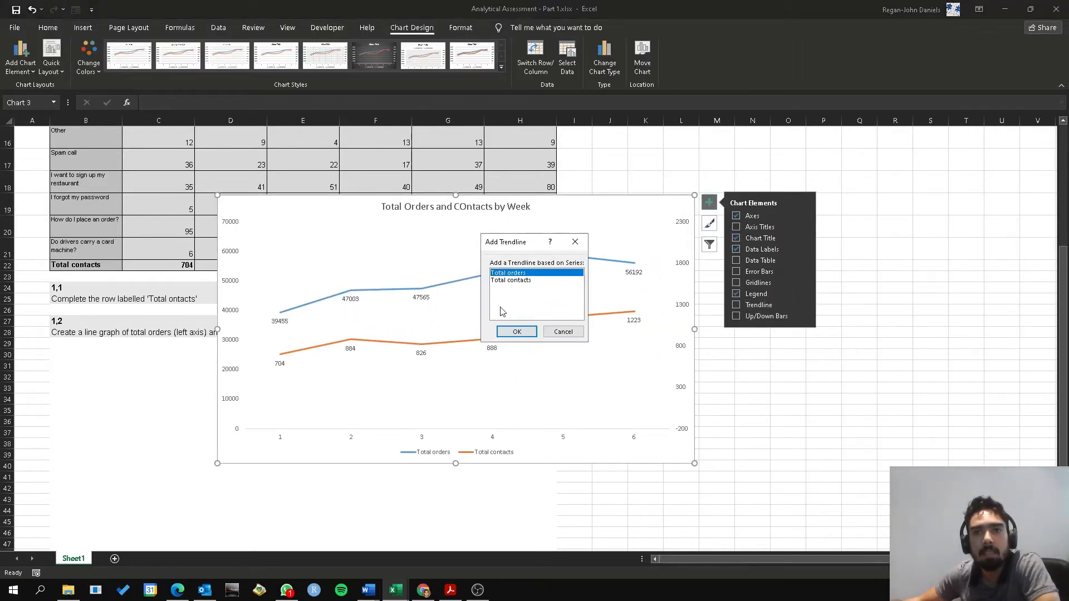
left_click(517, 332)
left_click(633, 312)
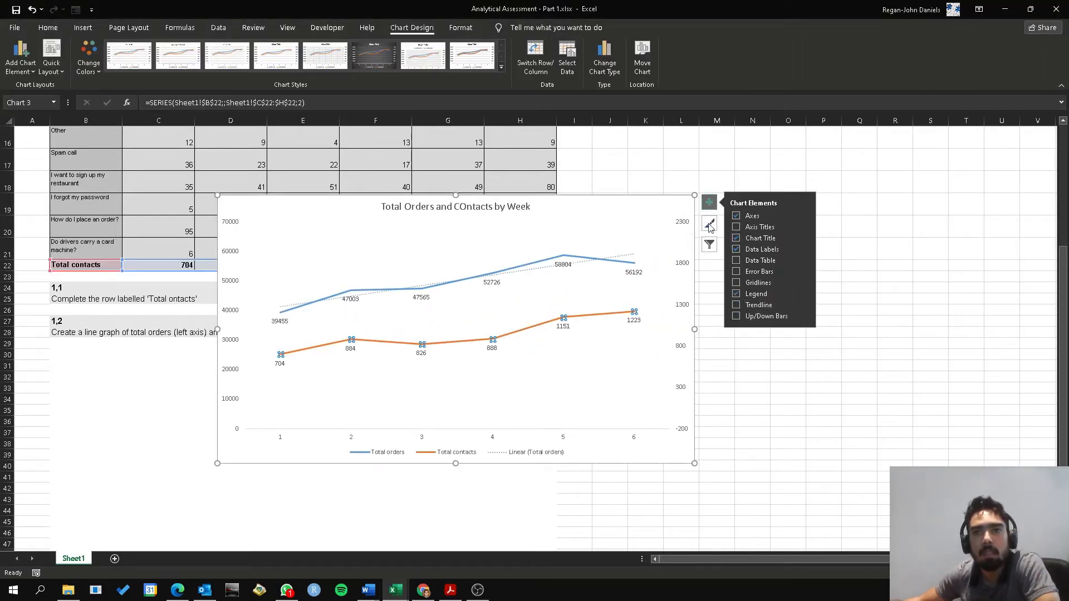
left_click(752, 310)
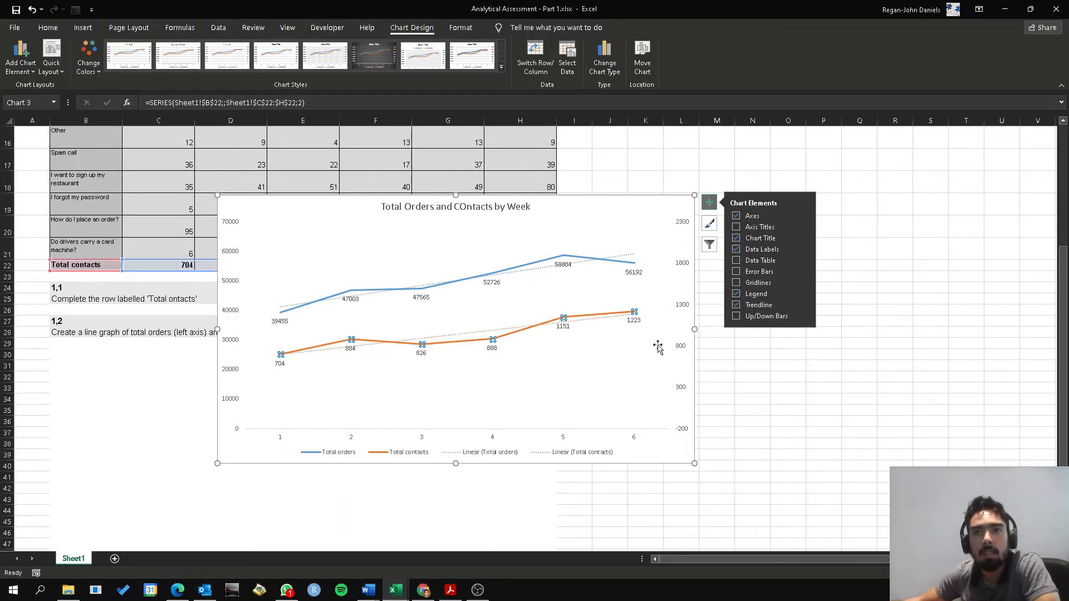
Display the equation and R-squared value on the chart for both the Total contacts and Total orders trendlines
left_click(804, 303)
left_click(817, 364)
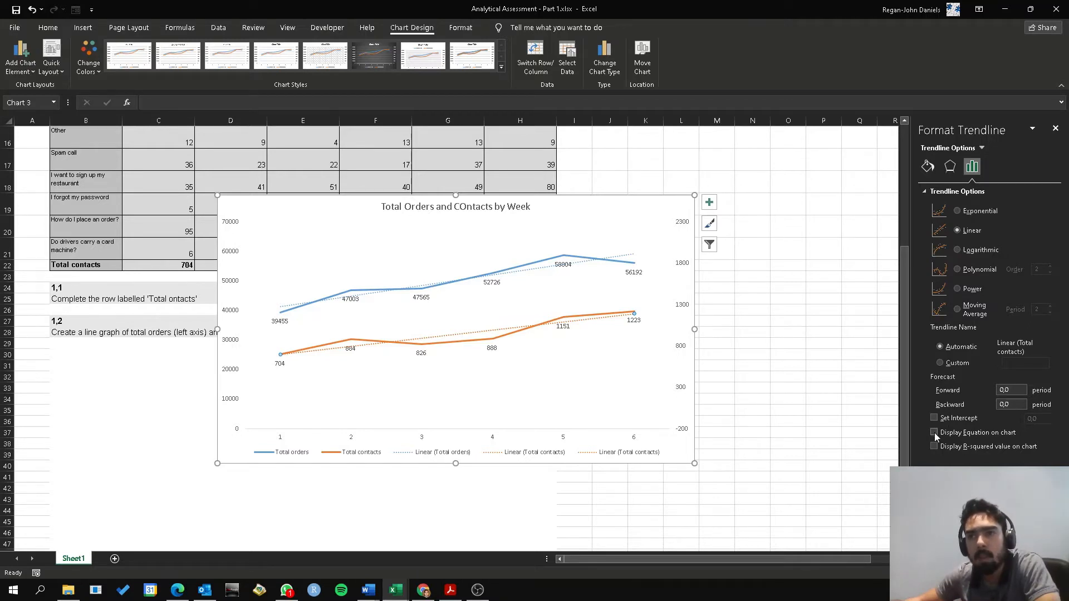
left_click(934, 447)
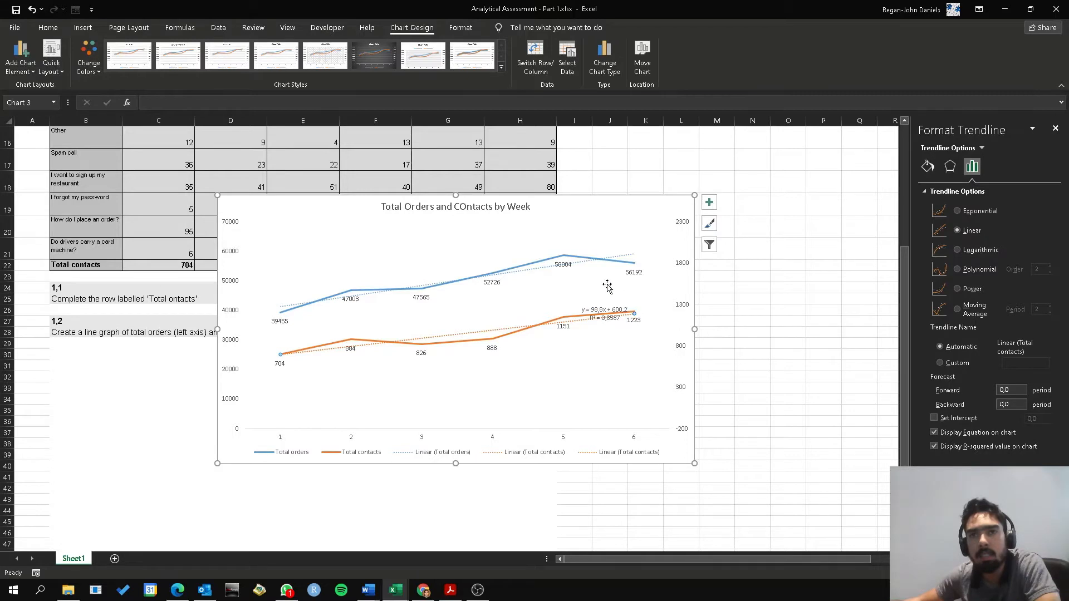
left_click(933, 432)
left_click(934, 446)
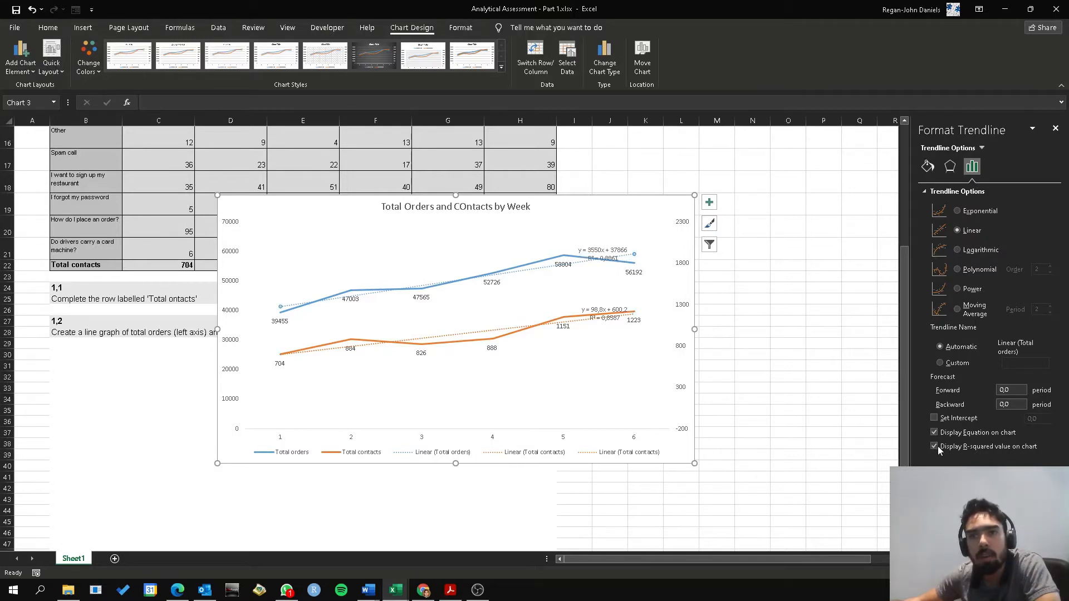
Move the contacts trendline's equation label below its line and the orders trendline's label above its line, and close the formatting options
left_click(588, 372)
left_click(612, 324)
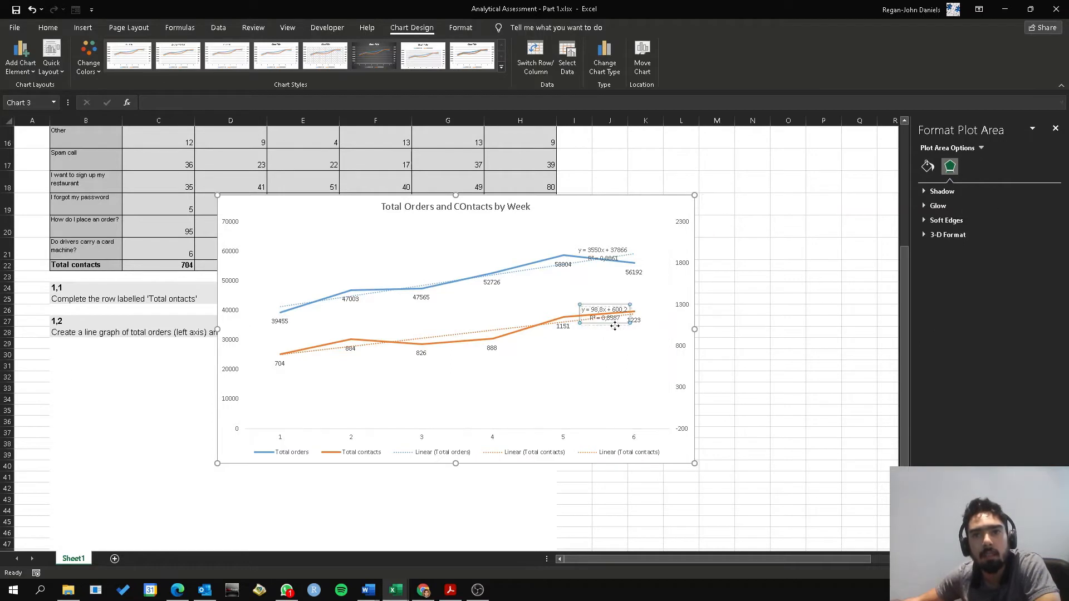
left_click_drag(620, 340, 619, 346)
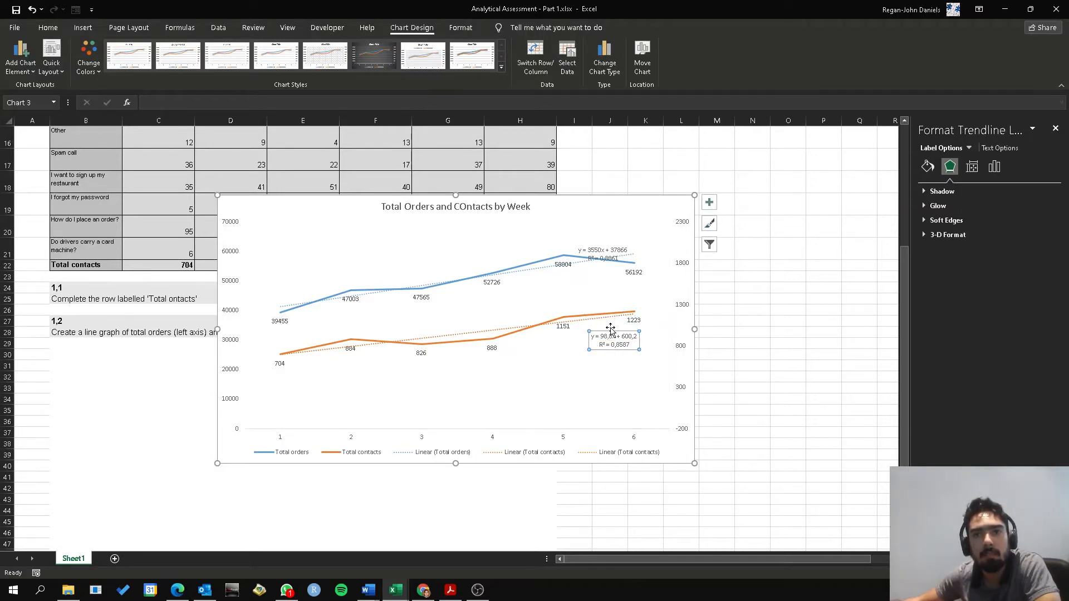
left_click_drag(626, 259, 640, 239)
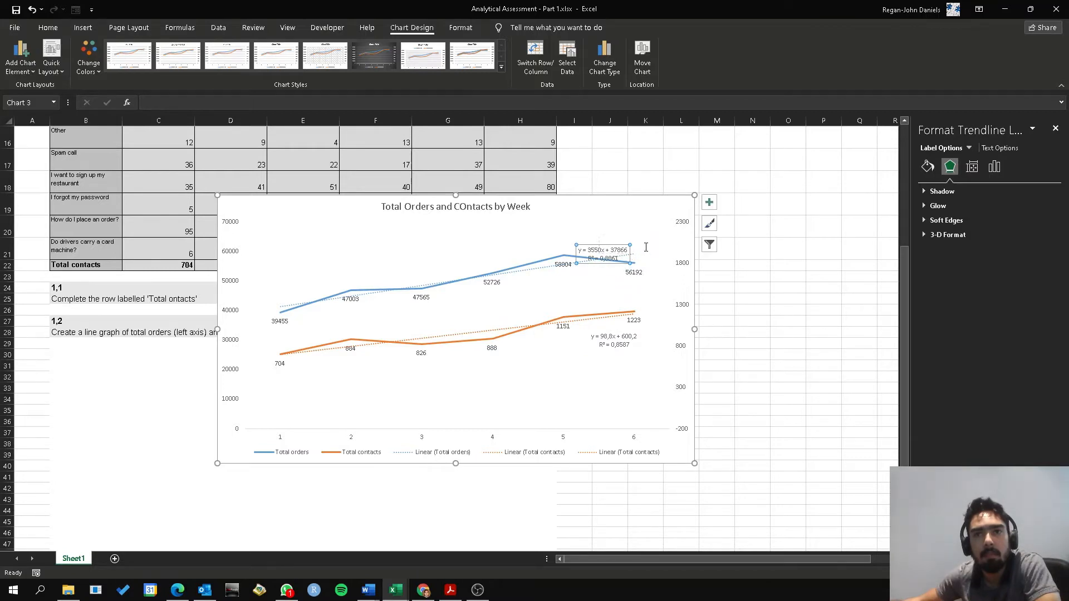
left_click(779, 288)
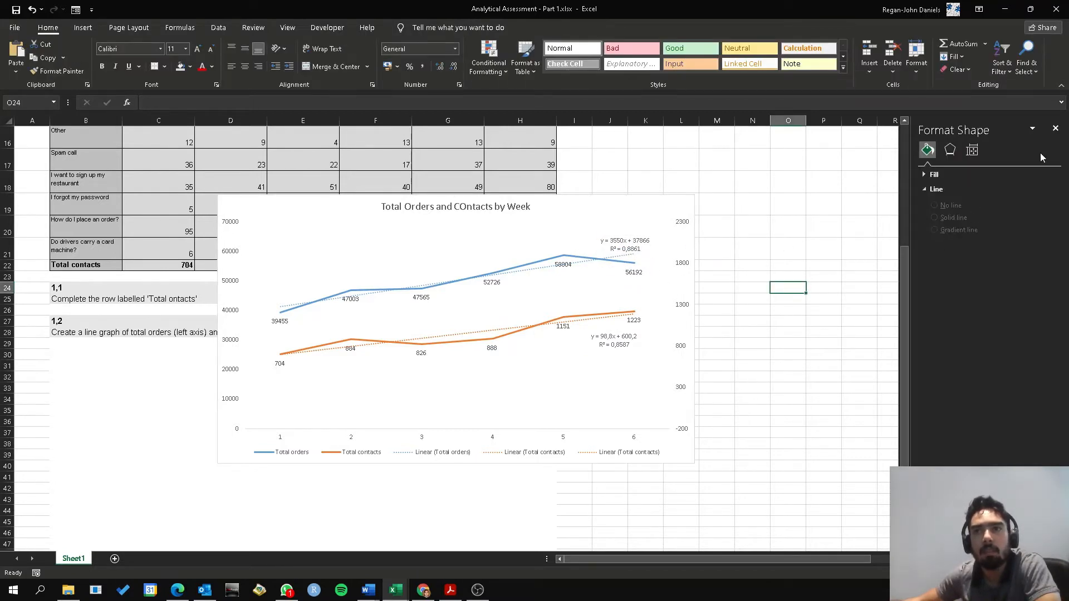
left_click(1055, 128)
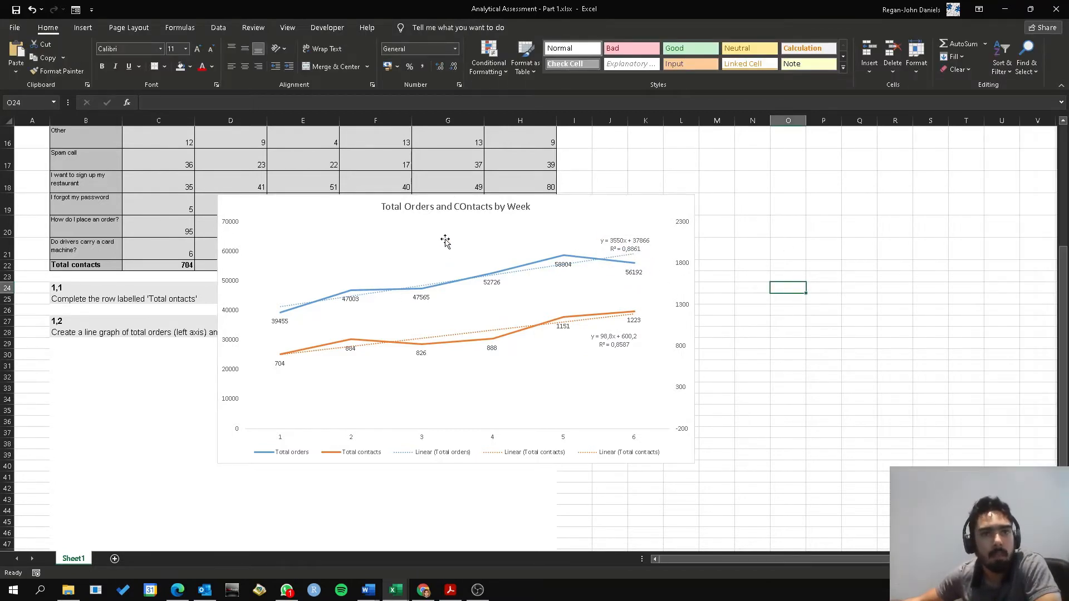
Correct the chart title to "Total Orders and Contacts by Week" and place the chart directly below the question 1,2 text
left_click(471, 211)
left_click(461, 207)
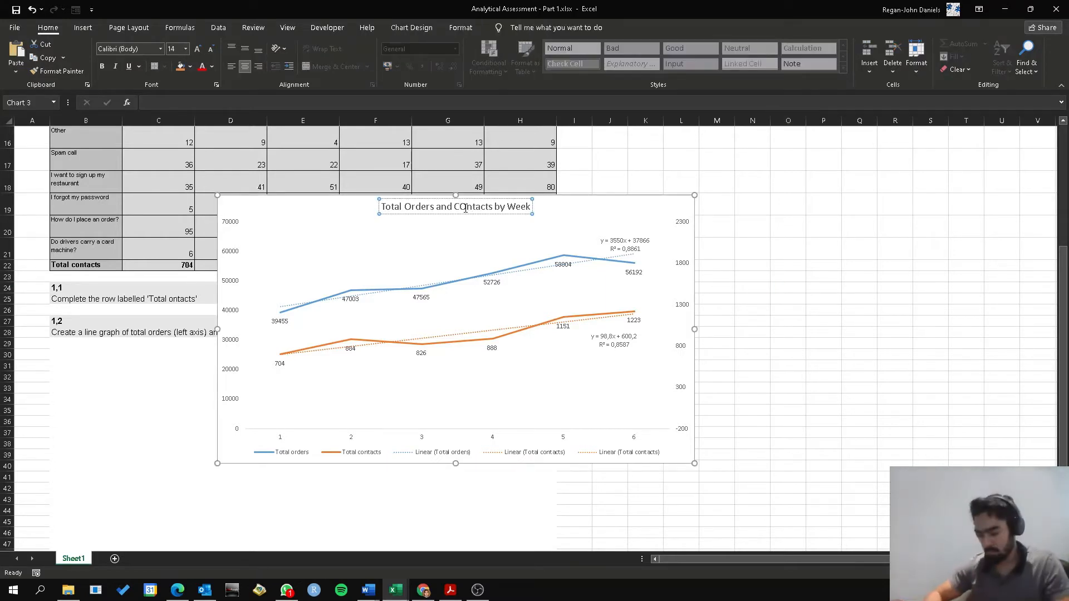
key("Delete")
type("o")
left_click_drag(332, 206, 173, 352)
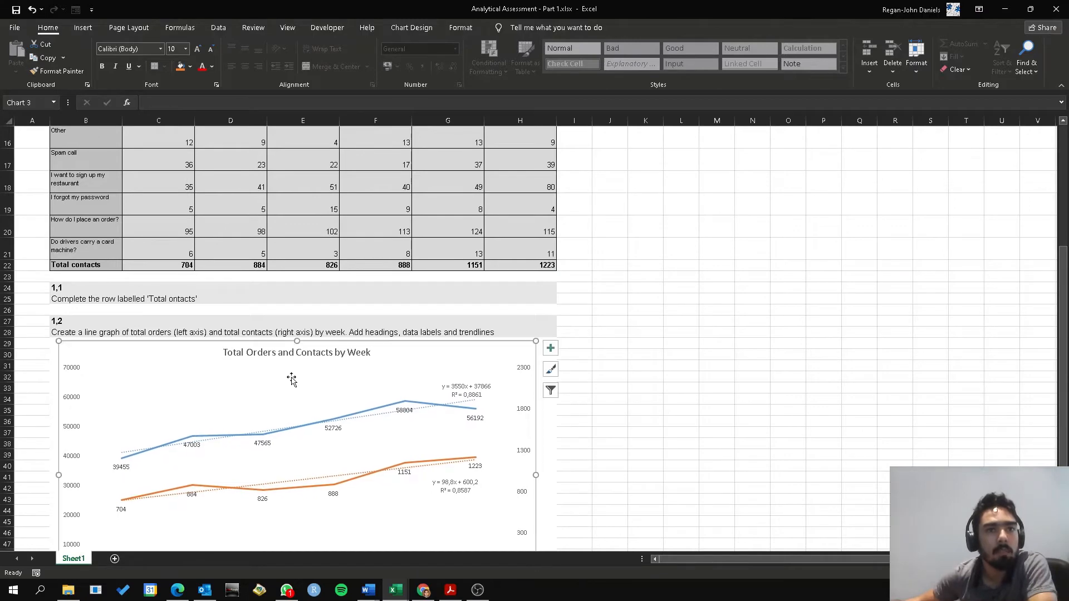
scroll(655, 454, "down", 2)
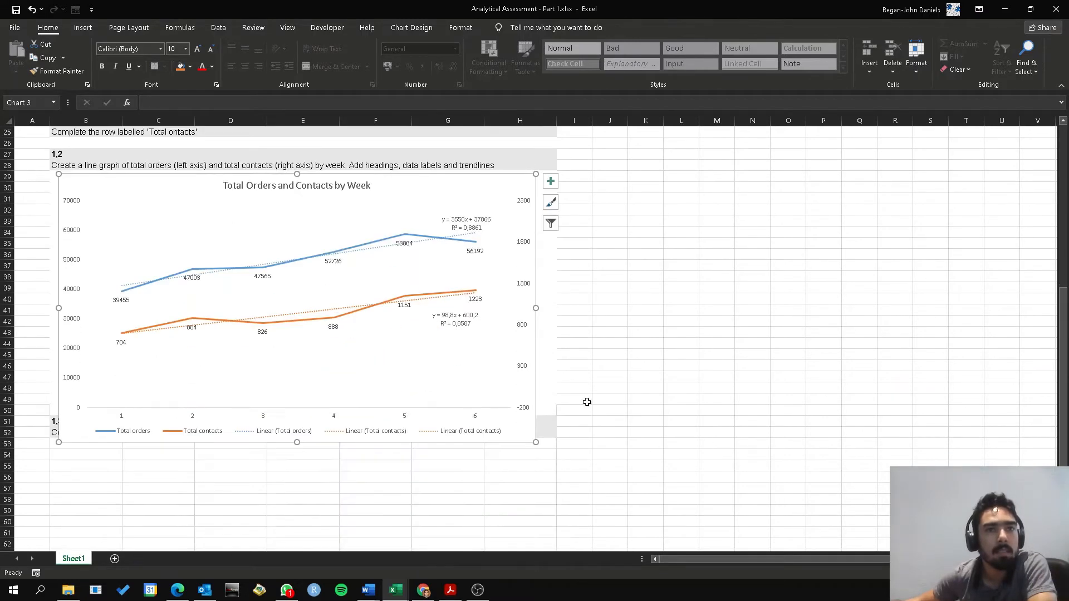
Increase the font size of the Total orders and Total contacts data labels to 10,5
scroll(363, 303, "up", 1)
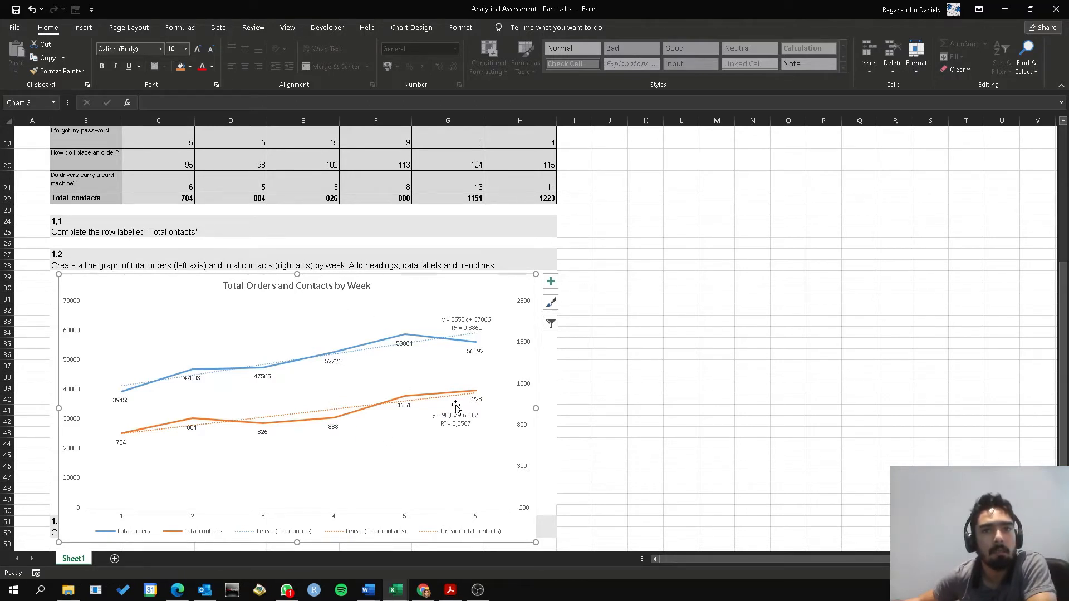
left_click(333, 362)
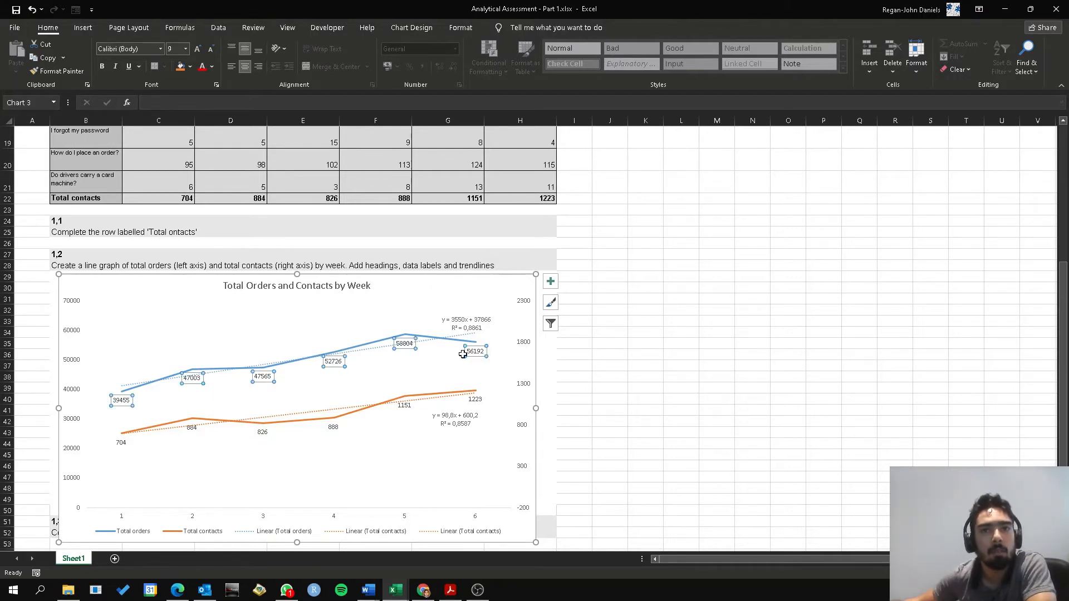
left_click(199, 50)
left_click(198, 50)
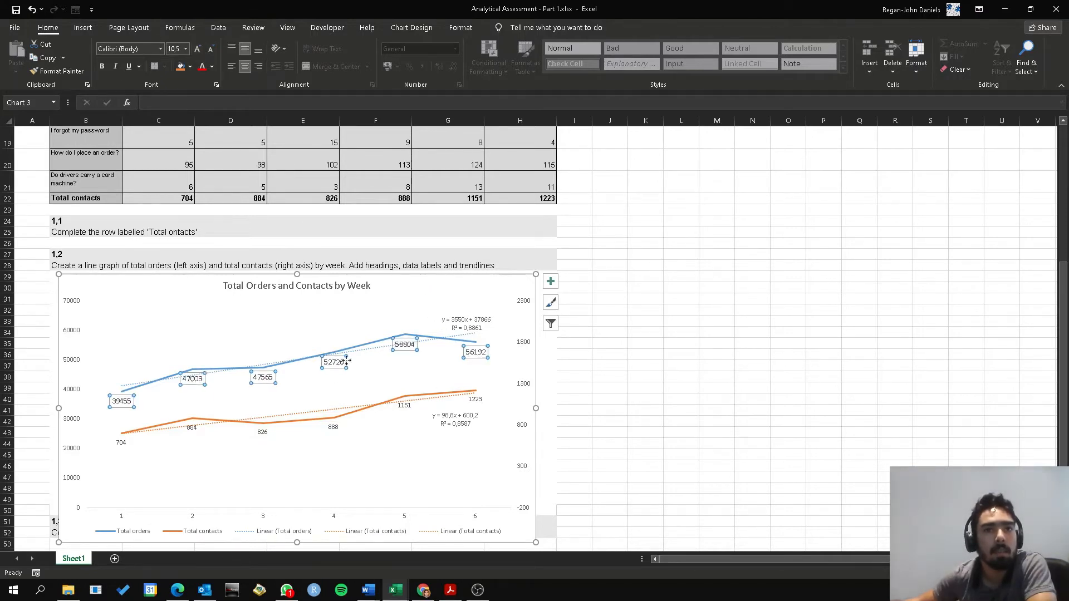
left_click(330, 427)
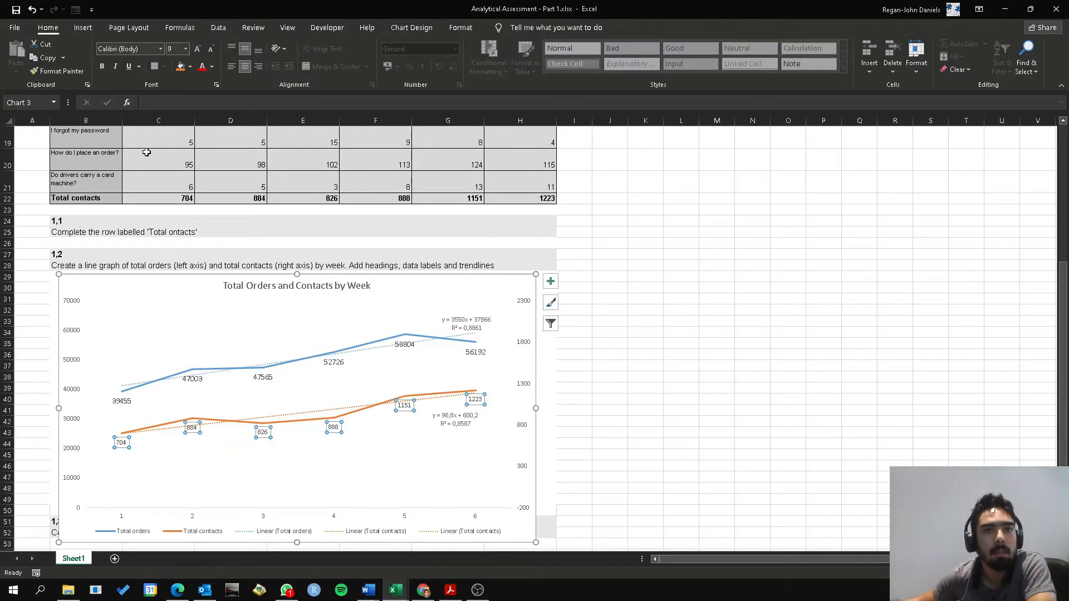
left_click(198, 49)
left_click(198, 49)
left_click(606, 280)
Reduce the chart's height so that it ends above the question 1,3 heading
scroll(646, 366, "down", 4)
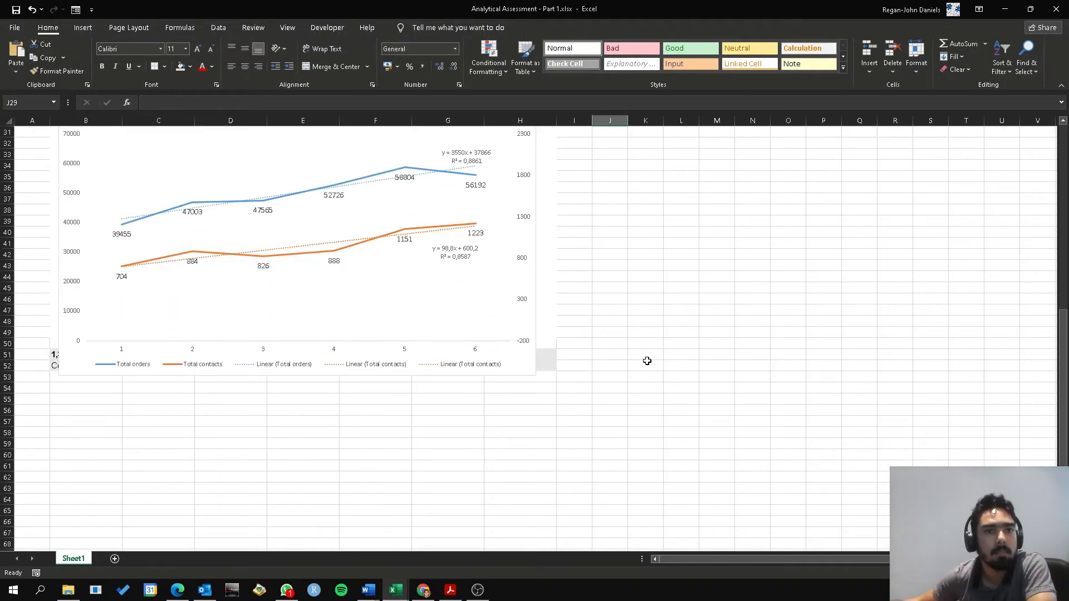
scroll(608, 355, "up", 2)
left_click(477, 375)
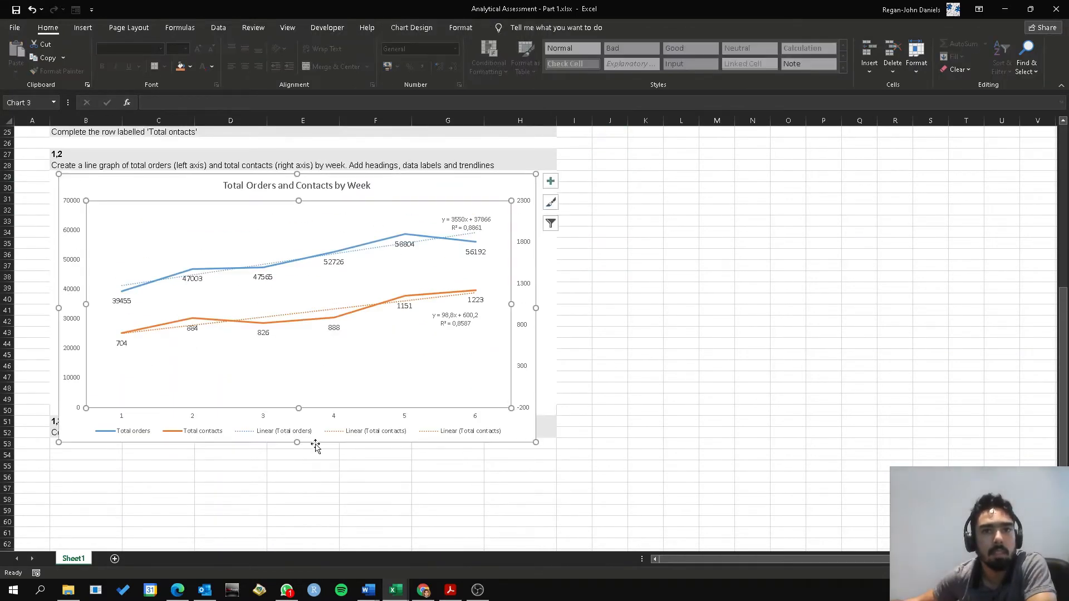
left_click_drag(301, 442, 293, 405)
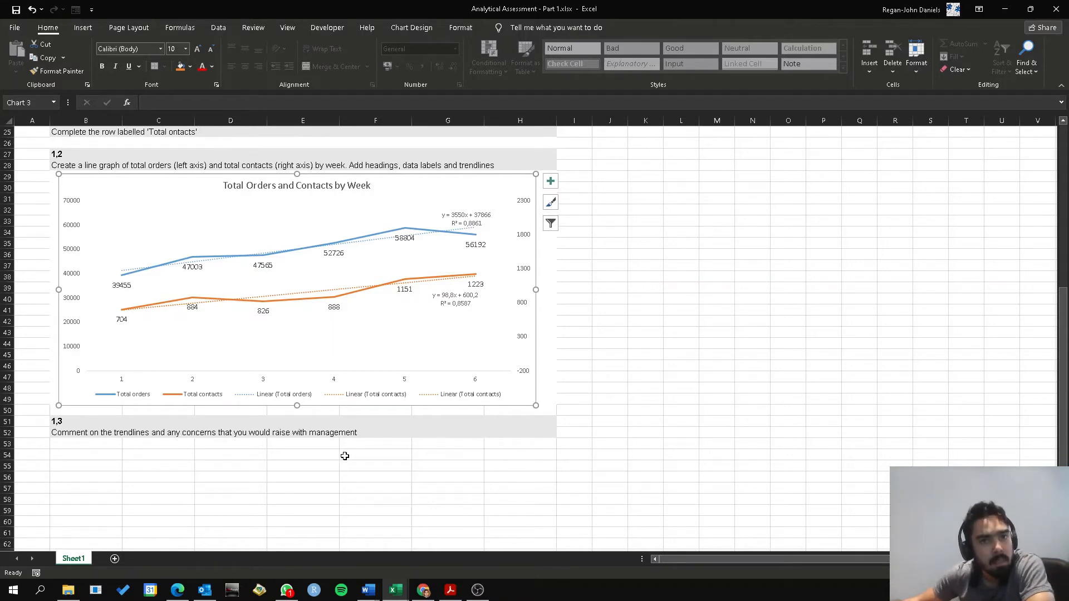
Merge cells B54:H70 below question 1,3 into one answer box and left-align it
scroll(635, 445, "up", 2)
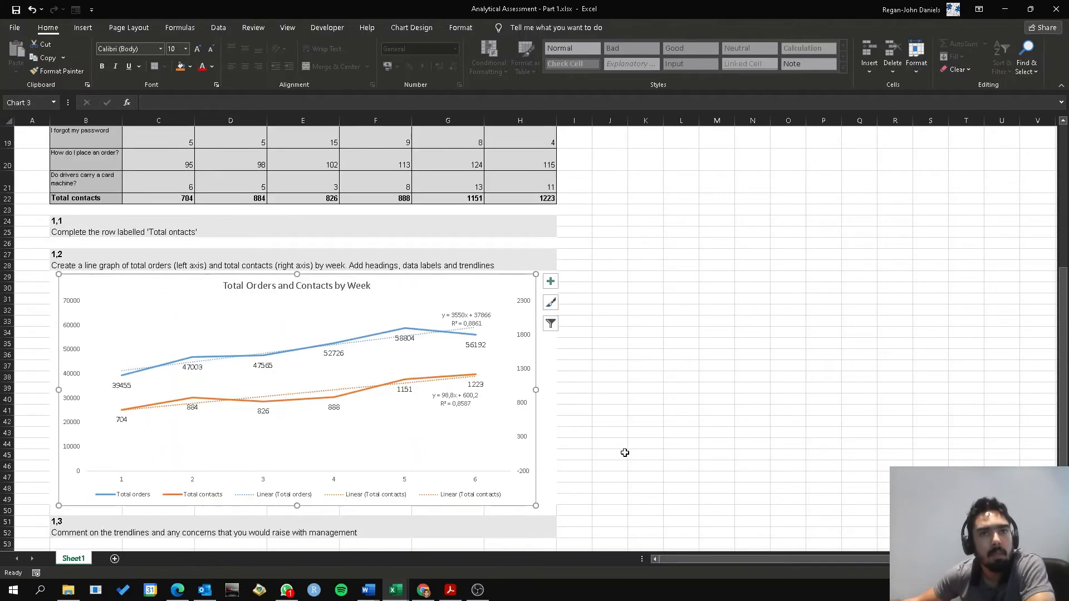
scroll(606, 459, "down", 2)
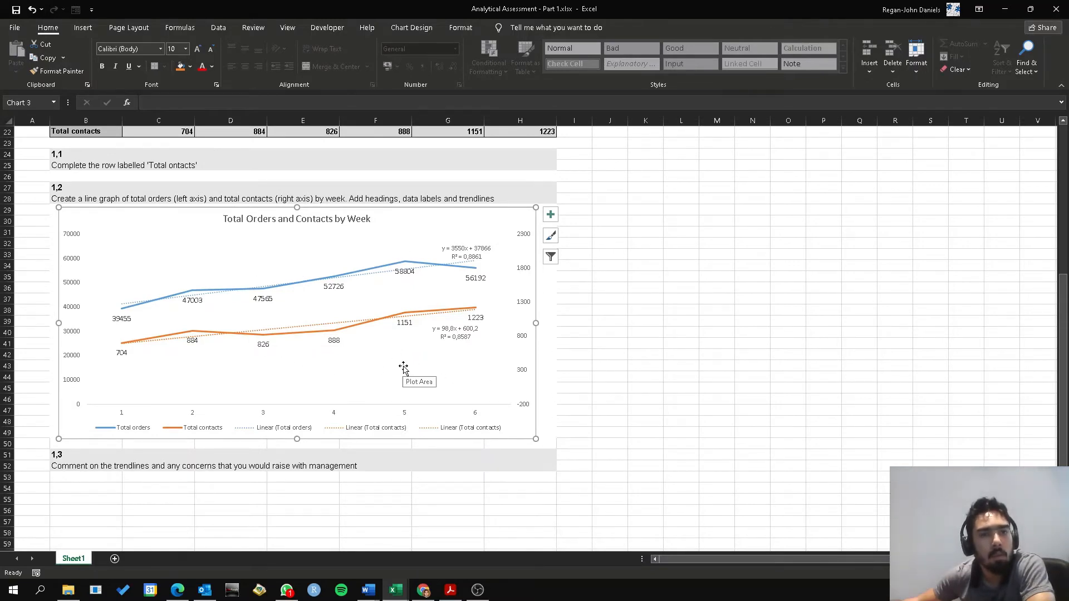
scroll(726, 396, "down", 2)
scroll(592, 349, "up", 2)
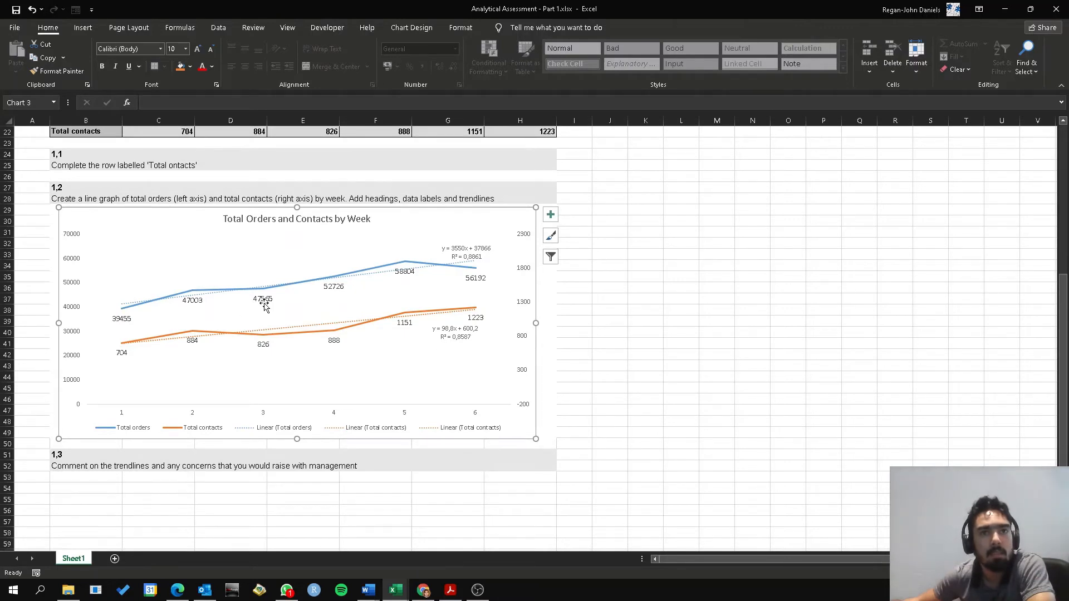
scroll(728, 412, "down", 2)
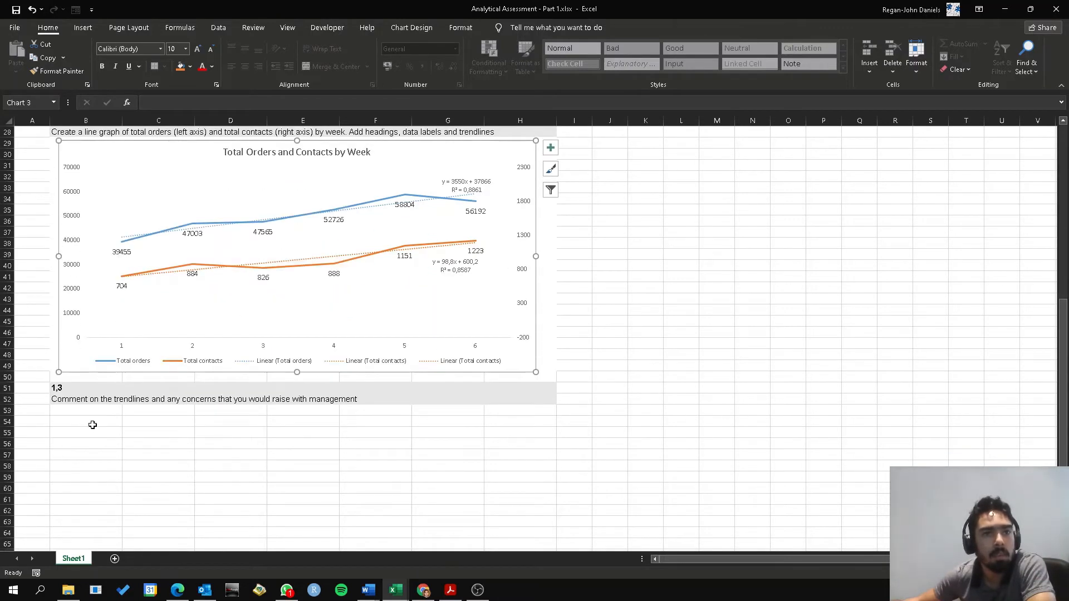
left_click_drag(92, 425, 511, 536)
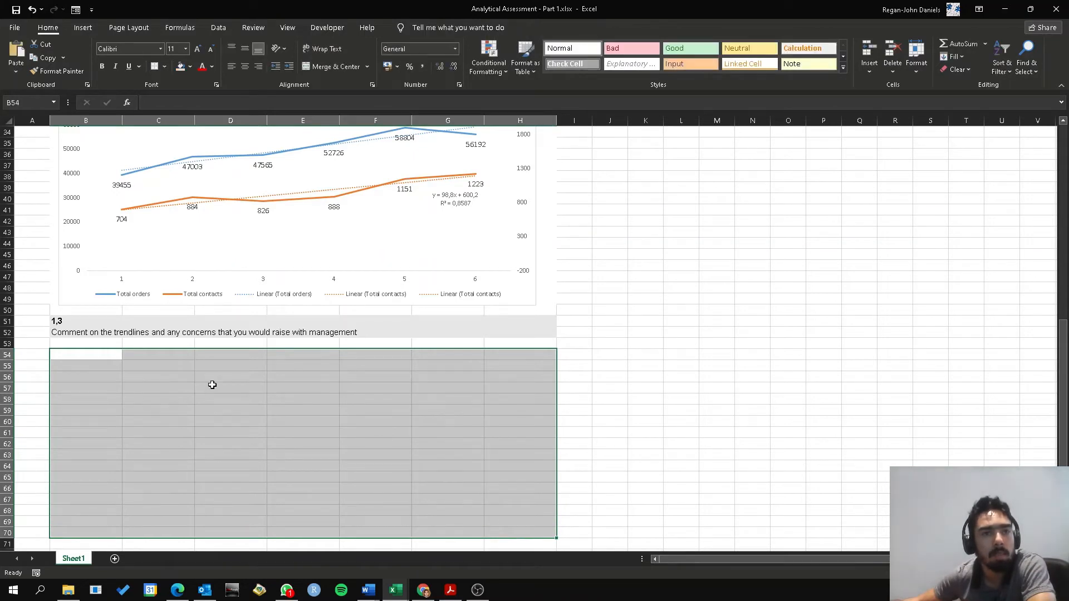
left_click(328, 66)
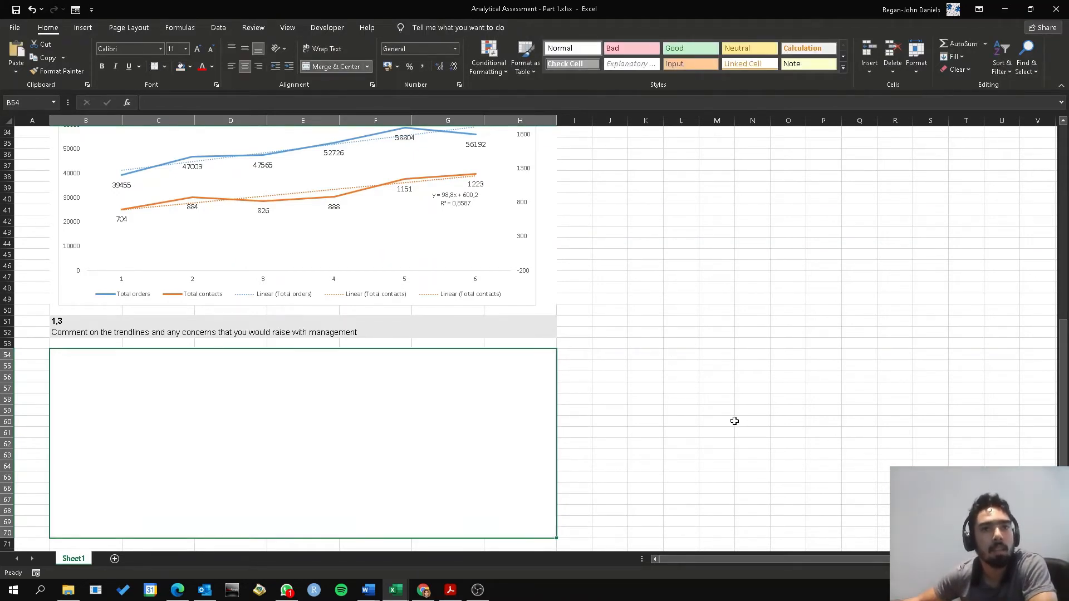
key("alt+h")
key("a")
key("l")
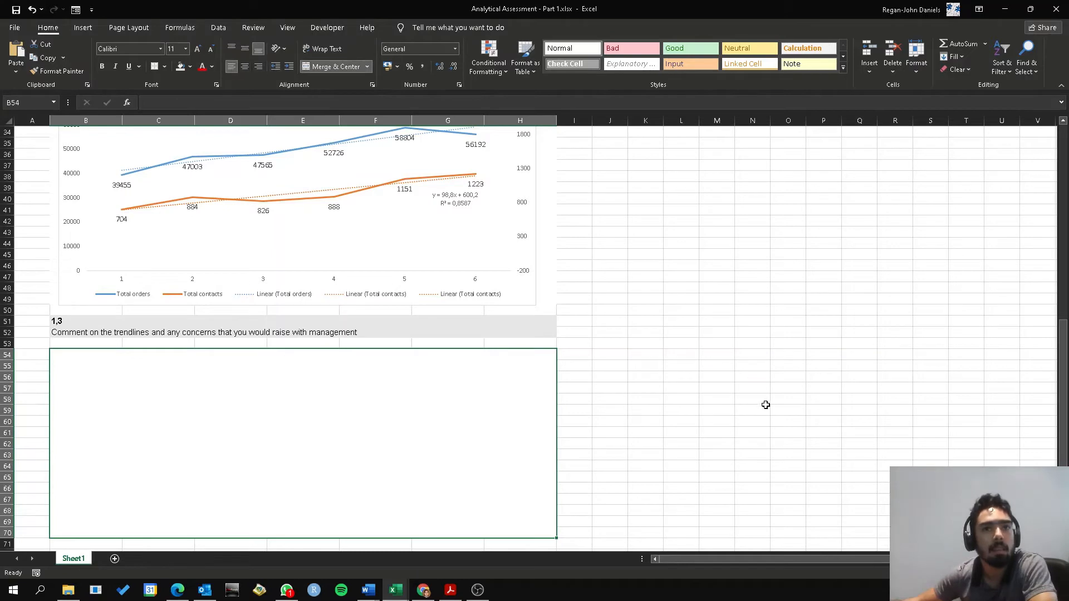
left_click(766, 405)
Examine the customer contacts table and the chart's trendlines for the question 1,3 comment
scroll(467, 457, "up", 4)
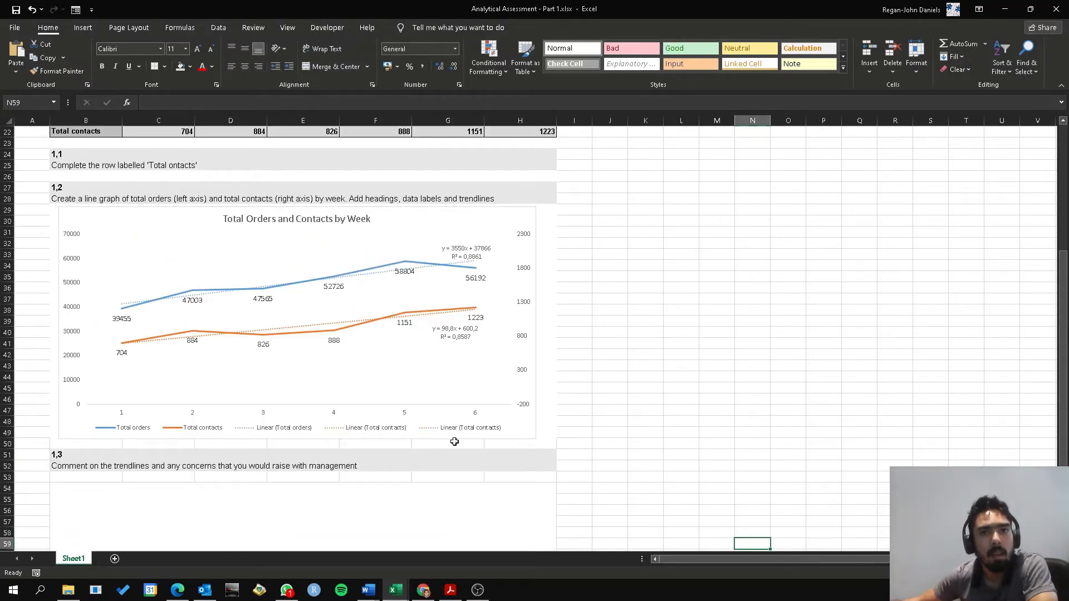
scroll(454, 442, "up", 1)
scroll(456, 445, "up", 4)
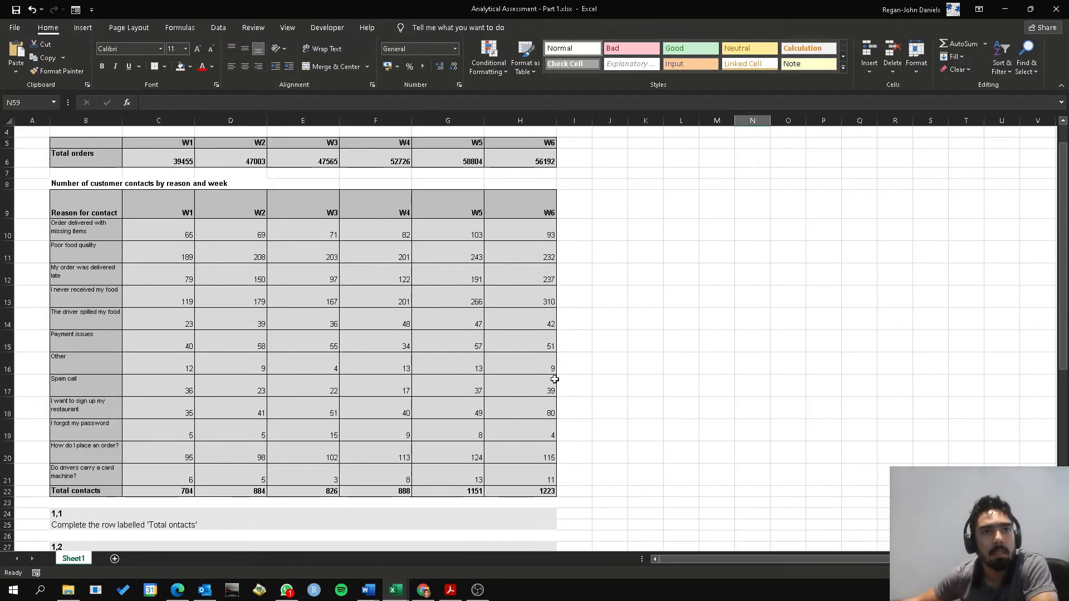
scroll(820, 465, "down", 2)
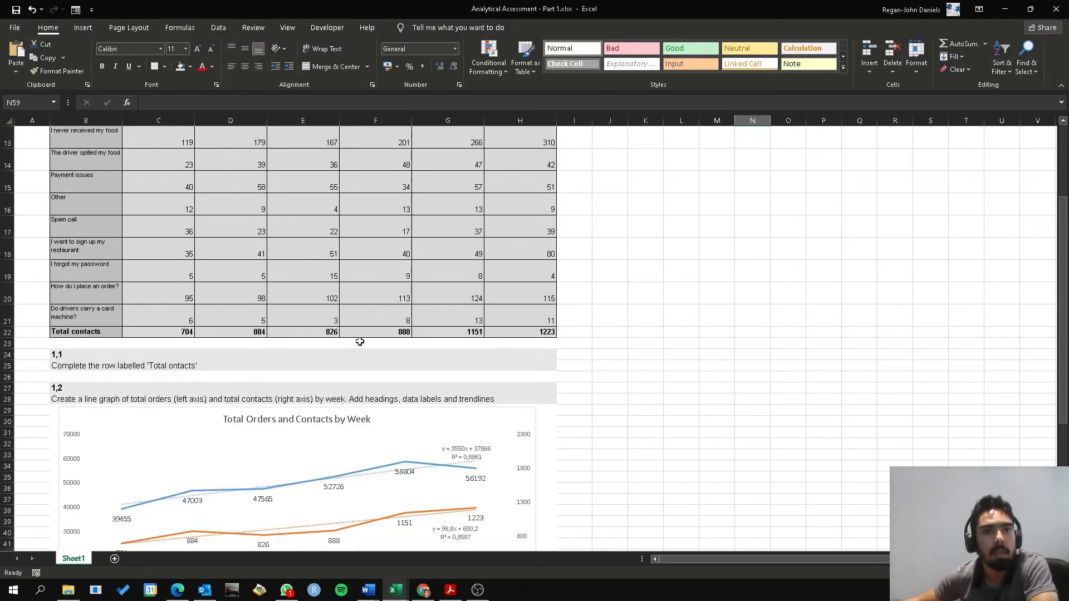
scroll(724, 479, "down", 2)
scroll(561, 490, "down", 2)
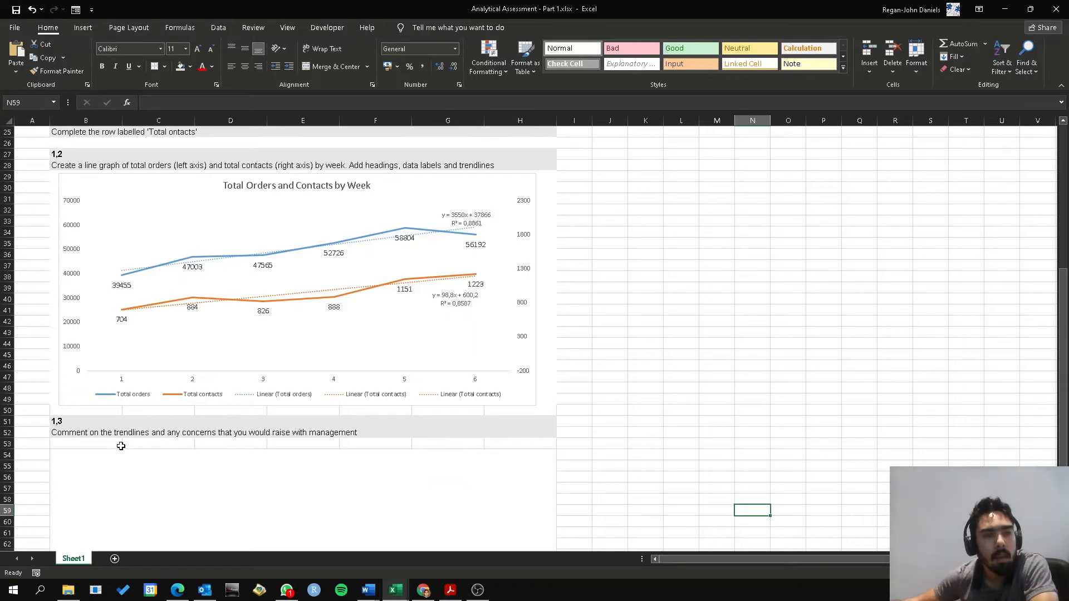
Insert a clustered column chart of the customer contacts by reason and week from B9:H21, without the totals row
scroll(695, 426, "up", 7)
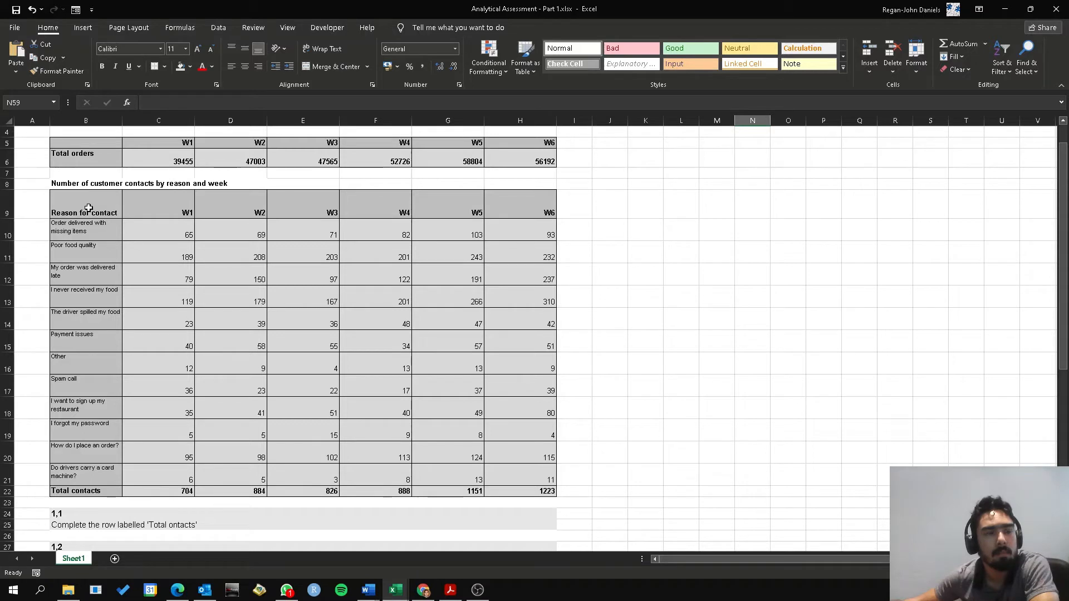
left_click_drag(88, 208, 551, 474)
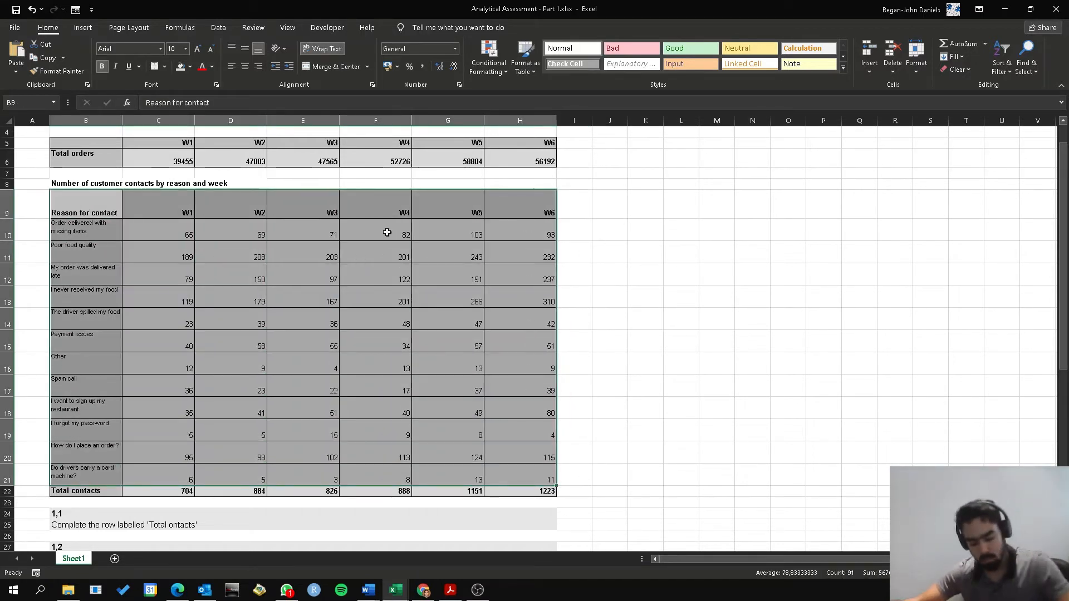
key("alt+F1")
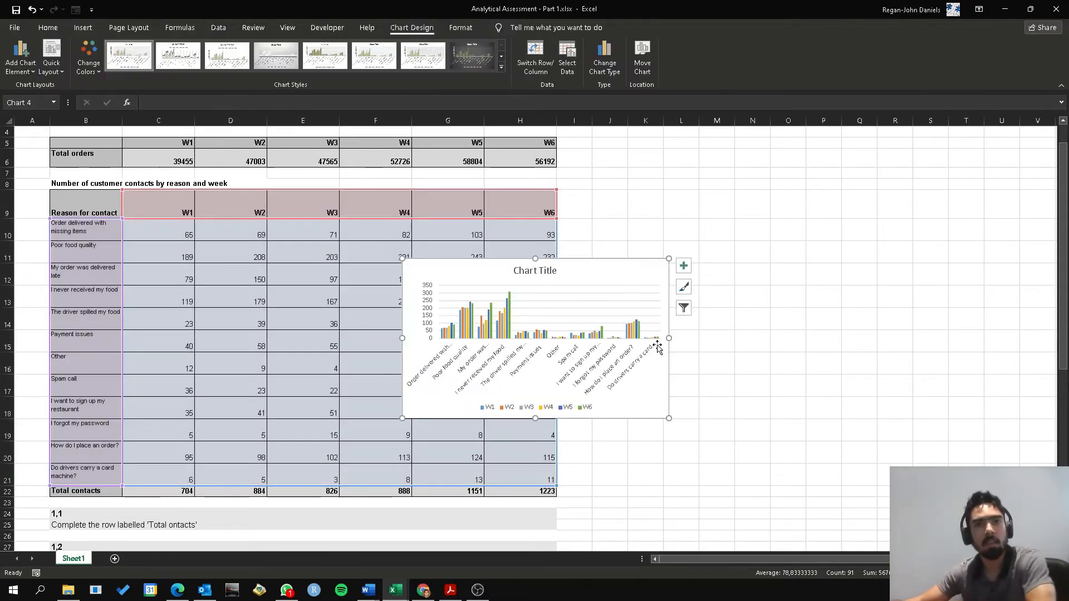
Enlarge the new column chart to span about columns C to Q over the contacts table, leaving the reason names uncovered
left_click_drag(596, 275, 359, 201)
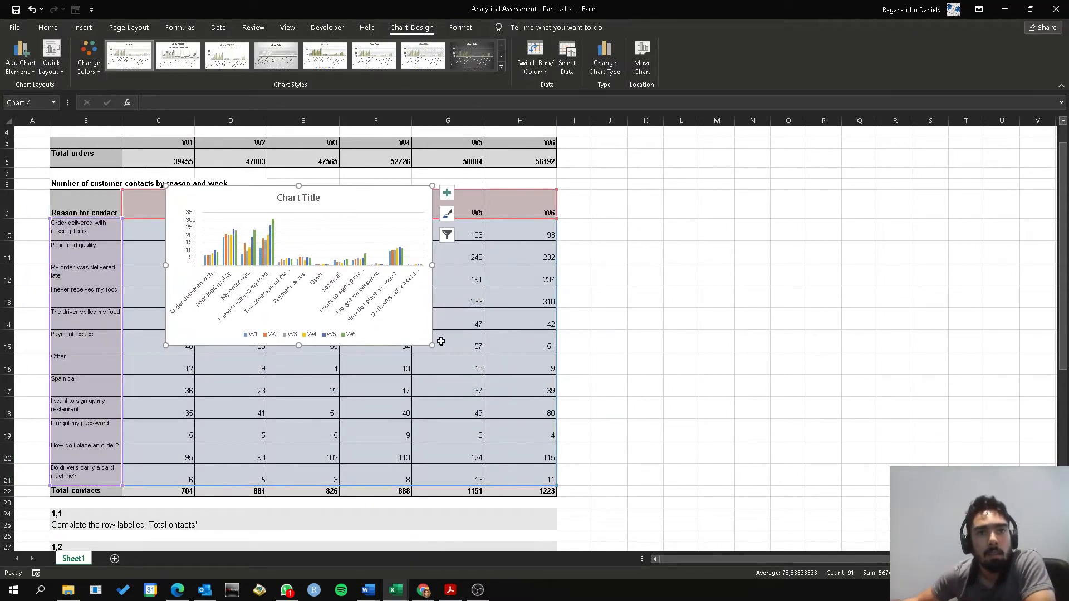
left_click_drag(430, 346, 866, 508)
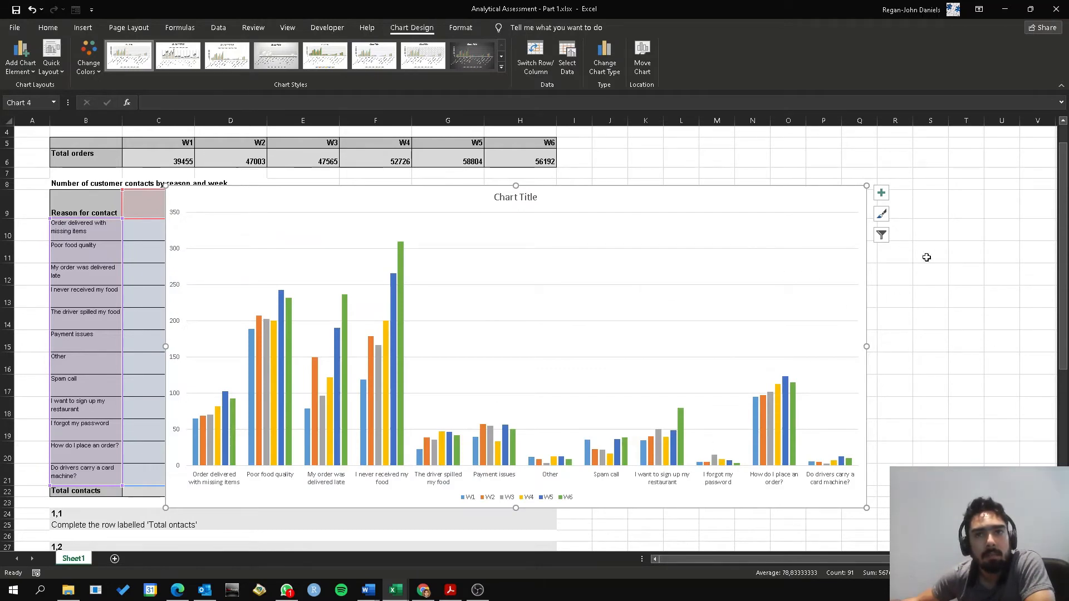
left_click_drag(585, 188, 552, 177)
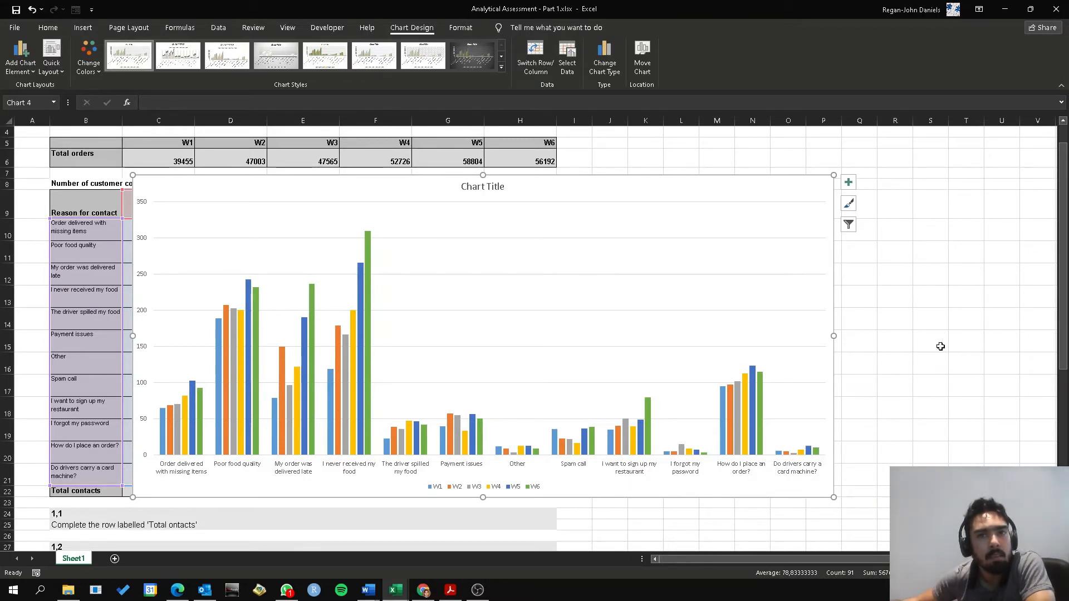
left_click_drag(733, 182, 756, 185)
Enter the label "Correlation between contacts and orders:" in cell J54 beside the question 1,3 answer box
scroll(964, 384, "down", 4)
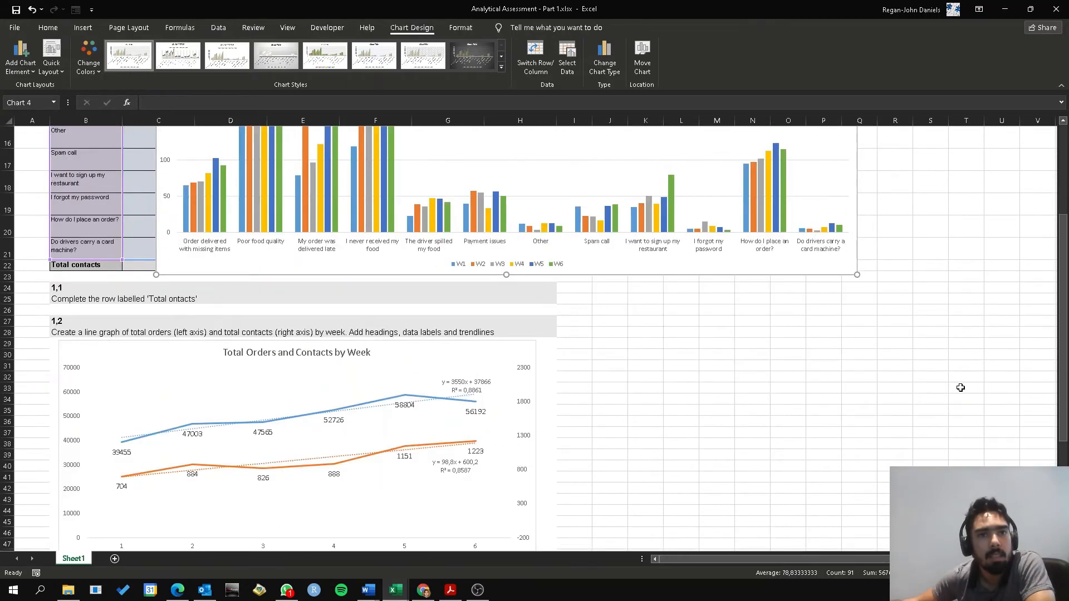
scroll(960, 388, "down", 4)
left_click(332, 439)
scroll(672, 346, "up", 4)
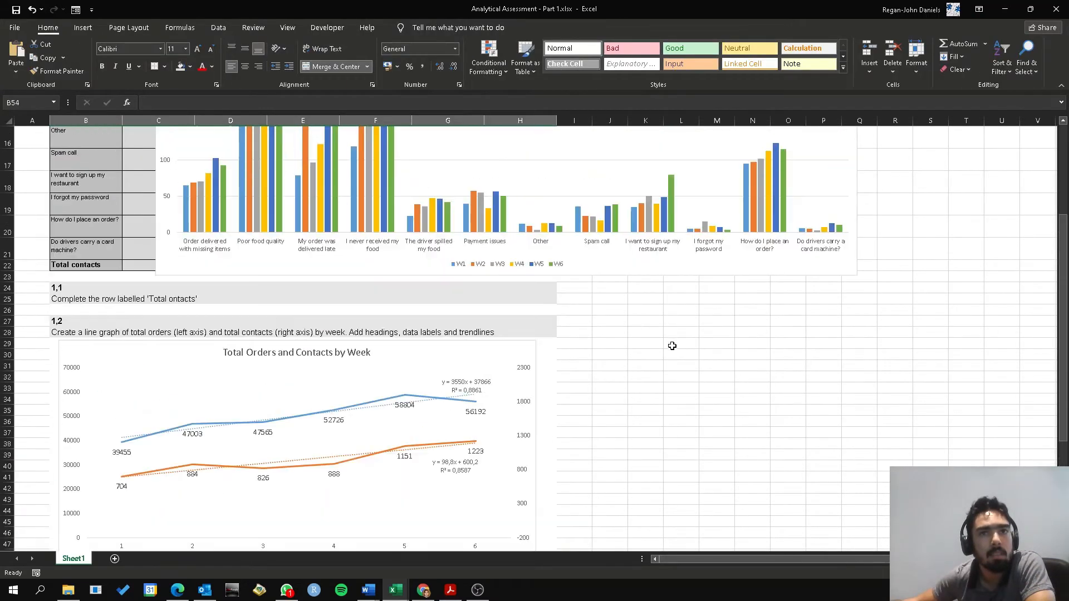
scroll(622, 453, "down", 4)
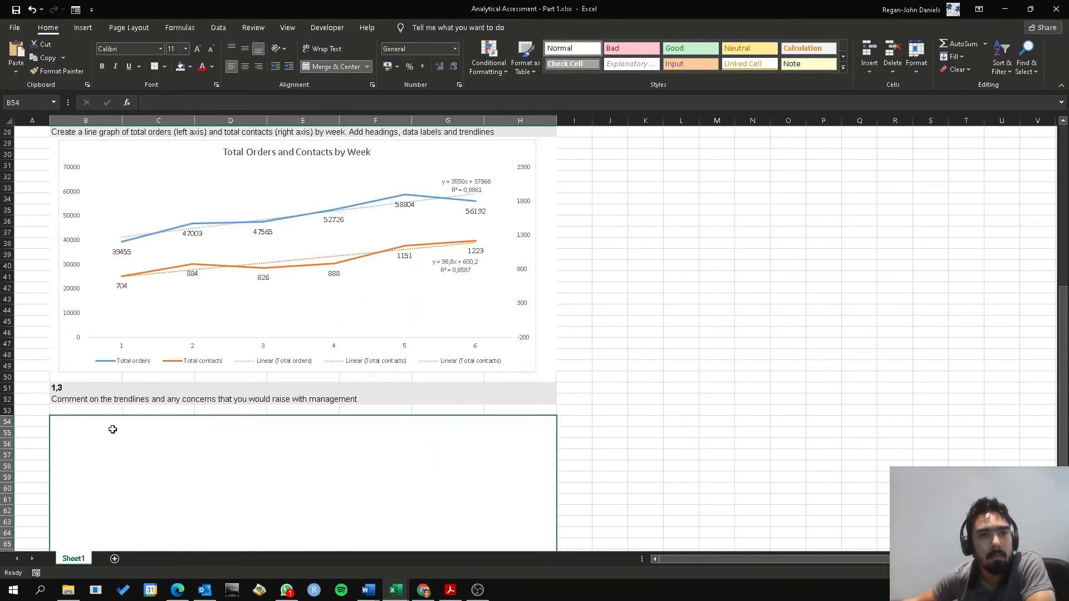
left_click(597, 425)
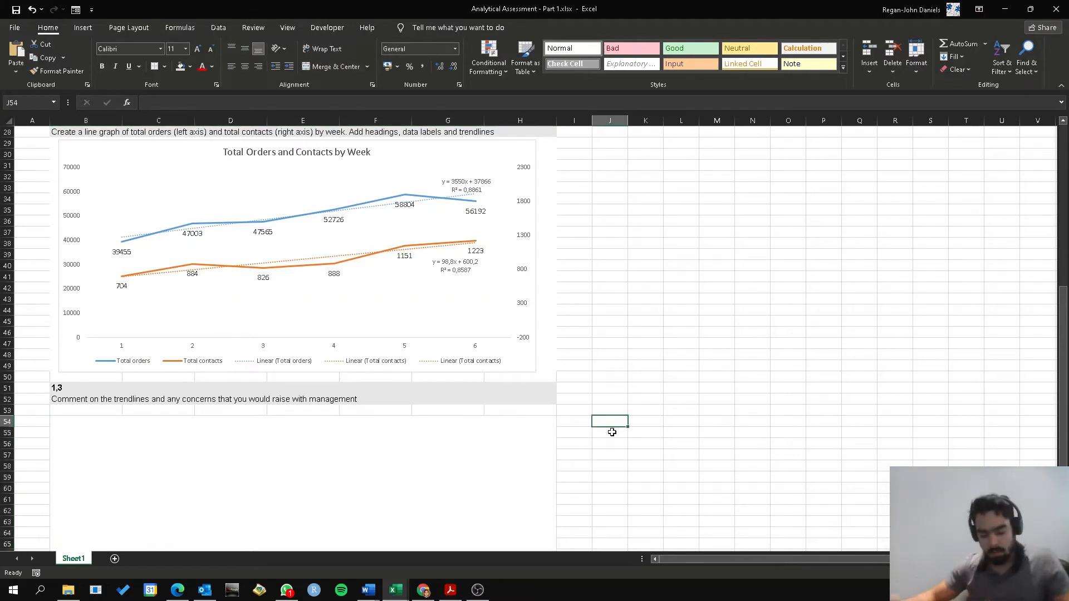
type("Correlation b")
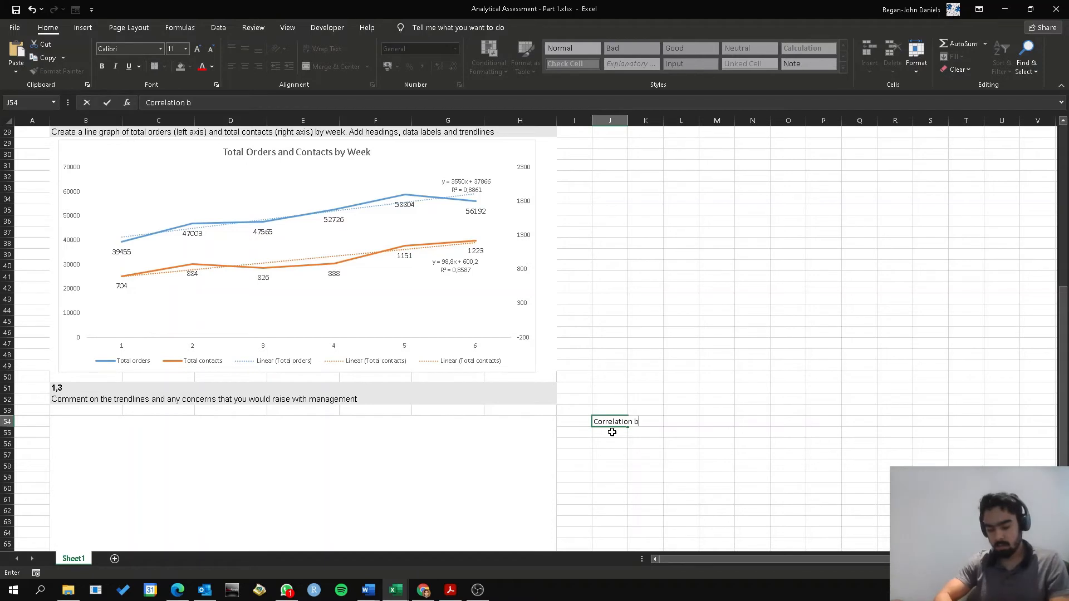
type("tween")
key("BackSpace")
key("BackSpace")
key("BackSpace")
key("BackSpace")
key("BackSpace")
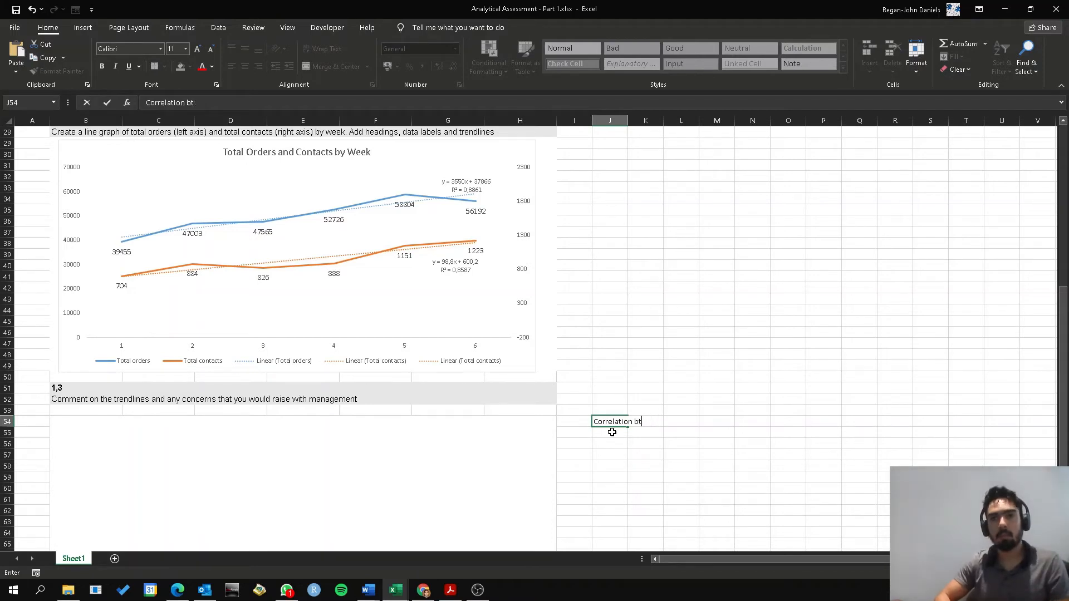
type("etween contacts")
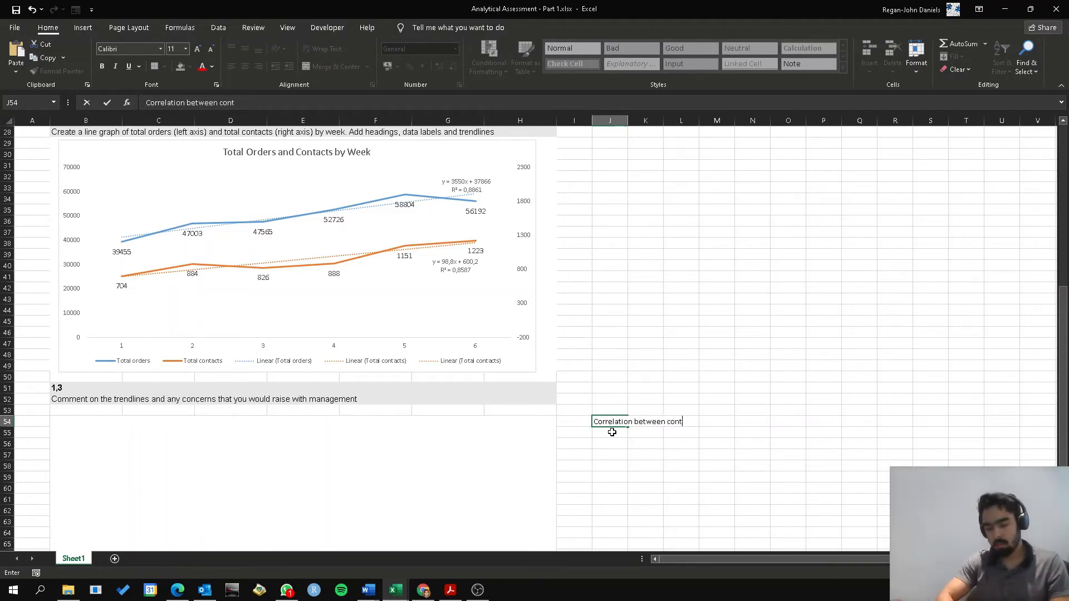
type(" and orders:")
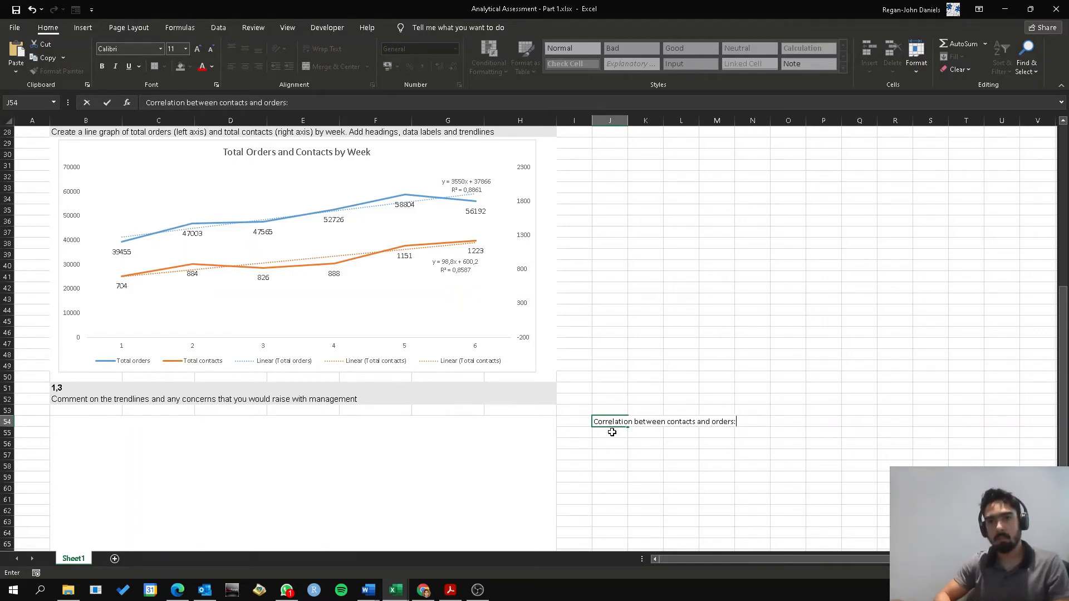
key("Right")
key("Right")
key("Right")
key("Right")
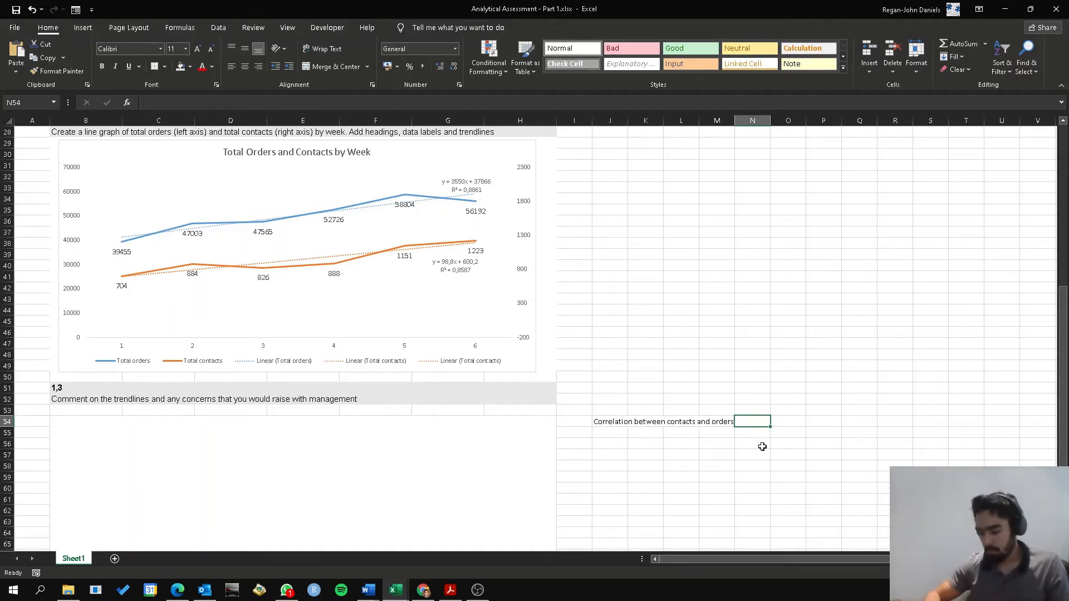
type("=cor")
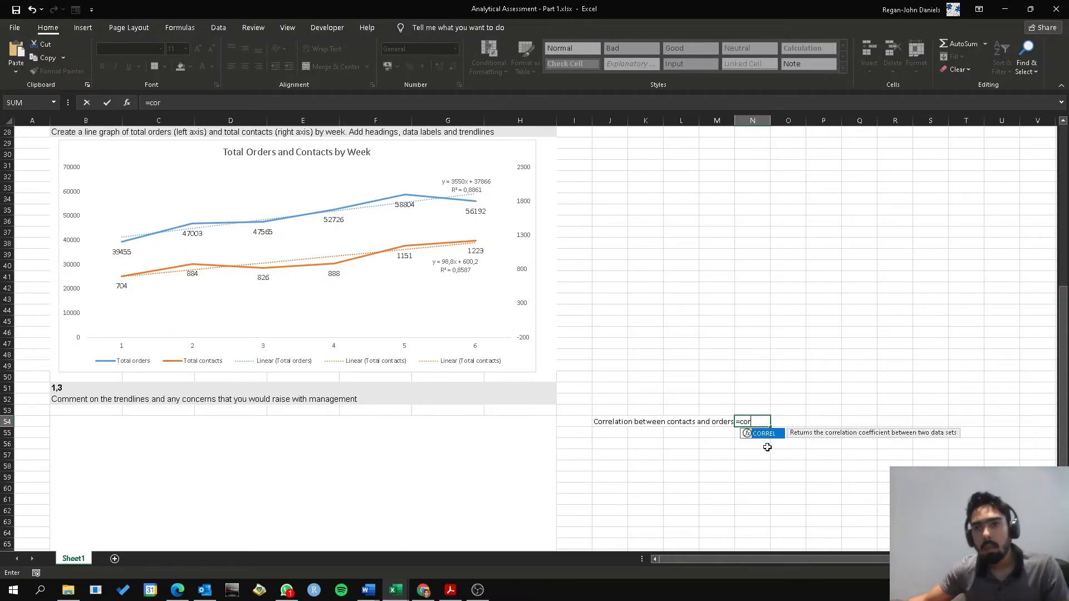
key("Tab")
scroll(310, 424, "up", 3)
scroll(310, 424, "up", 5)
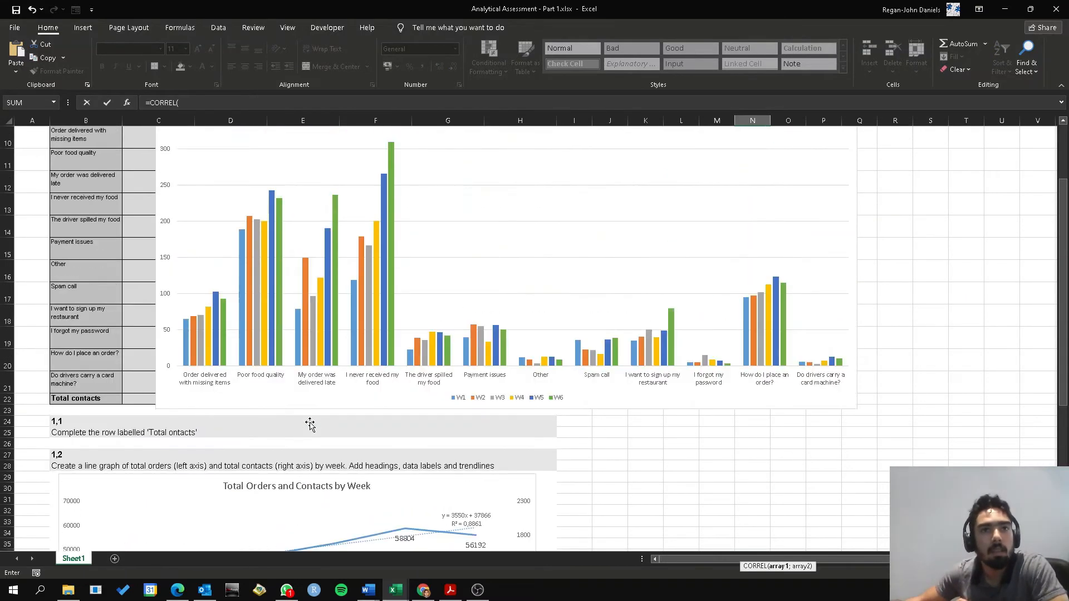
key("Escape")
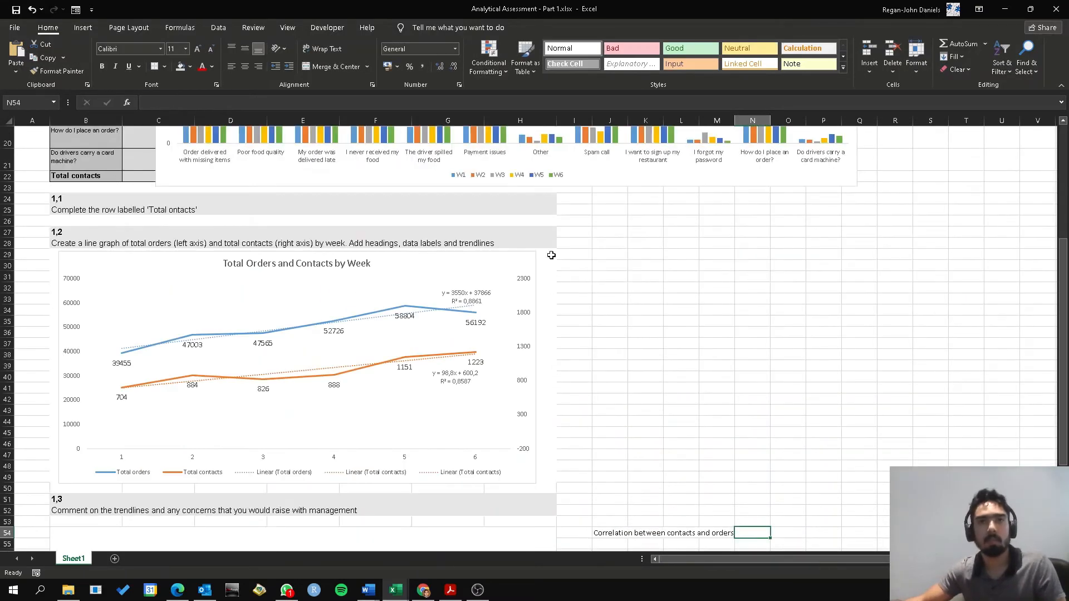
Move the contact reasons column chart off the table so that it starts around column H
scroll(556, 261, "up", 7)
left_click(162, 219)
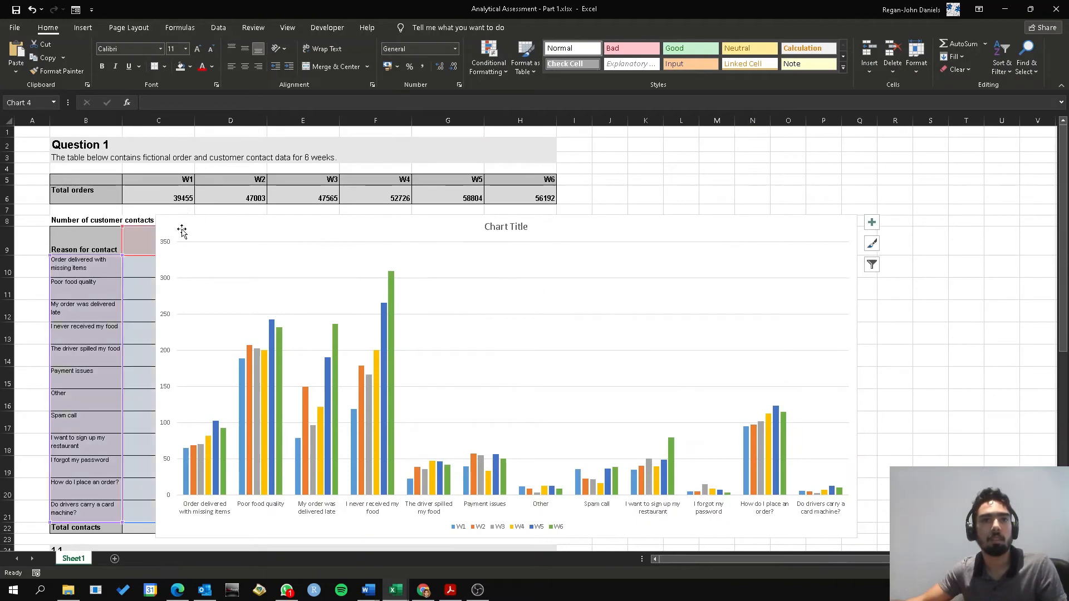
left_click_drag(163, 219, 525, 258)
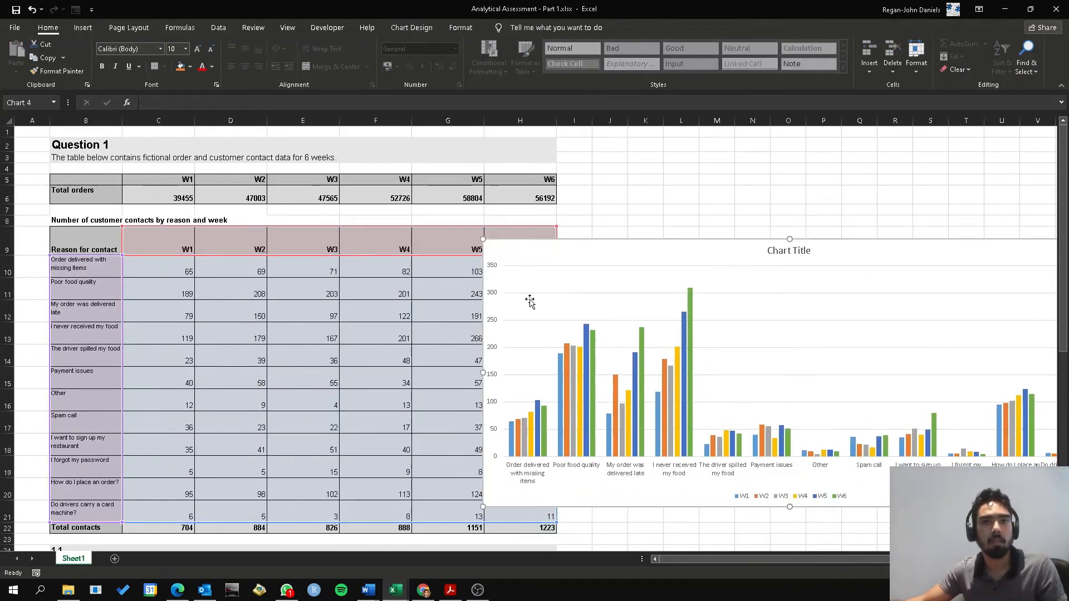
Calculate the correlation between total contacts and total orders in N54 with =CORREL(C22:H22;C6:H6)
scroll(759, 515, "down", 7)
left_click(729, 489)
left_click(747, 492)
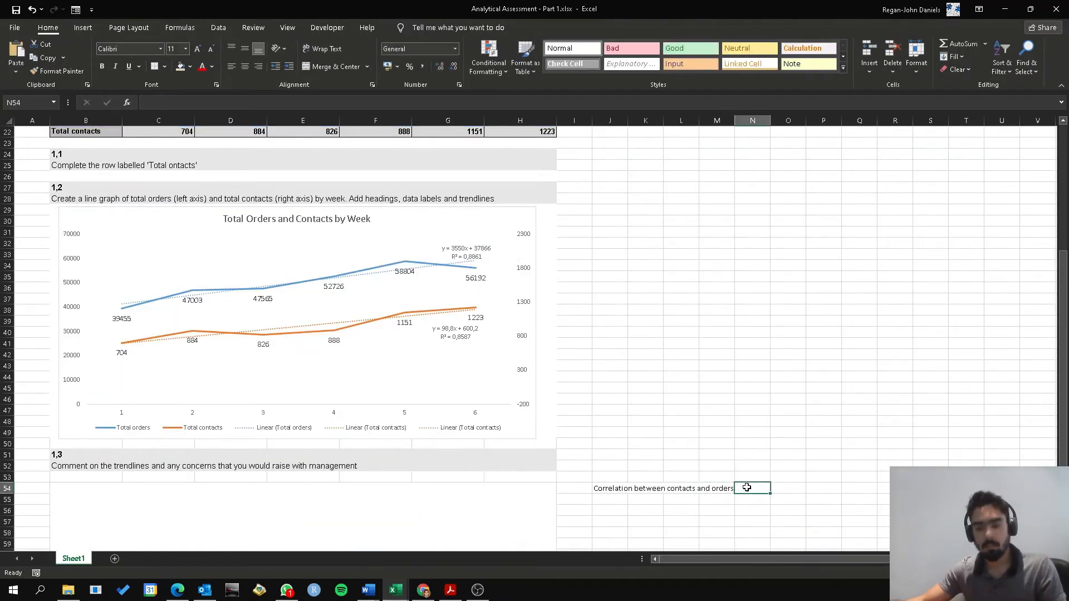
type("=cor")
key("Tab")
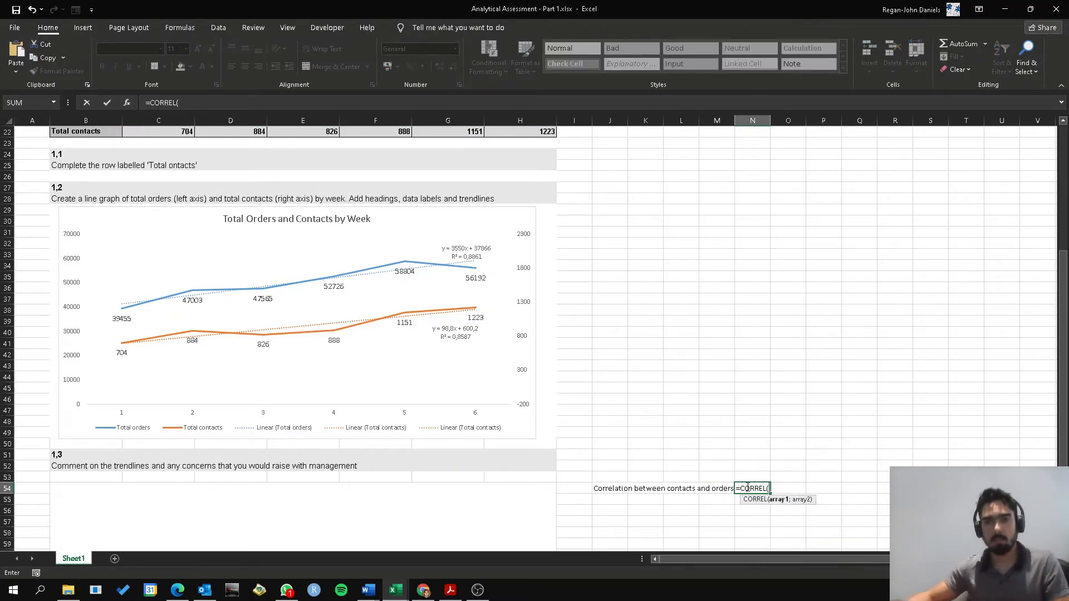
scroll(312, 393, "up", 6)
left_click_drag(187, 491, 548, 492)
type(";")
scroll(548, 491, "up", 1)
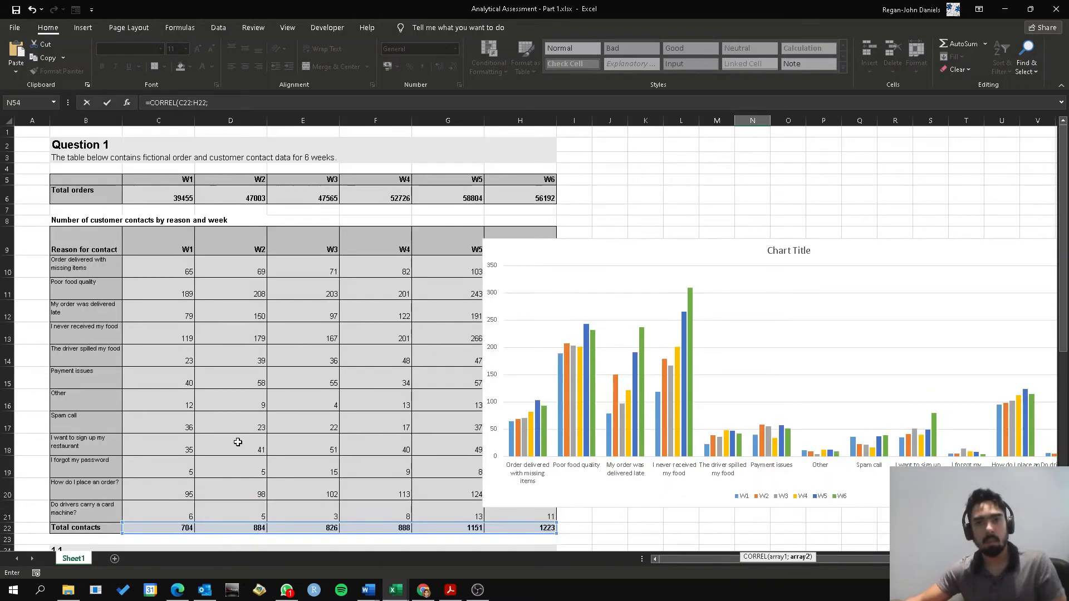
left_click_drag(145, 198, 516, 201)
key("Return")
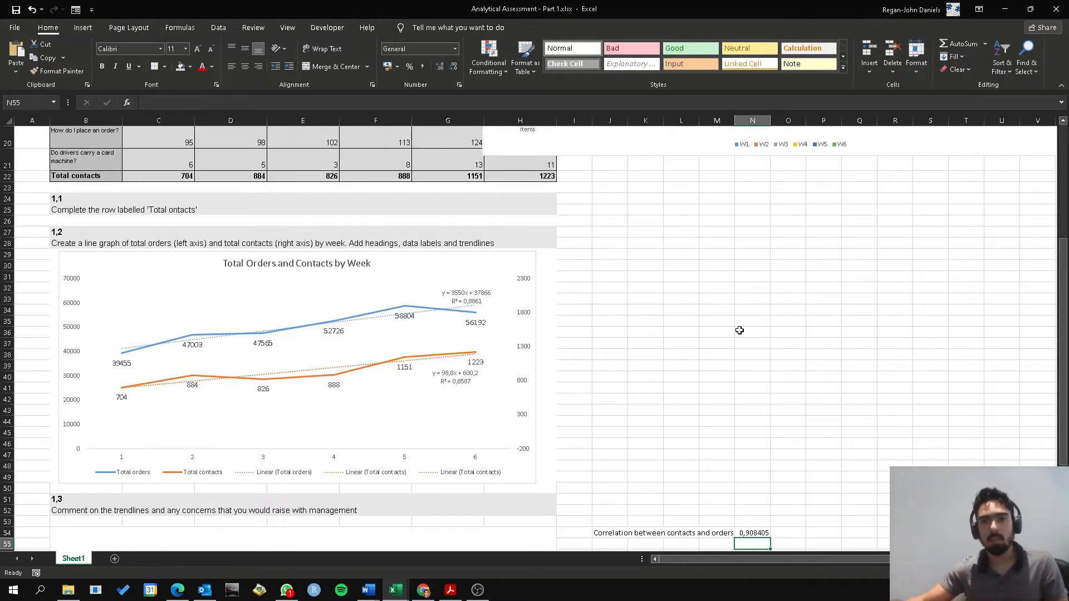
Format the correlation value in N54 as a percentage with two decimals
scroll(740, 331, "down", 2)
left_click(742, 478)
left_click(409, 66)
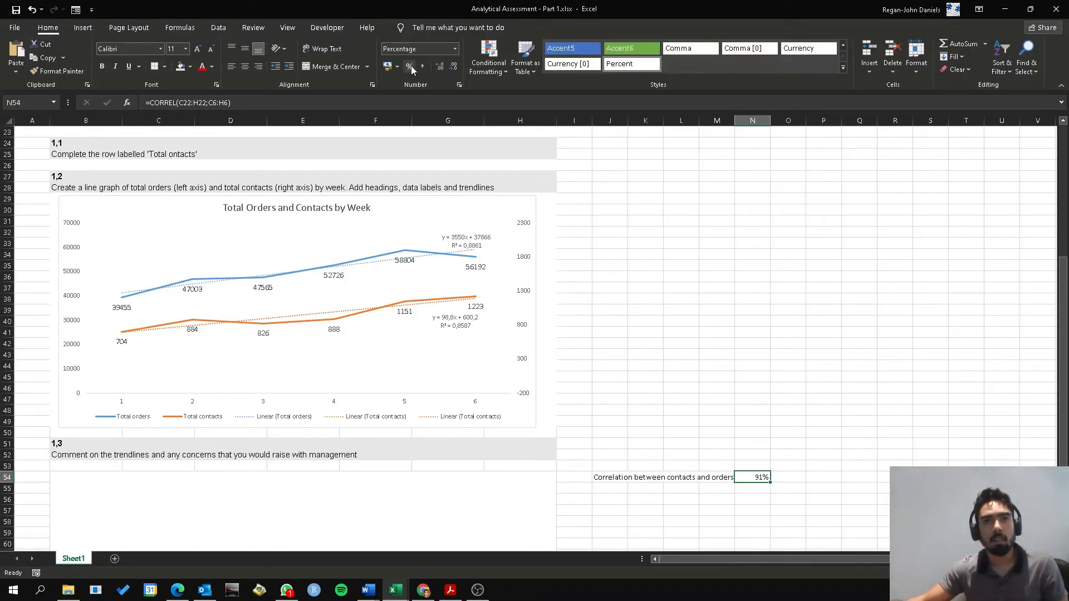
double_click(439, 66)
left_click(724, 241)
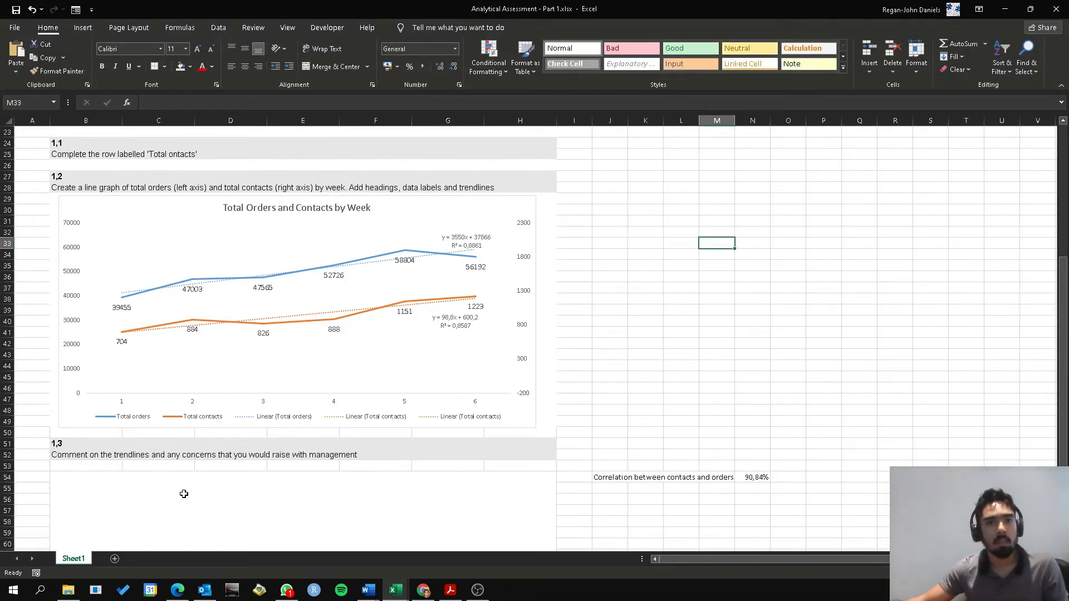
Write "We see a strong correlation between contacts and orders. This is expected." in the question 1,3 answer box
left_click(90, 494)
type("THere")
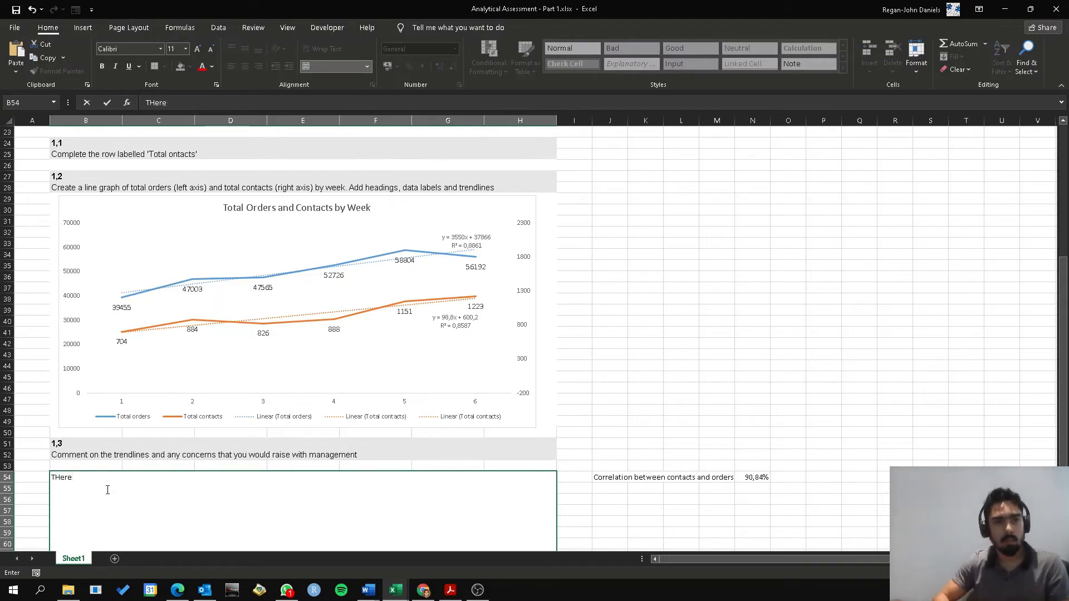
key("BackSpace")
key("BackSpace")
key("BackSpace")
key("BackSpace")
type("We ")
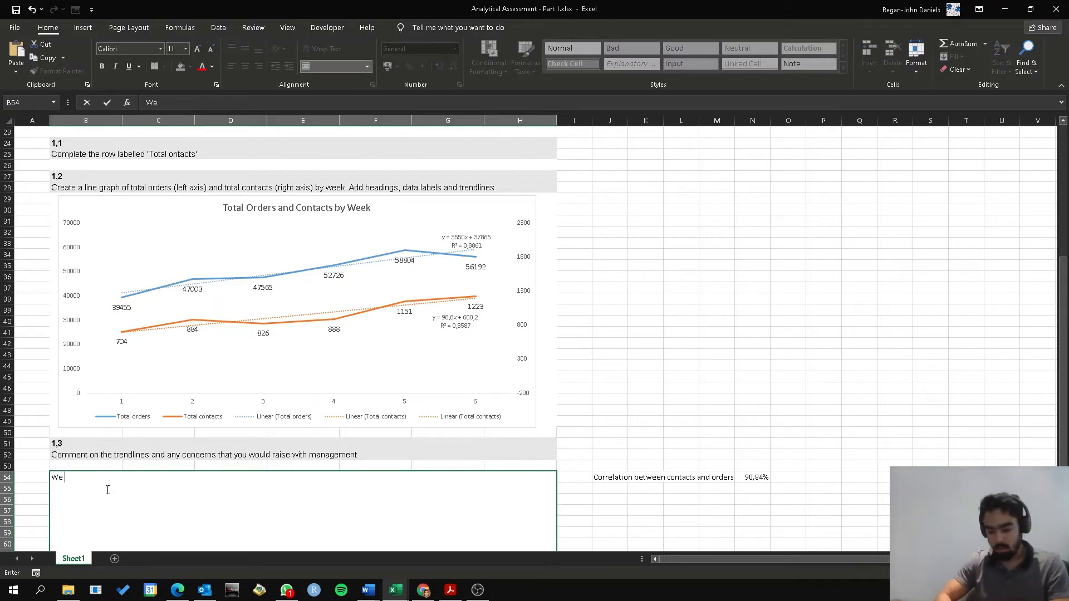
type("see a stroin")
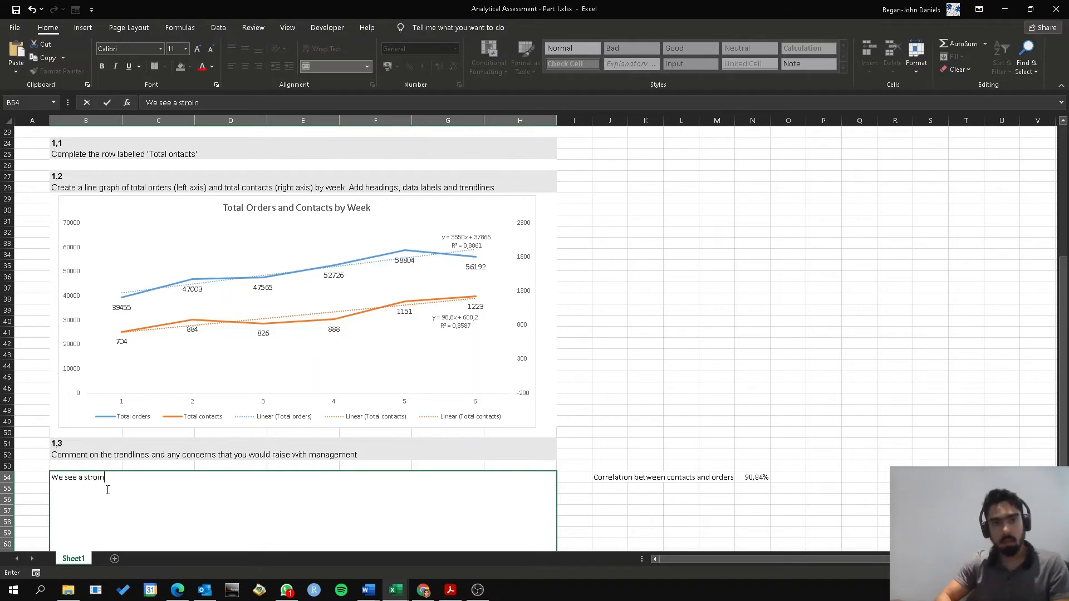
key("BackSpace")
key("BackSpace")
type("ng correlation")
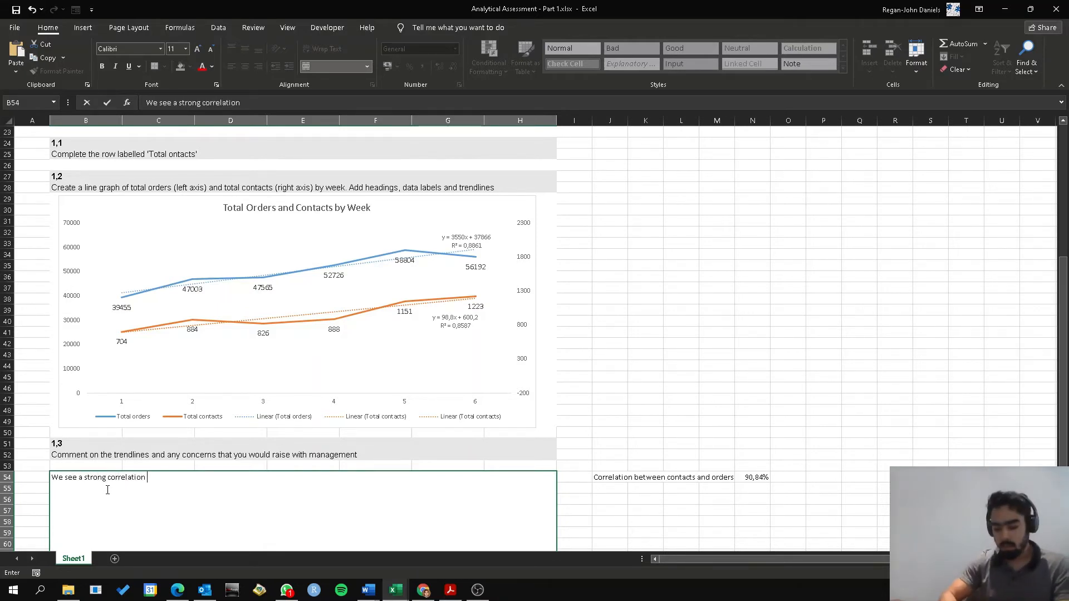
type(" between conta")
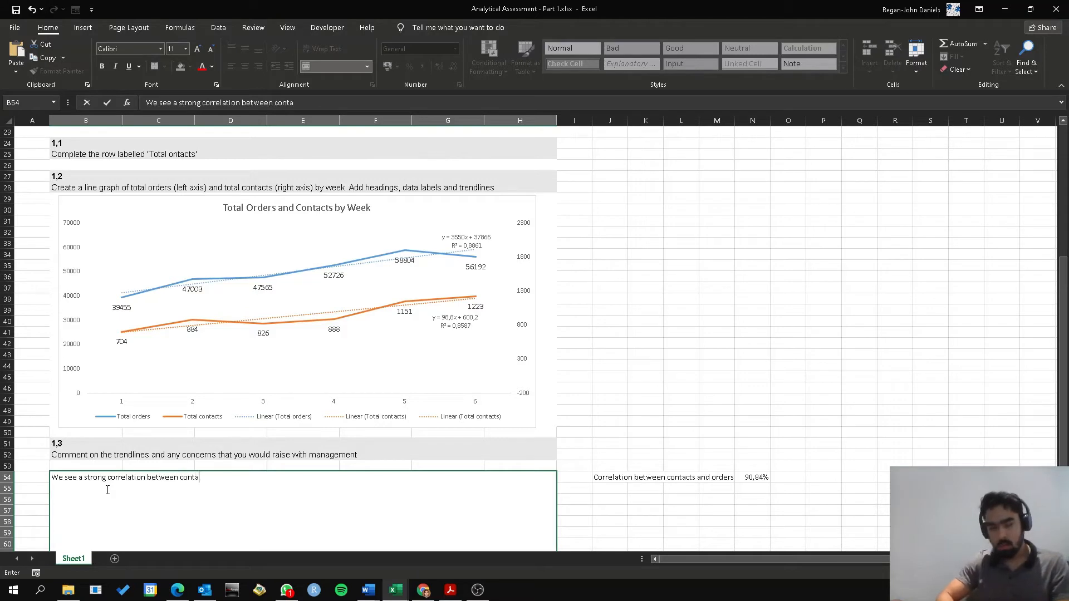
type("cts and orders")
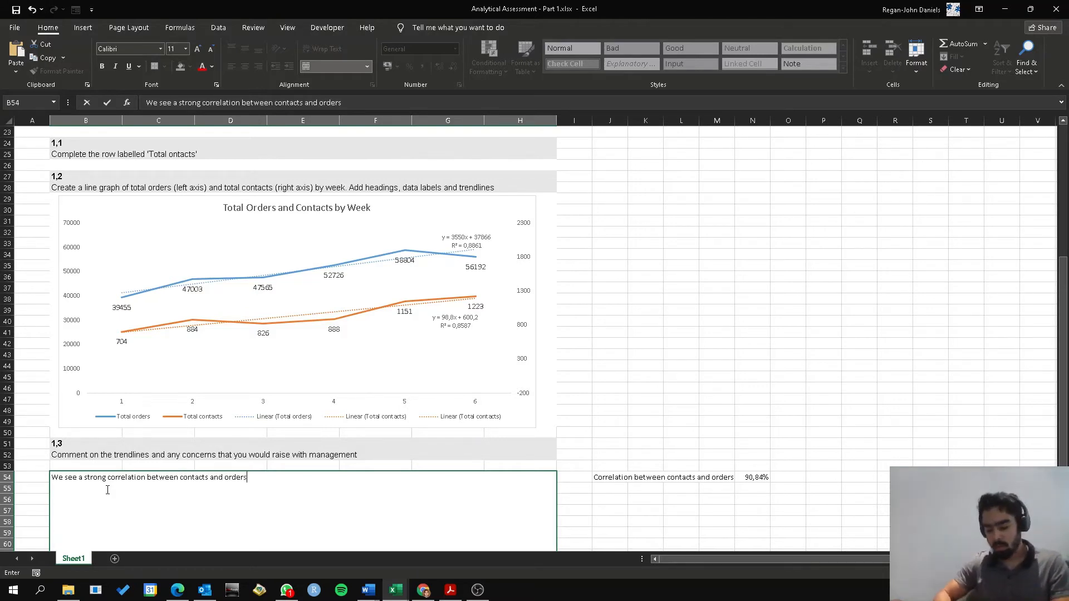
type(". This is e")
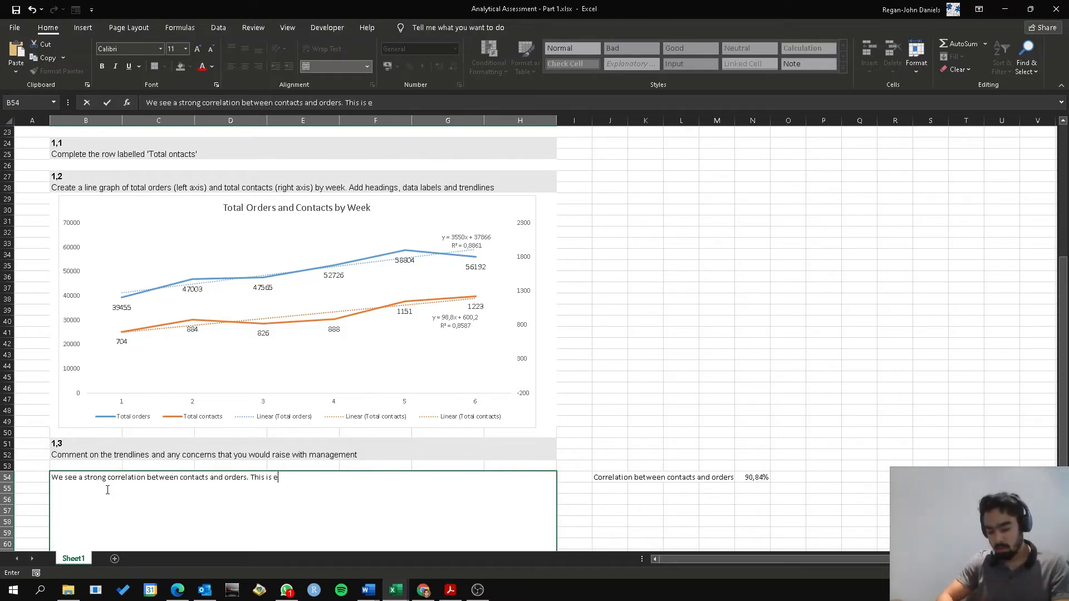
type("xpected.")
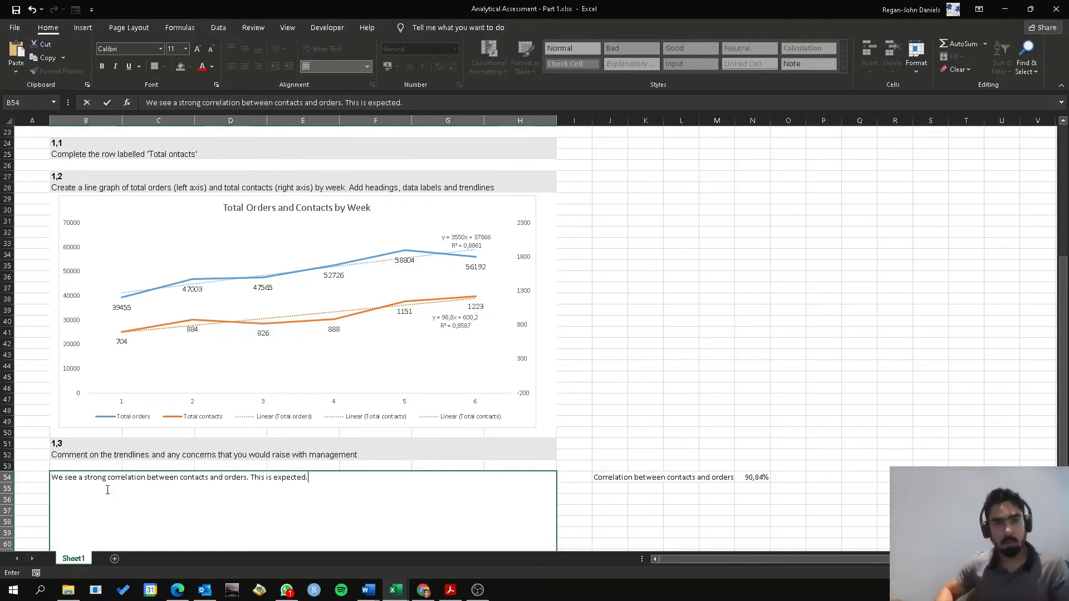
key("Left")
scroll(573, 438, "down", 2)
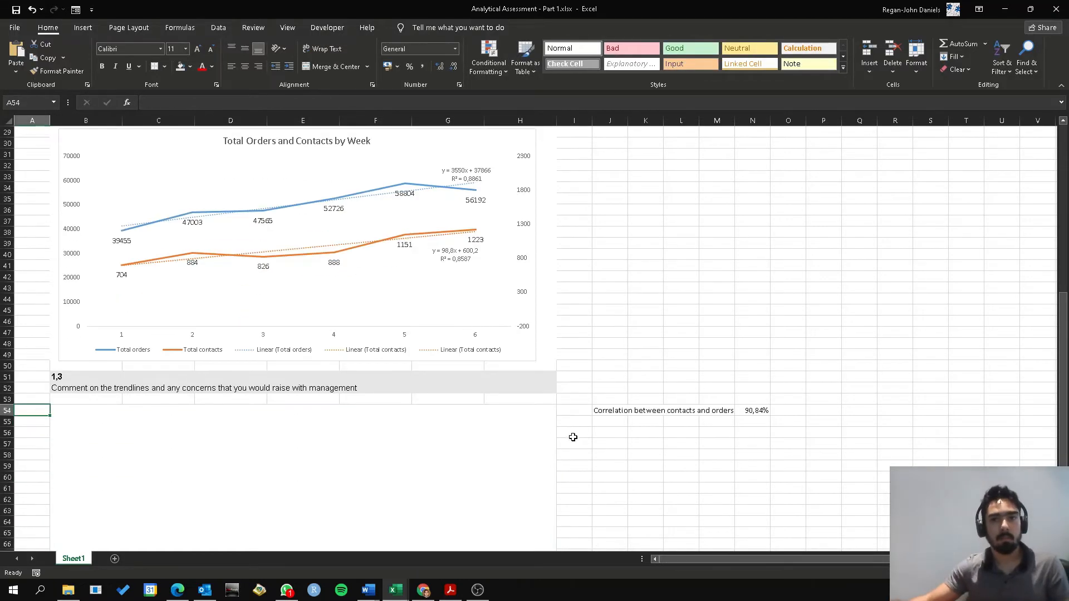
Insert "(90,84%)" after "contacts and orders" in the question 1,3 answer box
left_click(274, 501)
scroll(616, 451, "down", 2)
scroll(616, 451, "down", 2)
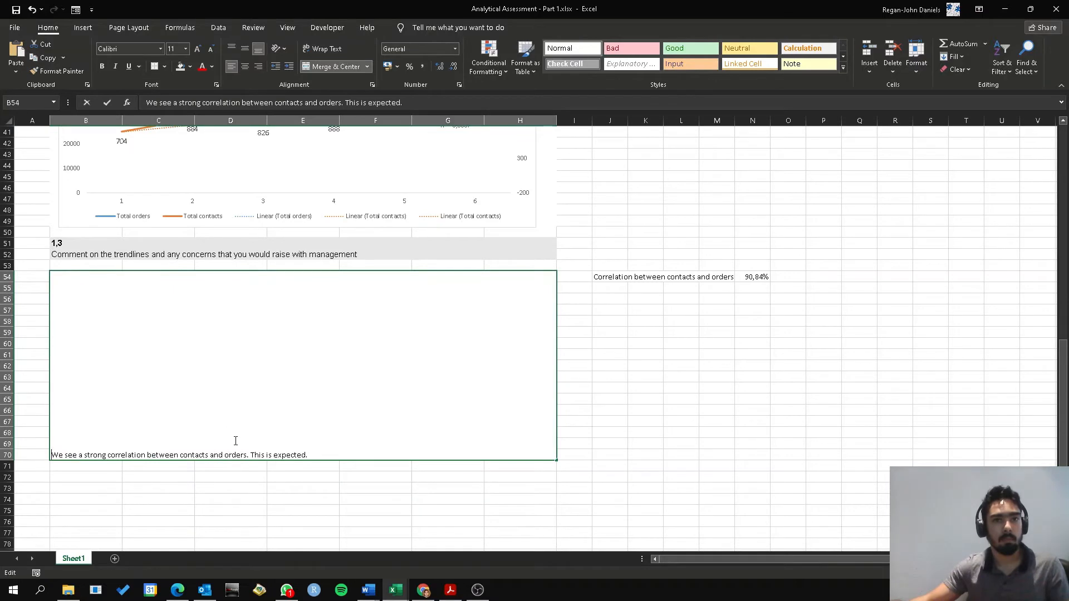
double_click(224, 435)
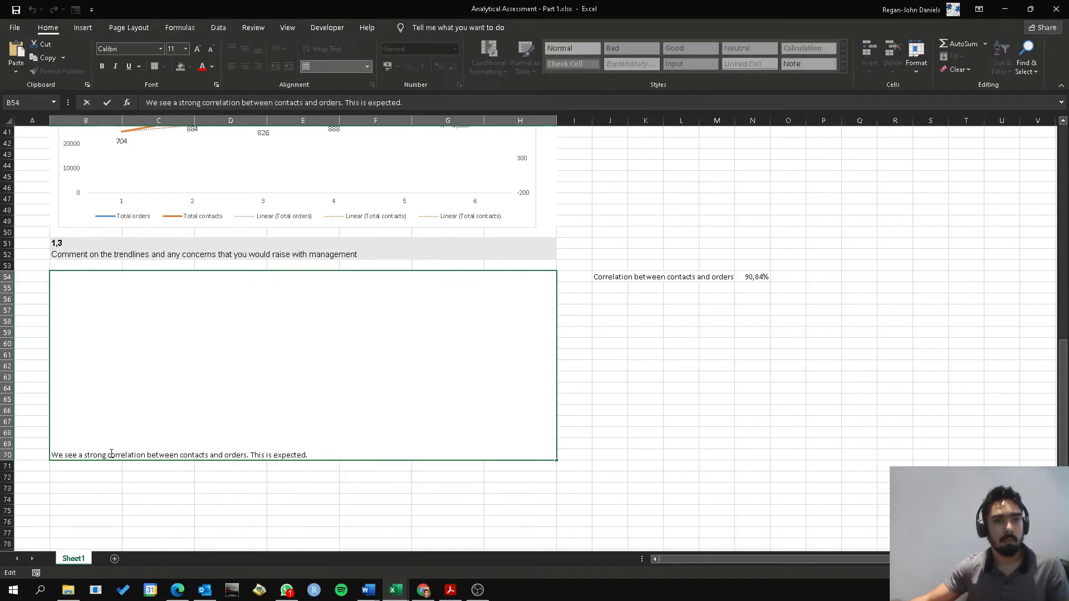
left_click(248, 455)
type("(")
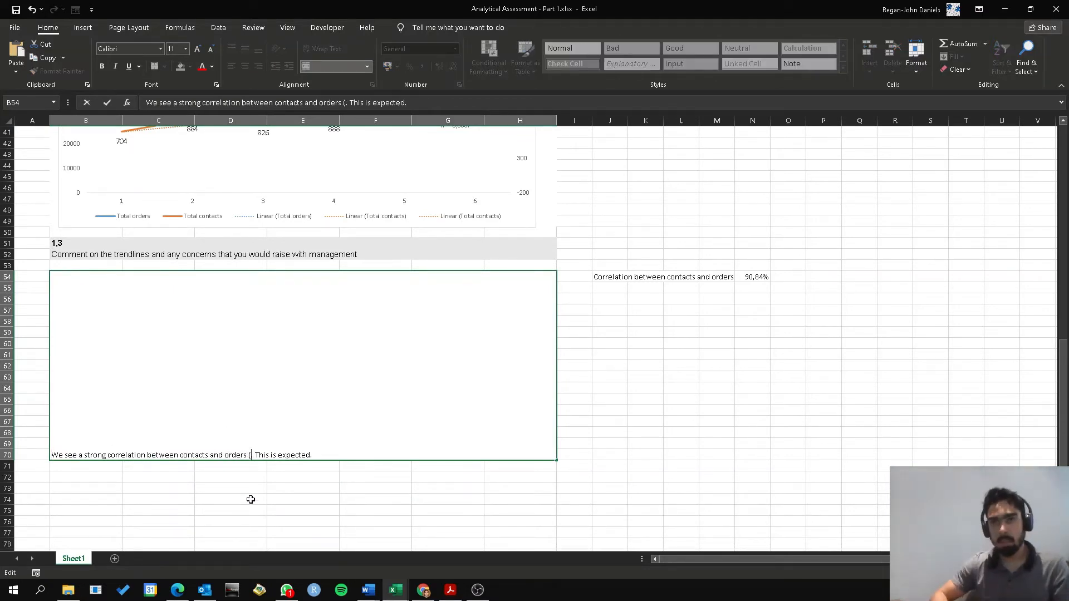
type("90")
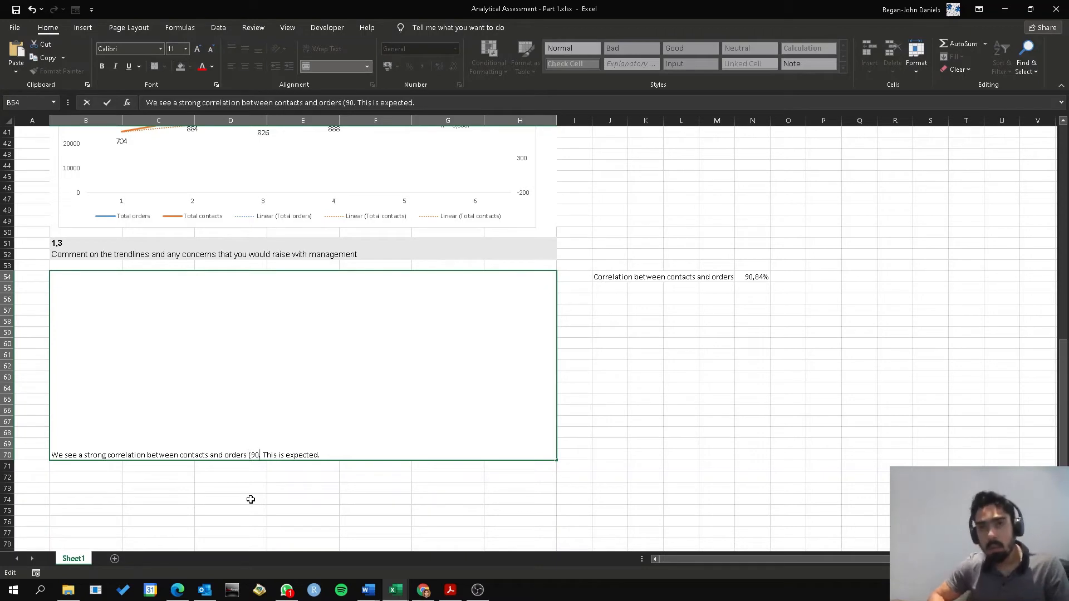
type(",84%")
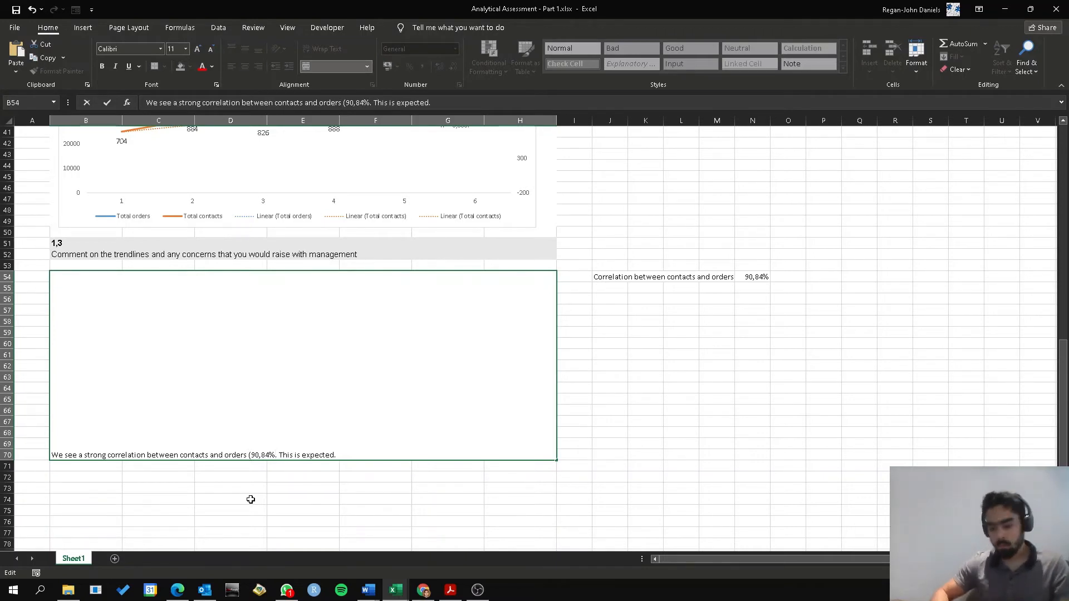
type(")")
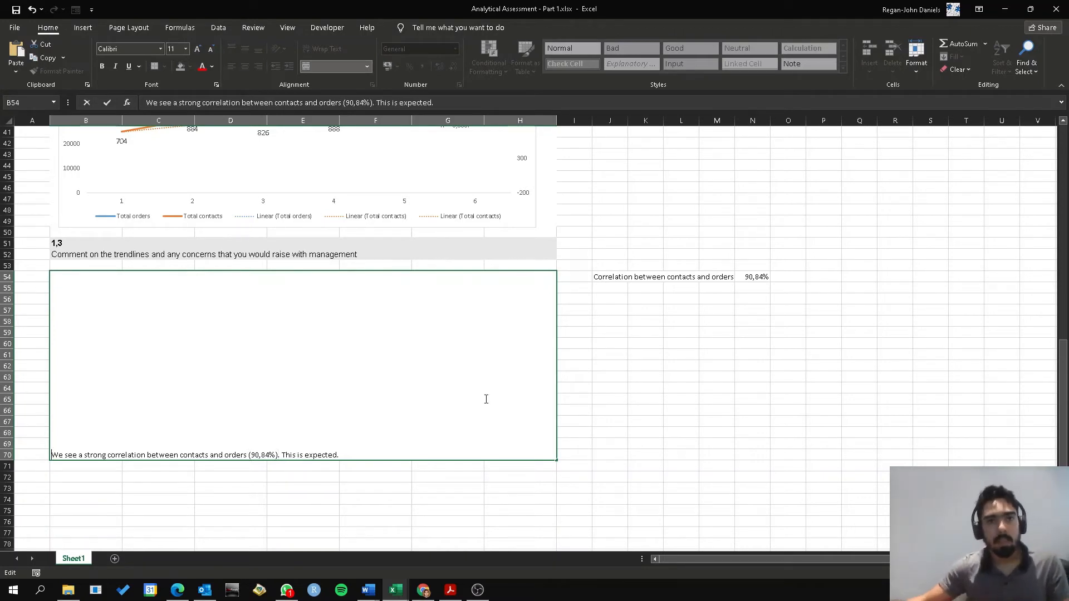
left_click(725, 453)
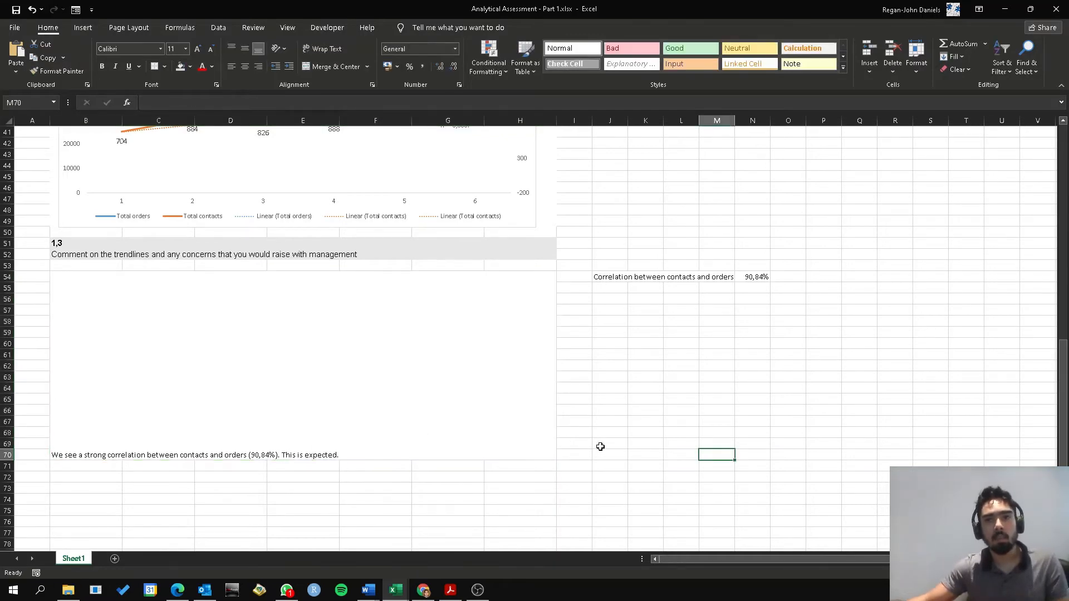
Move the contact reasons column chart down over the line graph, so that it sits just above the question 1,3 heading
scroll(553, 456, "up", 1)
scroll(568, 479, "up", 1)
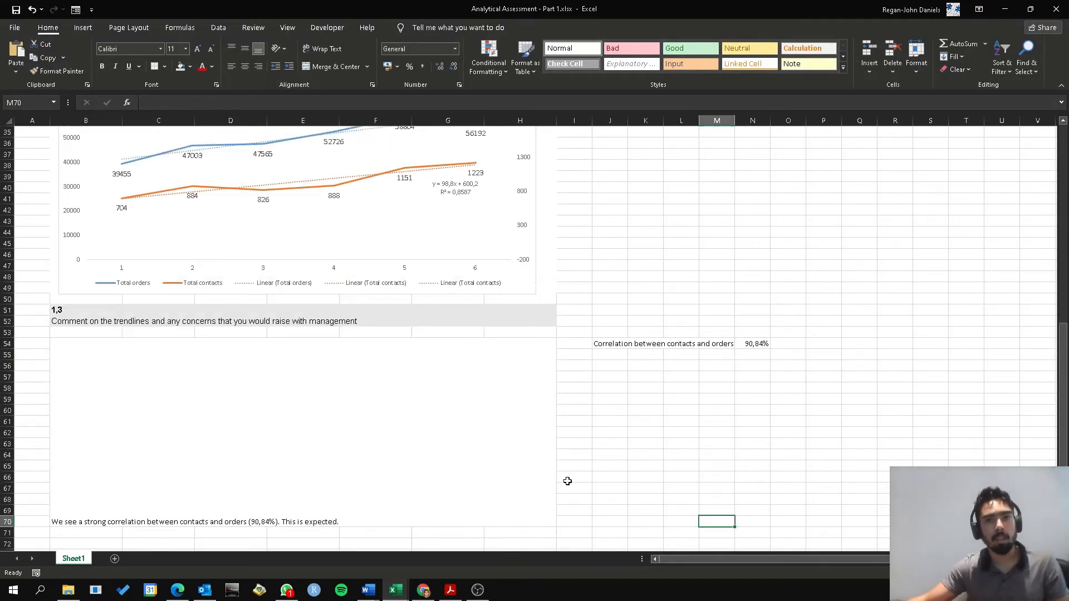
scroll(567, 480, "up", 1)
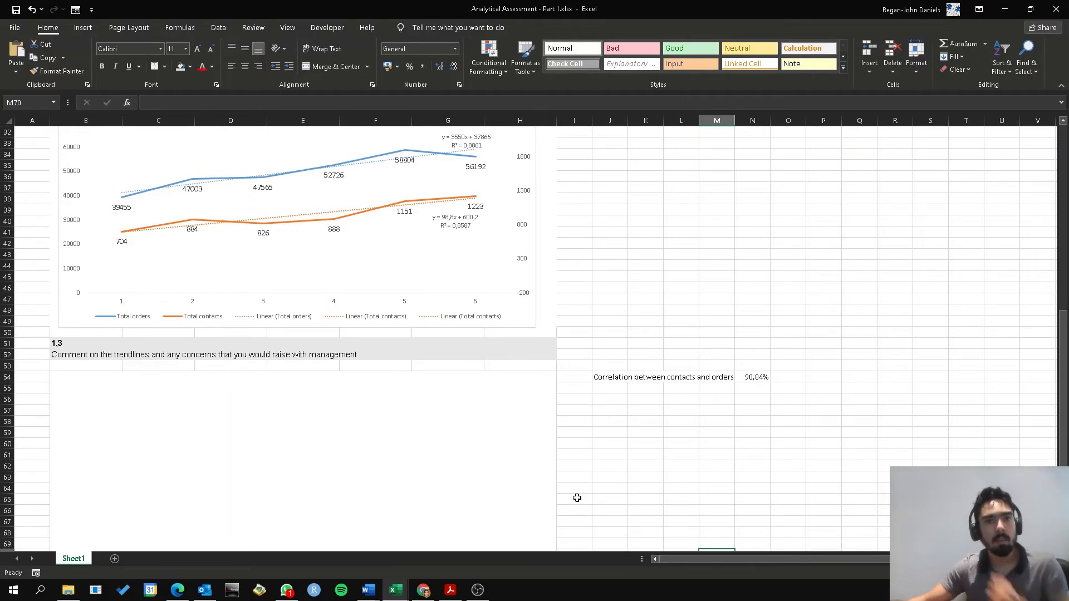
scroll(566, 493, "up", 8)
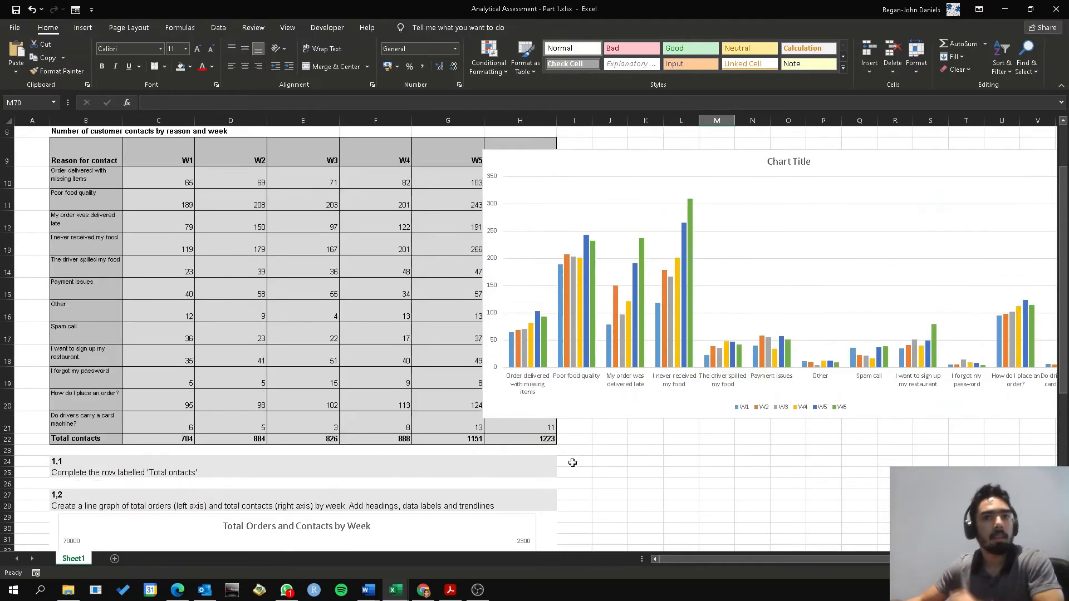
left_click_drag(721, 166, 516, 172)
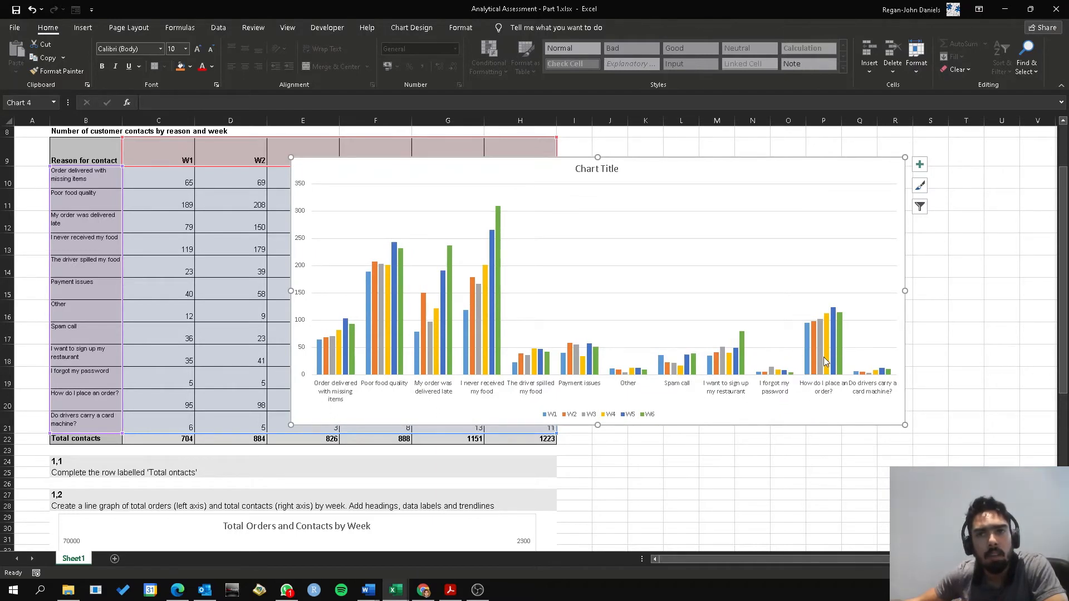
mouse_move(824, 360)
scroll(518, 513, "down", 4)
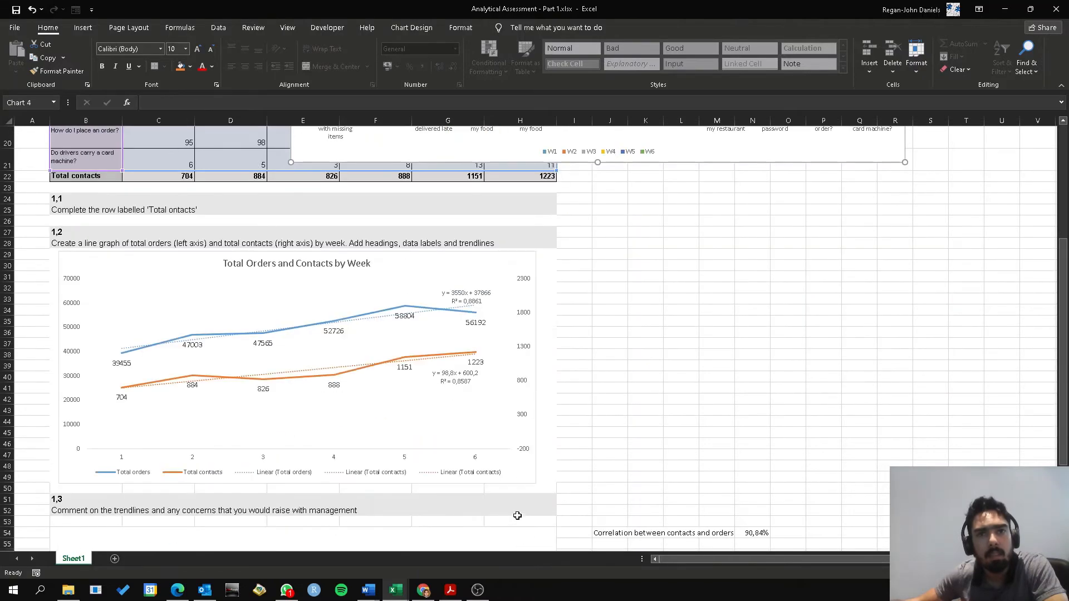
scroll(467, 467, "up", 3)
scroll(566, 351, "up", 3)
left_click_drag(640, 246, 529, 426)
scroll(681, 366, "down", 6)
scroll(590, 167, "up", 1)
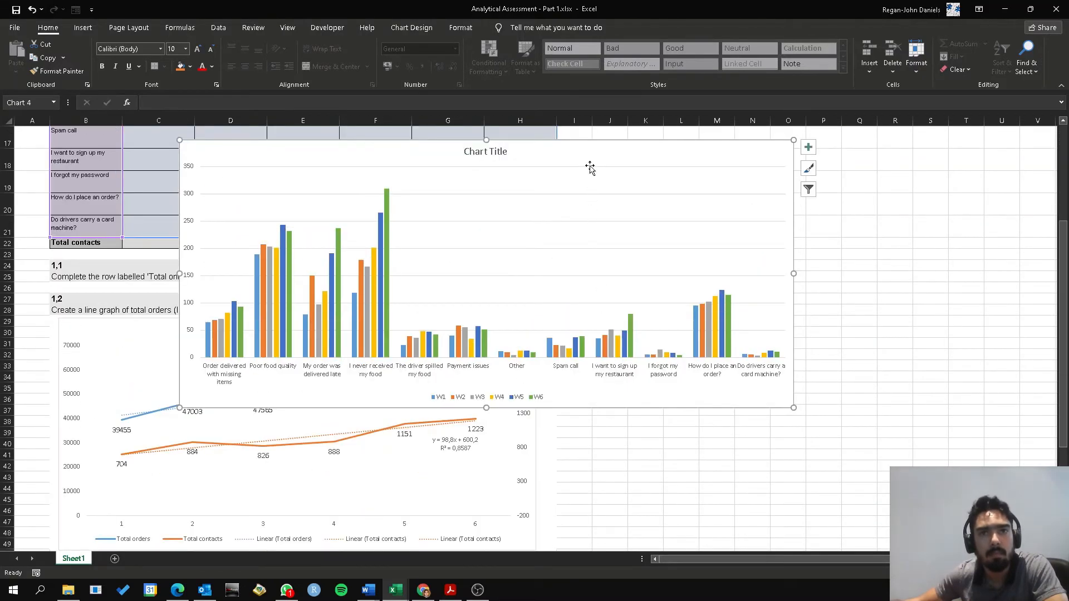
left_click_drag(590, 174, 635, 309)
scroll(868, 362, "down", 4)
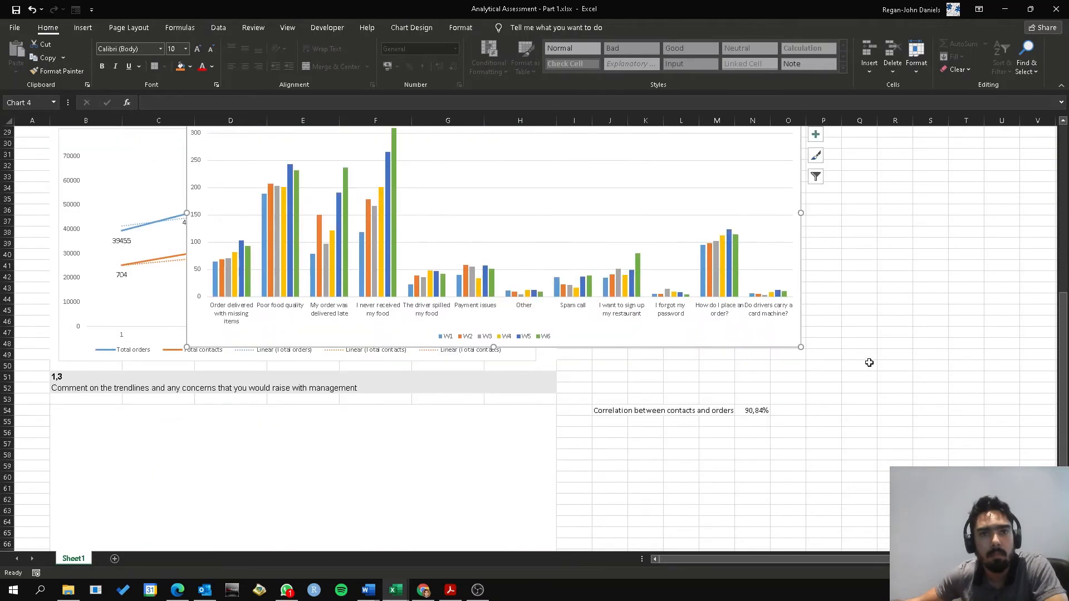
Write "The 4 highest contact areas are:" in B72, below the question 1,3 answer box
left_click(314, 491)
scroll(390, 430, "down", 2)
scroll(391, 429, "down", 1)
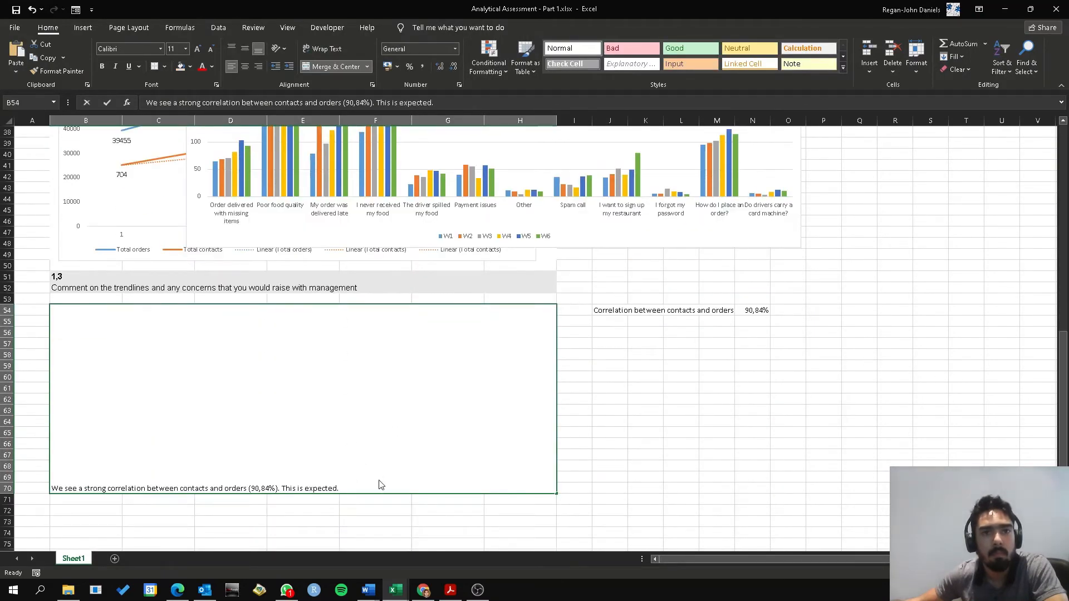
double_click(380, 481)
key("Return")
key("Return")
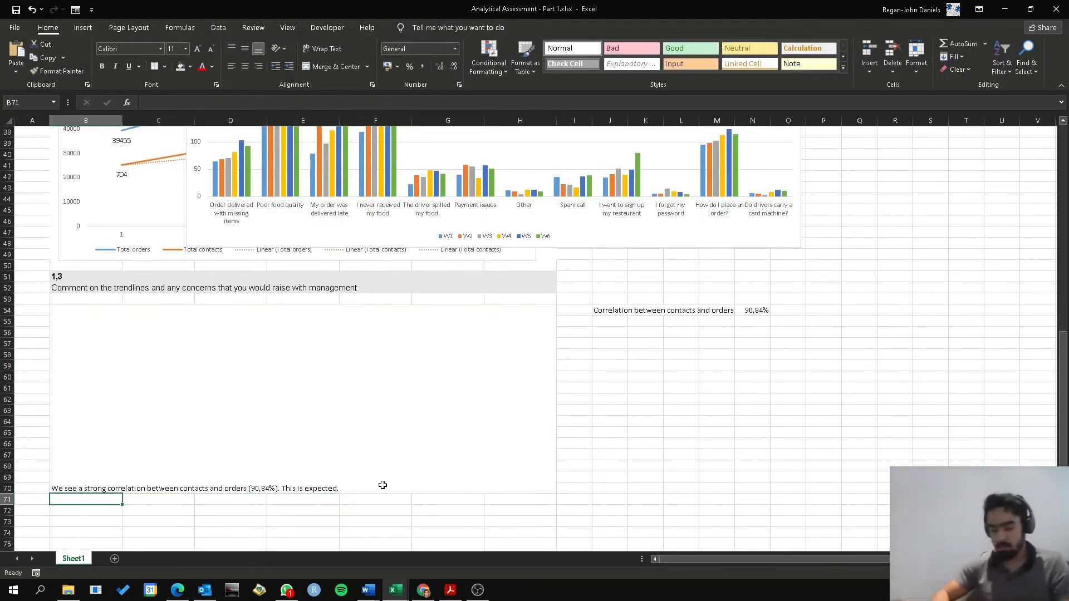
type("The ")
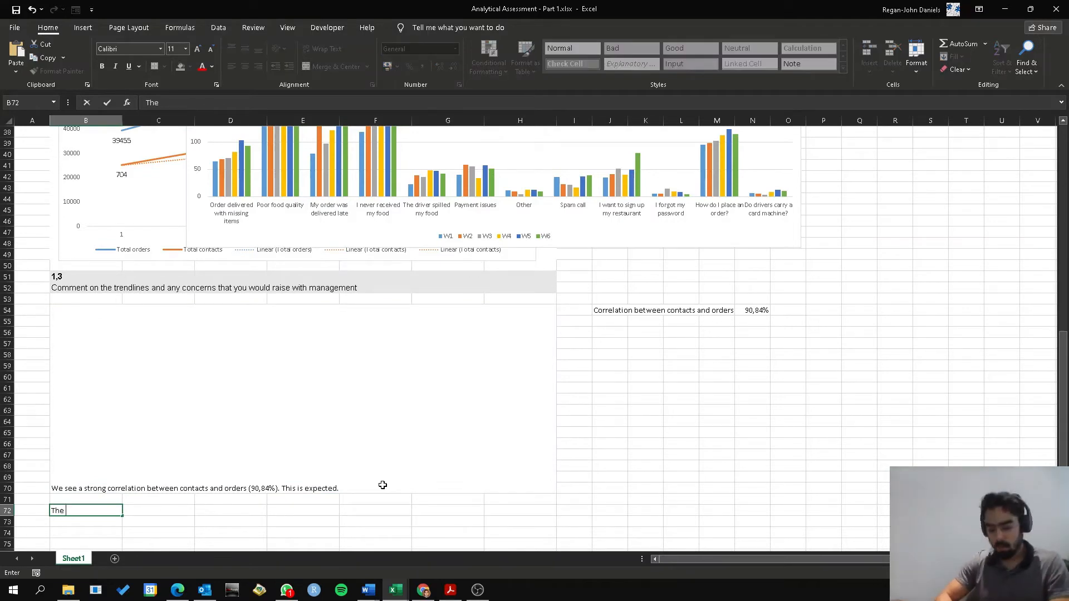
type("4 highest ")
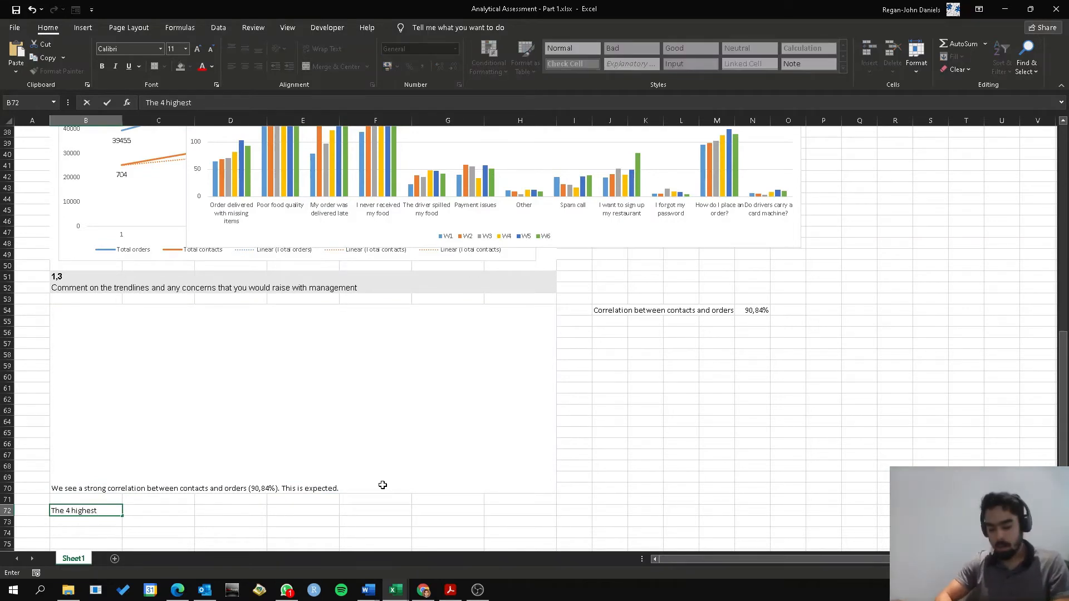
type("contact are")
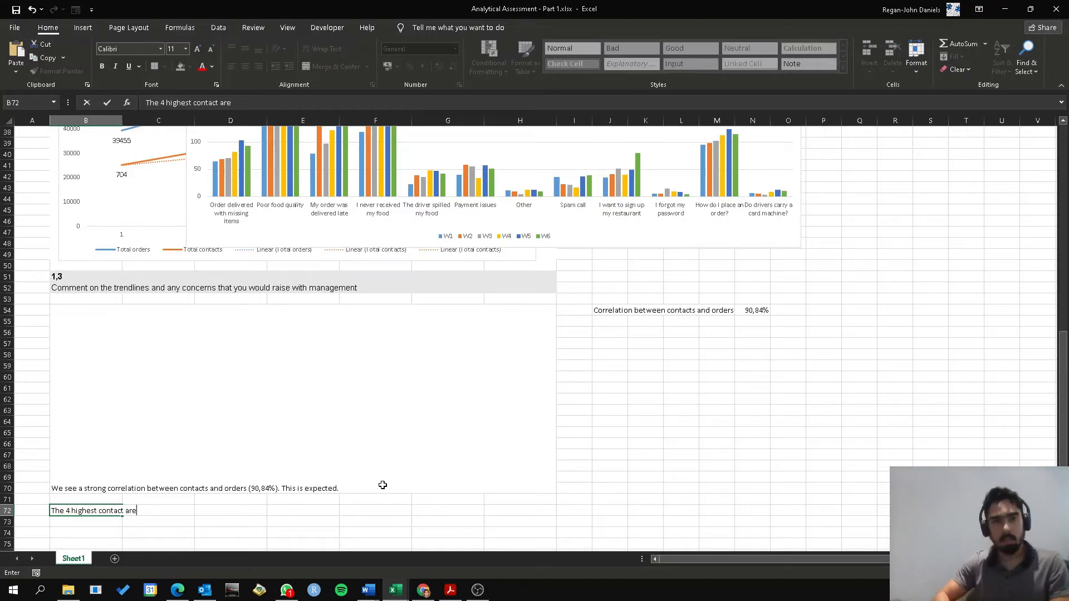
type("ras are:")
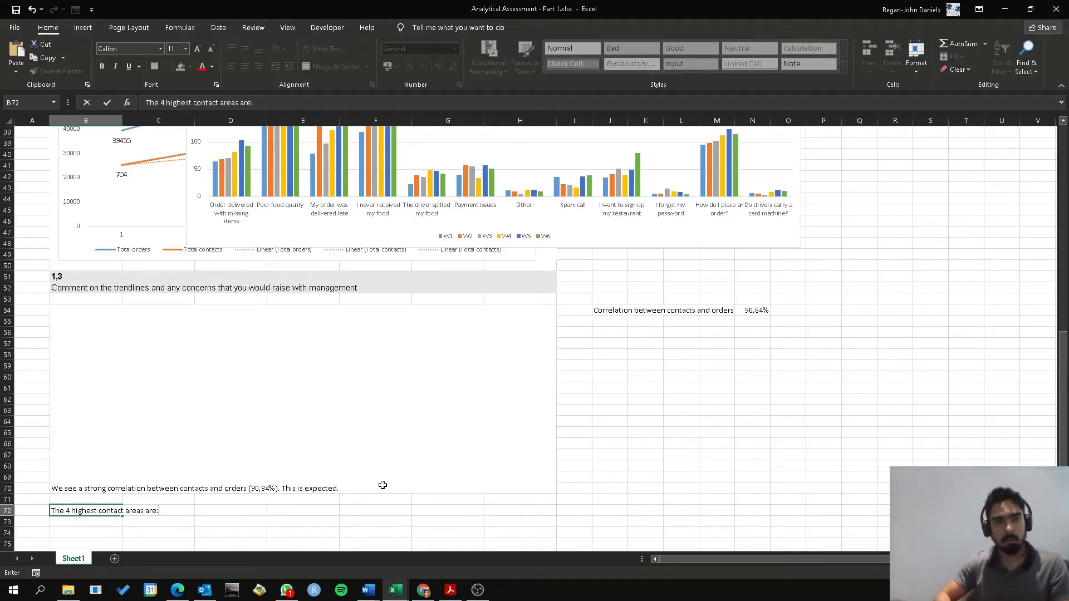
key("Return")
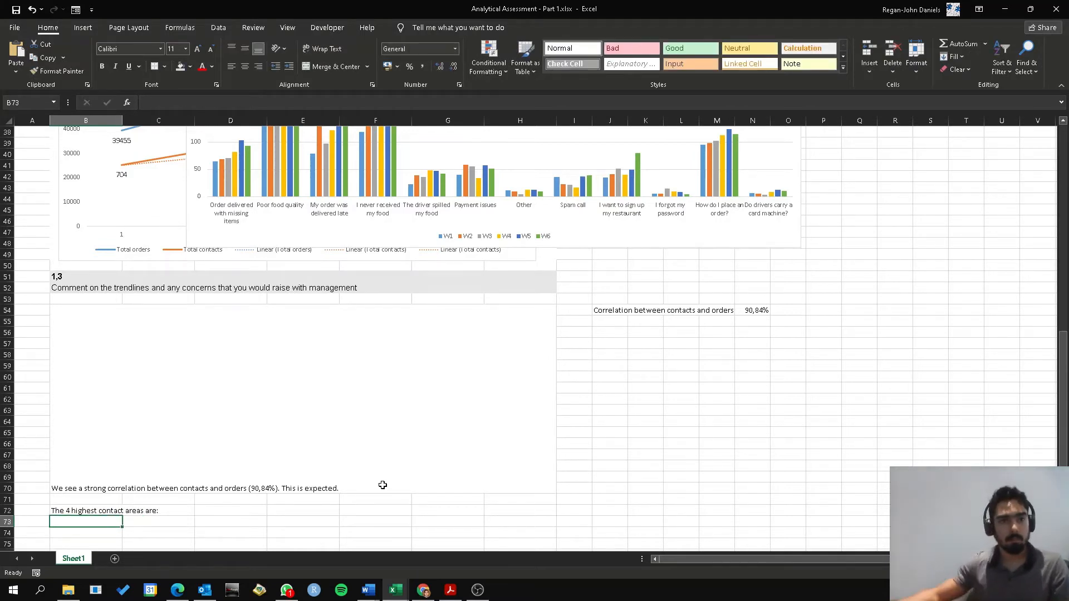
Move the B72 sentence about the highest contact areas onto a new line after the correlation comment in the answer box
key("Up")
key("ctrl+c")
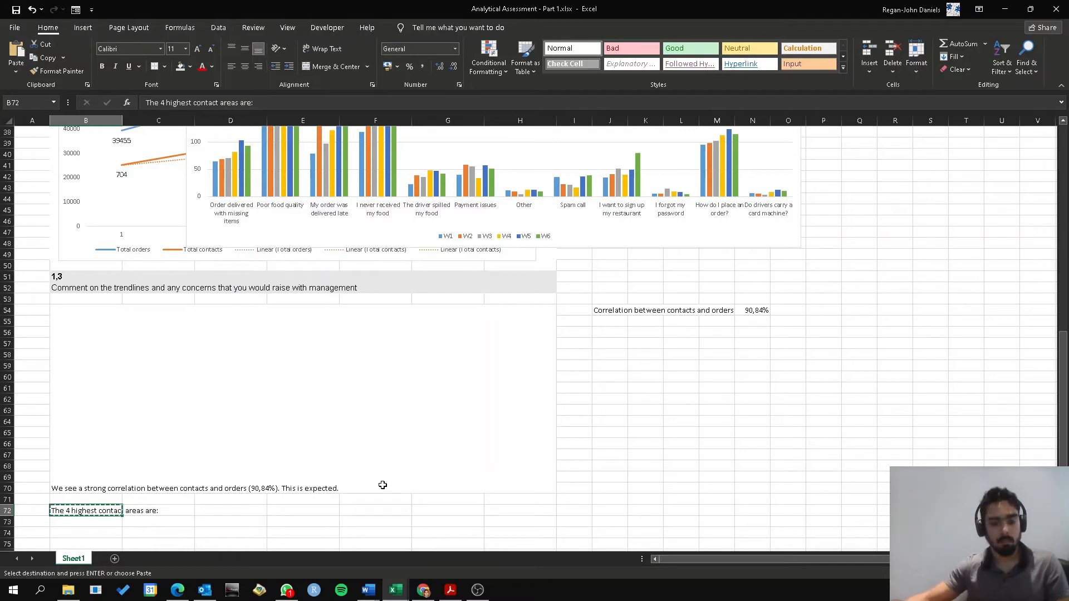
key("F2")
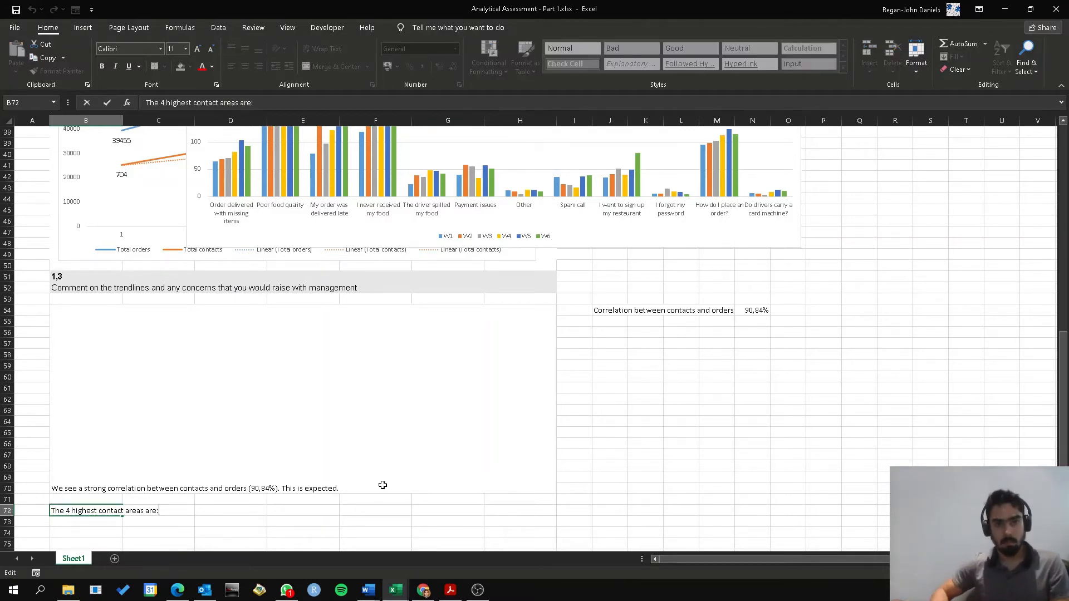
key("ctrl+shift+Left")
key("ctrl+shift+Left")
key("ctrl+shift+Left")
key("ctrl+shift+Left")
key("ctrl+shift+Left")
key("ctrl+shift+Left")
key("BackSpace")
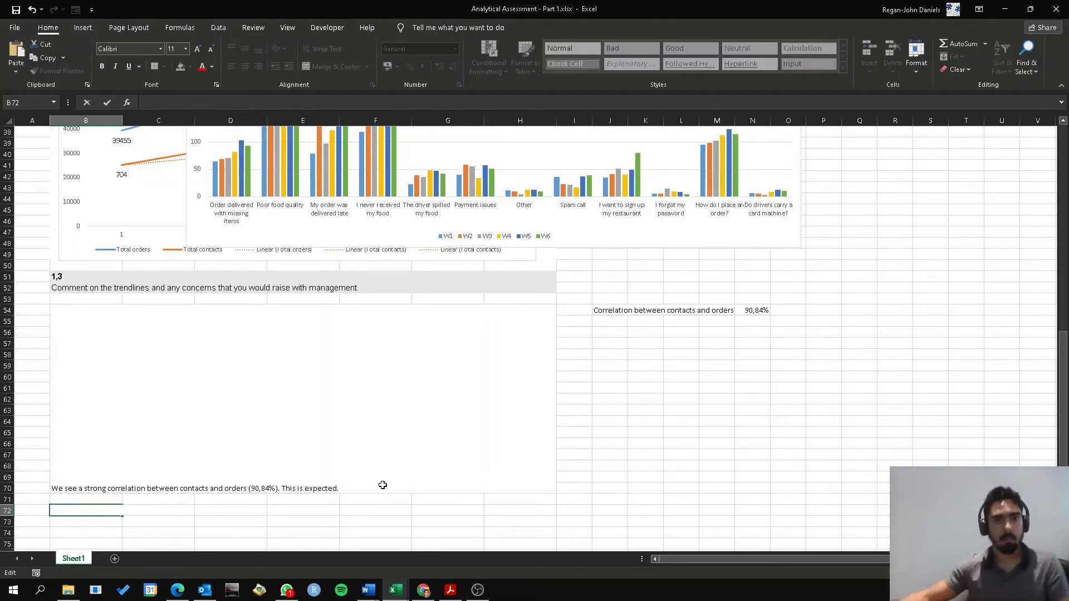
double_click(378, 490)
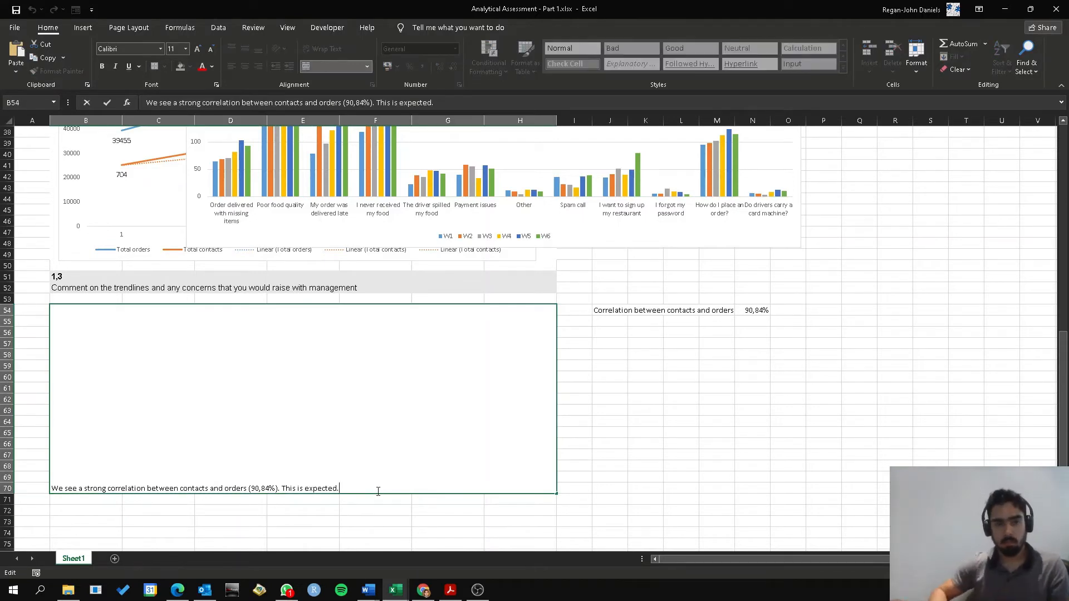
key("alt+Return")
key("ctrl+v")
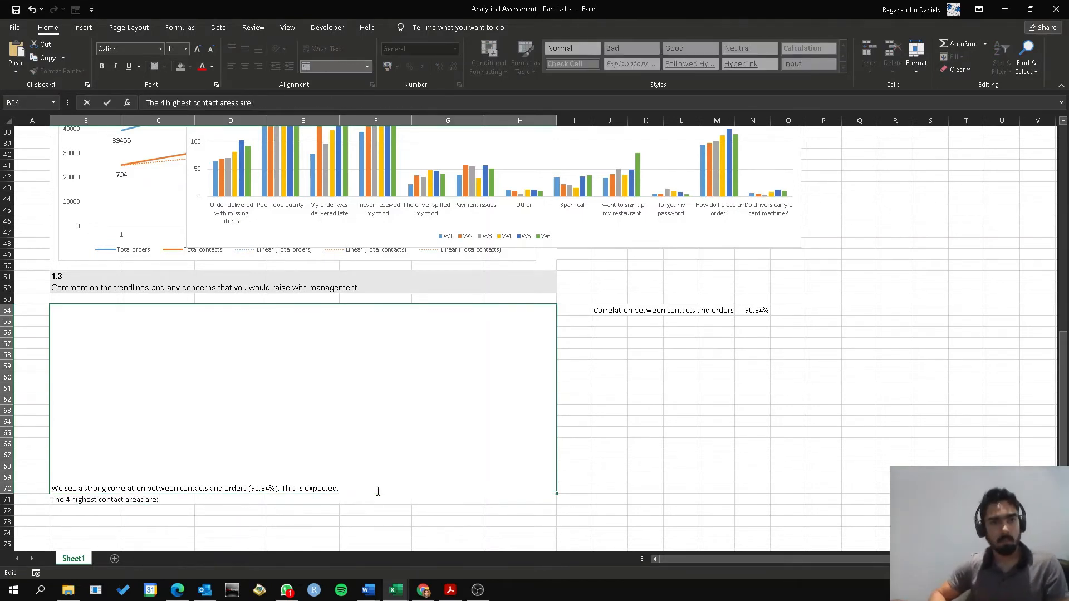
List "1. Poor food quality" and "2. My Order was delivered late" on separate lines below the highest contact areas sentence
key("alt+Return")
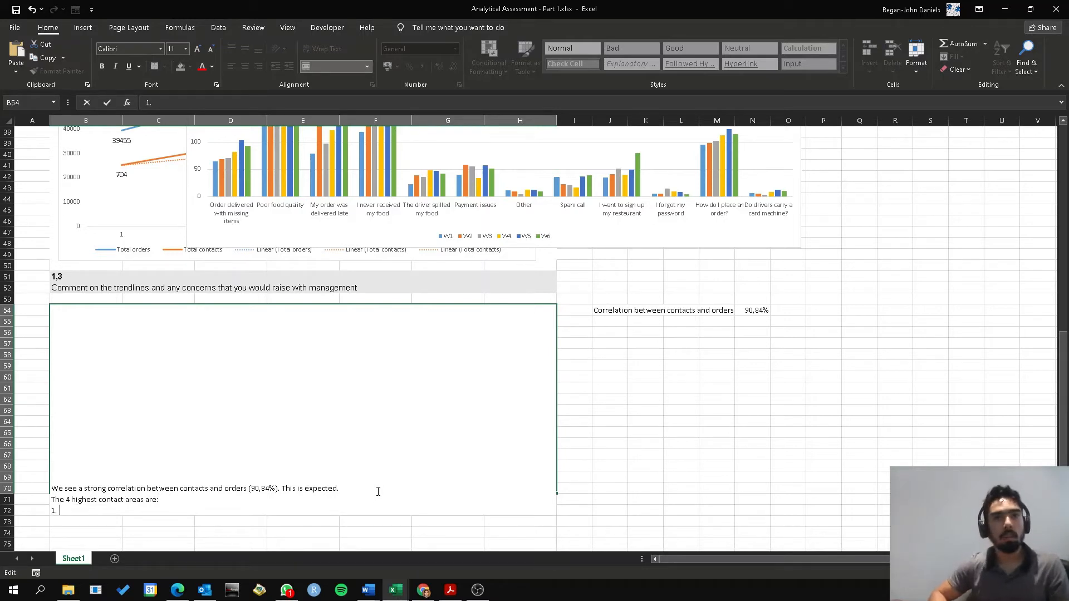
type("1. Poor ")
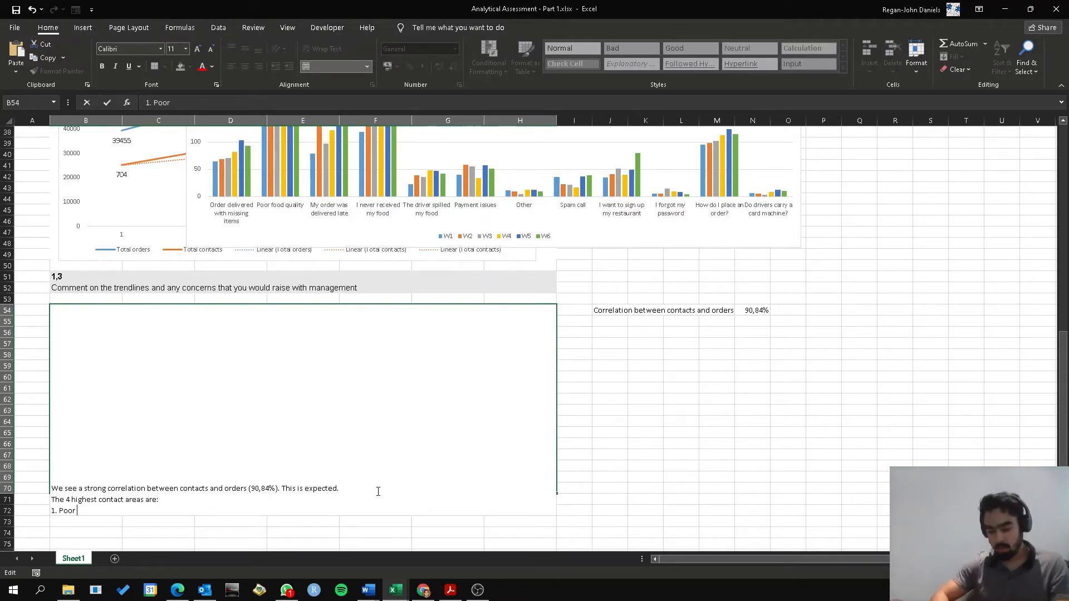
type("food quality")
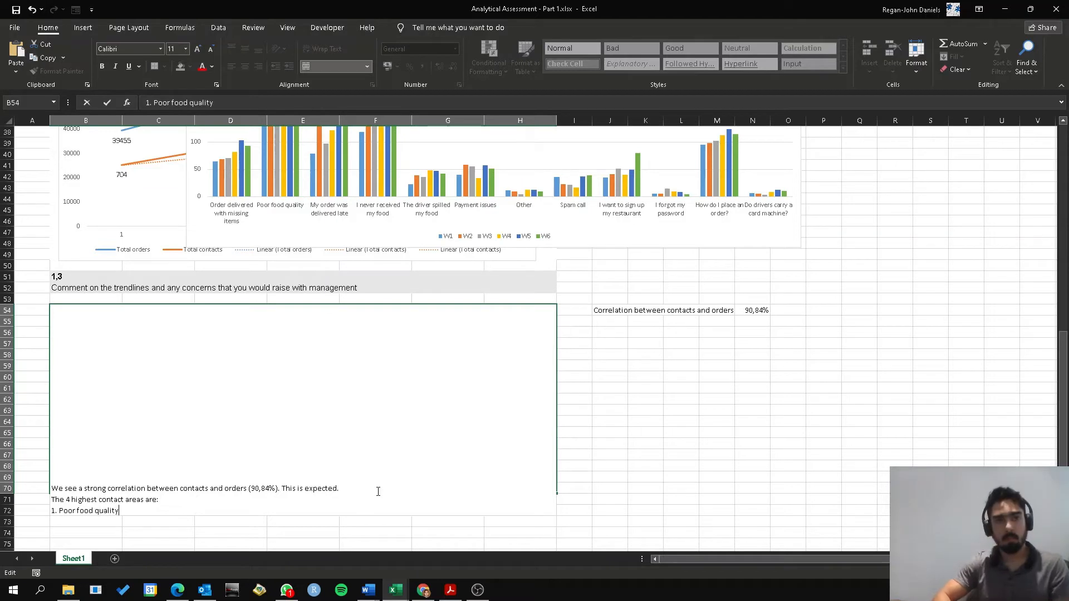
key("alt+Return")
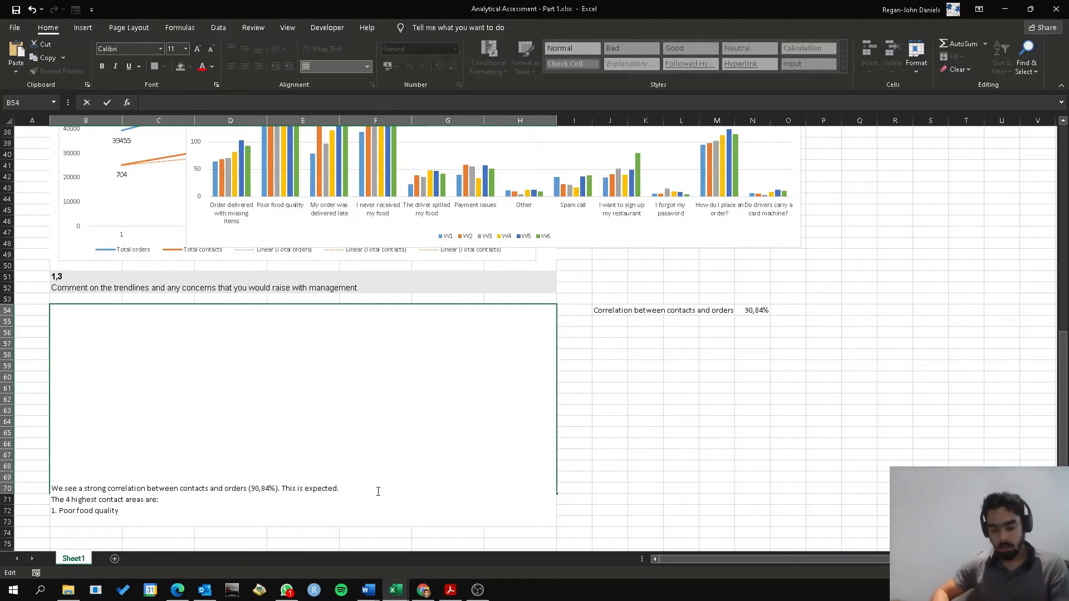
type("2.")
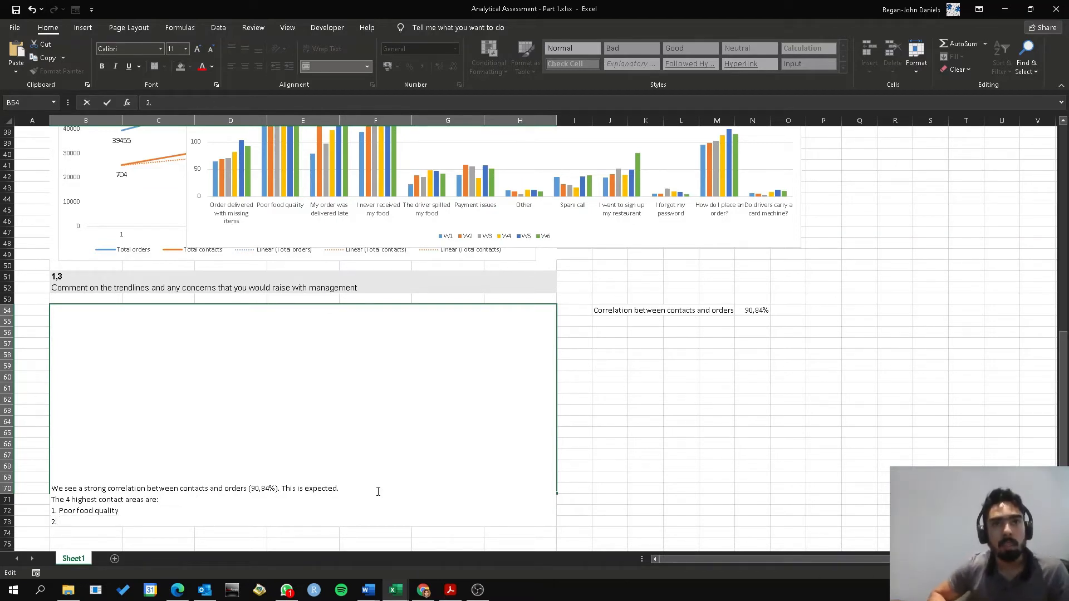
type(" My Order W")
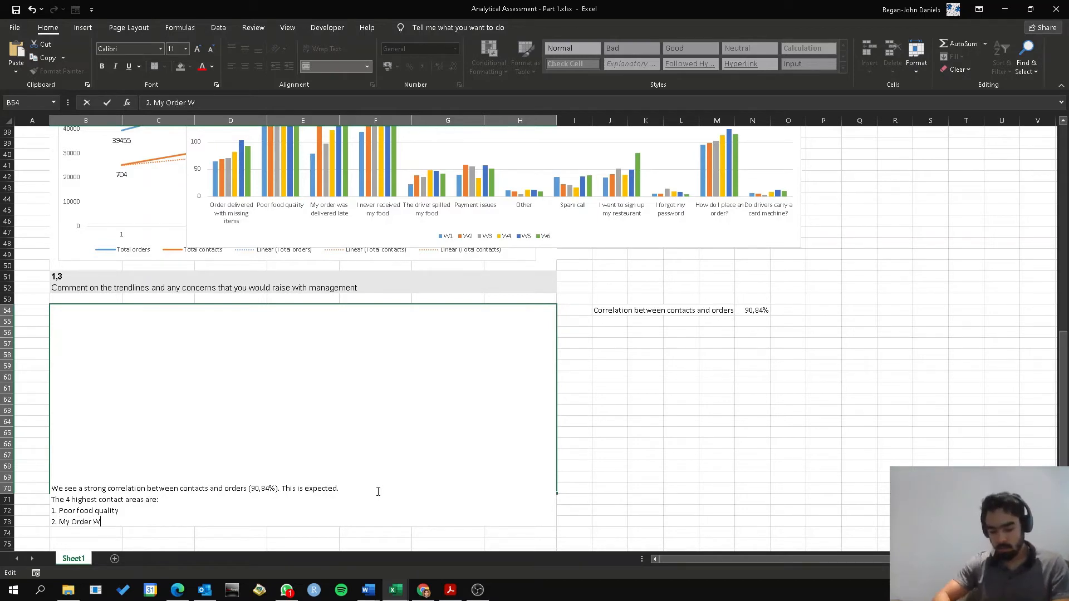
key("BackSpace")
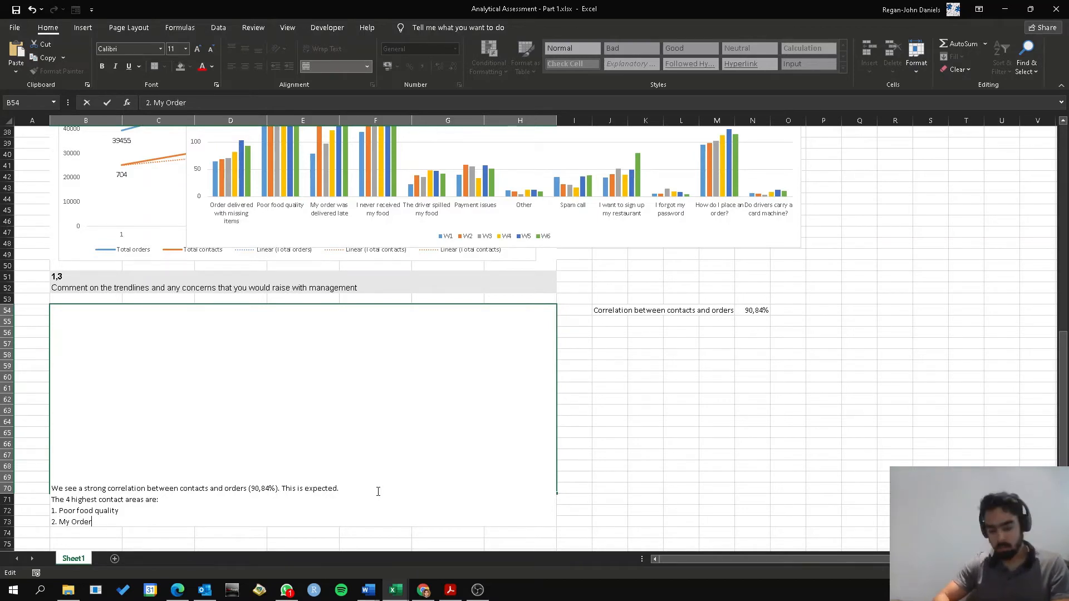
type("was delivere")
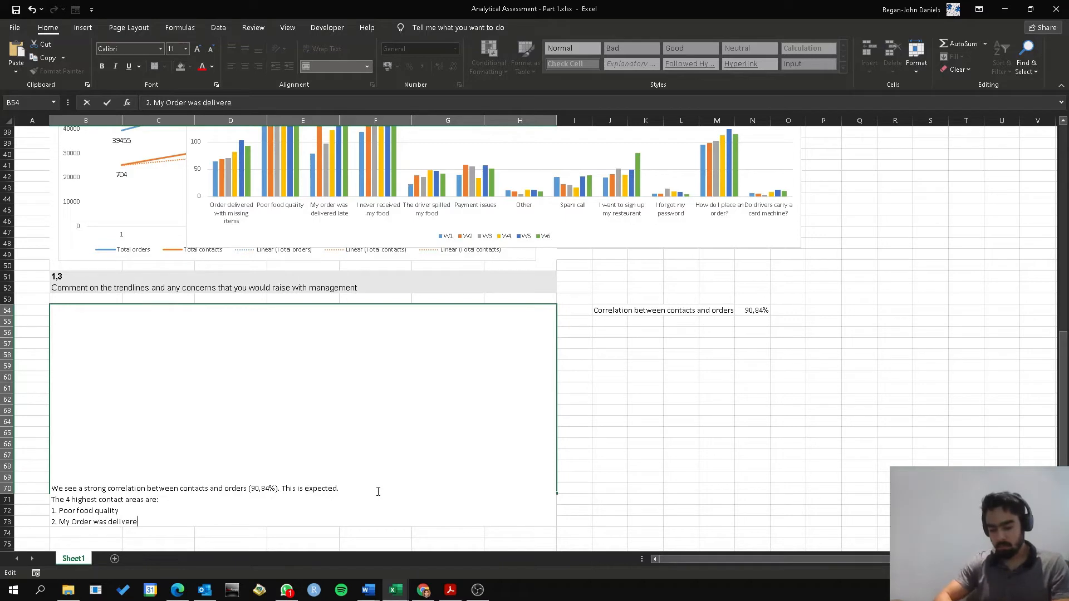
type("d late")
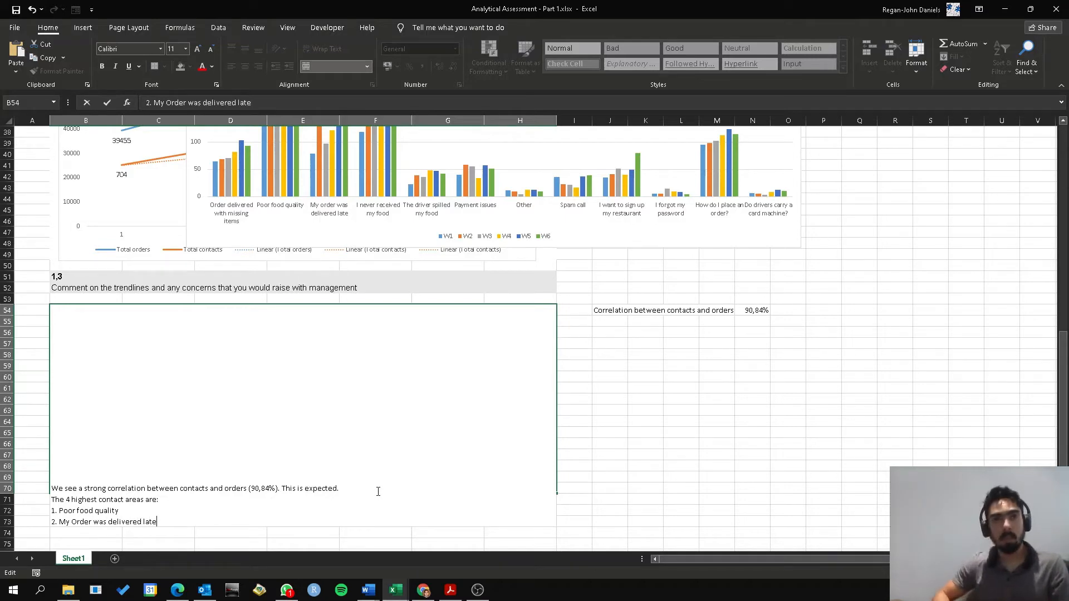
Add "3. I never received my food" and "4. How do I place an order" to the list of highest contact areas in the answer box
key("alt+Return")
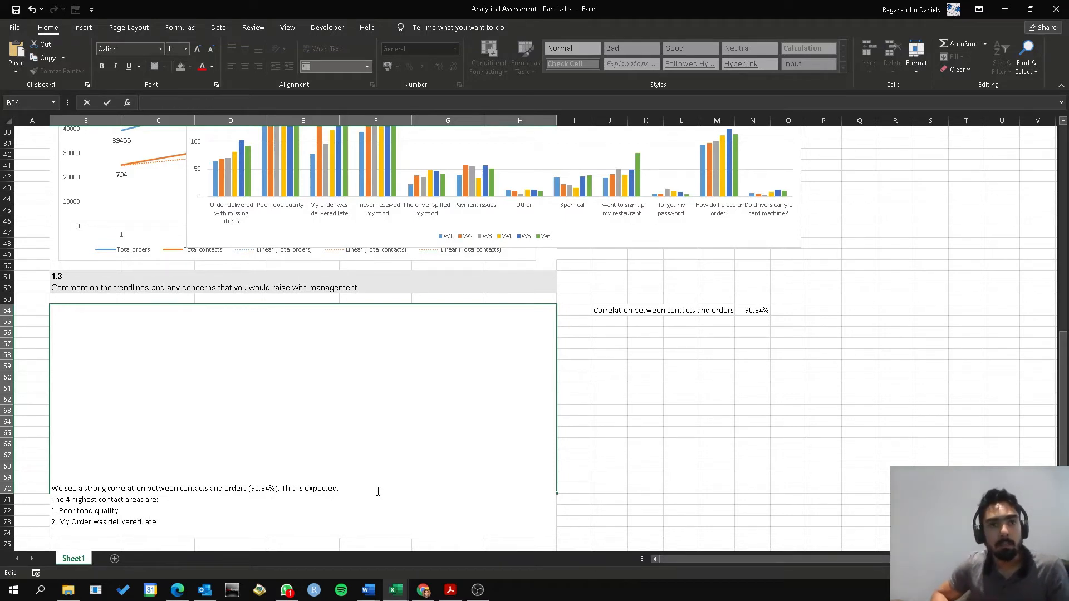
type("3. I never re")
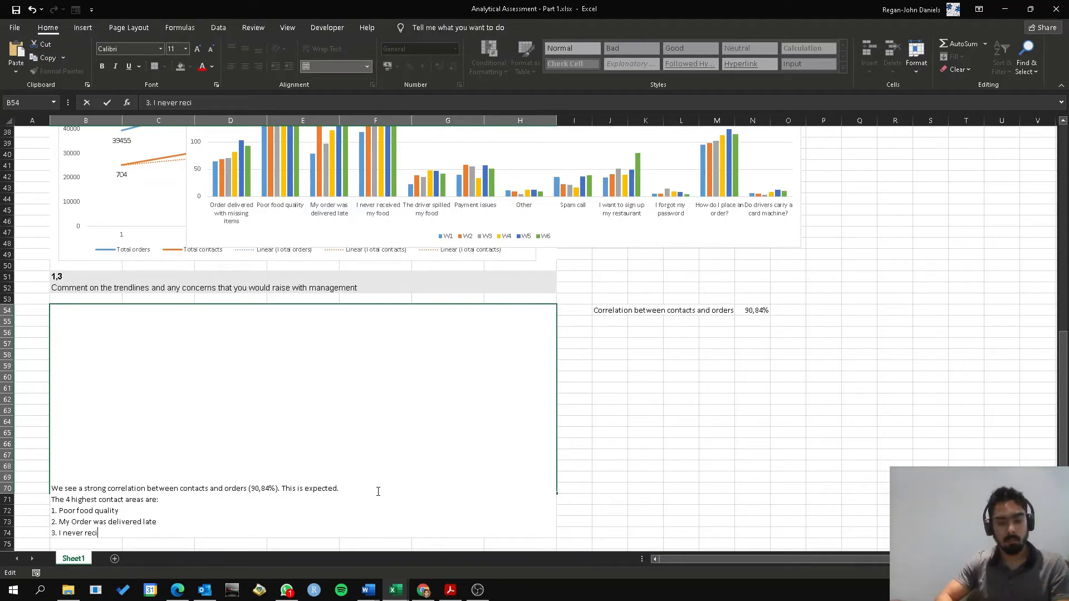
type("ceived my foo")
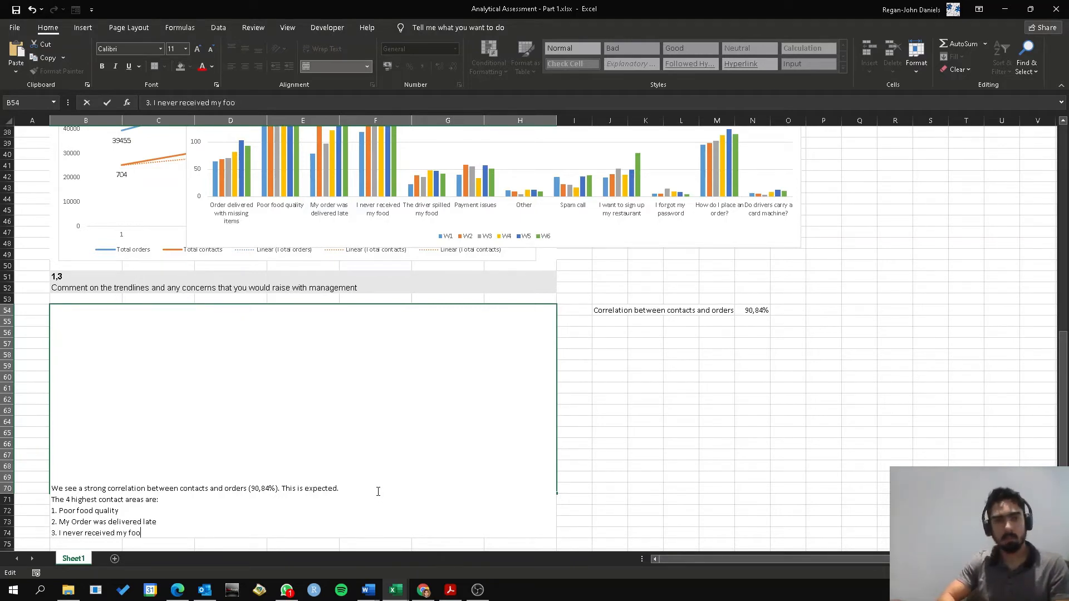
type("d")
key("alt+Return")
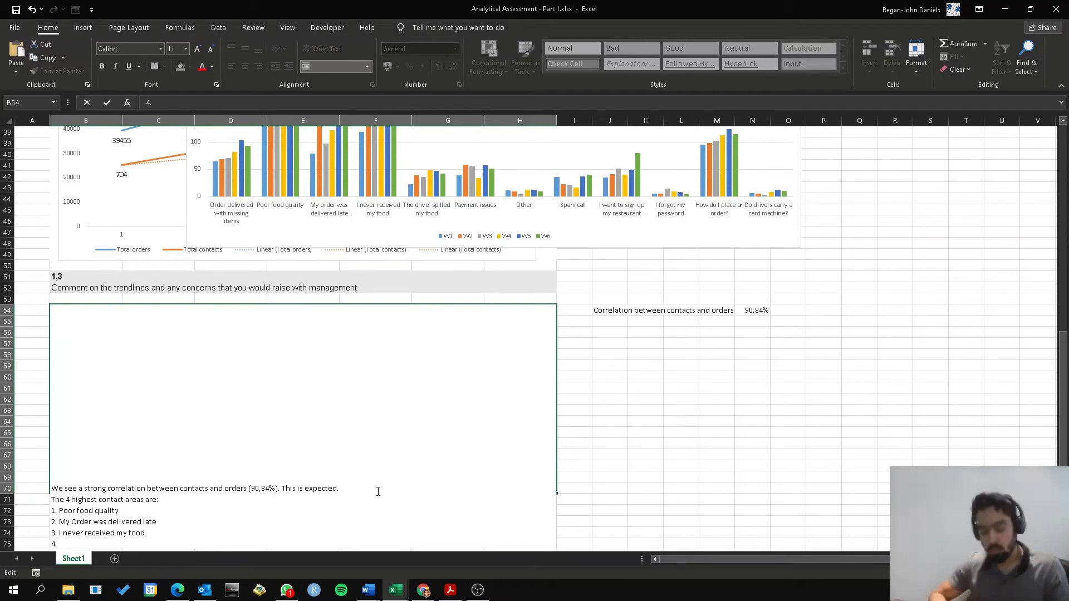
type("How do I place ")
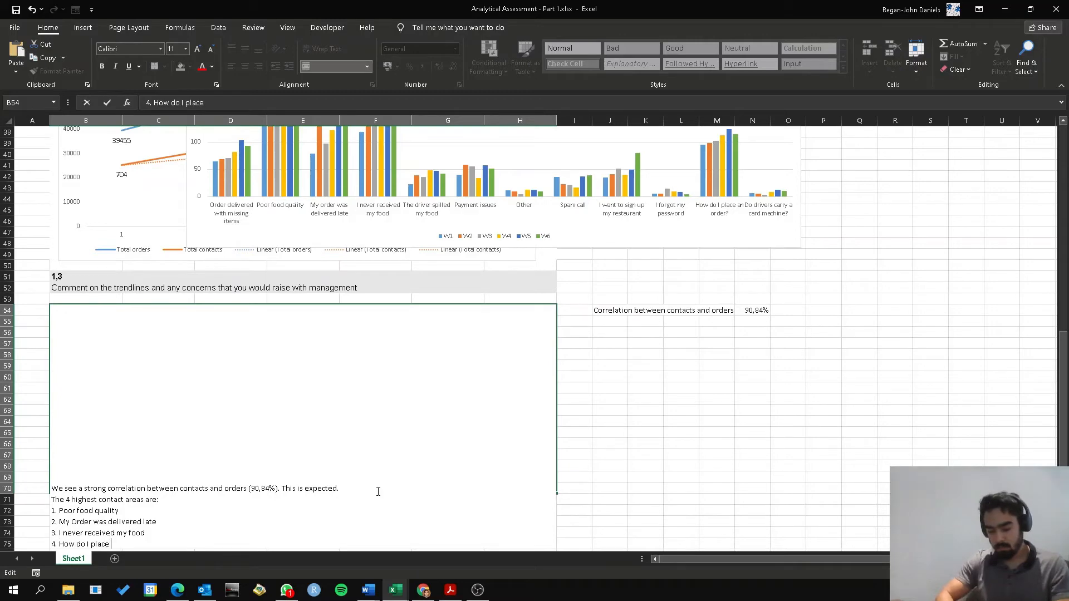
type("an order")
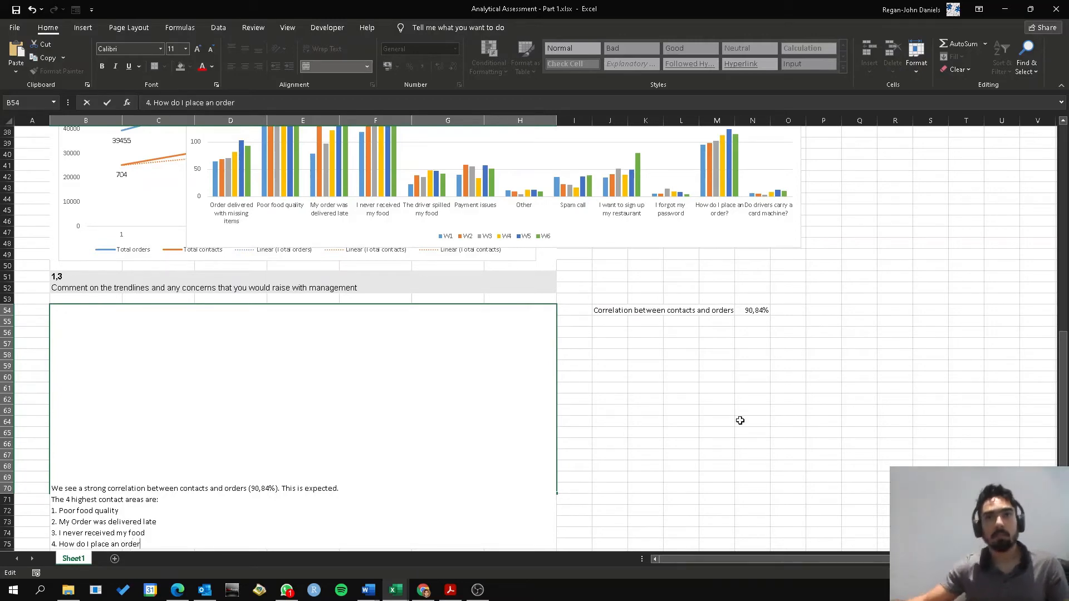
left_click(733, 397)
scroll(557, 379, "up", 3)
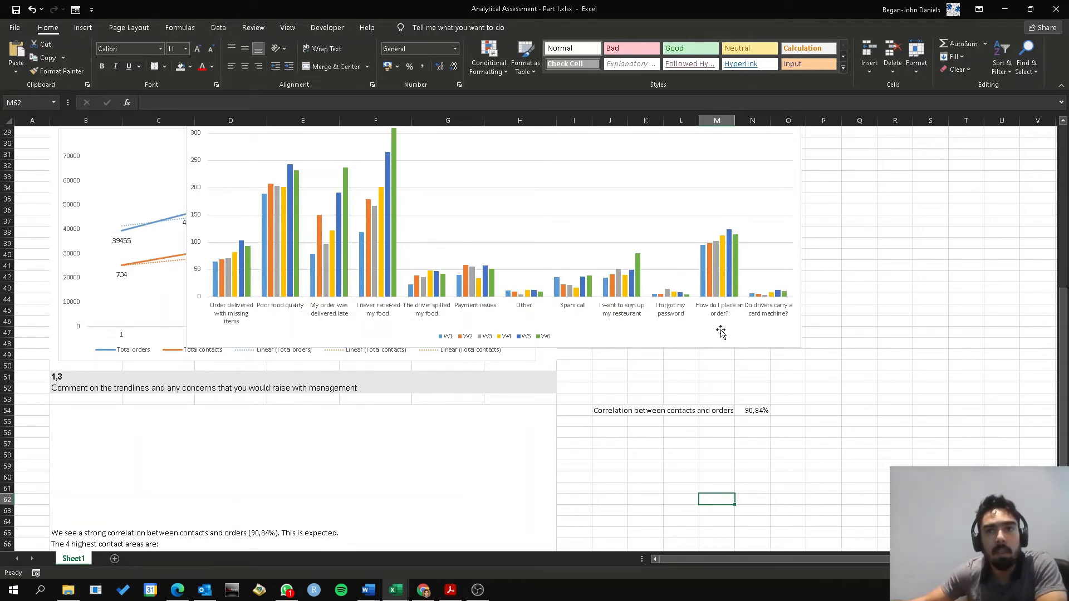
Insert a blank line between the correlation comment and the "The 4 highest contact areas are:" line
scroll(579, 408, "down", 3)
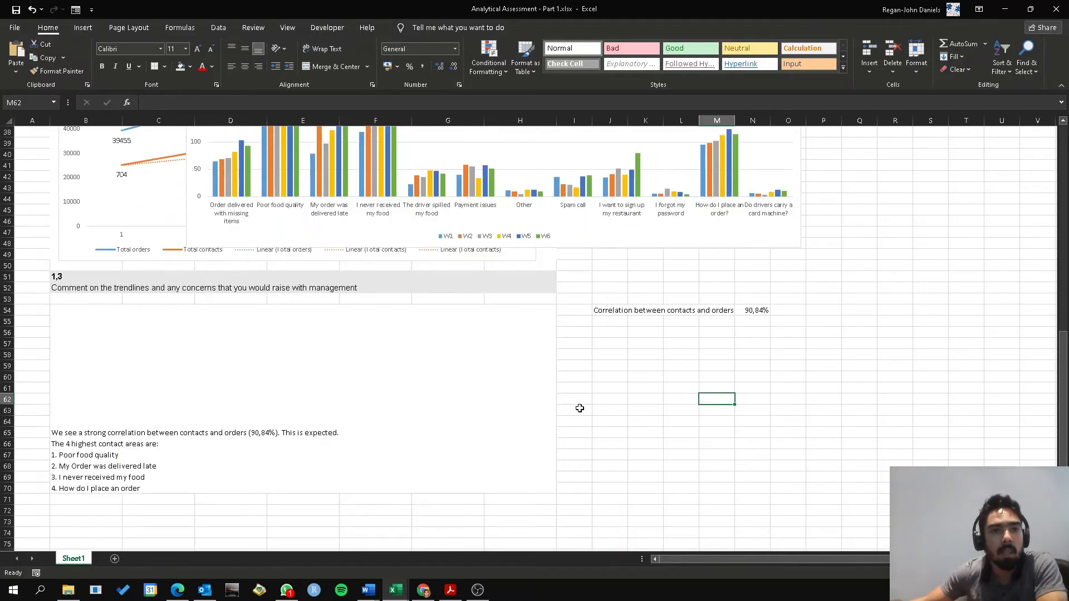
double_click(209, 488)
left_click(388, 435)
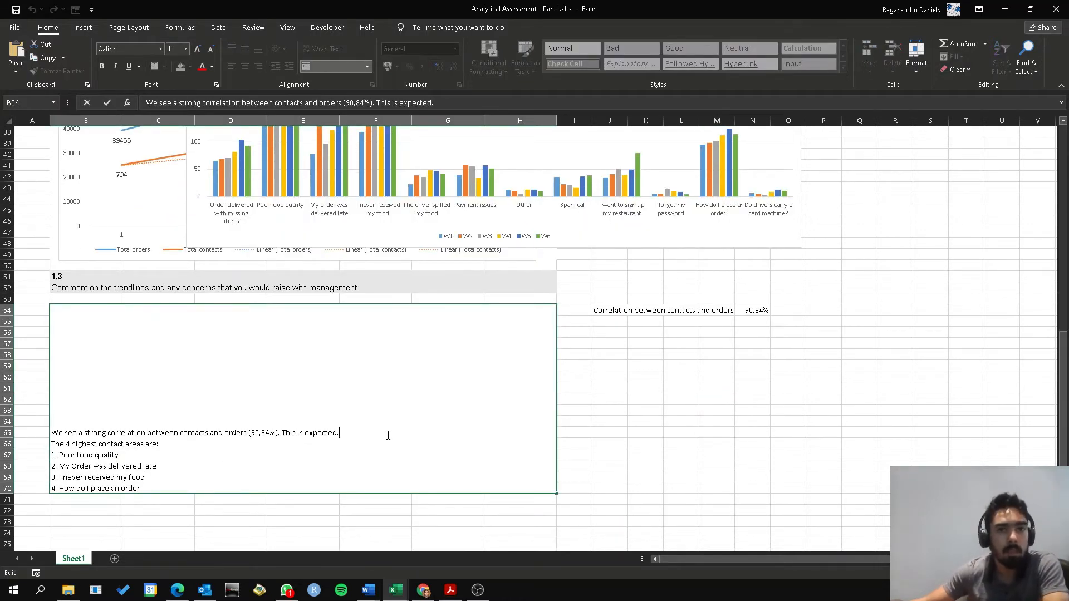
key("alt+Return")
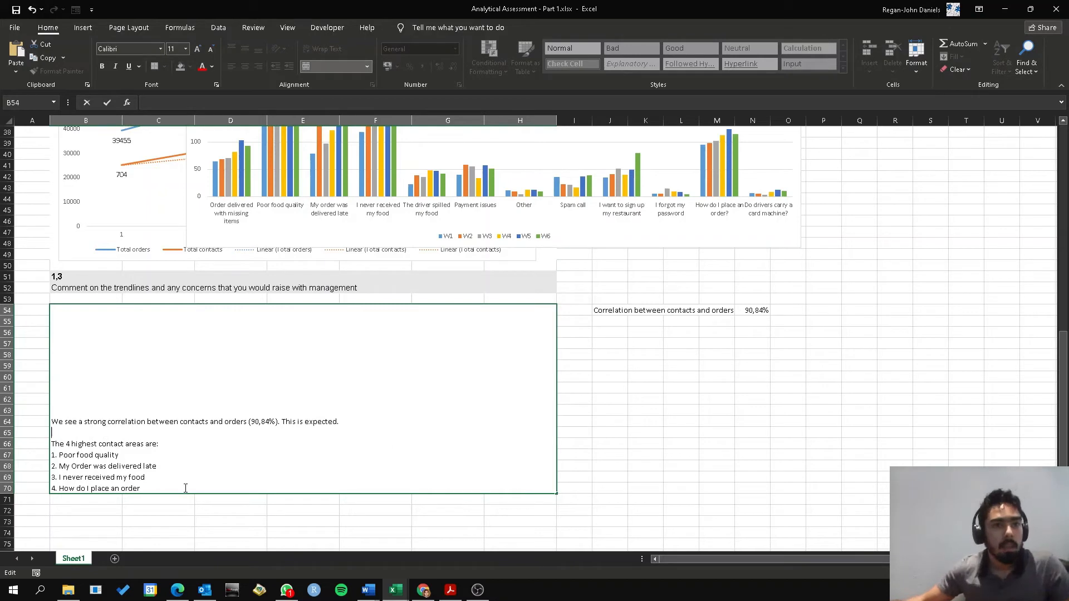
Add below the list, after a blank line: "This may be problematic considering that all these areas relates to our performance or a potential application user interface issue."
left_click(185, 488)
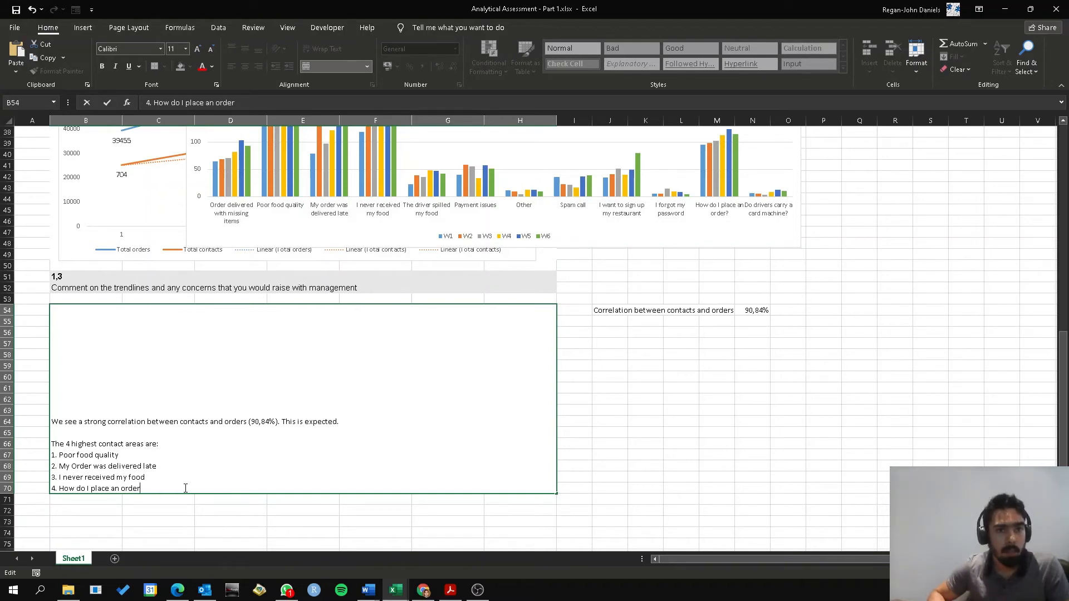
key("alt+Return")
key("alt+Return")
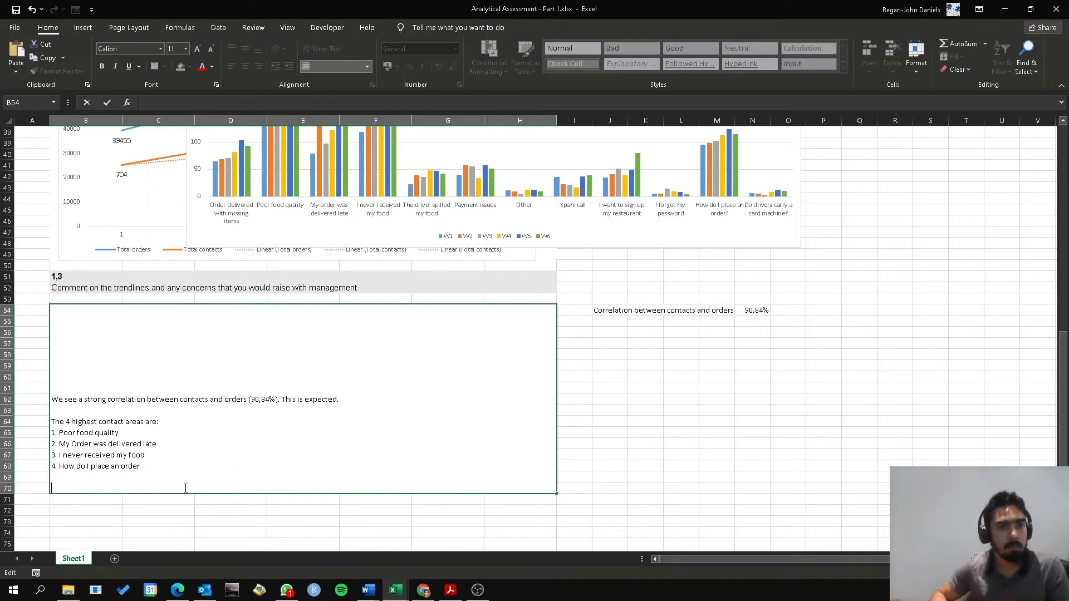
type("THis may be problem")
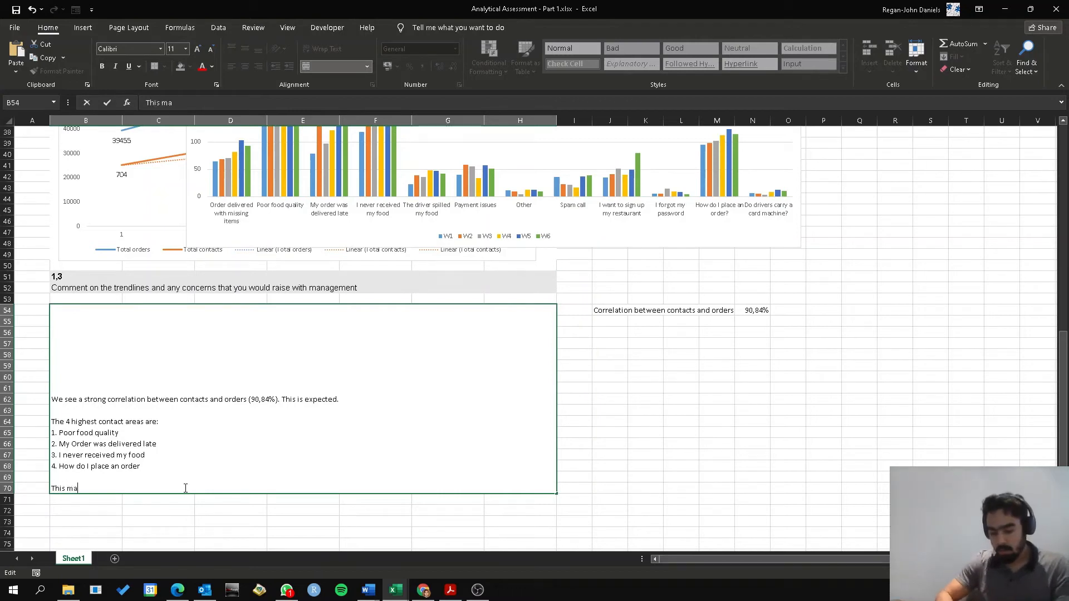
type("ati")
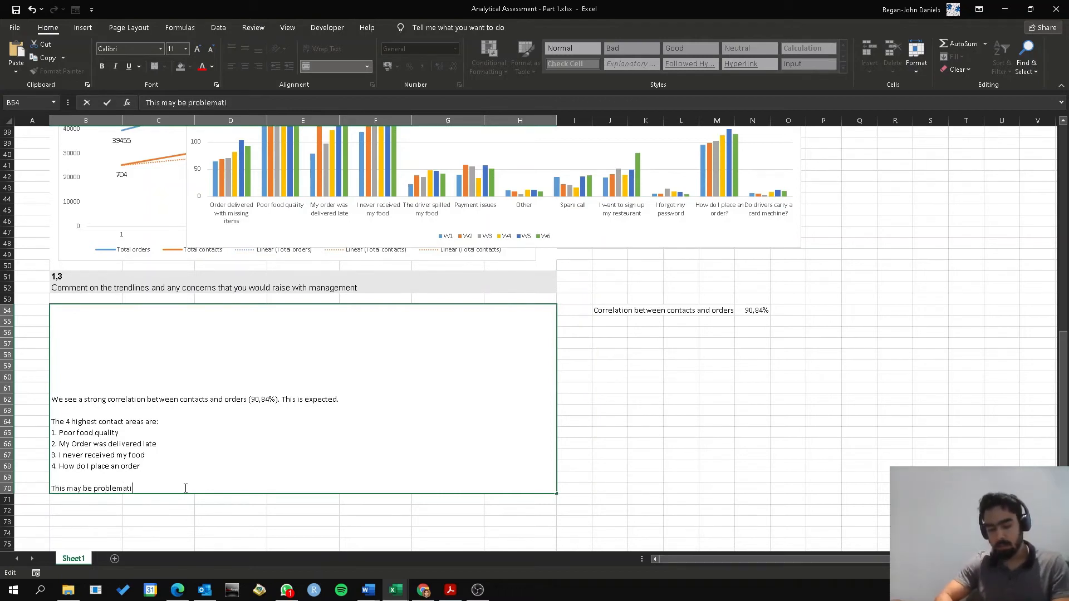
type("c considering that")
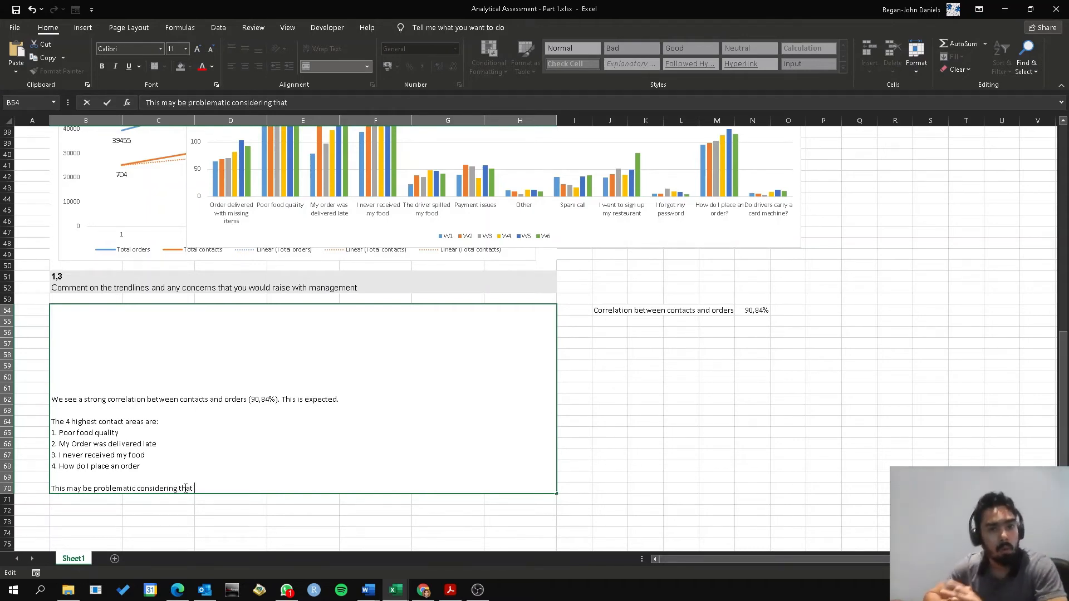
type(" all these a")
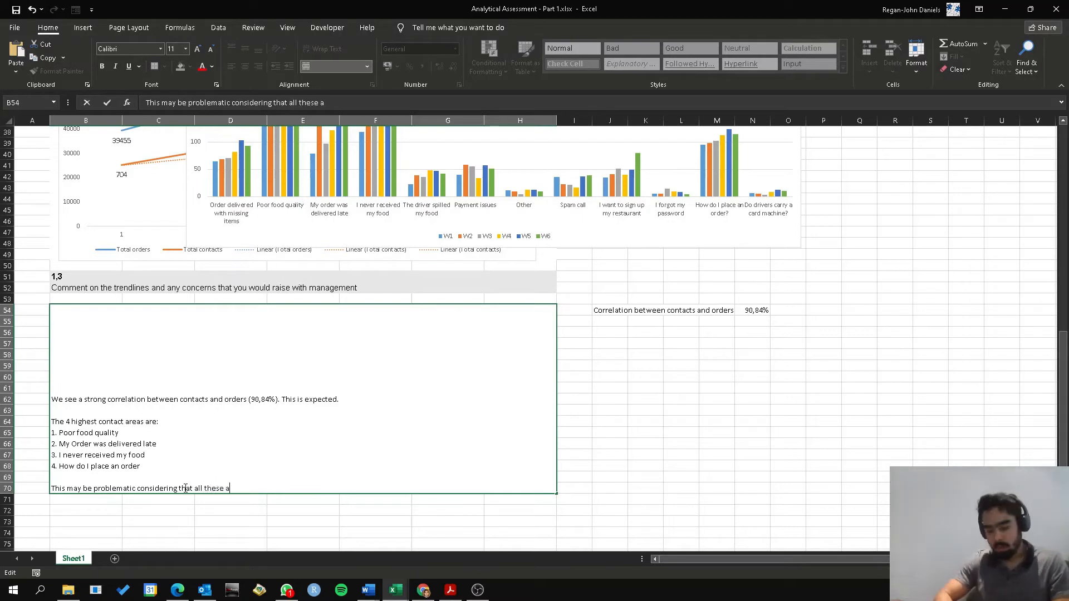
type("reas relates t")
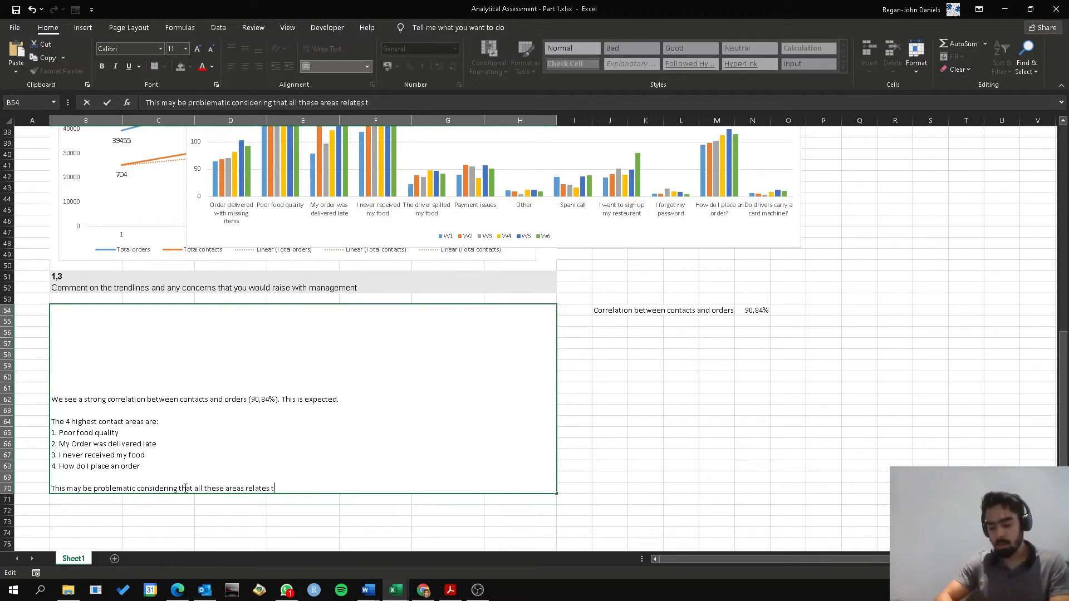
type("our per")
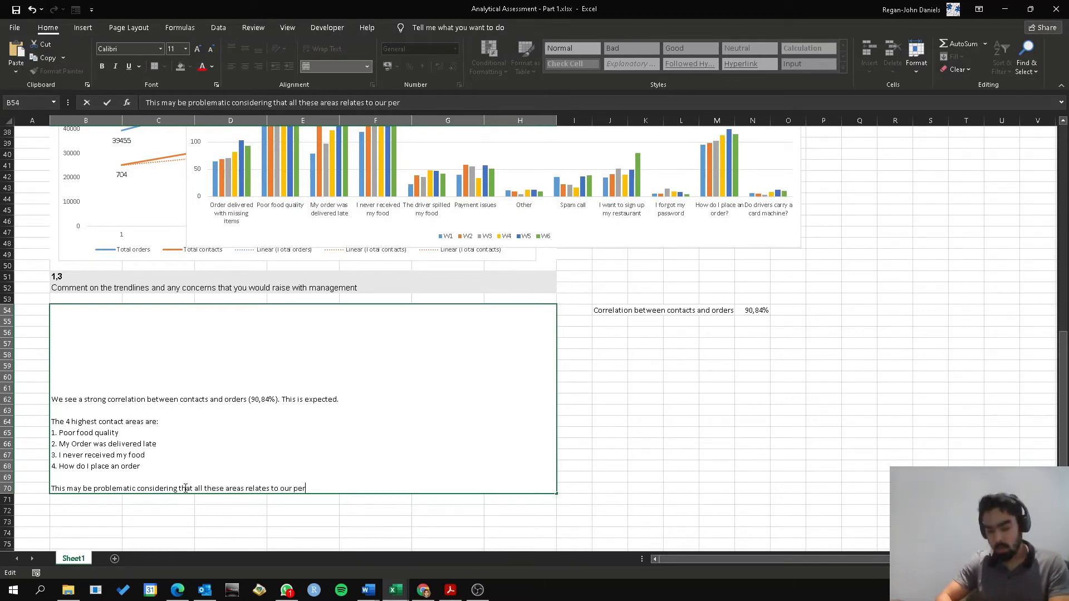
type("foram")
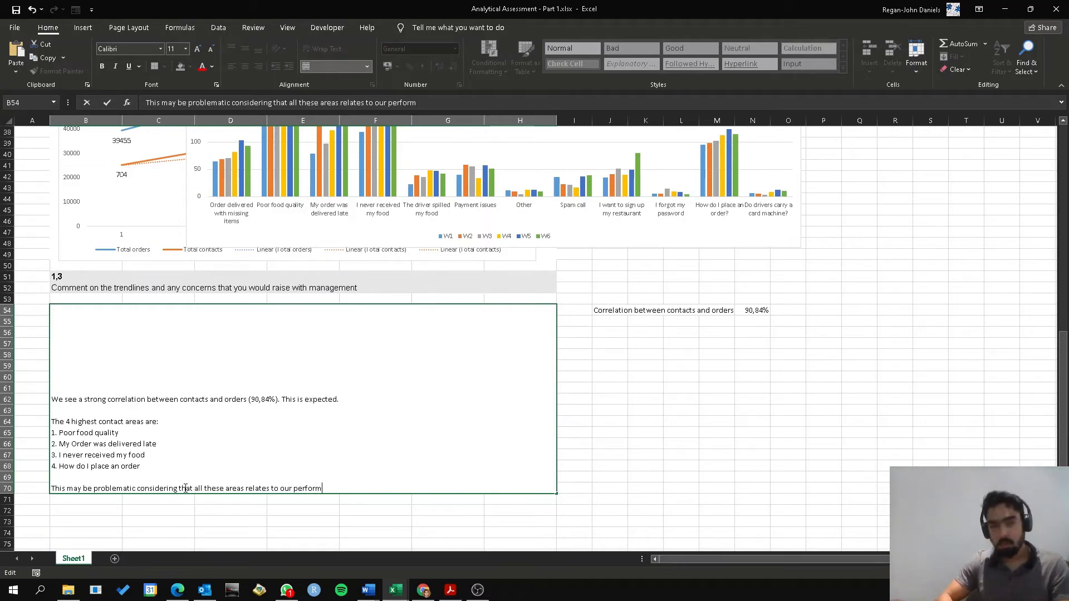
type("nce")
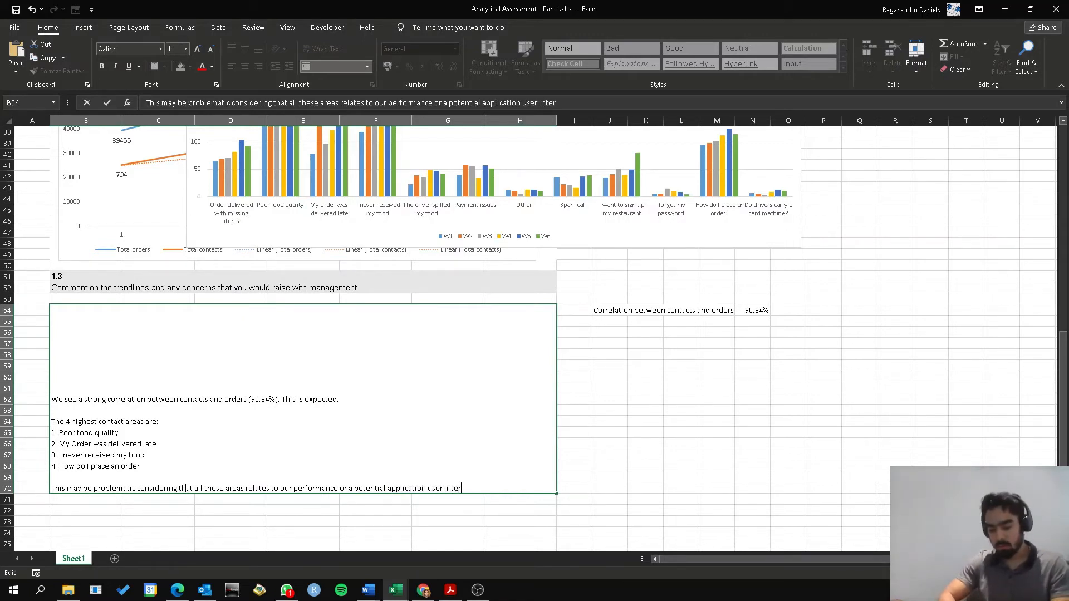
type("face")
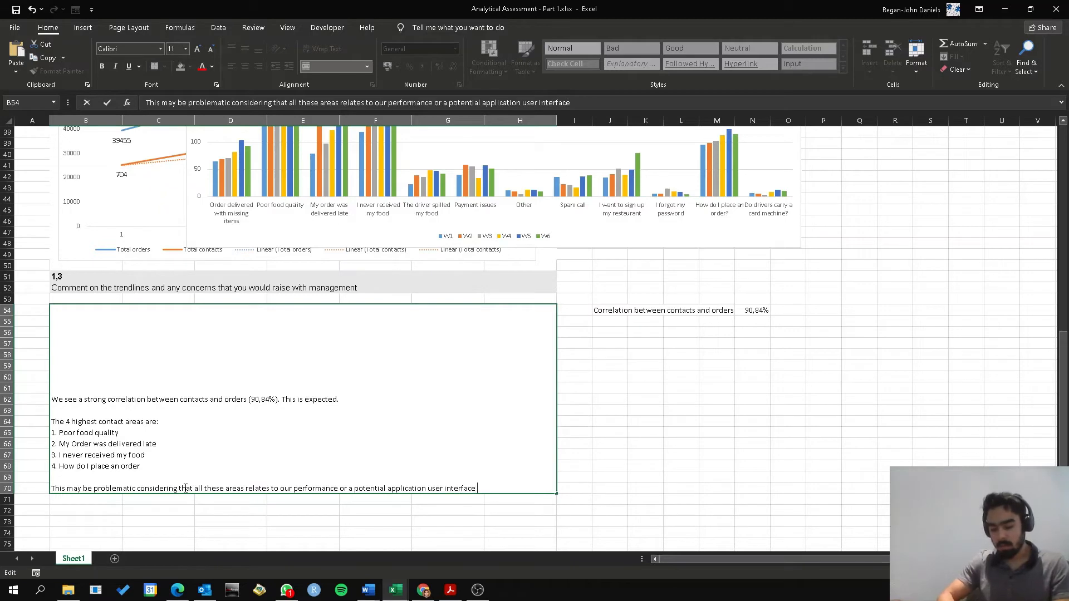
type(" issue.")
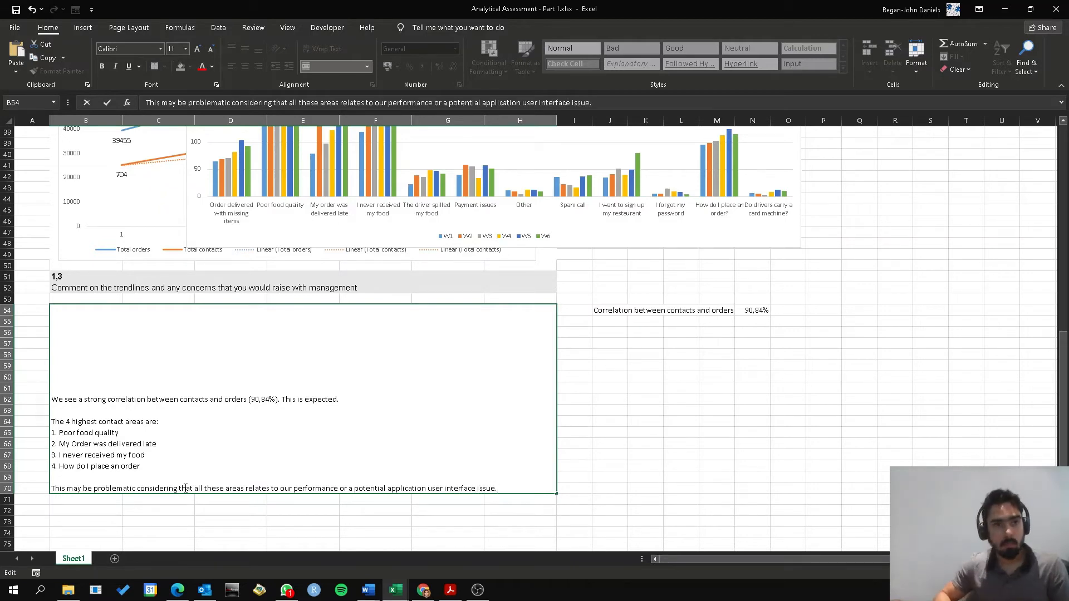
left_click(342, 473)
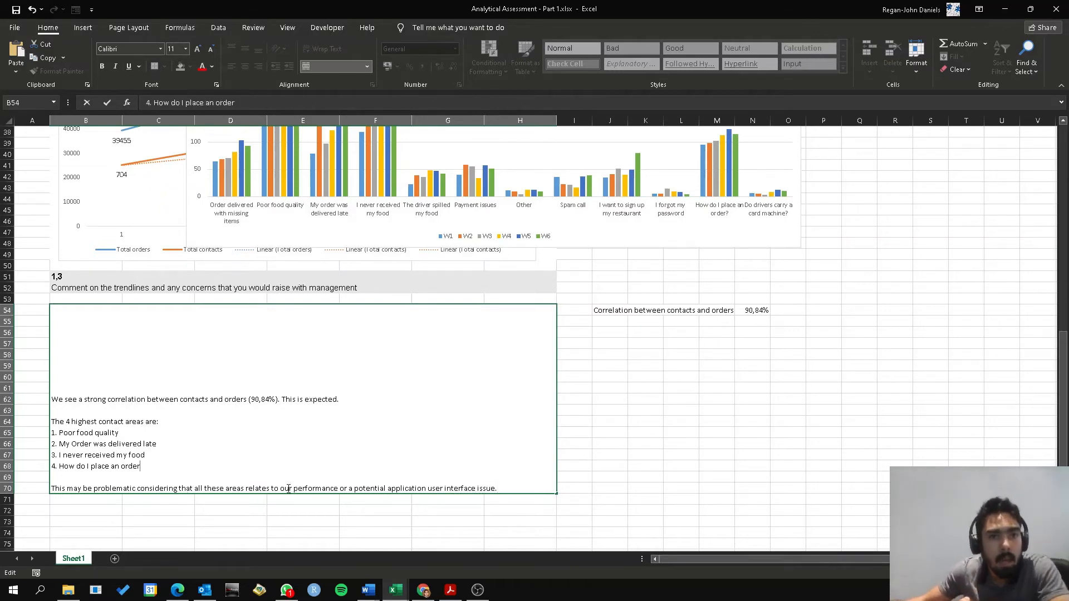
scroll(334, 378, "up", 3)
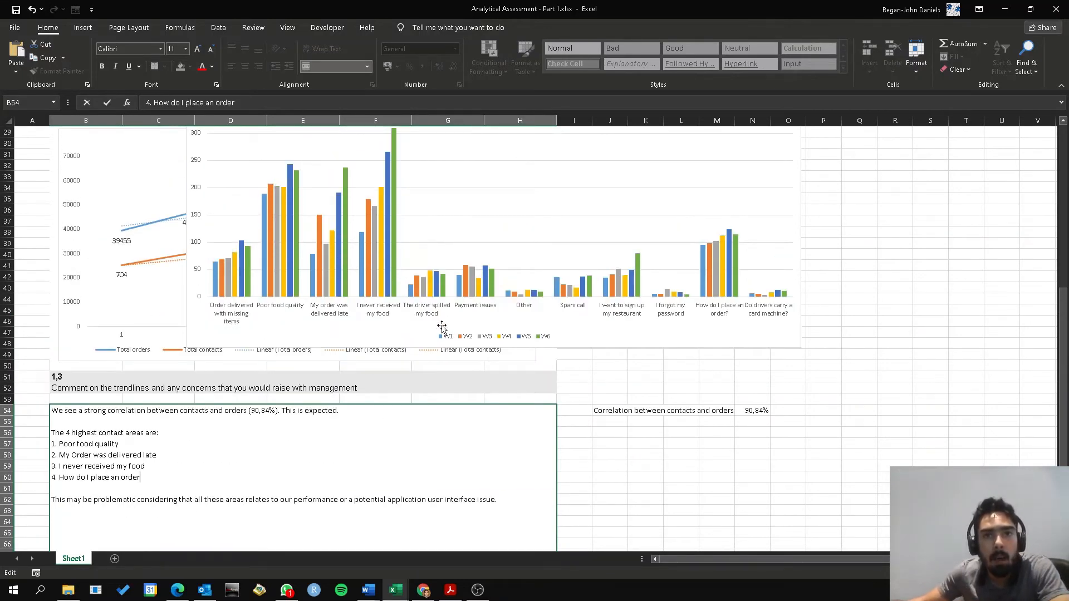
left_click(478, 321)
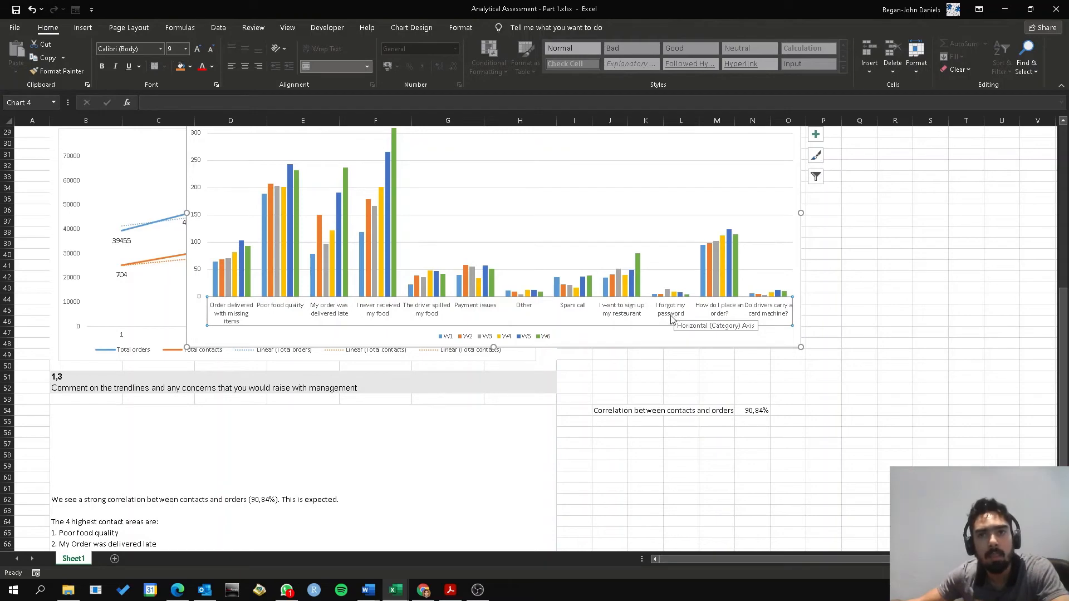
Make the word "our" bold and underlined in the last sentence of the question 1,3 answer
scroll(345, 467, "down", 2)
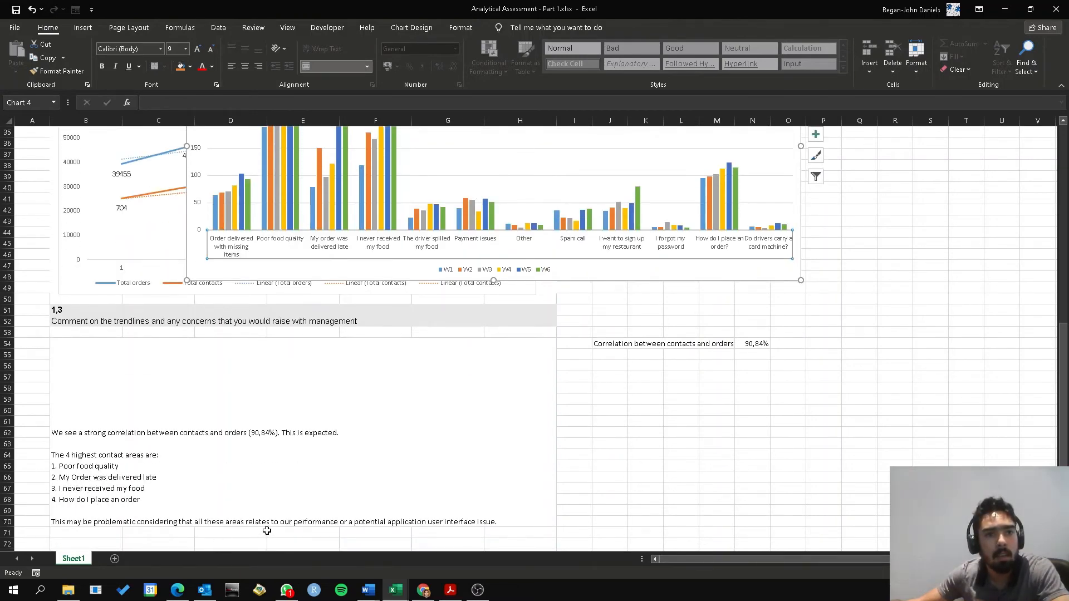
double_click(286, 522)
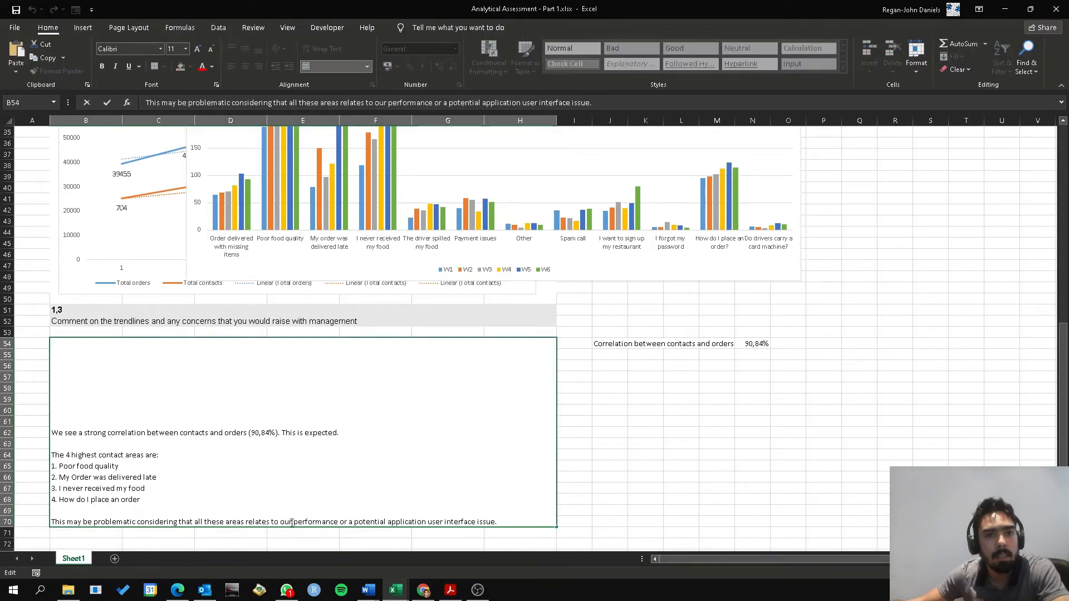
double_click(286, 522)
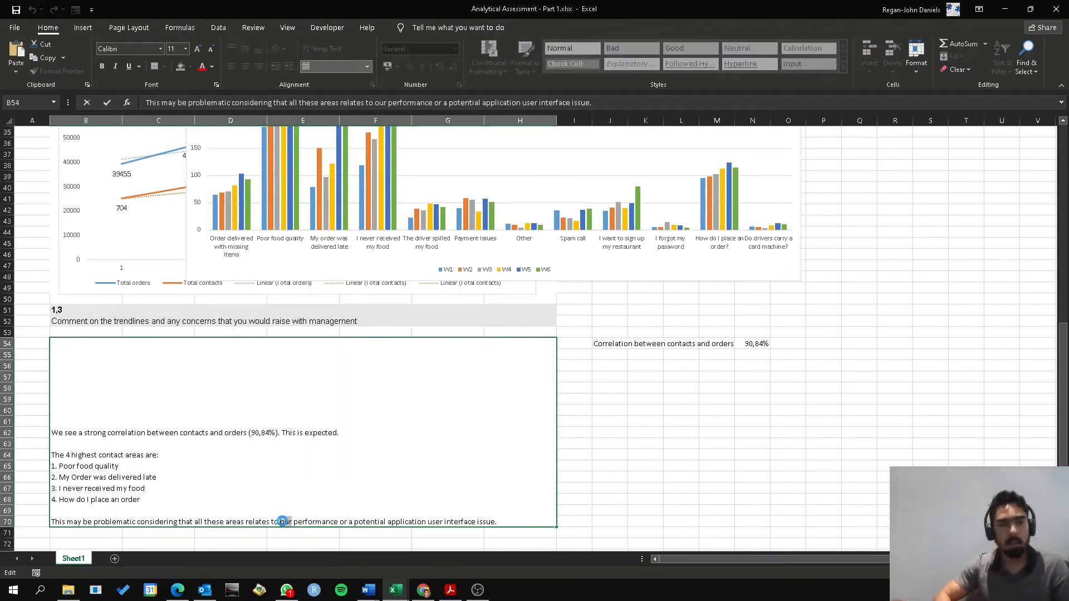
key("ctrl+b")
key("ctrl+u")
left_click(788, 466)
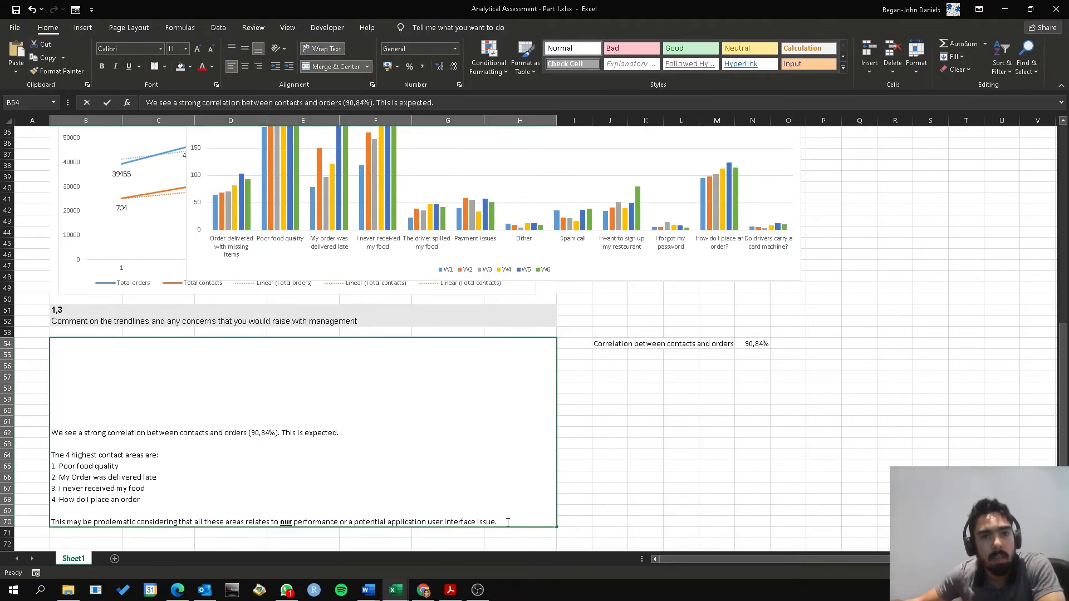
double_click(506, 522)
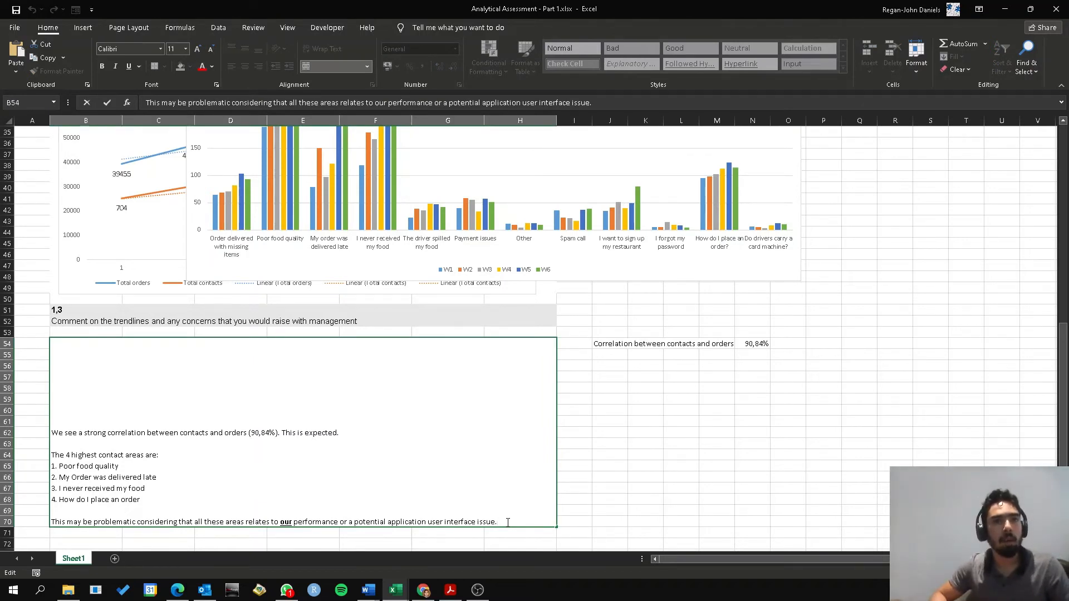
key("Return")
key("Return")
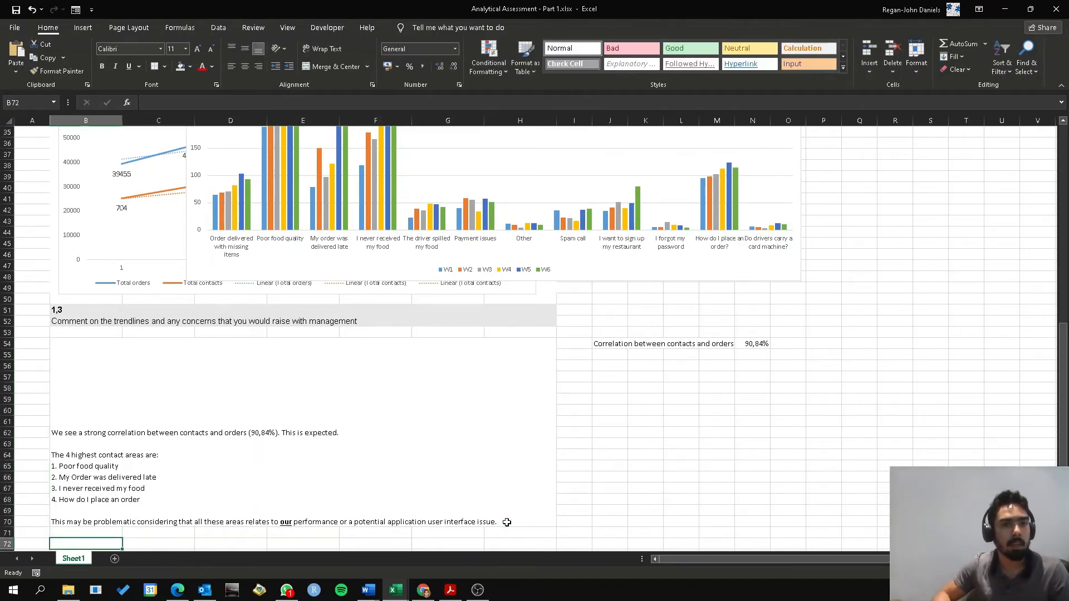
Enter the label "Avg contact for 4 highest contact areas" in J56, below the correlation label
scroll(585, 475, "up", 1)
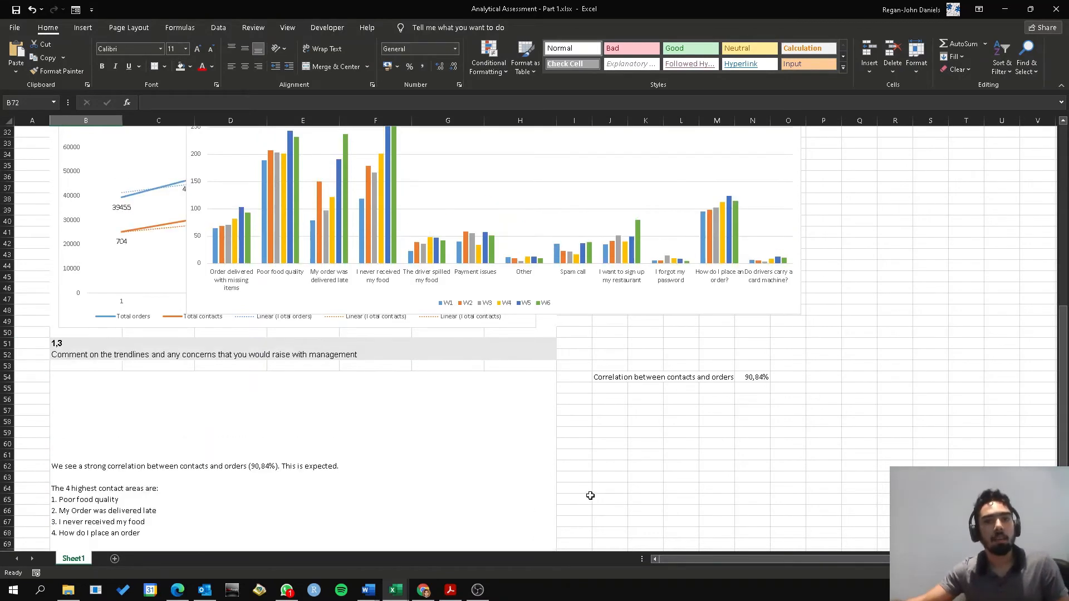
left_click(609, 401)
type("Avg contact for 4")
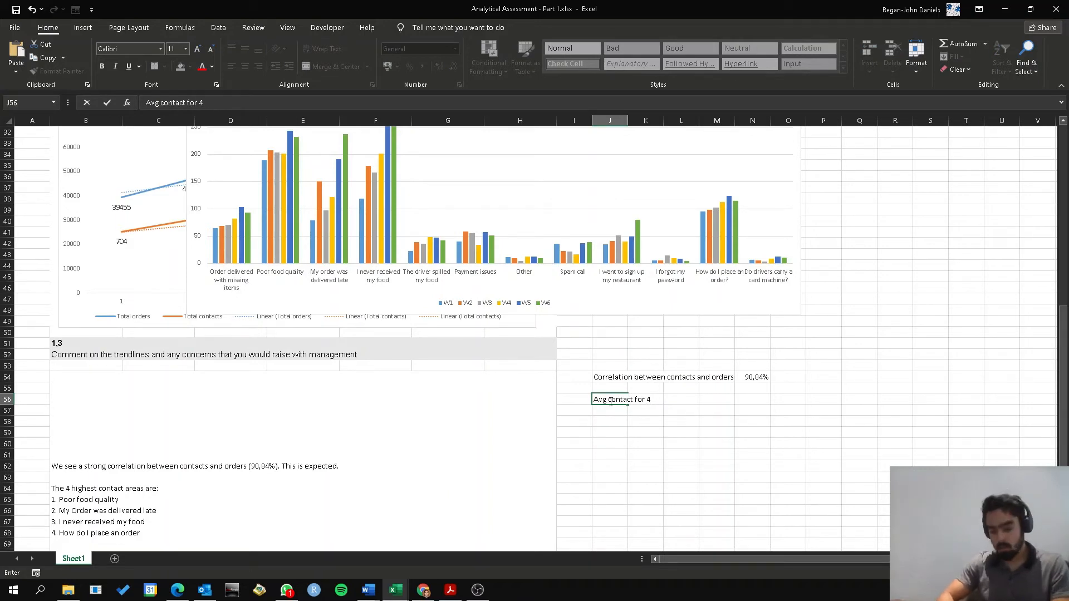
type(" highest cont")
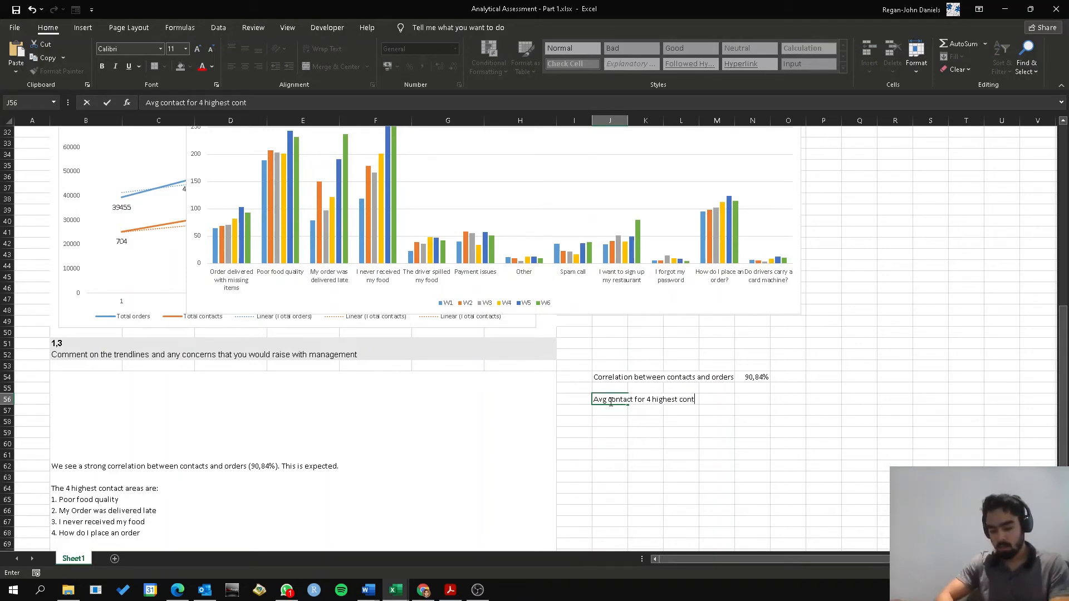
key("Right")
key("Right")
key("Right")
key("Right")
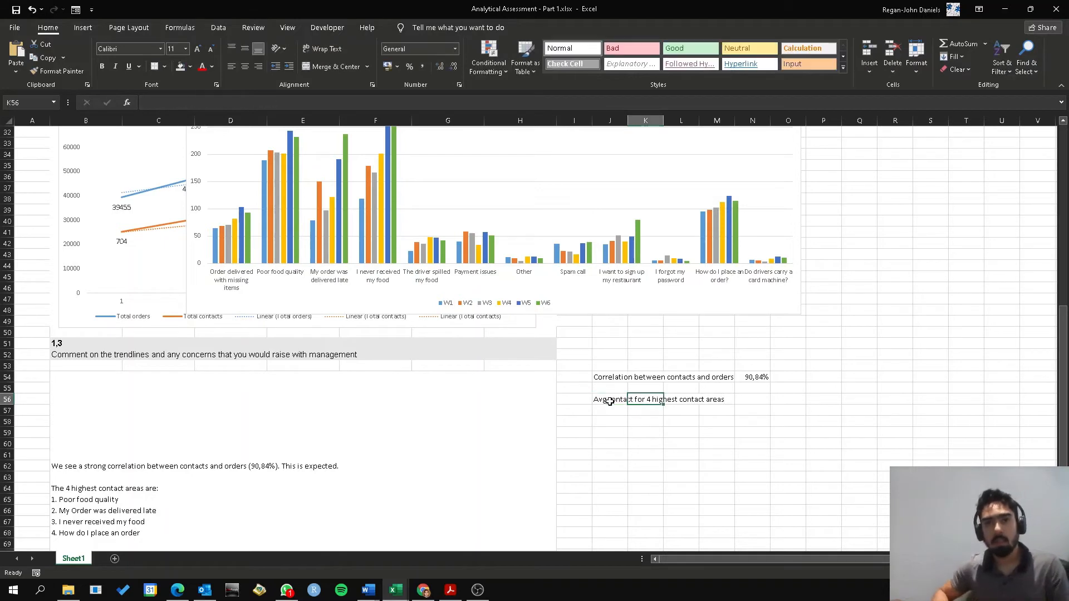
Start an AVERAGE formula in N56 covering the "Poor food quality" and "My order was delivered late" rows, C11:H12
type("=ave")
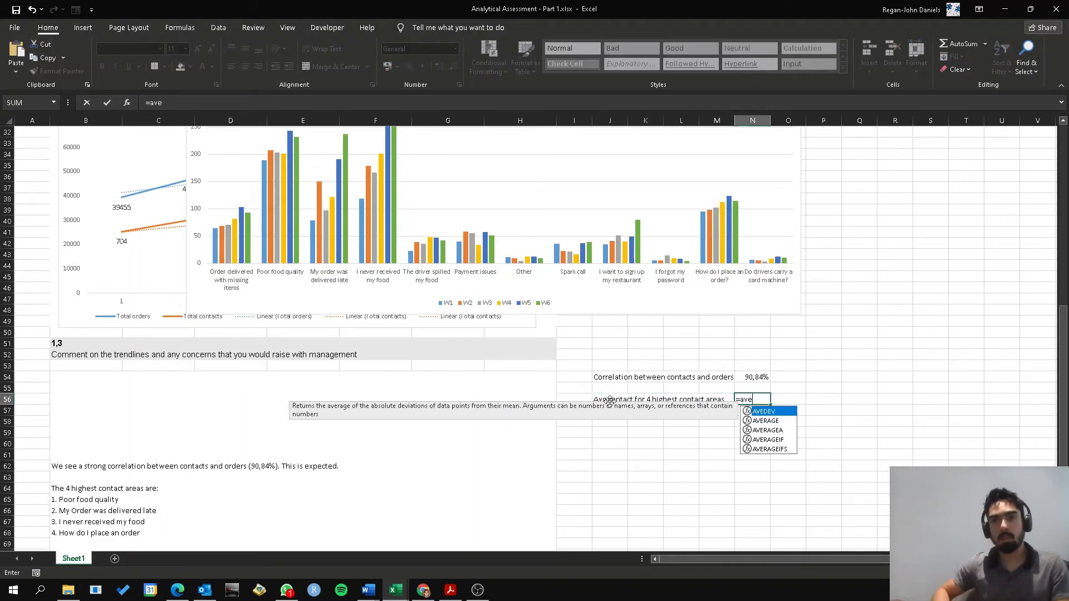
key("Down")
key("Tab")
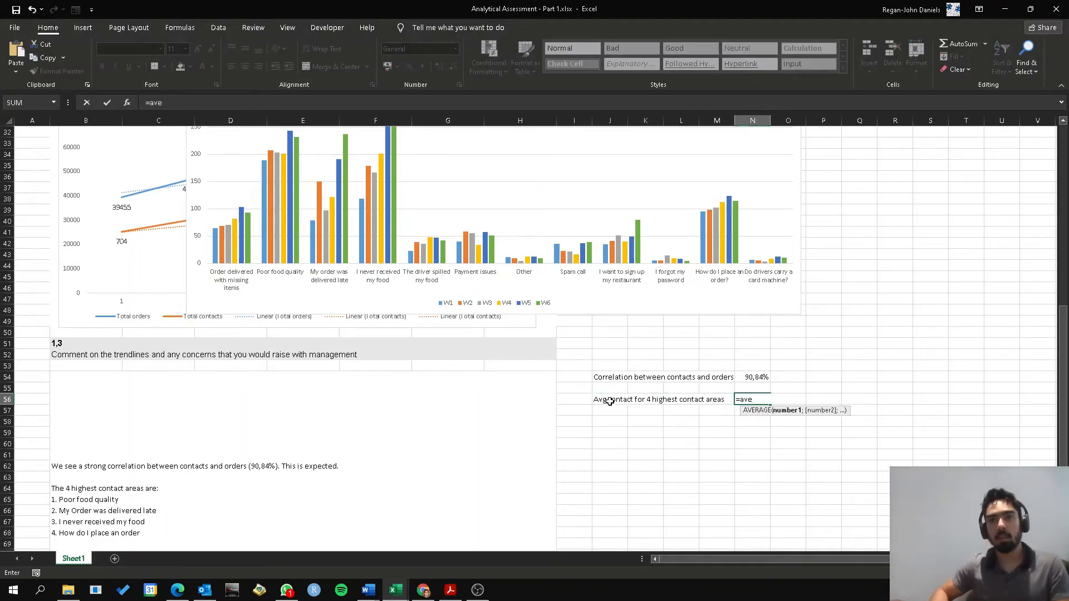
scroll(484, 407, "up", 3)
scroll(484, 407, "up", 5)
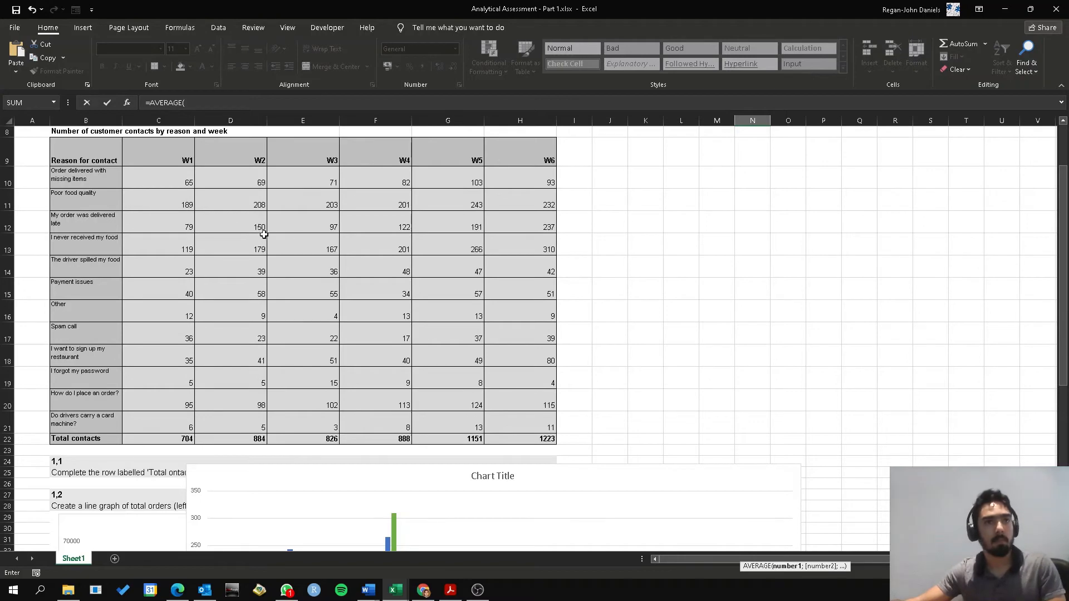
scroll(789, 495, "down", 5)
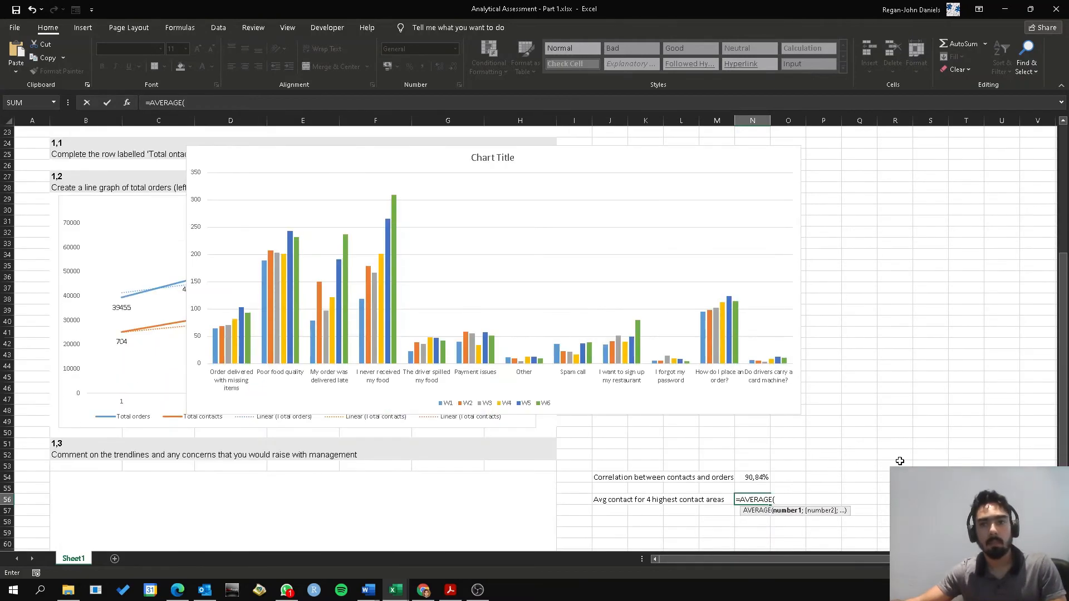
scroll(897, 460, "up", 5)
scroll(857, 470, "up", 1)
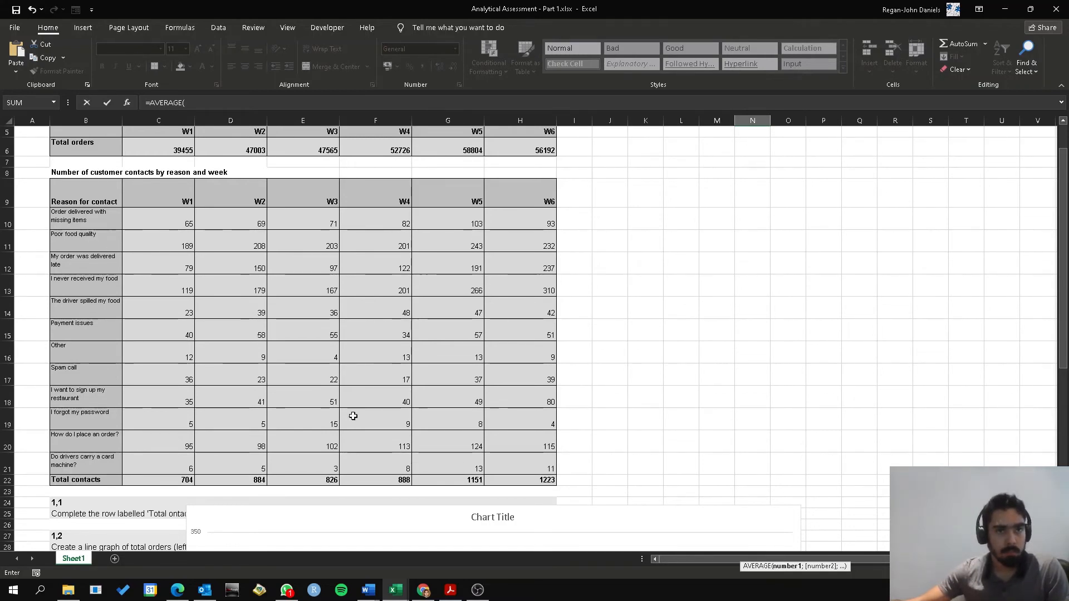
scroll(353, 415, "down", 9)
scroll(263, 480, "down", 3)
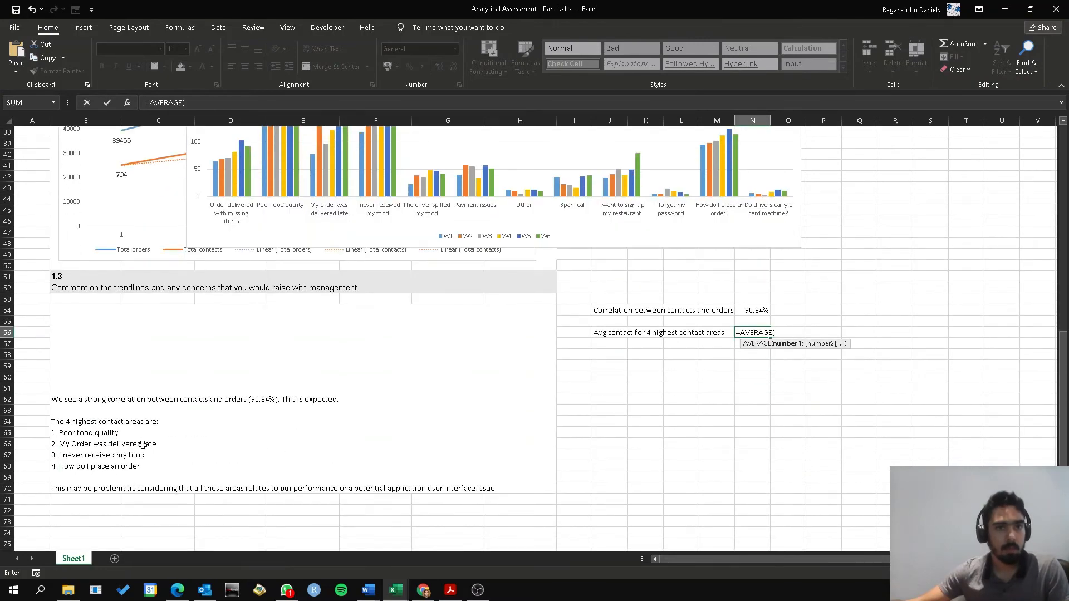
scroll(267, 454, "up", 7)
scroll(272, 454, "up", 5)
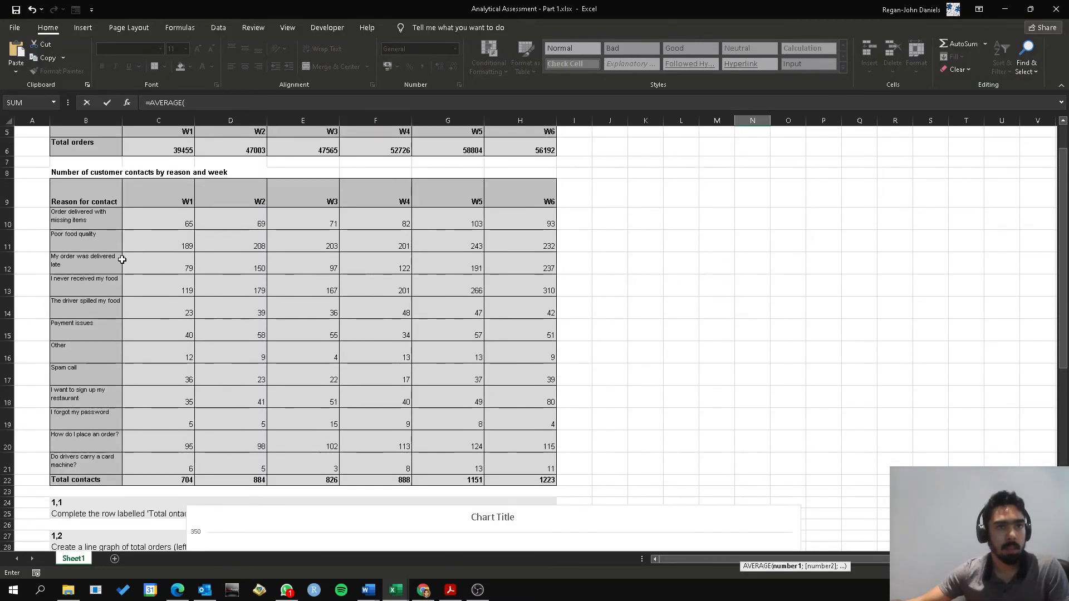
left_click_drag(167, 249, 521, 256)
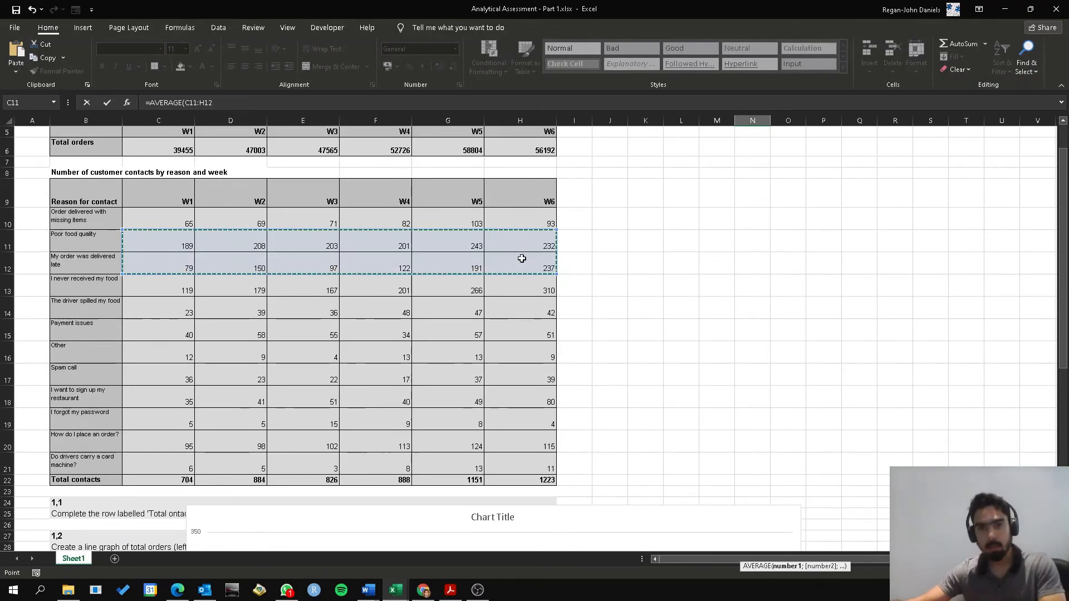
Extend the formula's first range to C11:H13 to include the "I never received my food" row, with a separator for a second range
type(";")
scroll(264, 401, "down", 5)
scroll(264, 400, "down", 4)
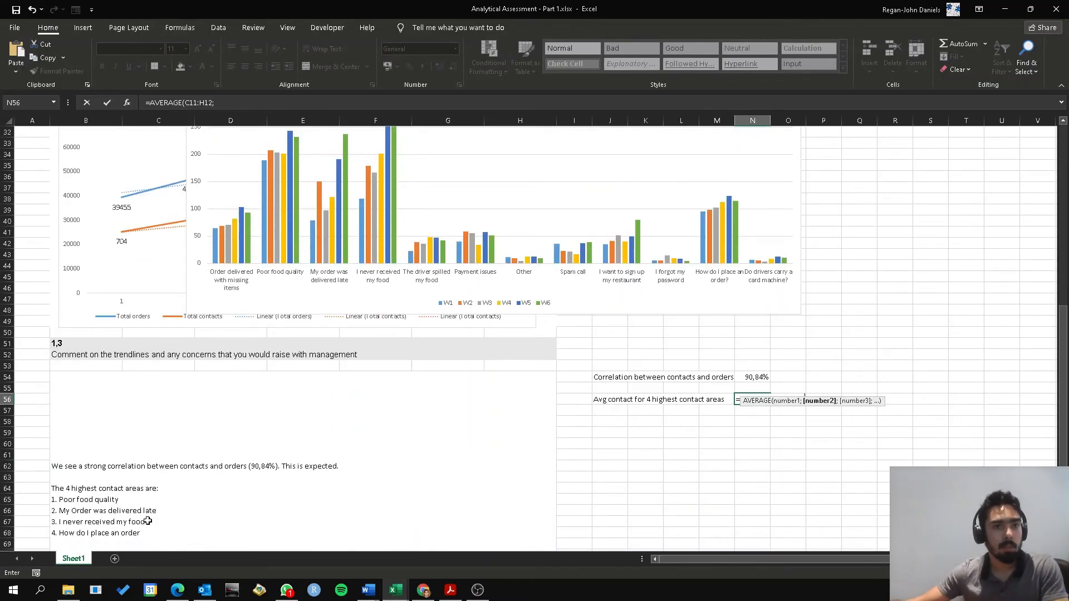
scroll(234, 476, "up", 8)
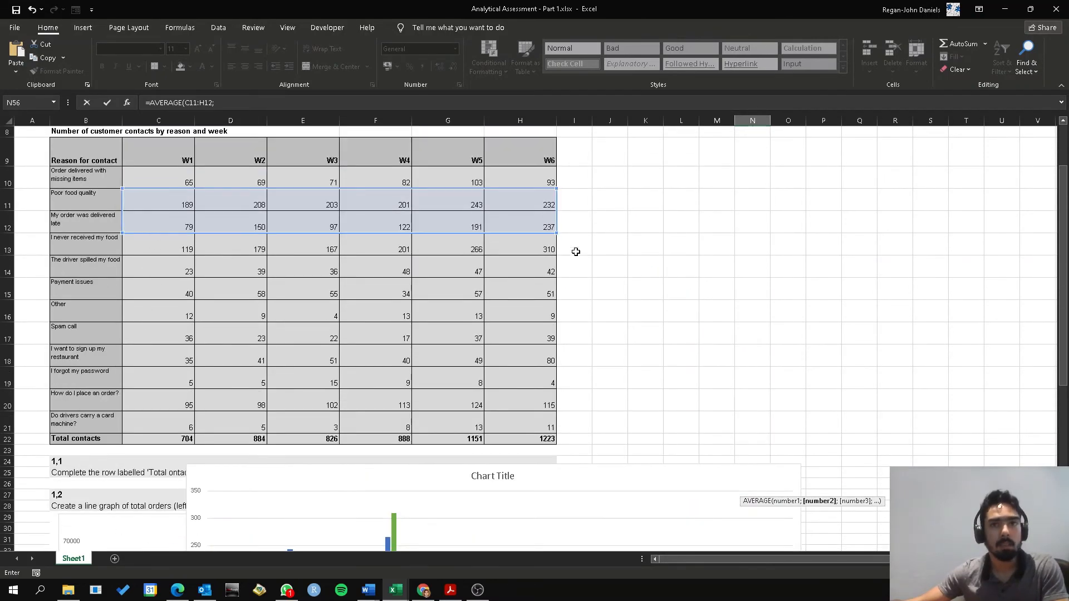
left_click_drag(558, 243, 559, 251)
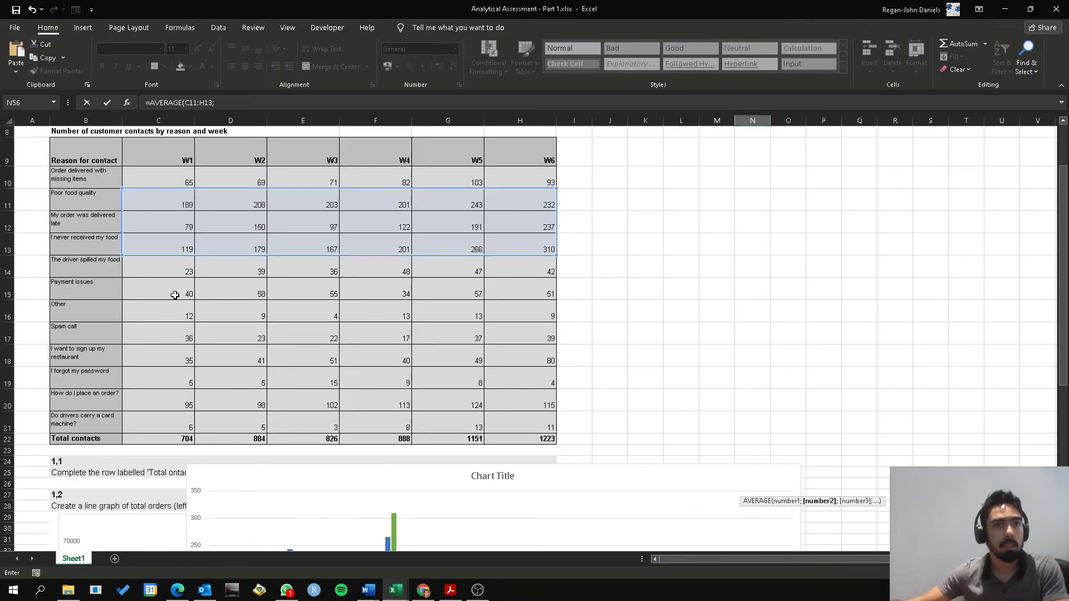
Add the "How do I place an order?" row, C20:H20, as the second range and complete the AVERAGE formula in N56
scroll(664, 385, "down", 5)
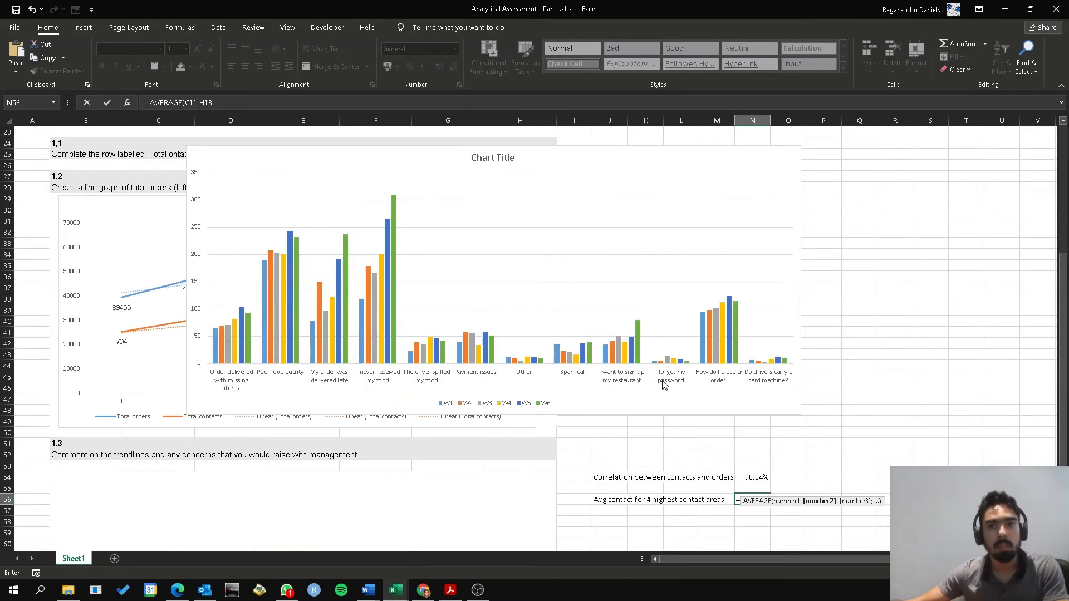
scroll(817, 460, "down", 1)
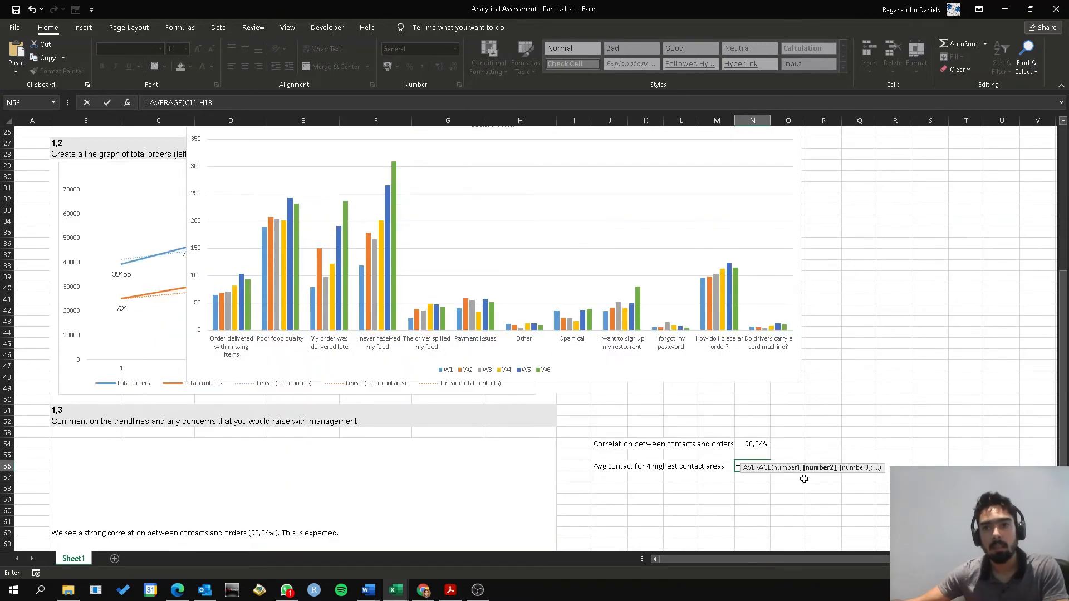
left_click(238, 102)
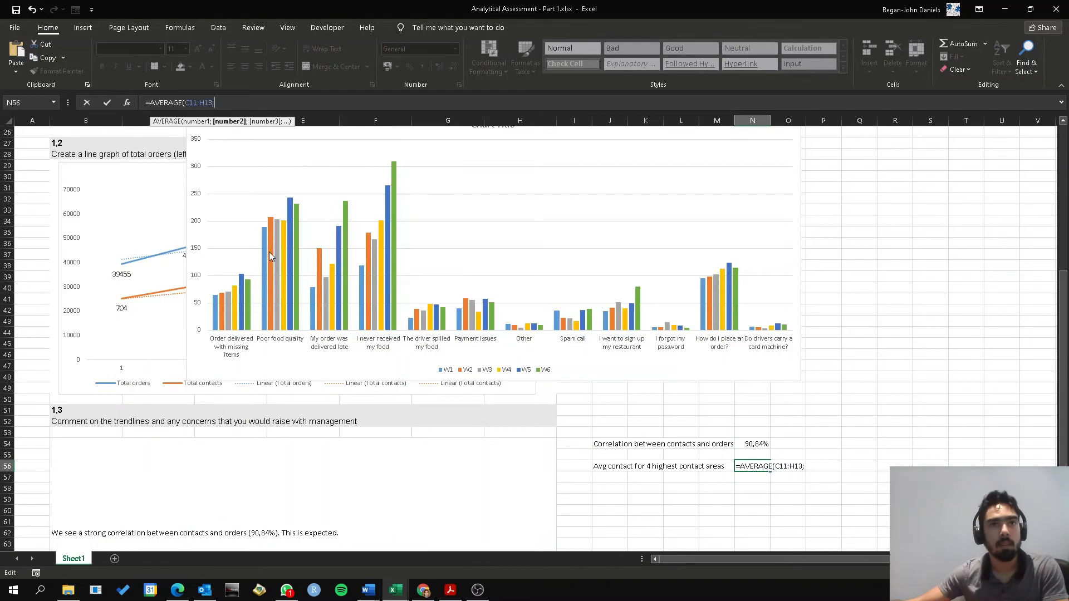
scroll(272, 257, "up", 8)
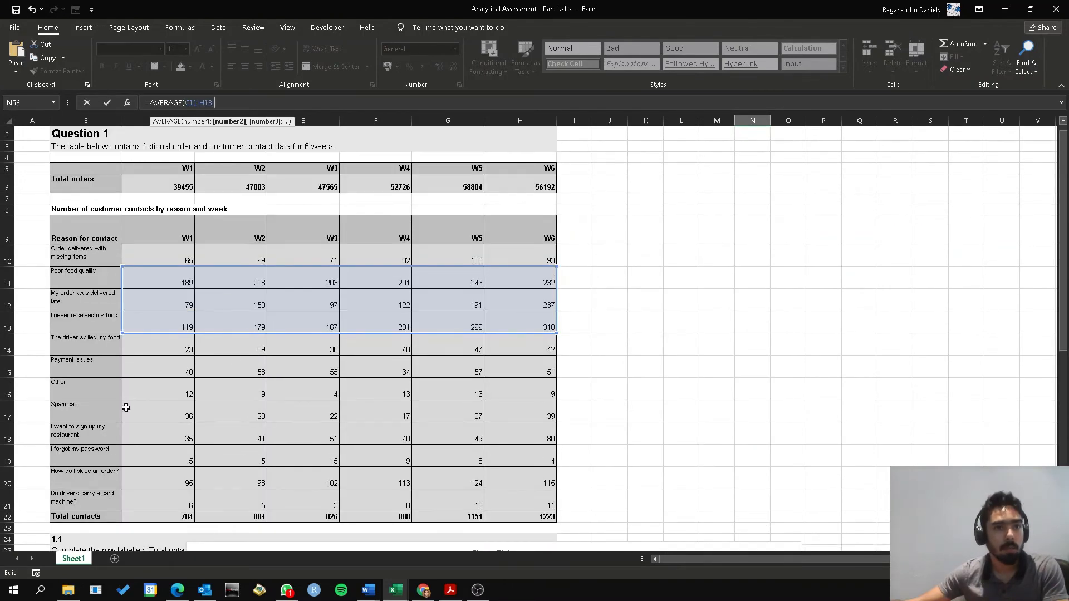
left_click_drag(155, 482, 506, 473)
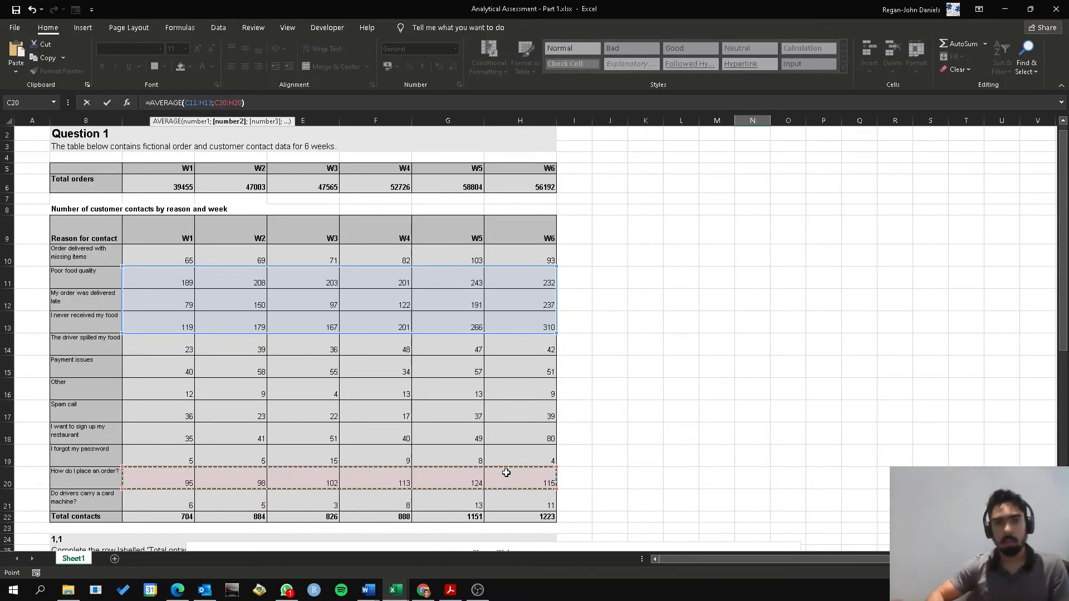
key("Return")
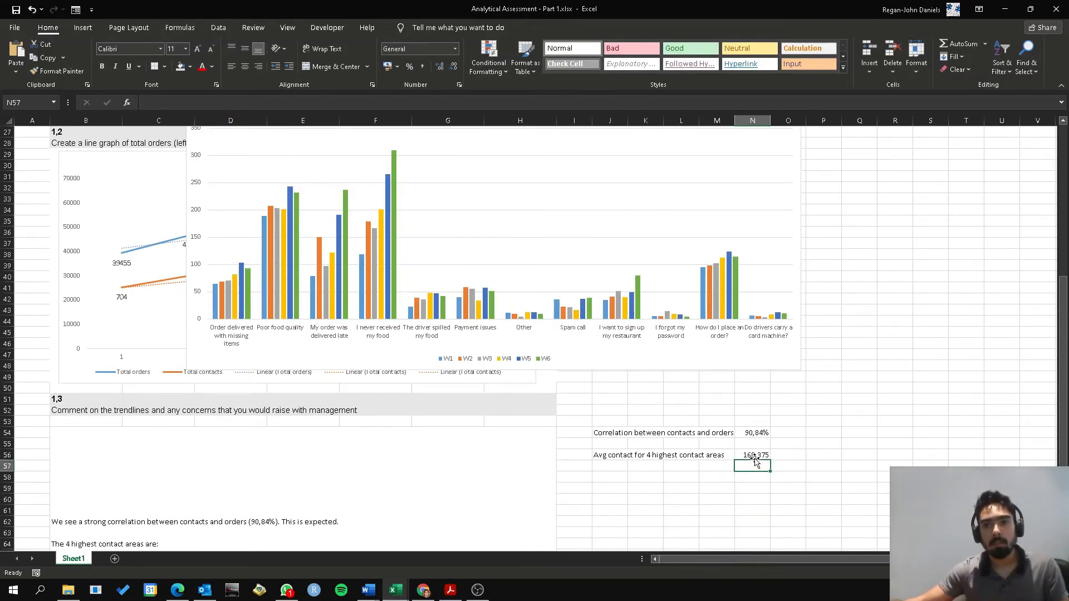
Format the average for the 4 highest contact areas in N56 to show no decimal places
left_click(752, 456)
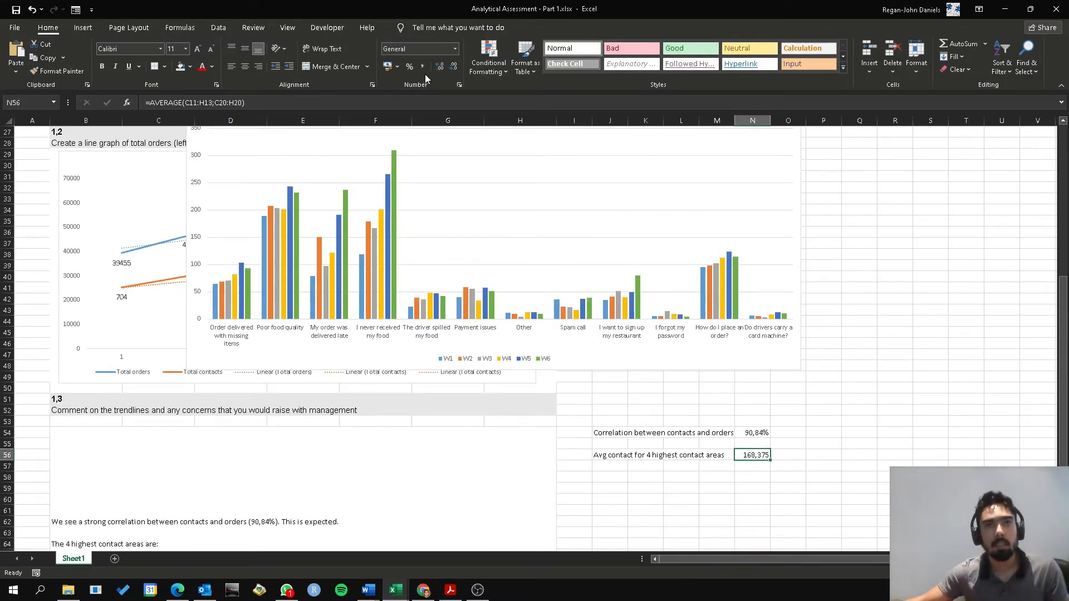
left_click(453, 66)
left_click(453, 67)
left_click(453, 67)
left_click(823, 488)
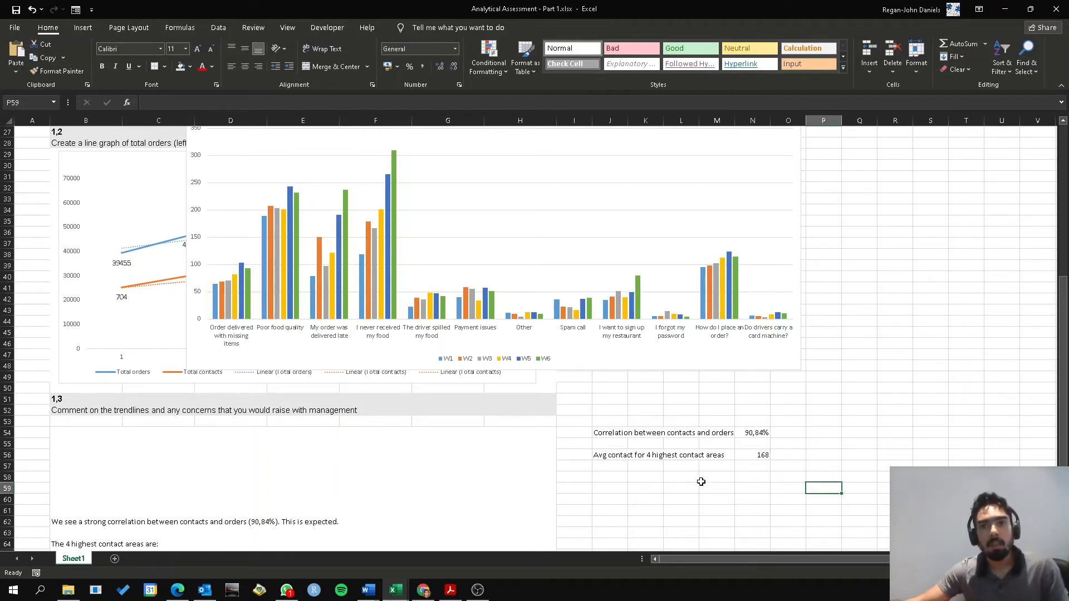
Enter the label "Avg contact for remaining areas" in J57
left_click(621, 465)
left_click(764, 458)
left_click(610, 465)
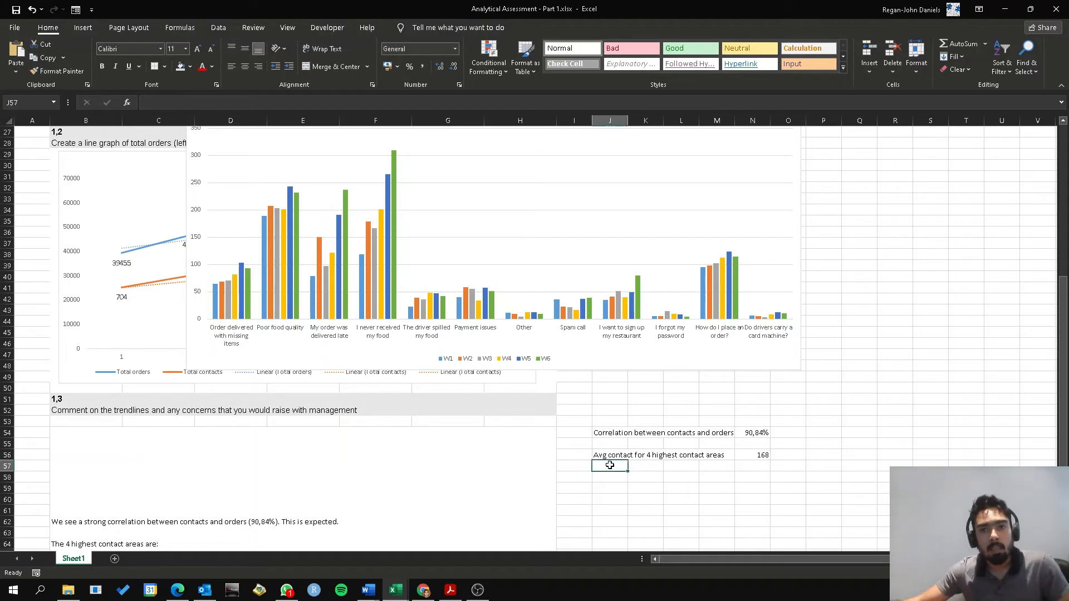
type("Avg contact")
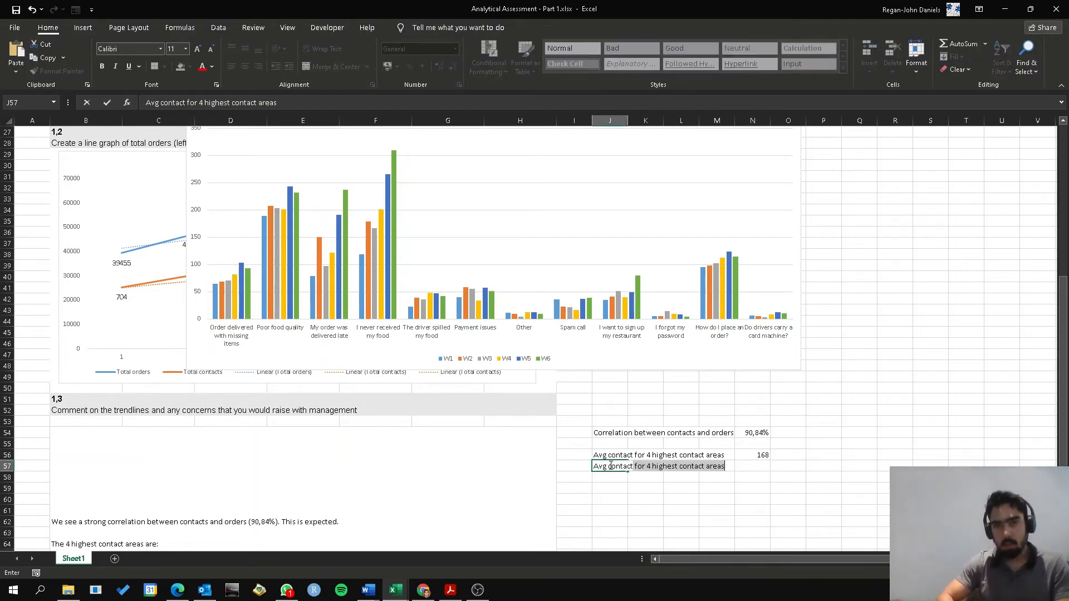
type(" for re")
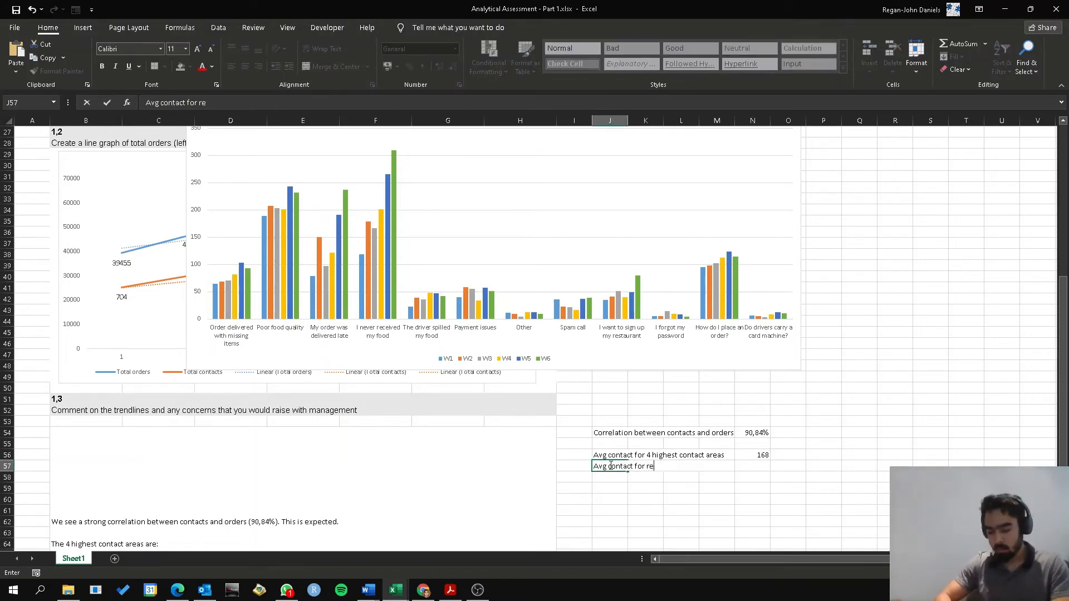
type("maining areas")
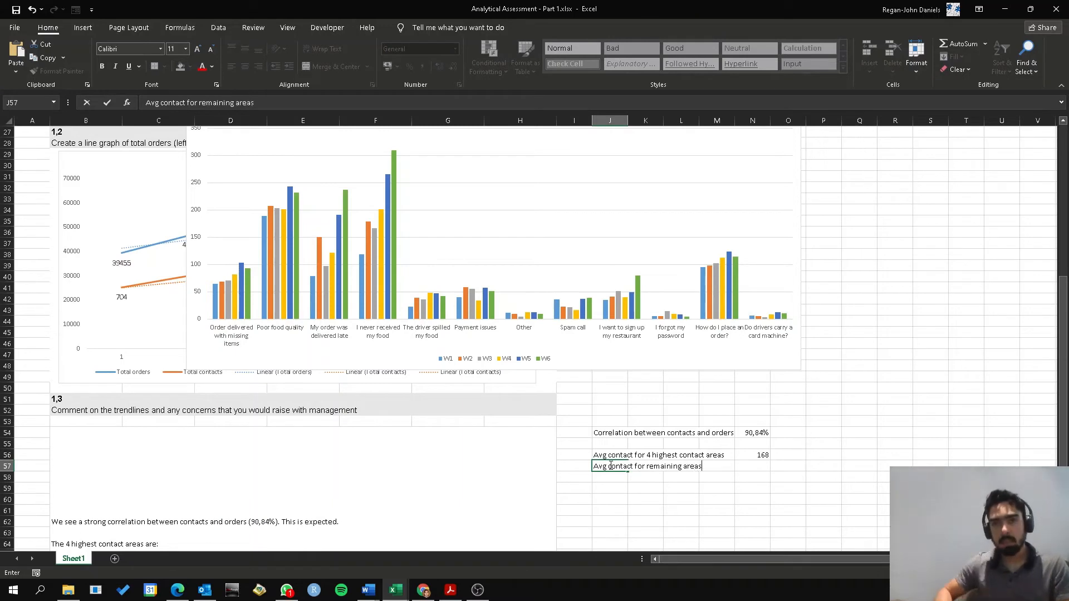
key("Right")
key("Right")
key("Right")
key("Right")
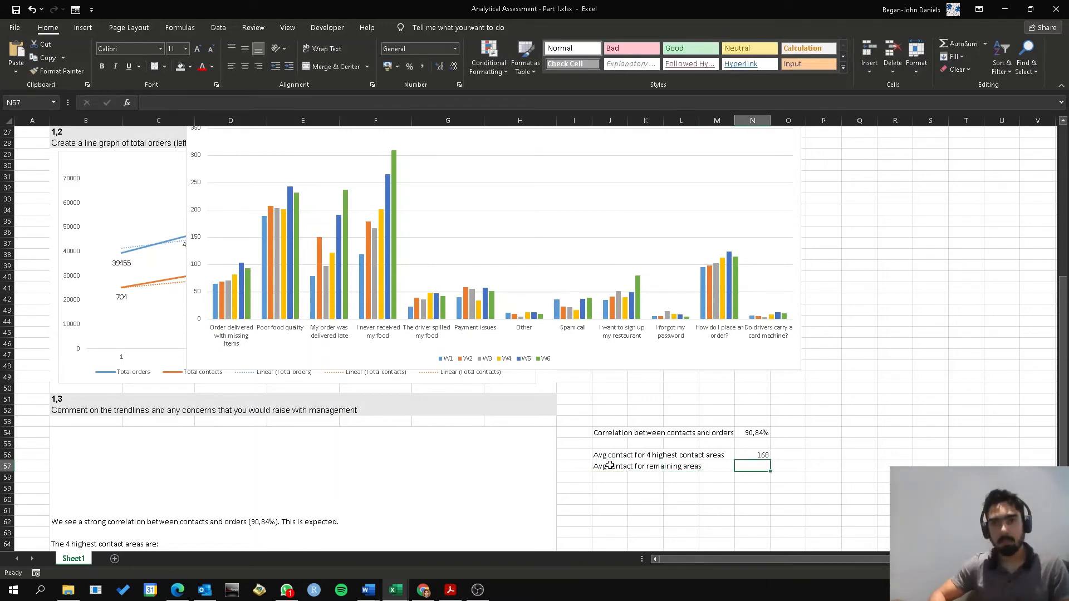
Start an AVERAGE formula in N57 with the "Order delivered with missing items" row, C10:H10, as its first range
type("=")
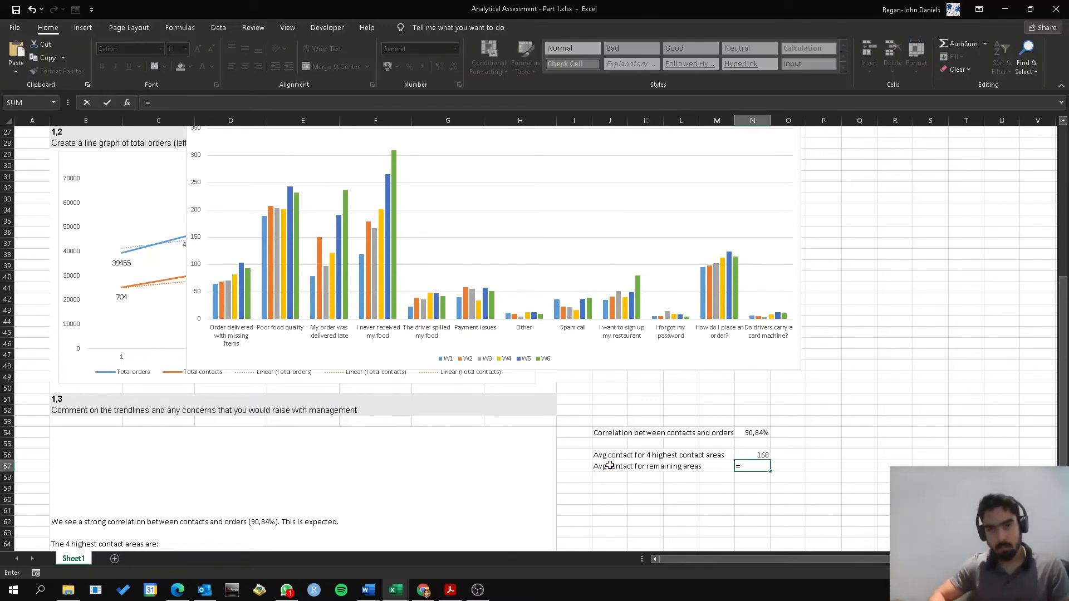
type("ave")
key("Tab")
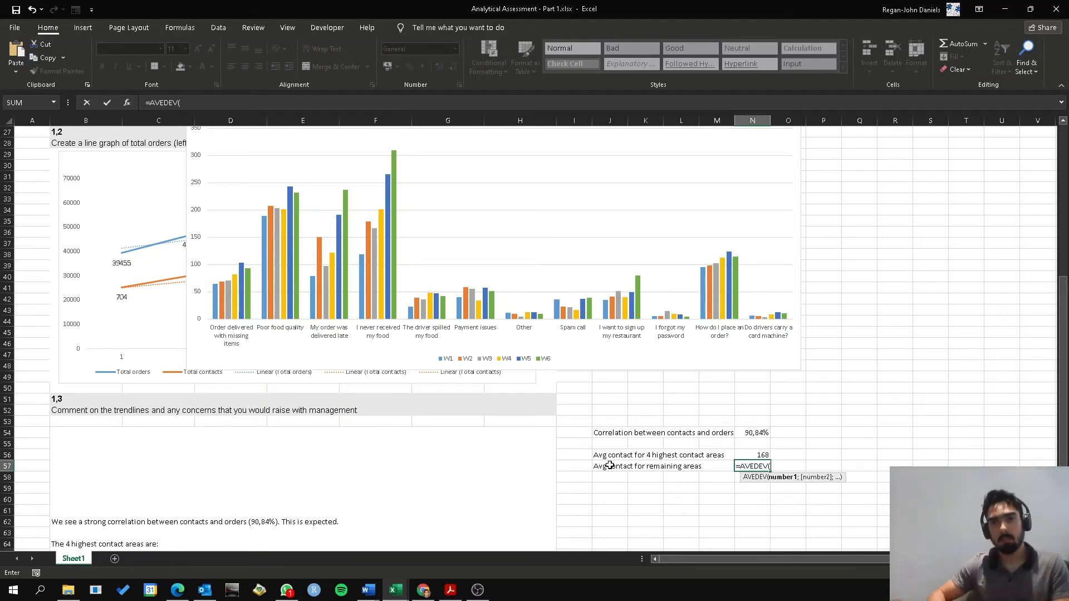
type("==")
key("BackSpace")
key("BackSpace")
key("BackSpace")
key("BackSpace")
key("BackSpace")
key("BackSpace")
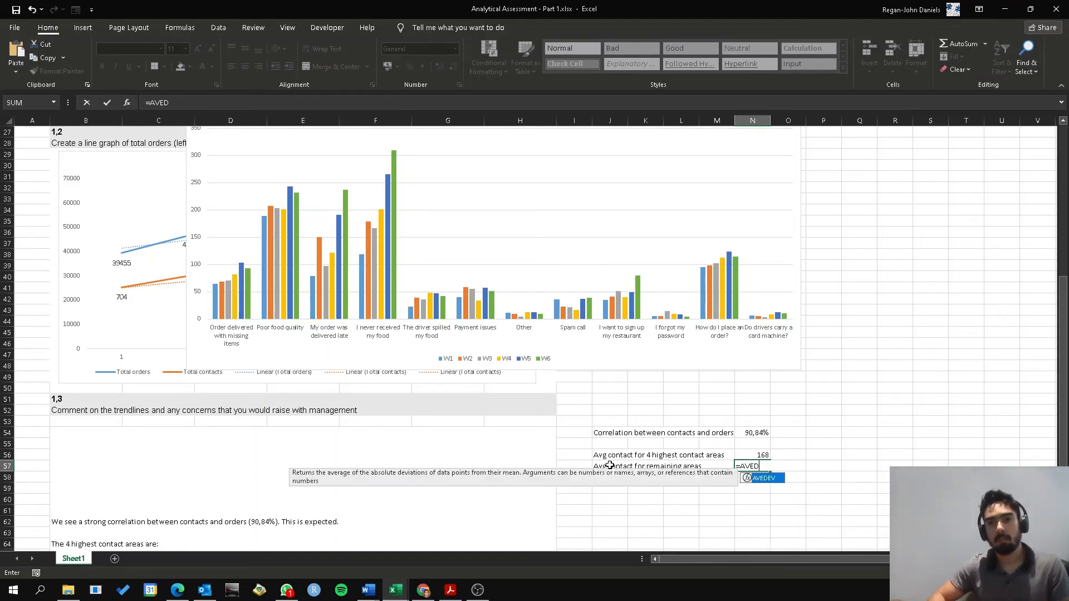
type("ragf")
key("BackSpace")
key("BackSpace")
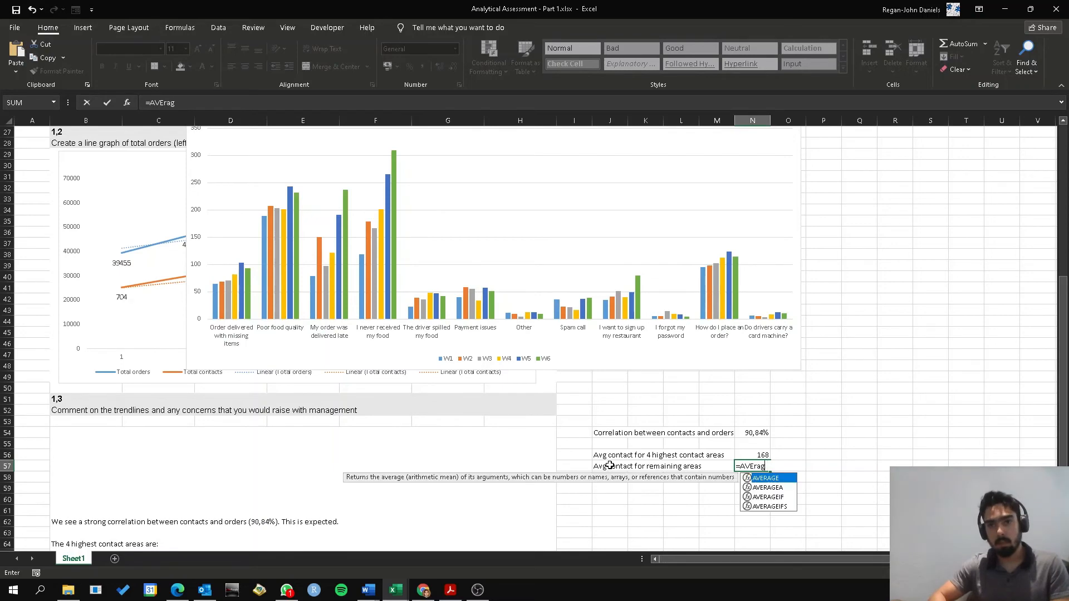
key("Tab")
scroll(270, 407, "up", 8)
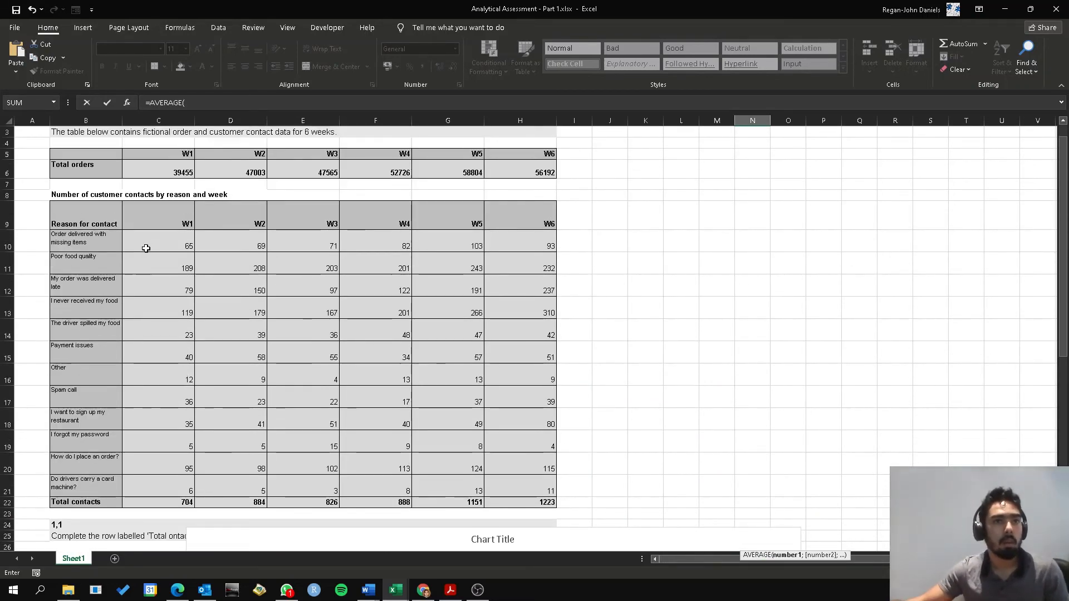
left_click_drag(150, 246, 515, 241)
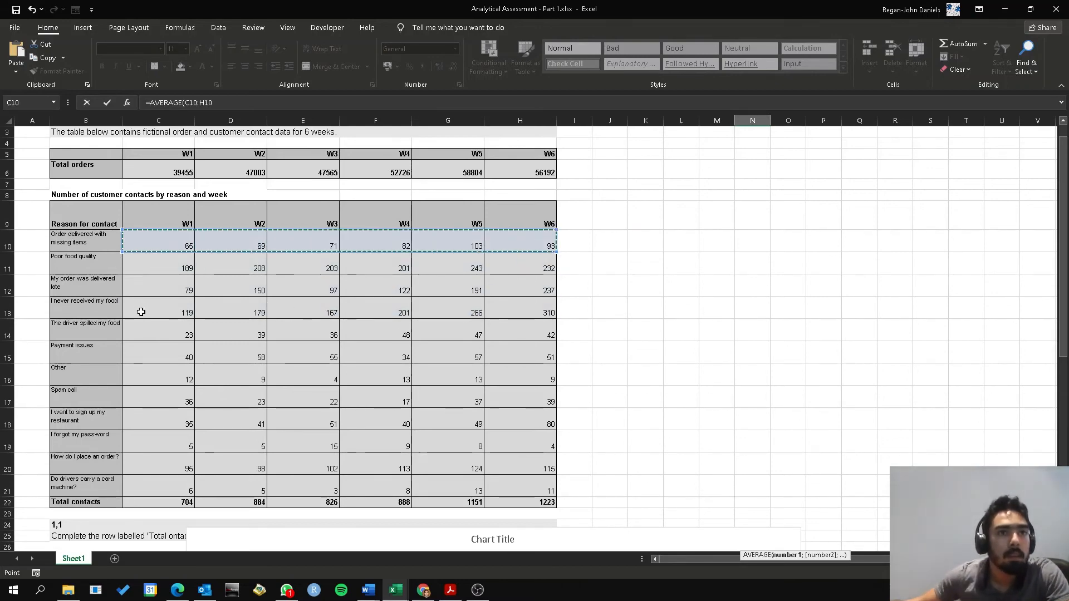
Complete the AVERAGE formula in N57 by adding the ranges C14:H19 and C21:H21, and format the result to show no decimal places
scroll(310, 376, "down", 9)
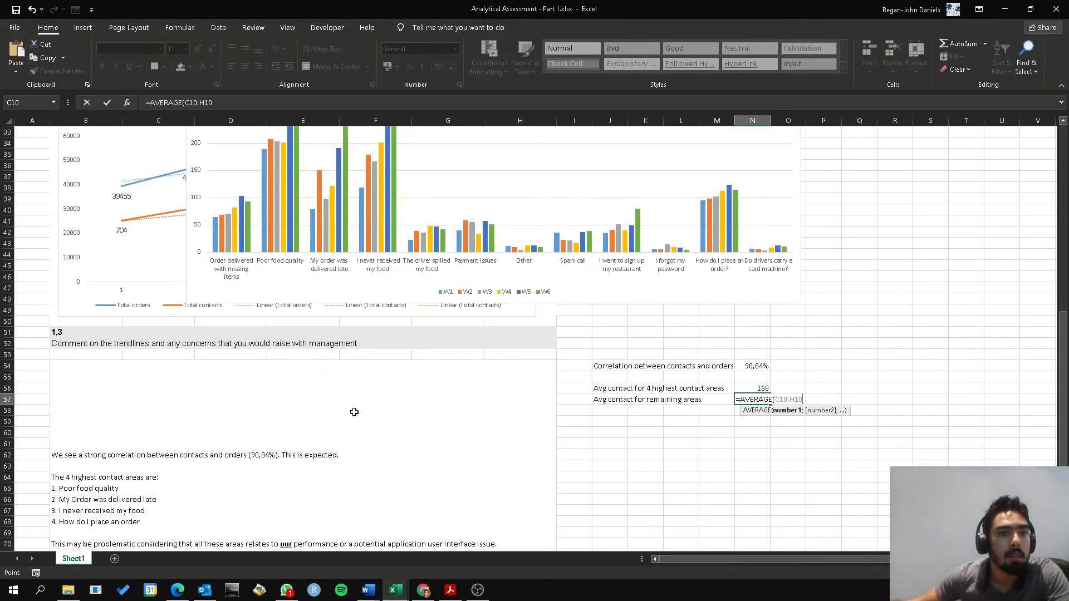
scroll(354, 412, "up", 9)
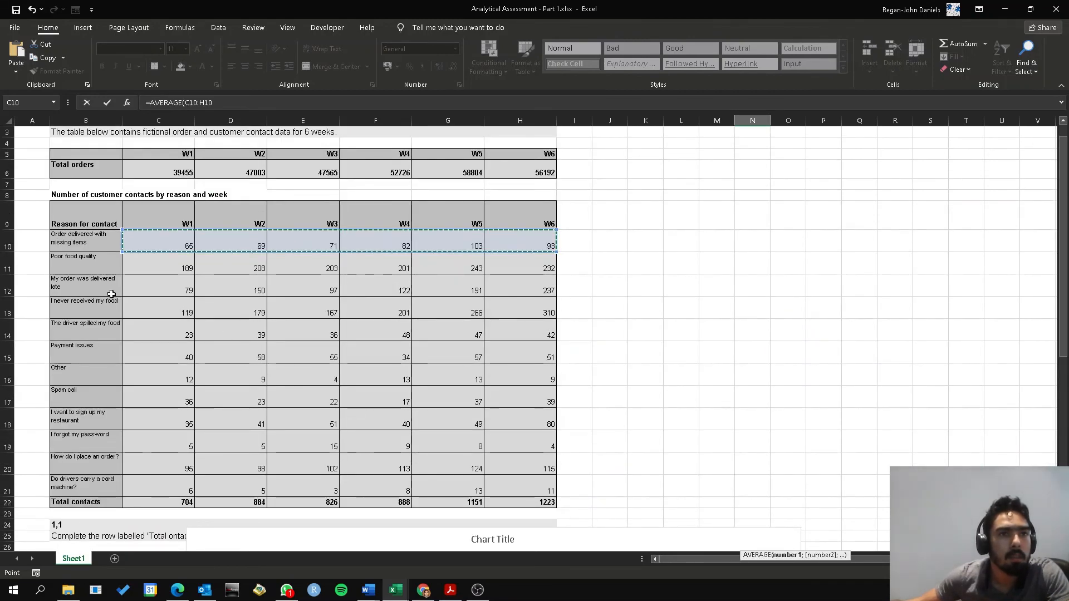
type(";")
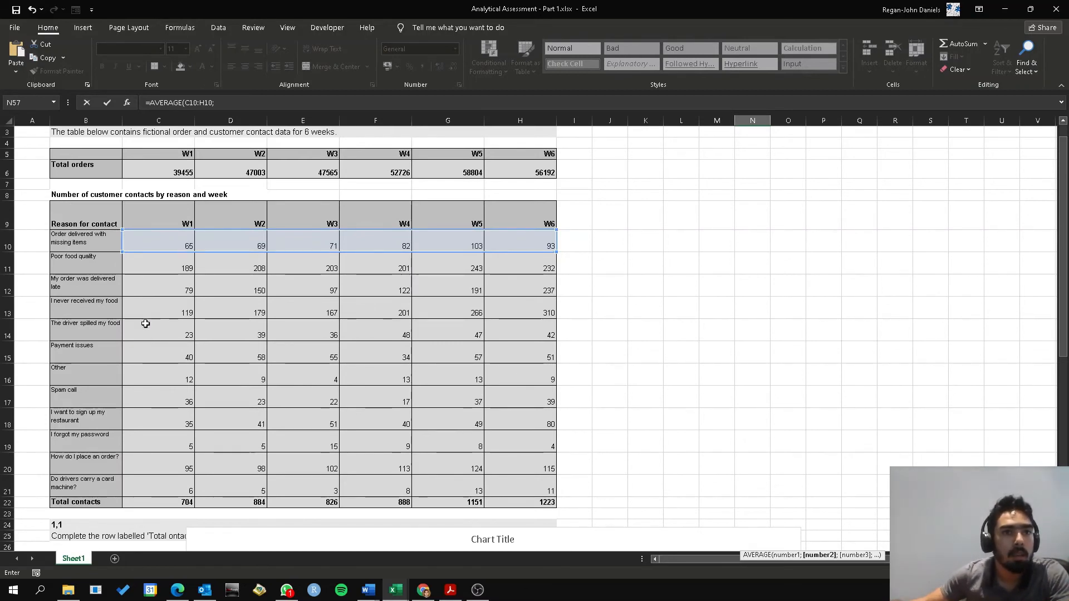
left_click_drag(150, 333, 529, 441)
type(";")
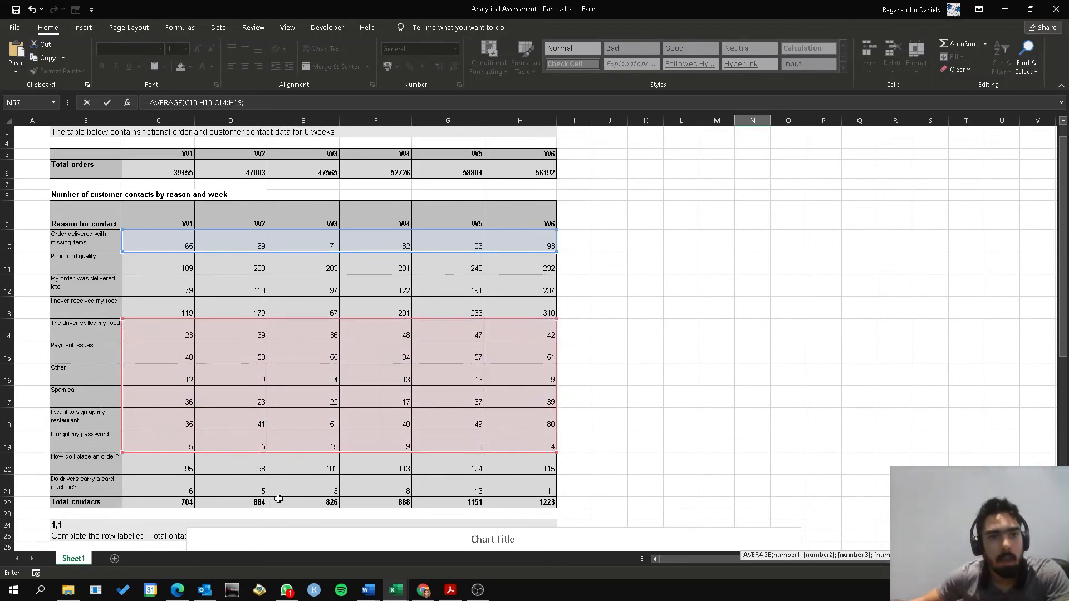
left_click_drag(166, 486, 525, 479)
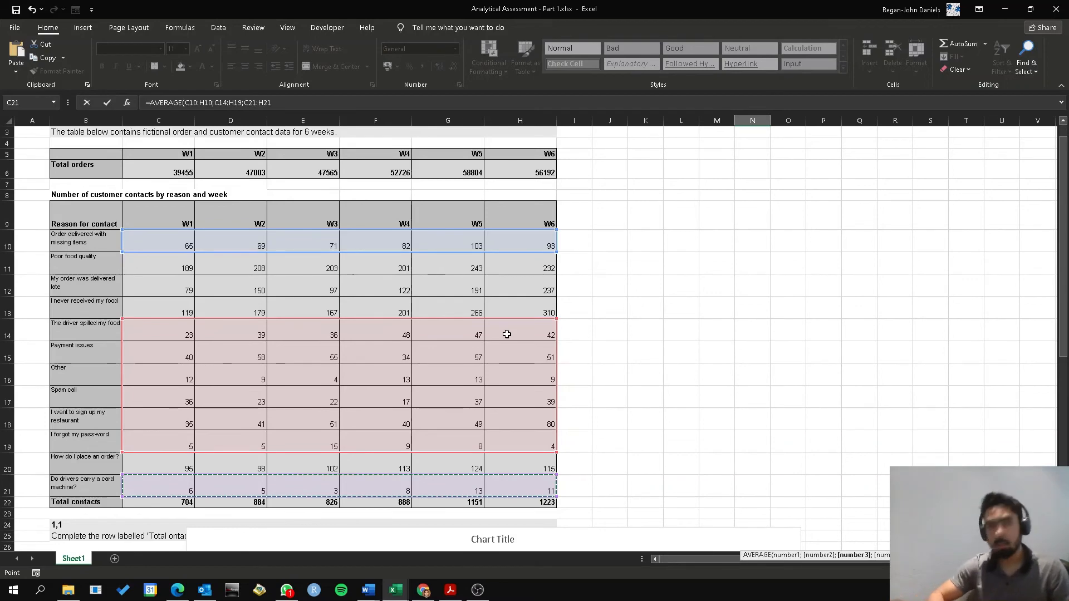
key("Return")
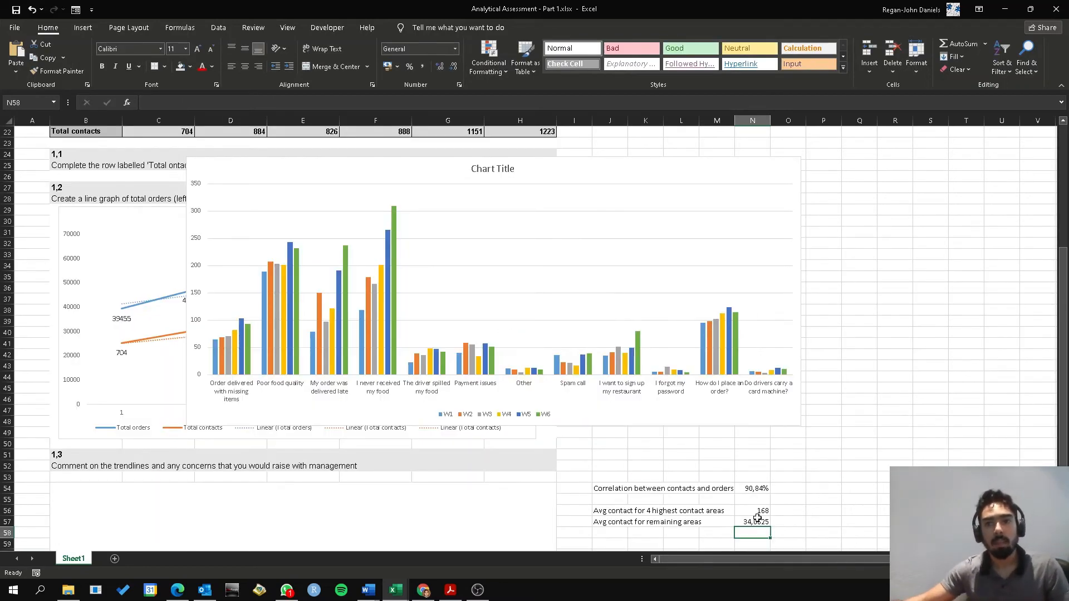
left_click(758, 519)
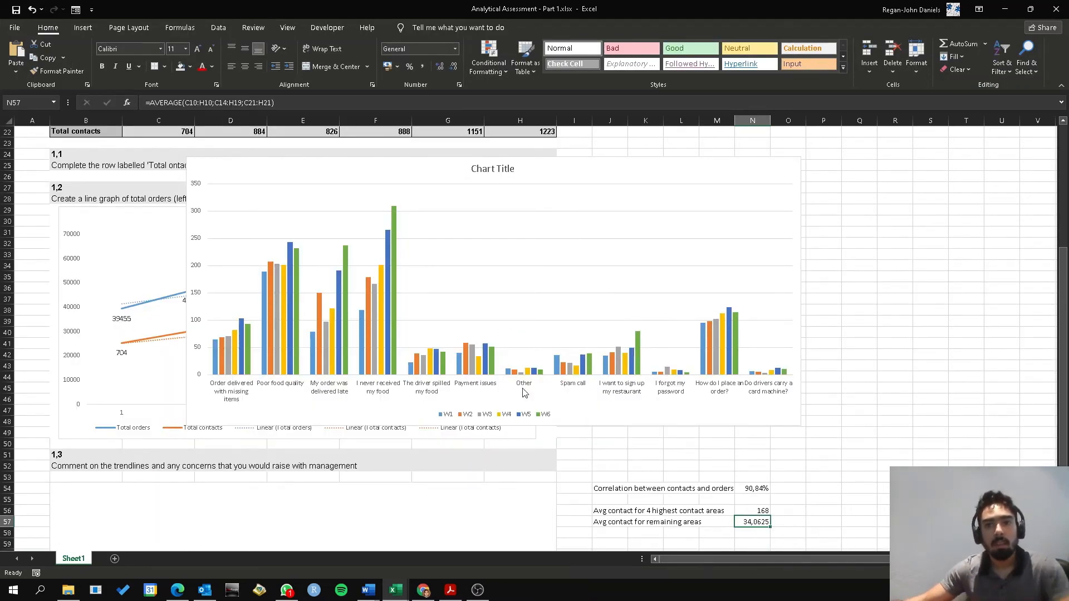
left_click(453, 67)
left_click(453, 67)
left_click(453, 67)
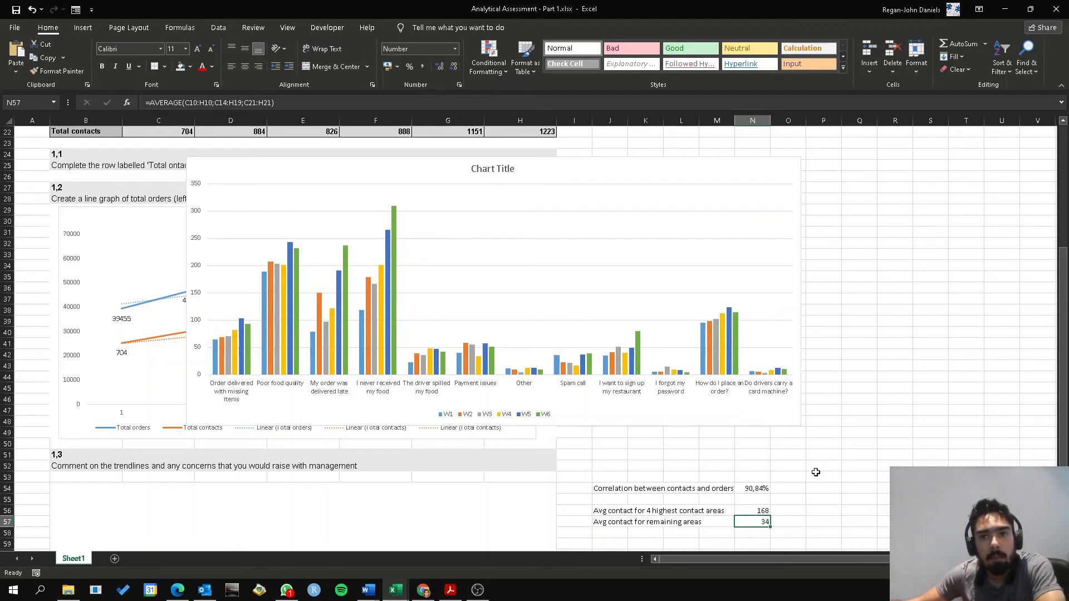
Enter "The average contact count for the 4 highest contact areas is 168 versus 34 for the remaining areas." in B71
scroll(862, 482, "down", 1)
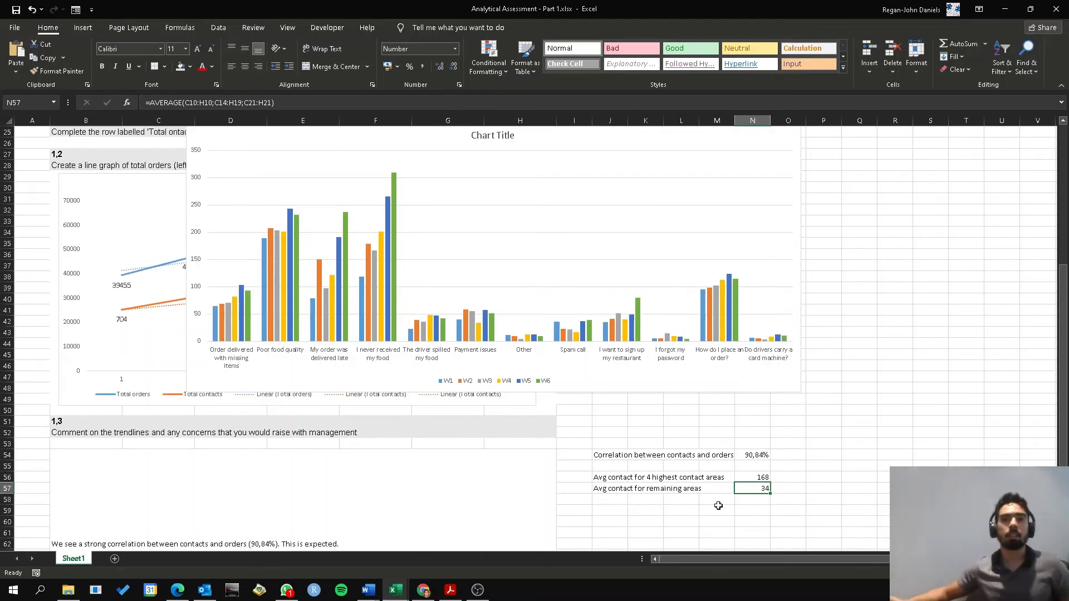
scroll(156, 440, "down", 5)
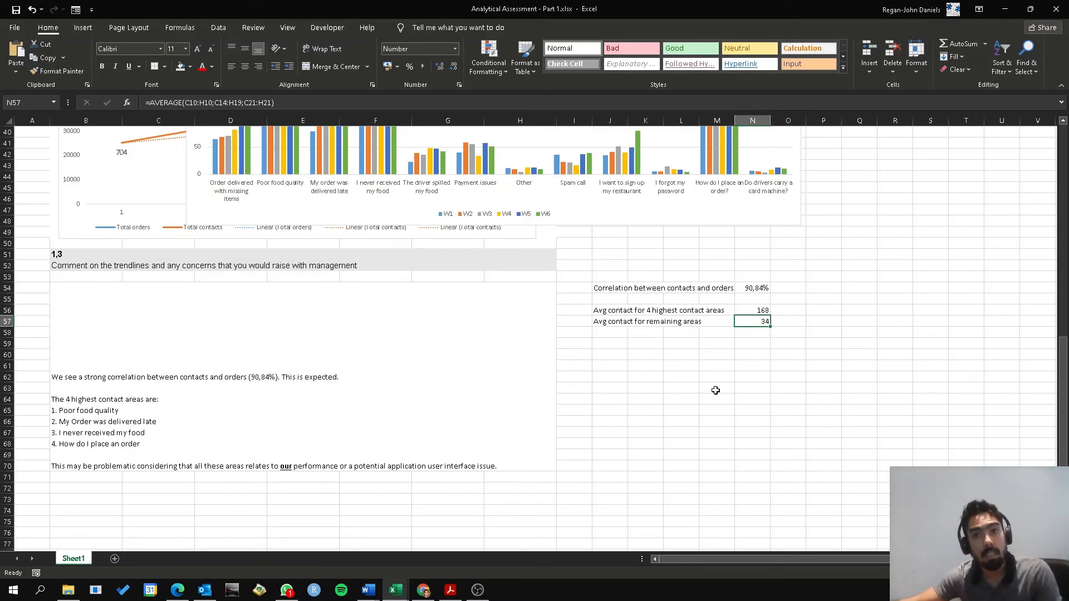
scroll(443, 493, "up", 3)
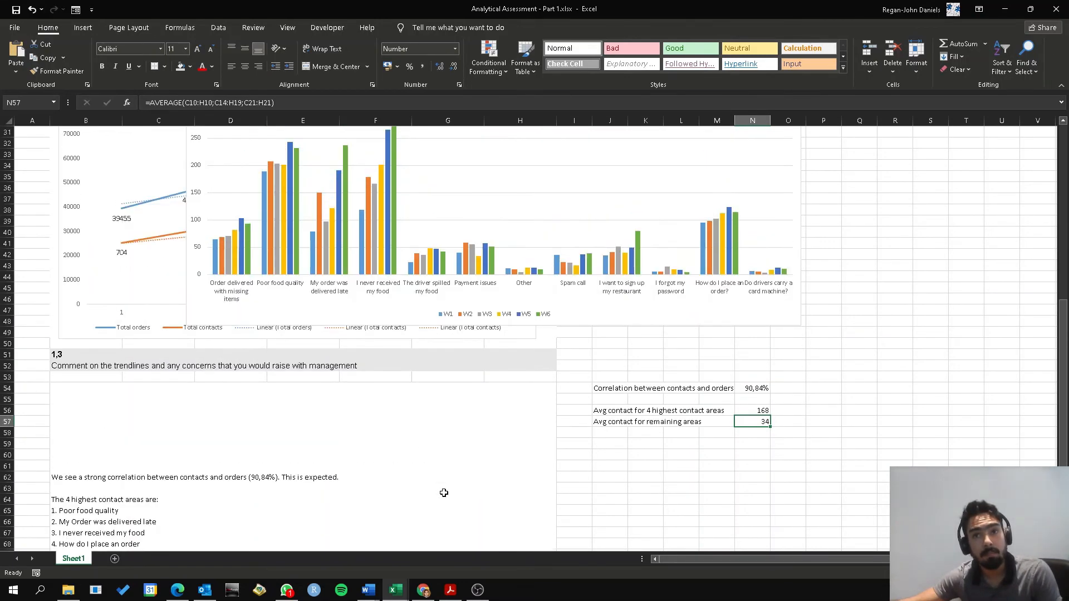
scroll(560, 489, "down", 2)
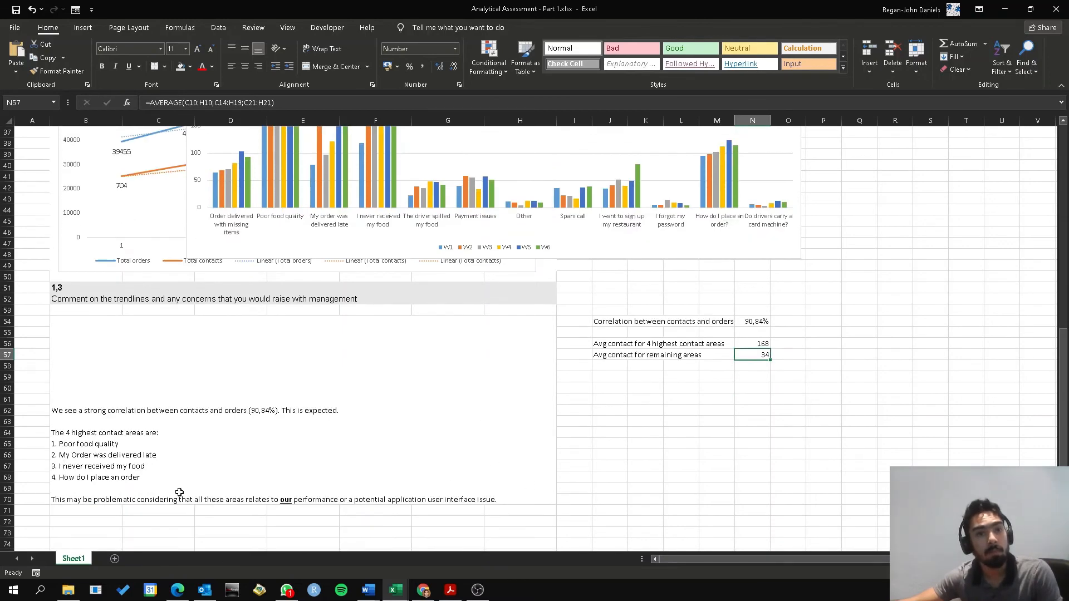
left_click(510, 502)
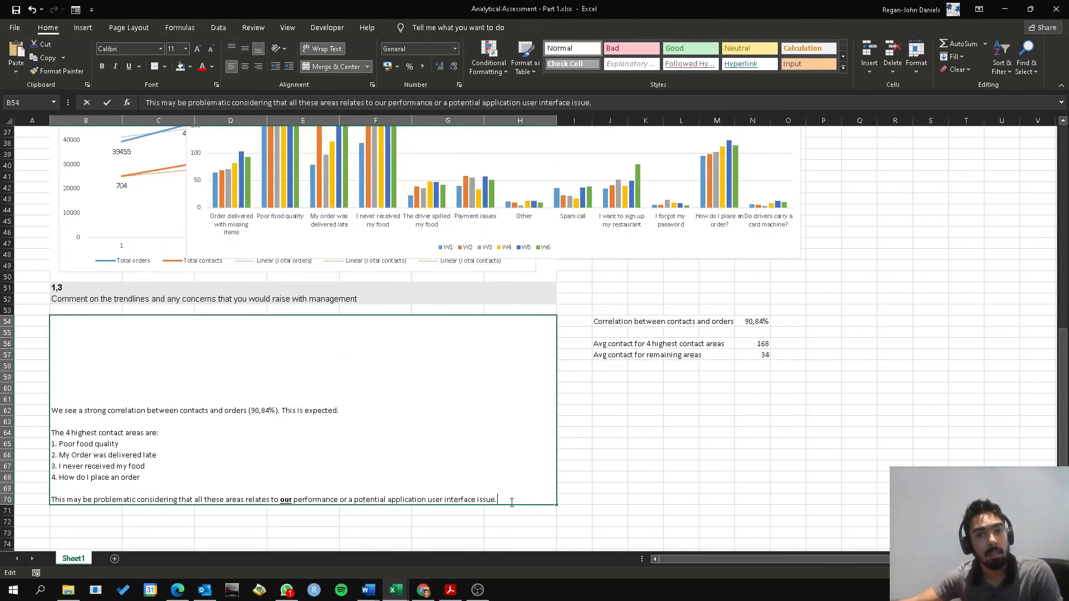
key("Down")
type("The a")
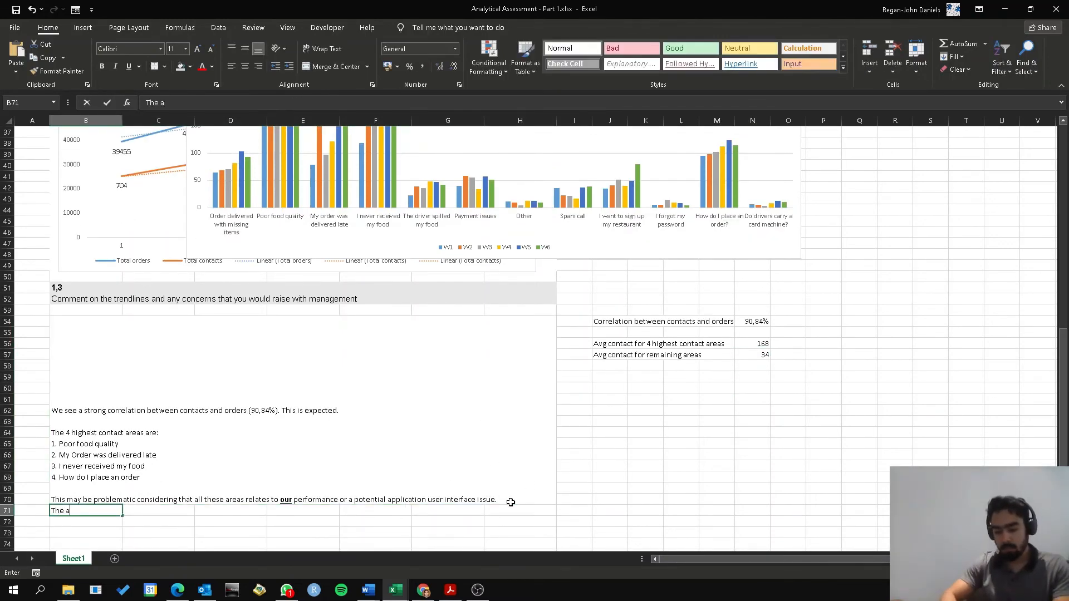
type("verage contact count for the")
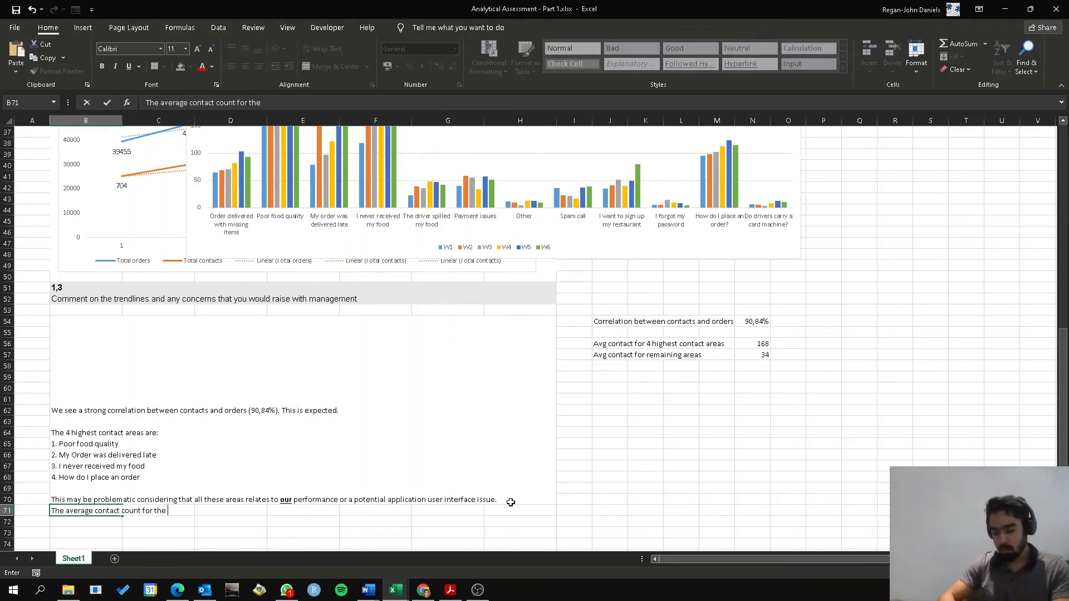
type(" 4 highest contact areas is 168 versus 34")
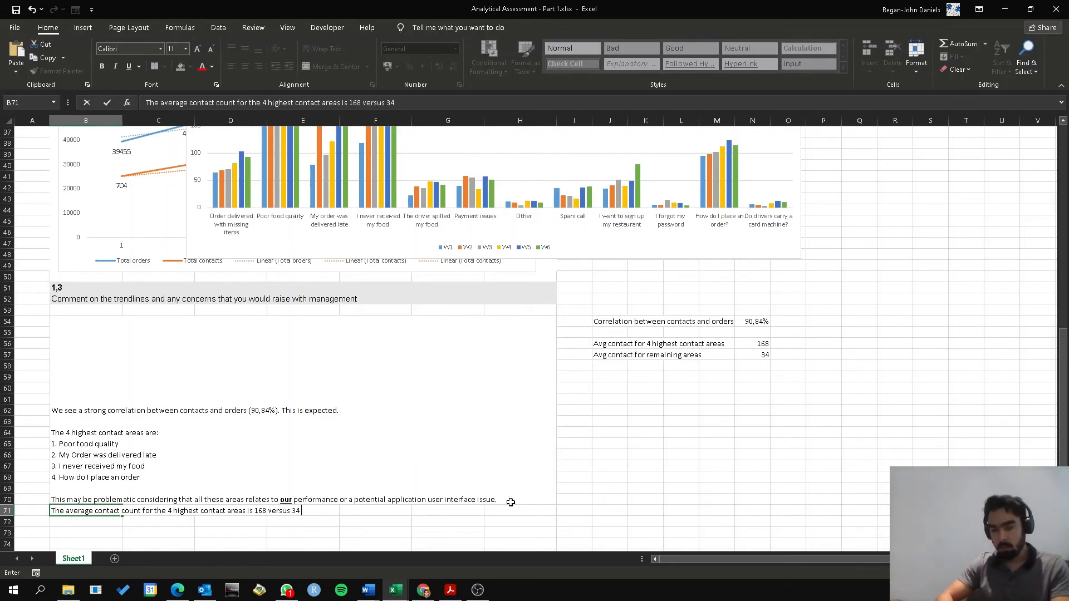
type("for the remainin")
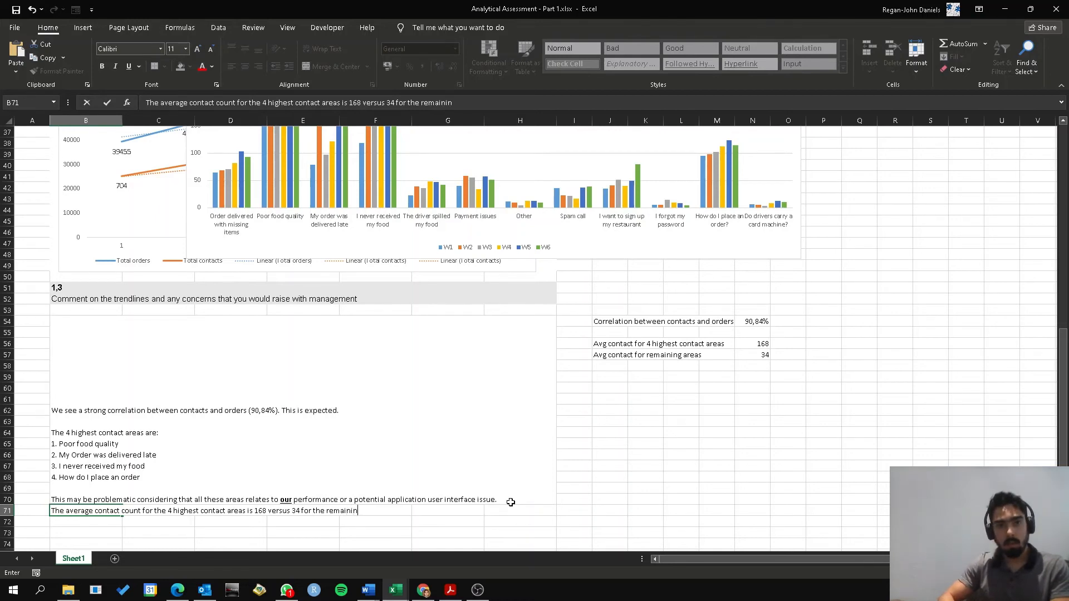
type("g areas.")
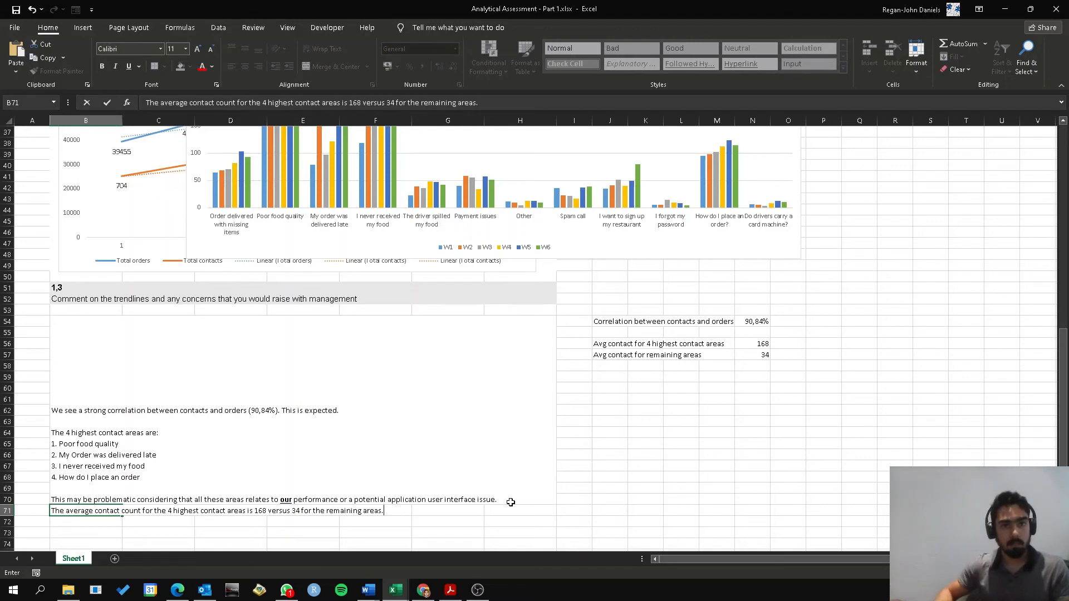
key("ctrl+Return")
Move the average contact count sentence from B71 into the merged 1,3 comment cell B54, as a new line after the last paragraph
key("F2")
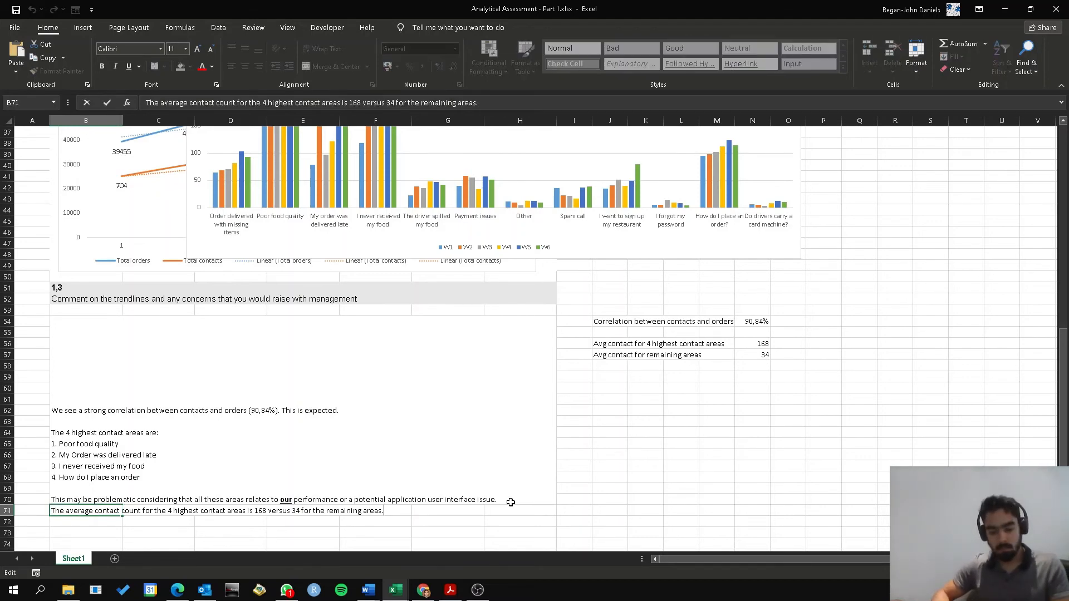
key("ctrl+shift+Left")
key("ctrl+shift+Left")
key("ctrl+shift+Left")
key("ctrl+shift+Left")
key("ctrl+shift+Left")
key("ctrl+shift+Left")
key("ctrl+shift+Left")
key("ctrl+shift+Left")
key("ctrl+shift+Left")
key("ctrl+shift+Left")
key("ctrl+shift+Left")
key("ctrl+shift+Left")
key("ctrl+shift+Left")
key("ctrl+shift+Left")
key("ctrl+shift+Left")
key("ctrl+shift+Left")
key("ctrl+shift+Left")
key("ctrl+shift+Left")
key("ctrl+shift+Left")
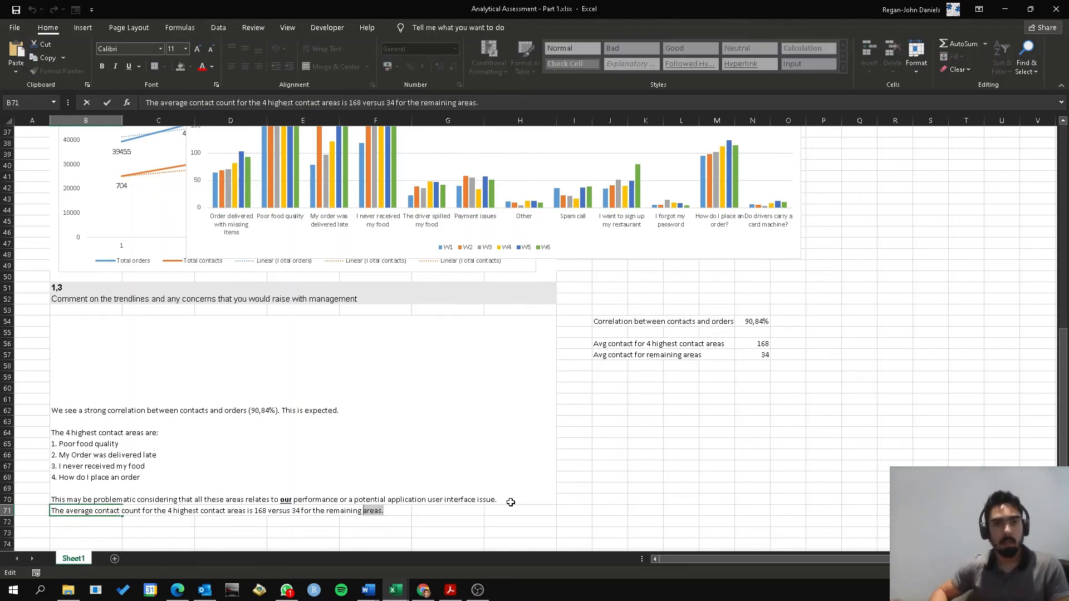
key("ctrl+x")
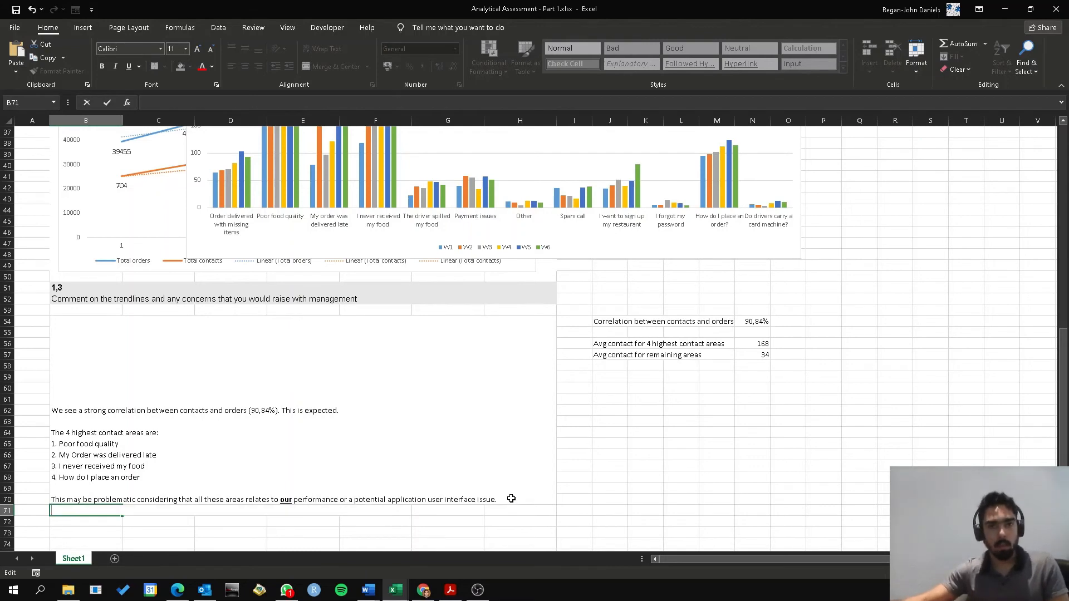
left_click(511, 501)
key("F2")
key("alt+Return")
key("ctrl+v")
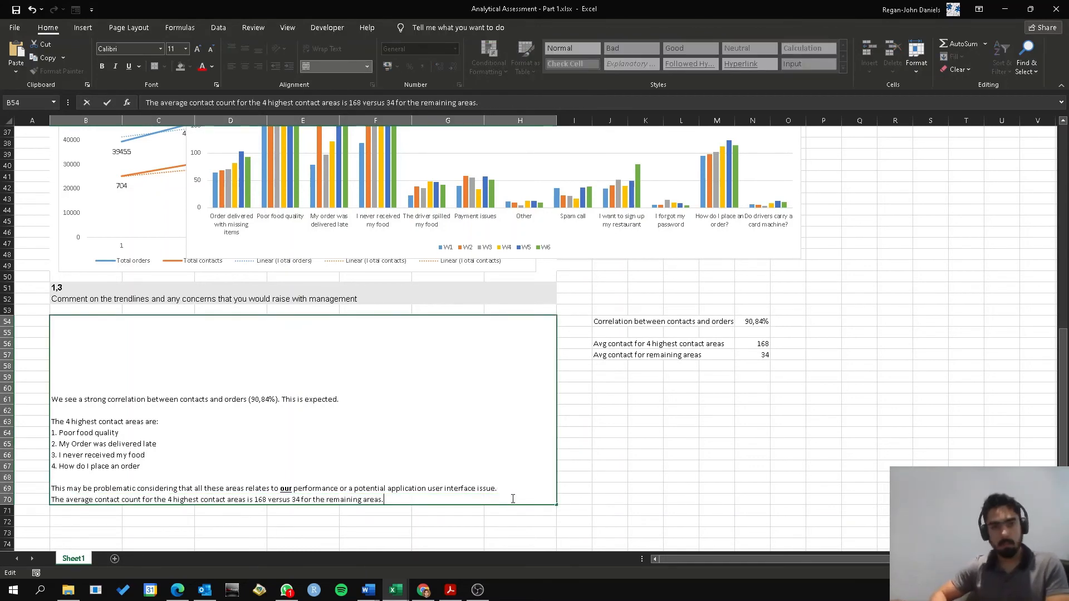
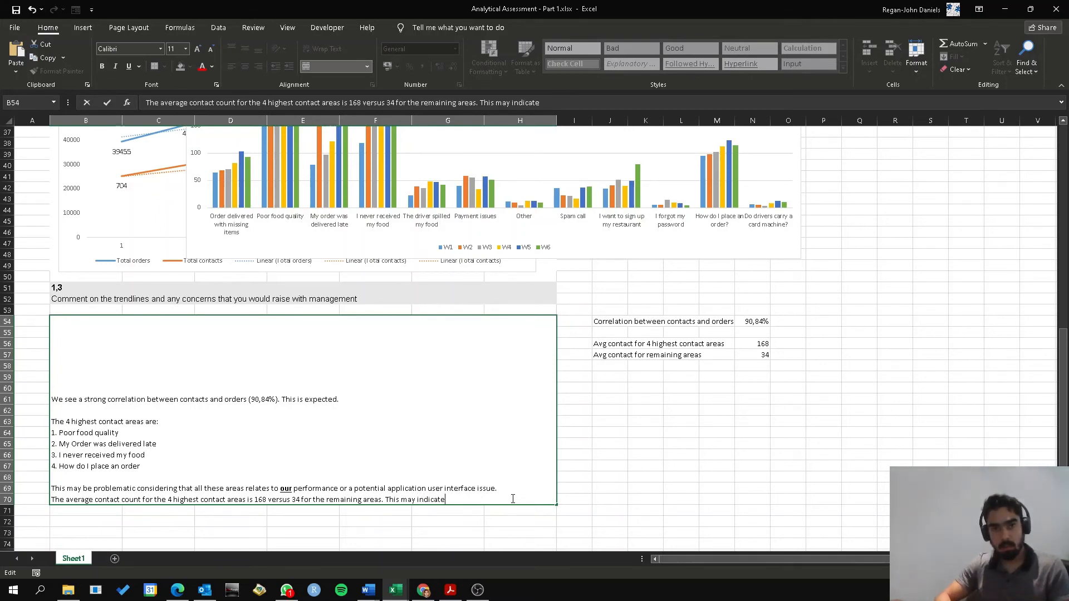
Finish the last sentence of the 1,3 comment with "that there is a developing problem that needs to be addressed." and add two line breaks
type("that there is a develop")
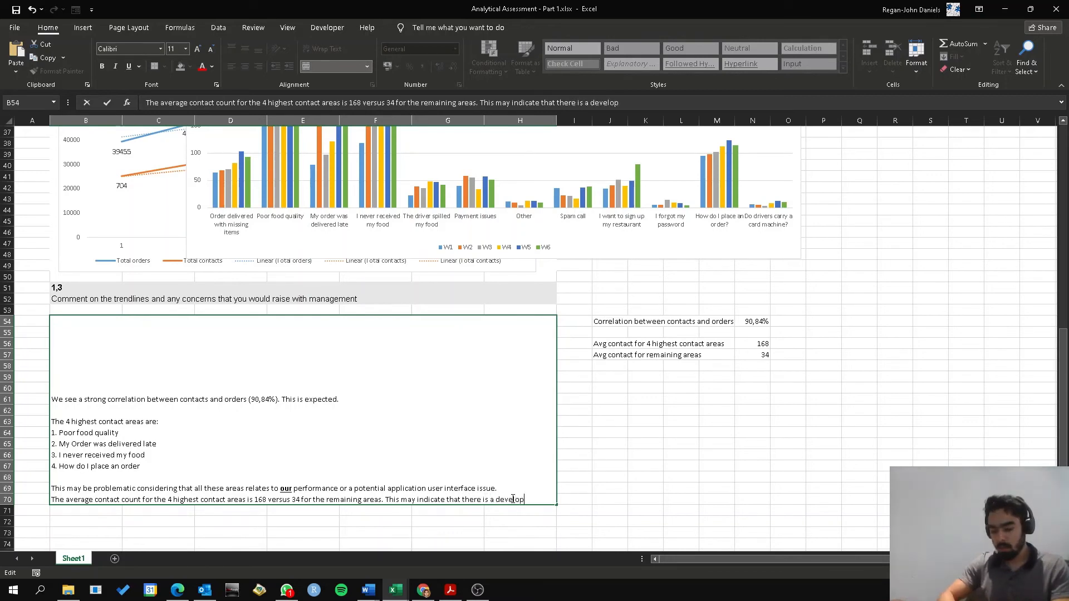
type("ing problem at")
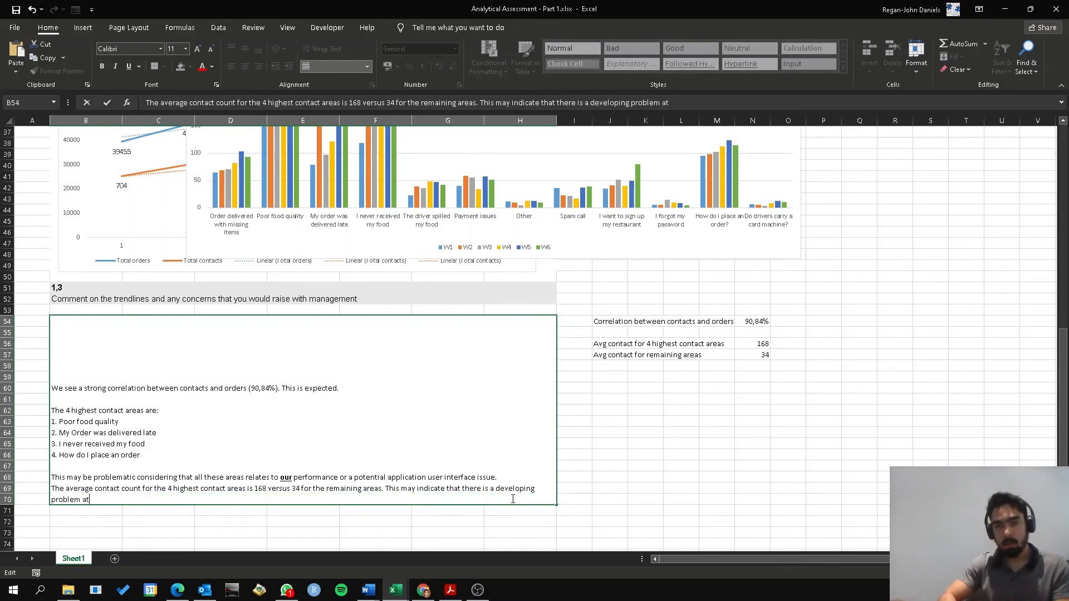
key("BackSpace")
key("BackSpace")
type("that ne")
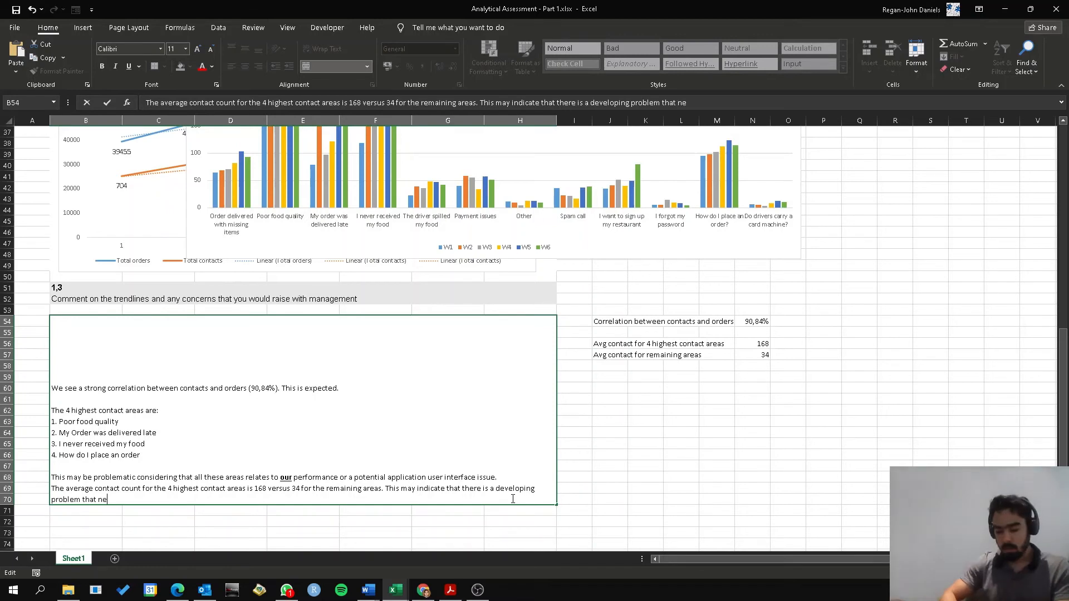
type("eds to be addr")
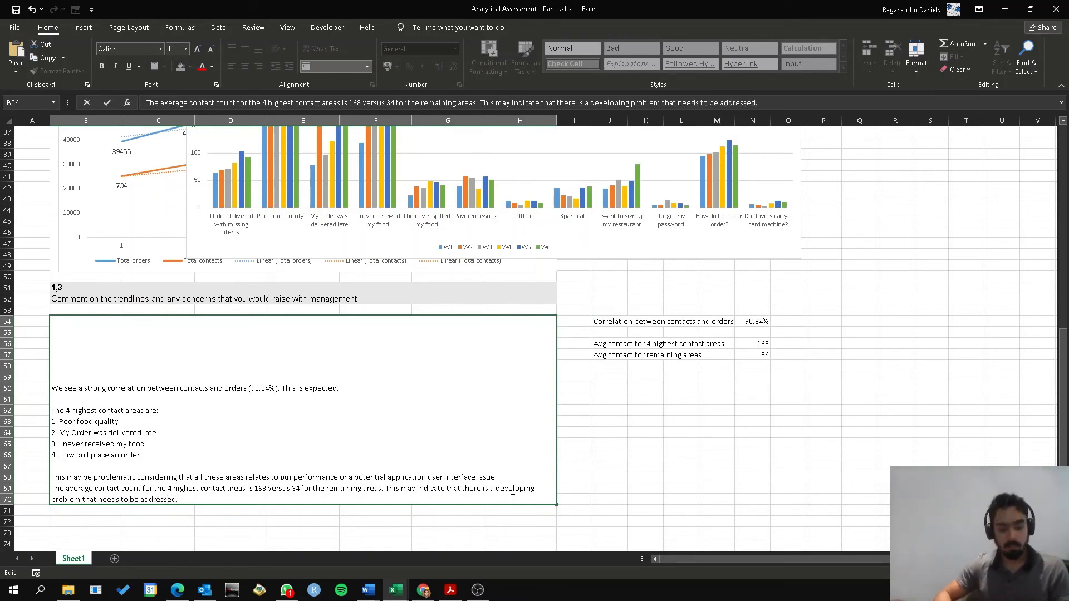
type("essed.")
key("alt+Return")
key("alt+Return")
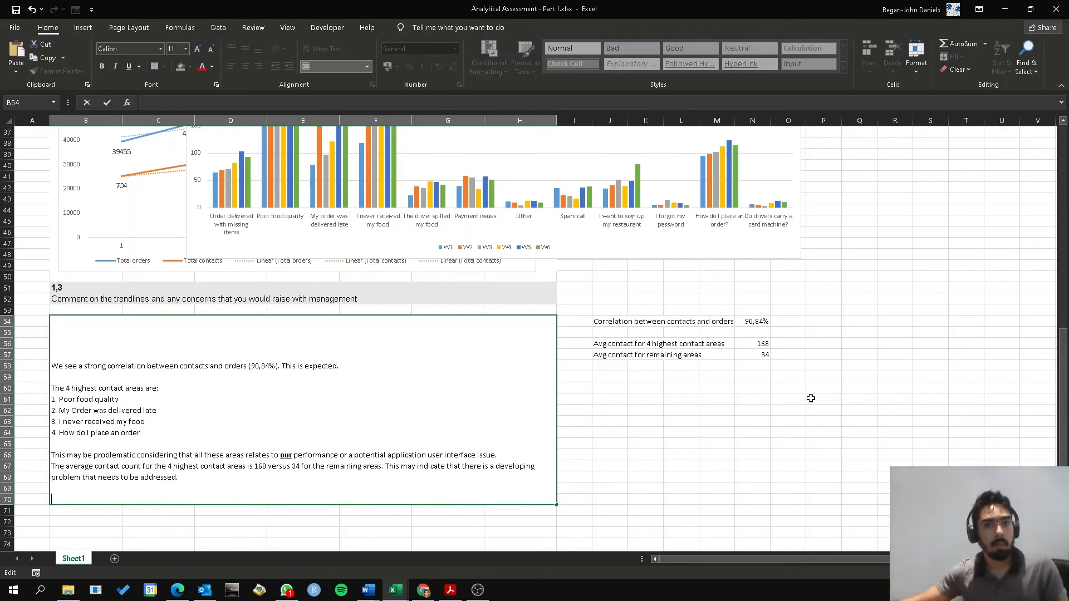
left_click(811, 398)
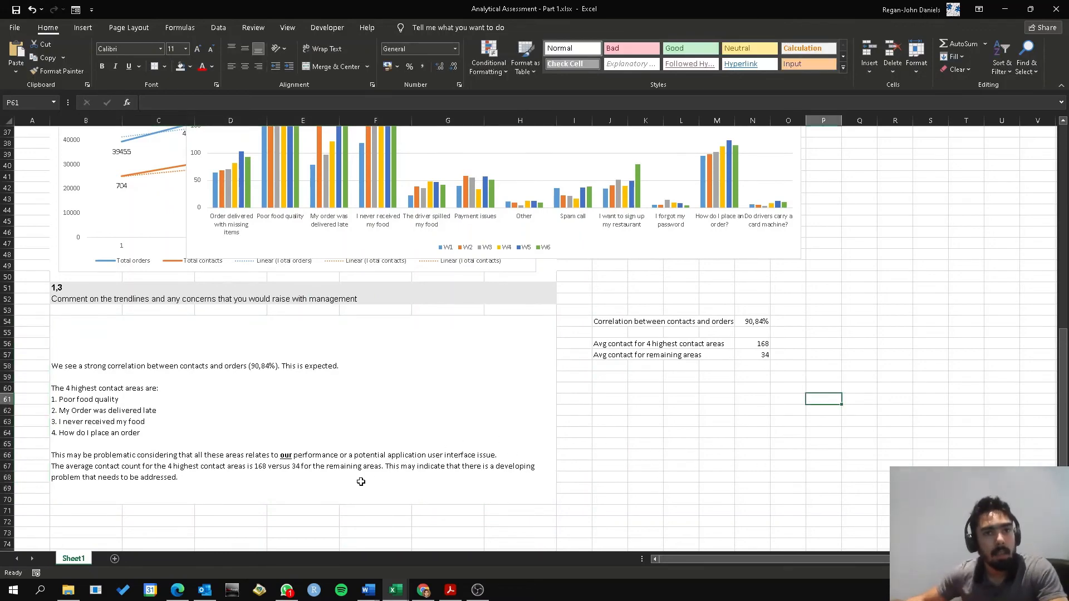
Examine the contact-reason column chart and contact data table against the areas listed in the 1,3 comment
scroll(361, 482, "up", 3)
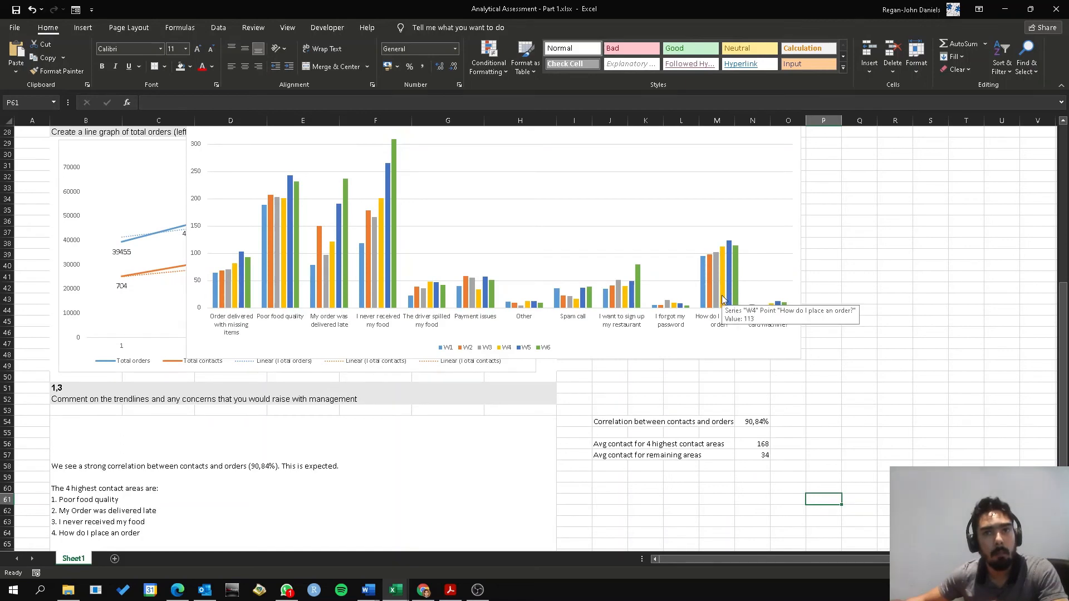
mouse_move(732, 294)
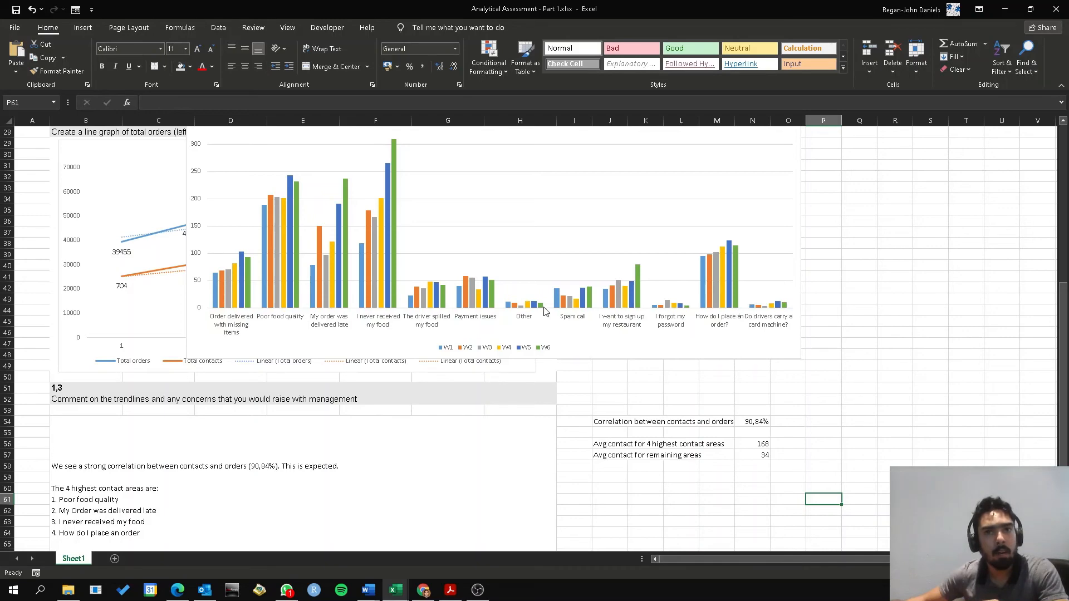
scroll(308, 532, "down", 3)
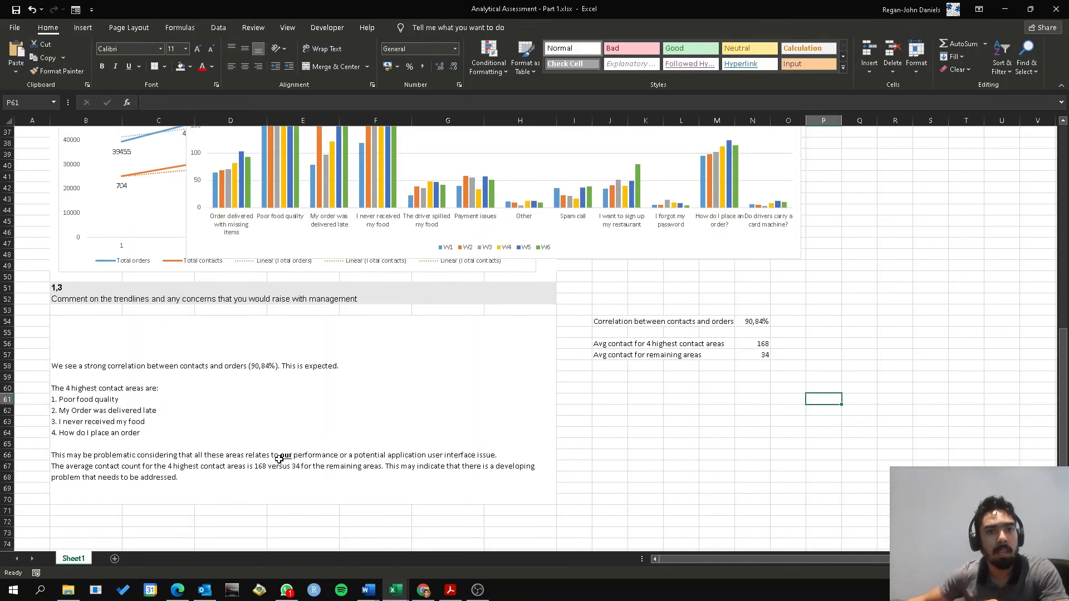
scroll(507, 462, "up", 3)
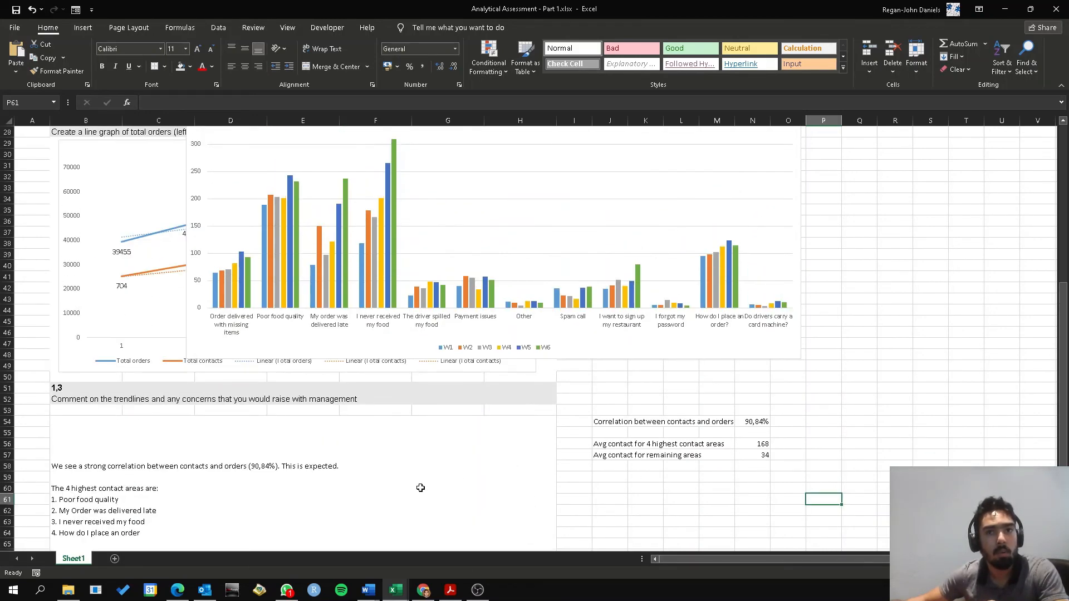
scroll(398, 511, "down", 3)
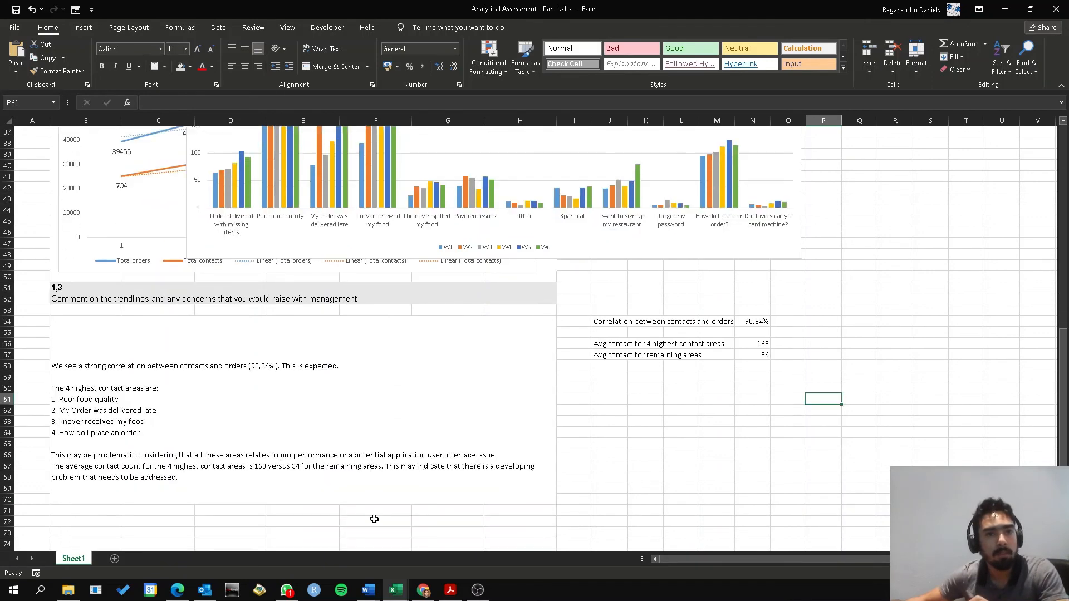
left_click(223, 496)
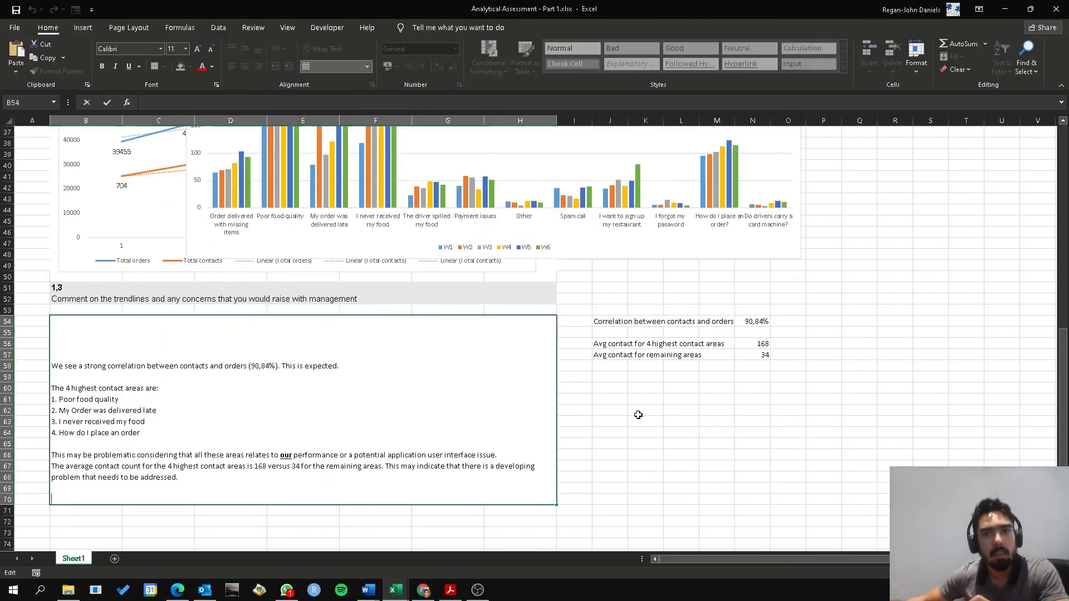
left_click(589, 418)
scroll(592, 430, "up", 7)
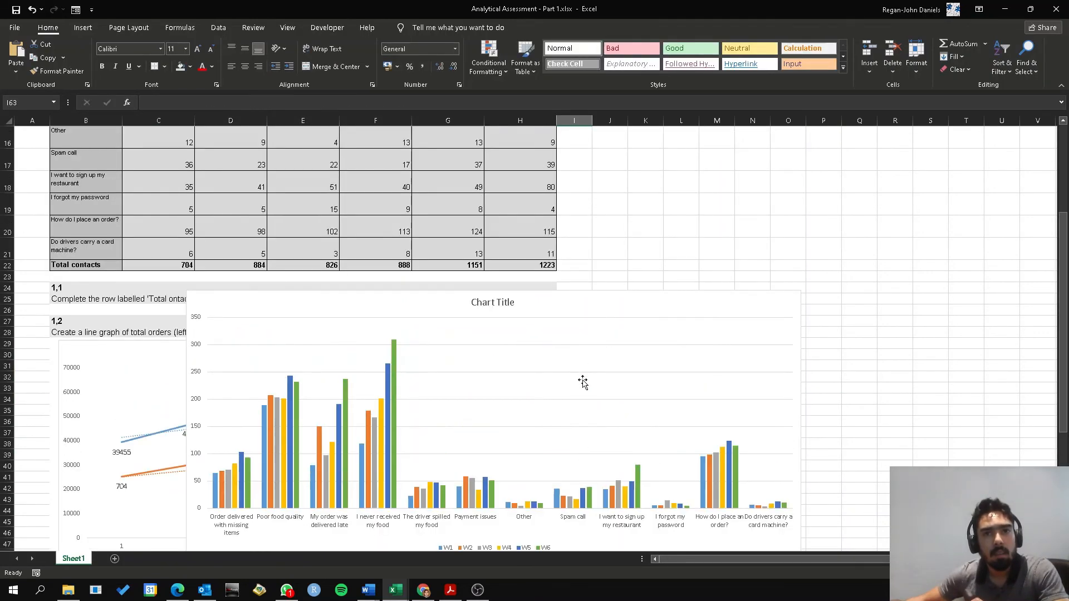
scroll(638, 468, "down", 6)
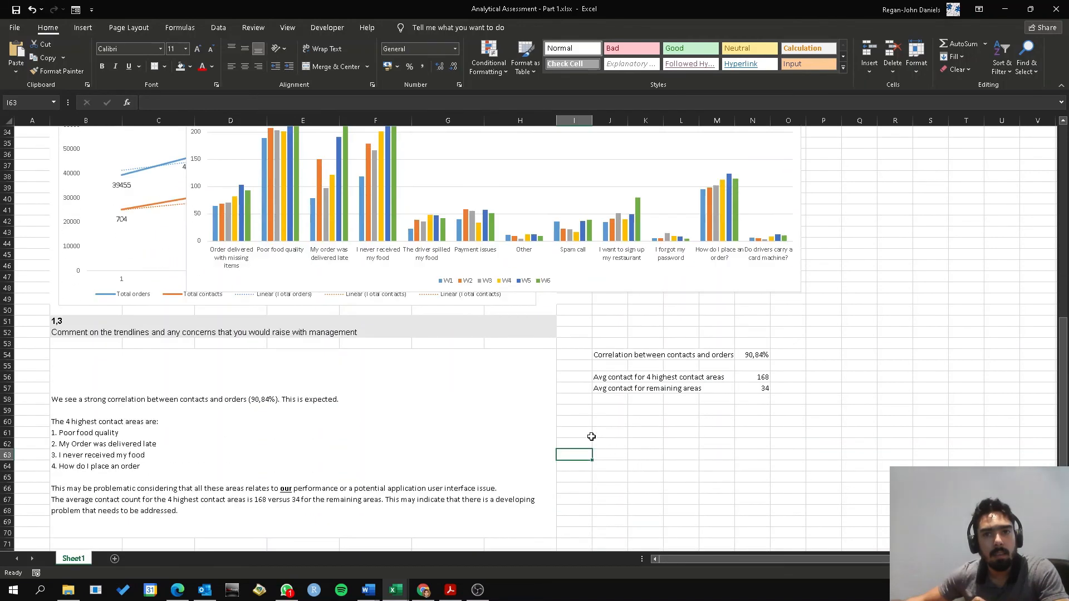
Copy the text "Poor food quality" from the 1,3 comment into I59
left_click(576, 414)
double_click(76, 444)
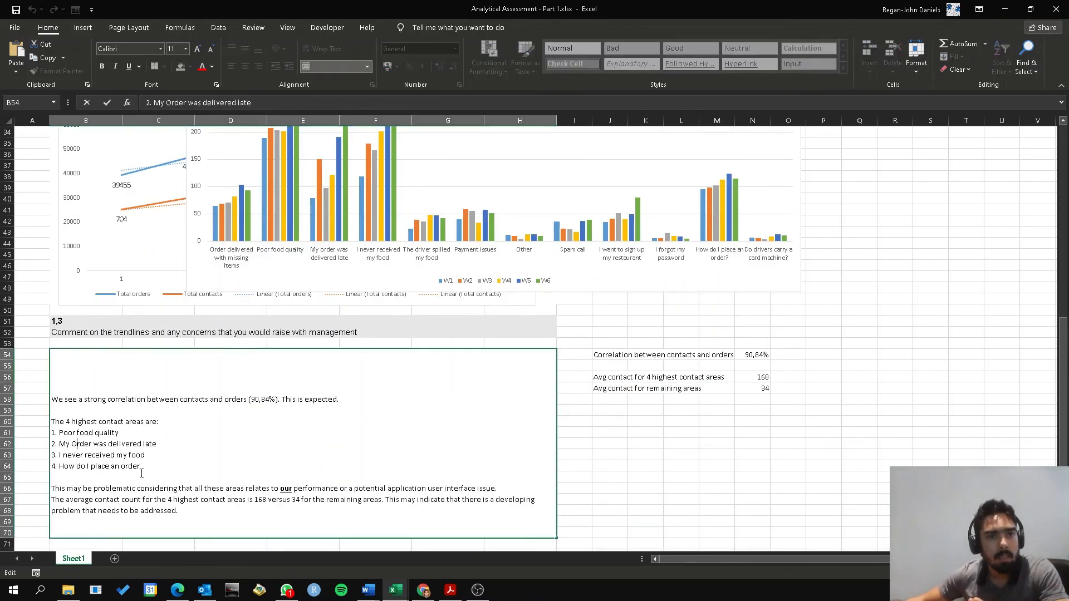
left_click_drag(119, 433, 56, 430)
key("ctrl+c")
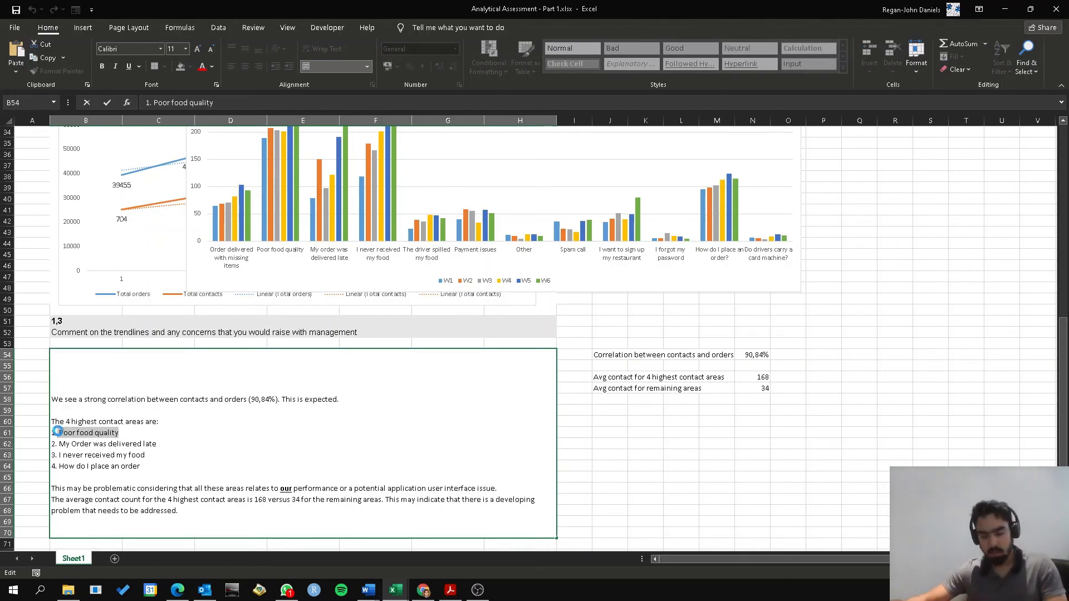
left_click(581, 411)
key("ctrl+v")
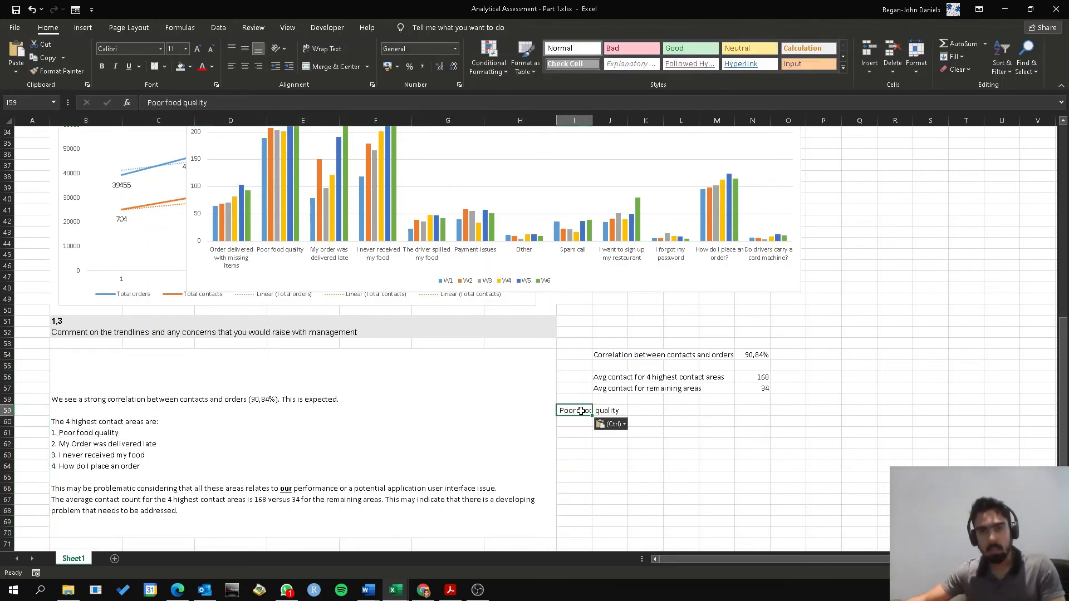
Copy the text "My Order was delivered late" from the 1,3 comment into I60
double_click(127, 441)
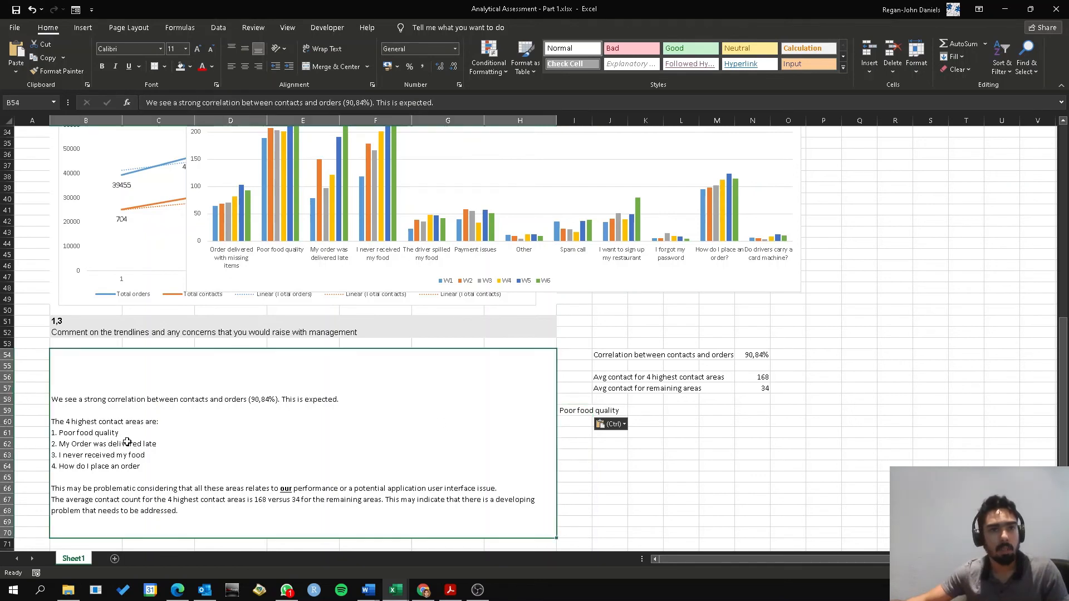
left_click_drag(157, 444, 60, 446)
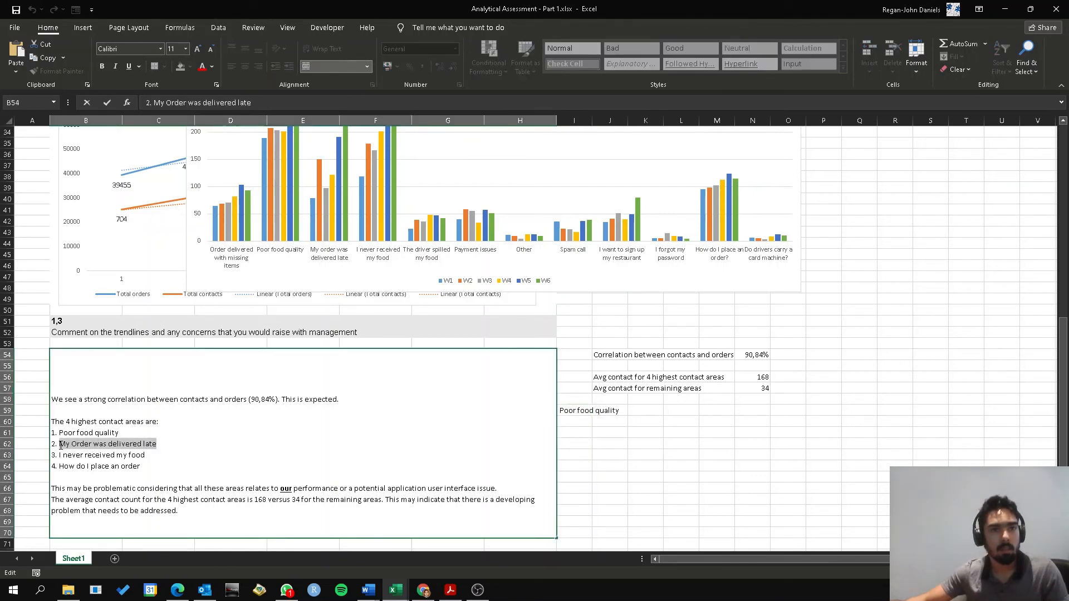
key("ctrl+c")
left_click(578, 423)
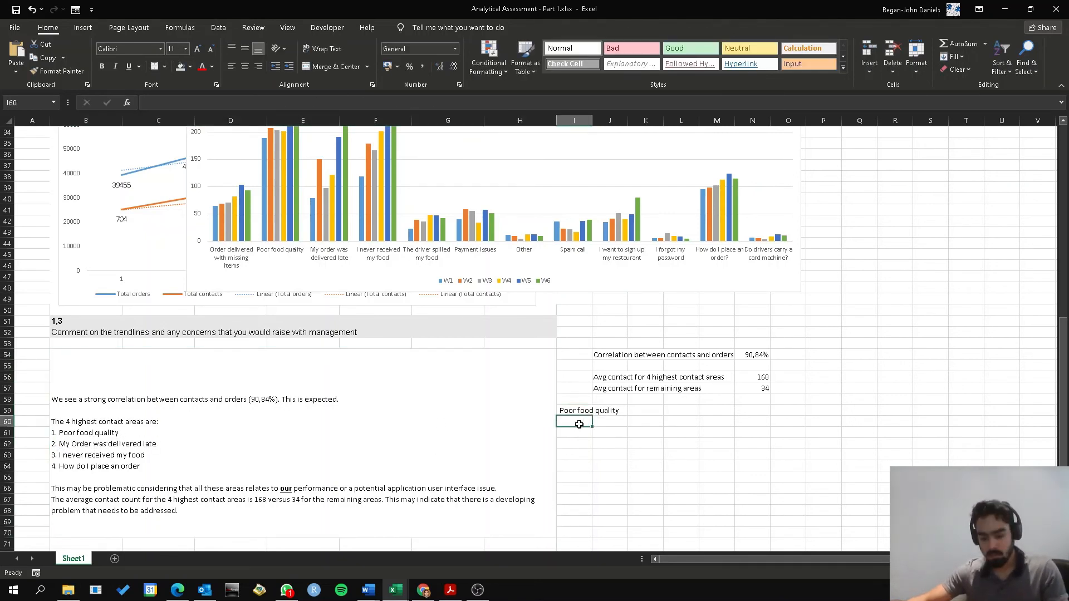
key("ctrl+v")
Copy the text "I never received my food" from the 1,3 comment into I61
double_click(142, 454)
left_click_drag(146, 456, 59, 455)
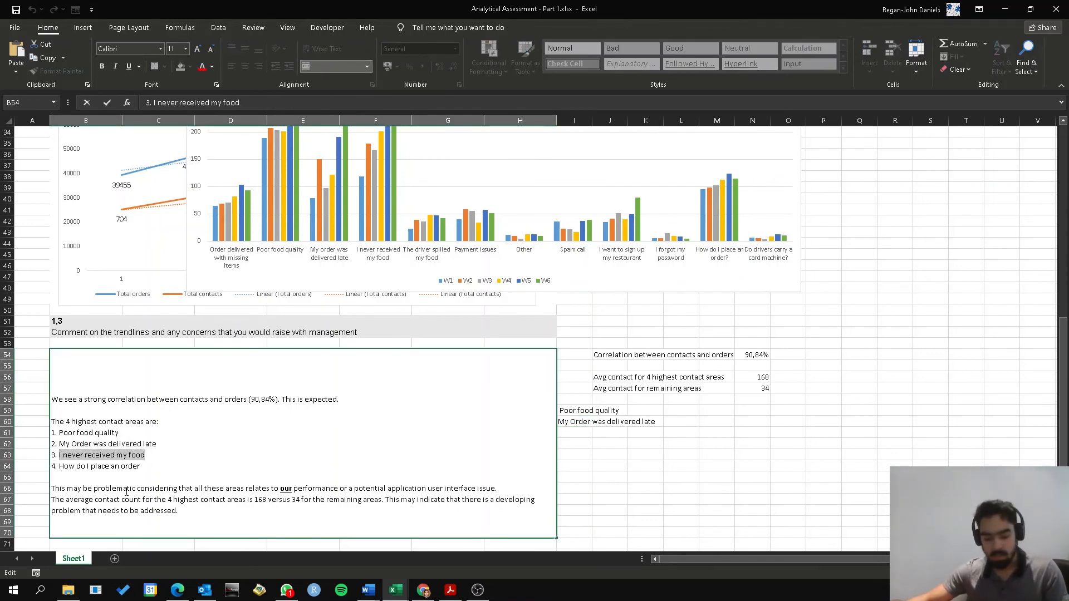
key("ctrl+c")
left_click(587, 434)
key("ctrl+v")
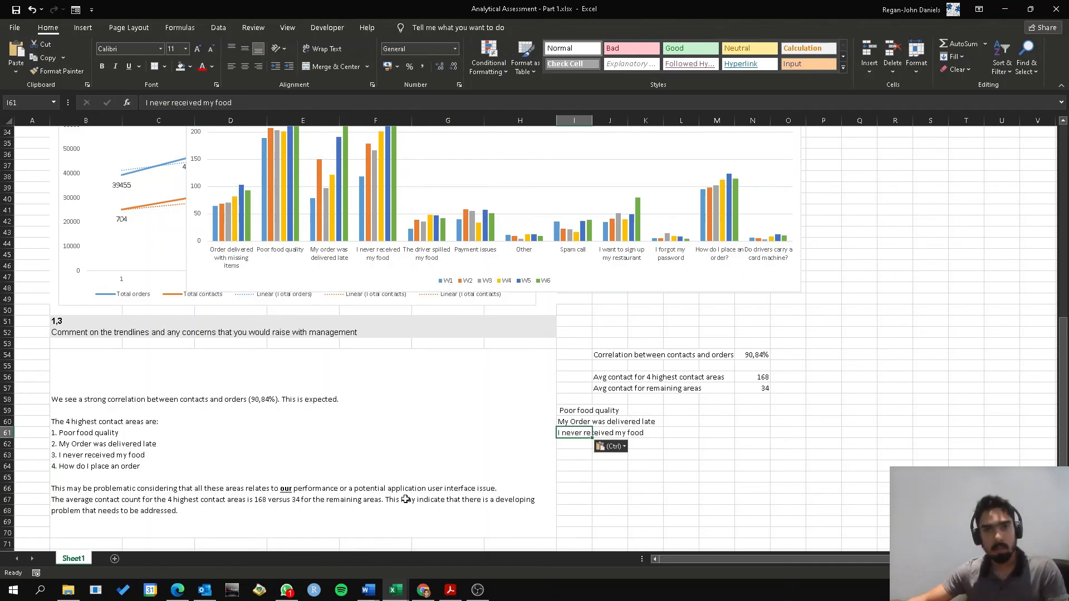
Copy "How do I place an order" from the 1,3 comment into I62, and autofit column I to its contents
left_click(135, 464)
double_click(135, 464)
left_click_drag(140, 466, 60, 469)
key("ctrl+c")
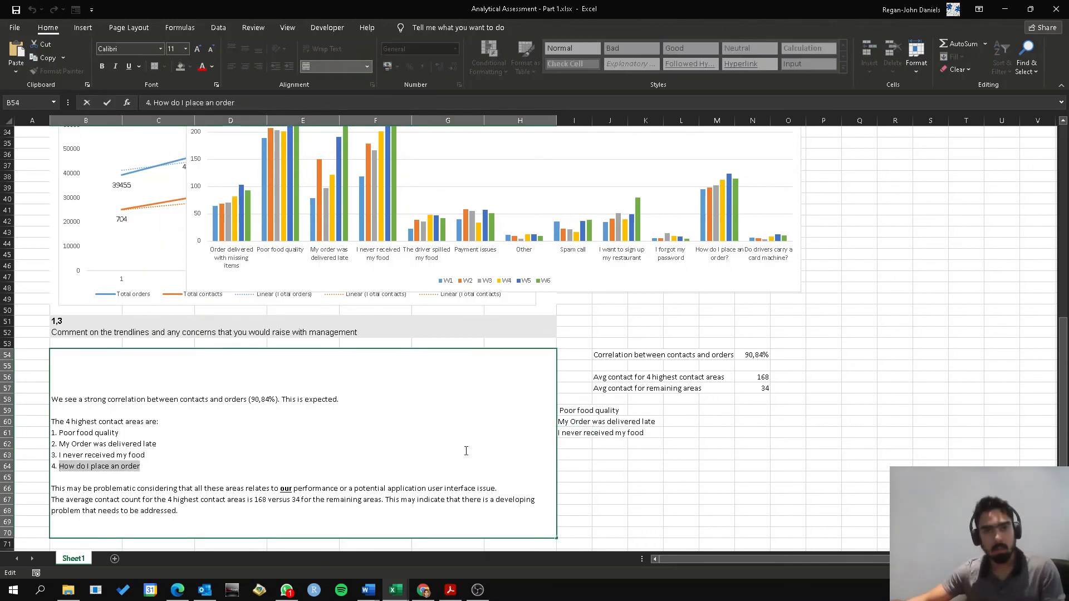
left_click(564, 445)
key("ctrl+v")
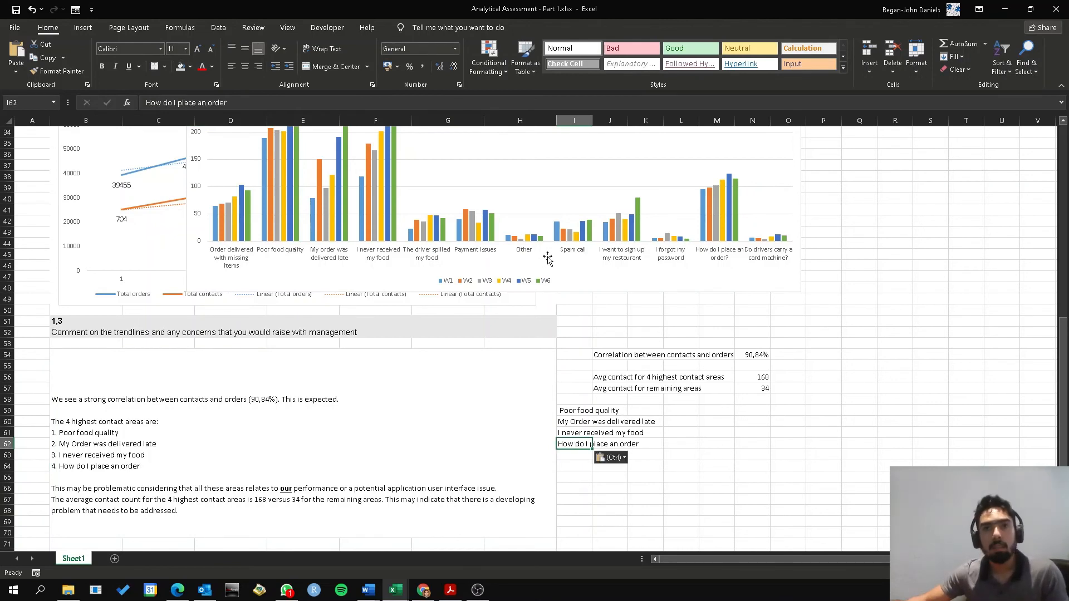
left_click(610, 340)
double_click(592, 121)
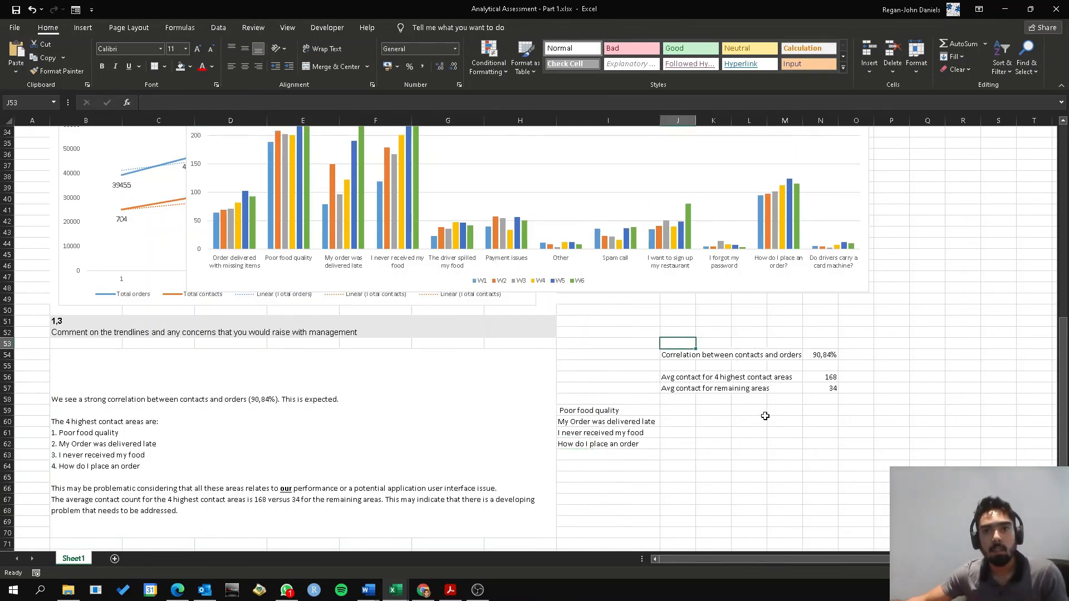
Insert a line sparkline in J59 using the "Poor food quality" row, C11:H11, as its data range
left_click(673, 413)
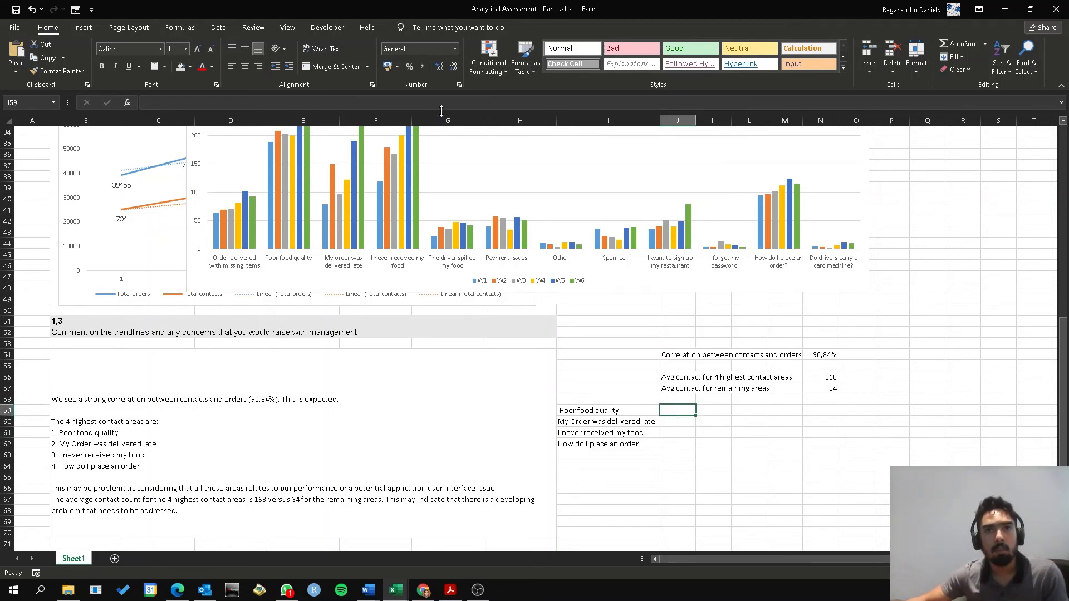
left_click(83, 27)
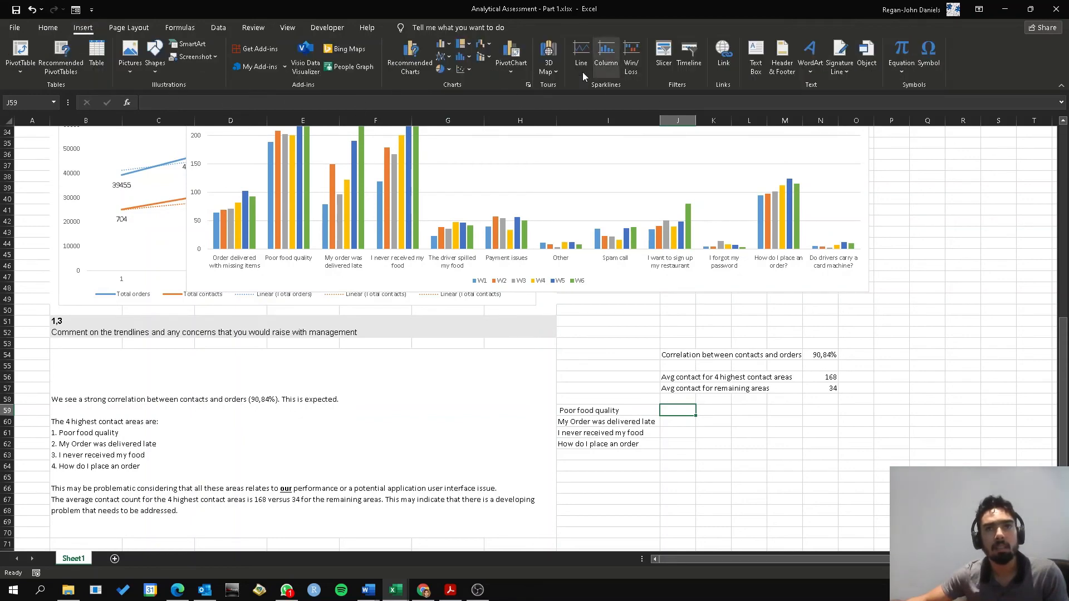
left_click(582, 55)
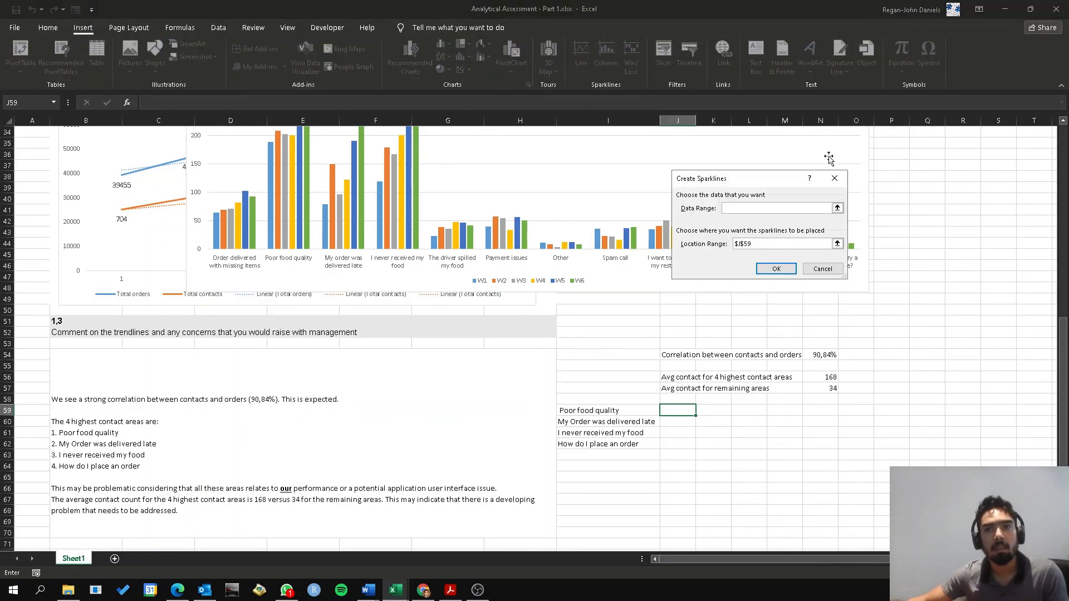
scroll(373, 334, "up", 8)
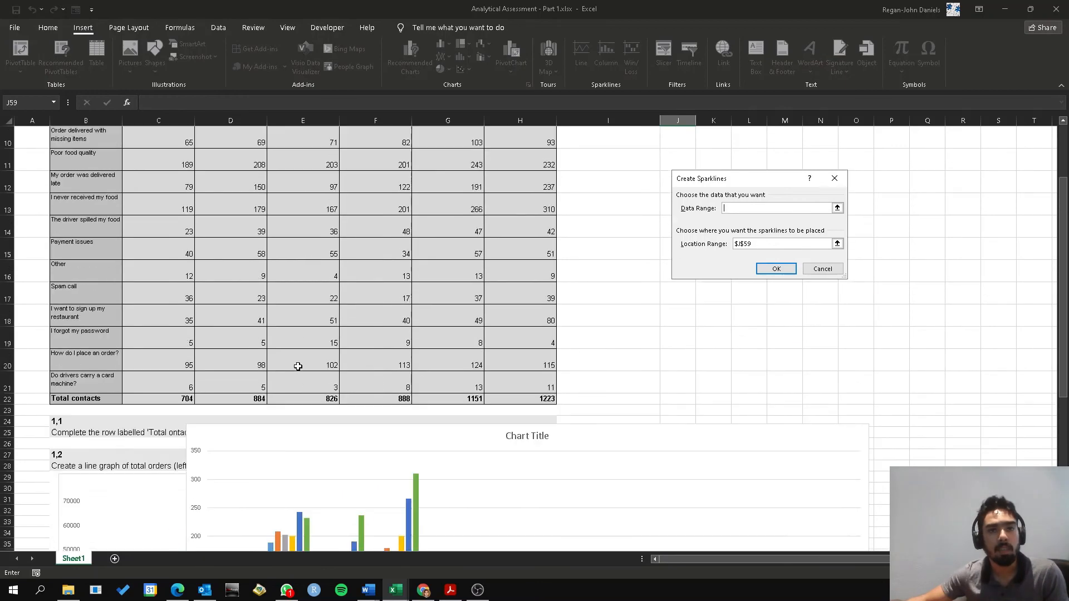
scroll(298, 366, "down", 5)
scroll(272, 347, "up", 9)
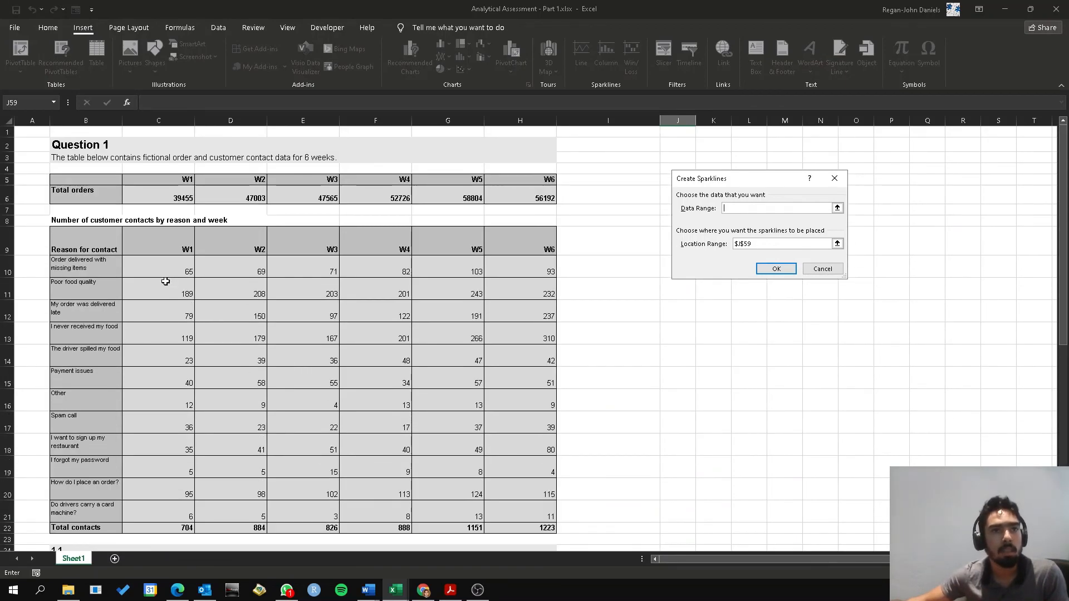
left_click_drag(155, 286, 523, 282)
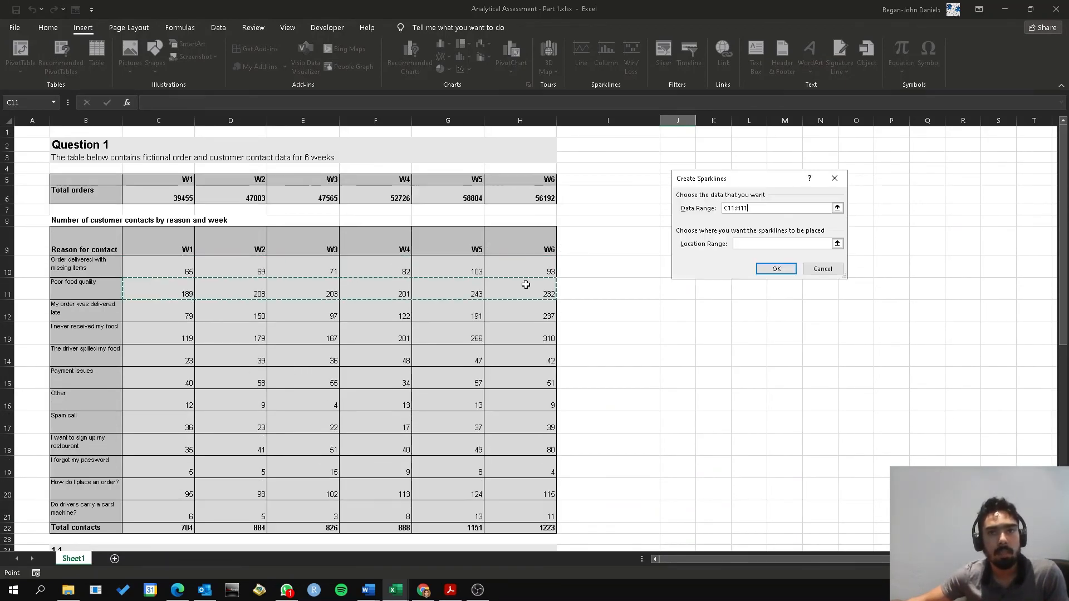
left_click(777, 269)
scroll(708, 408, "down", 10)
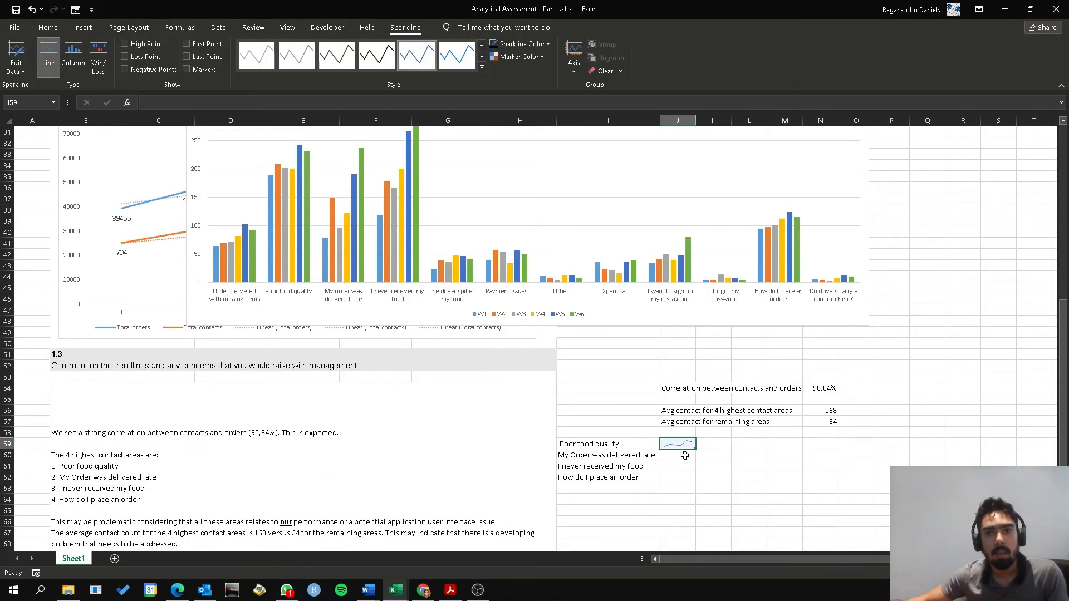
Fill the line sparkline from J59 down to J61 and open J60 for editing
left_click(685, 456)
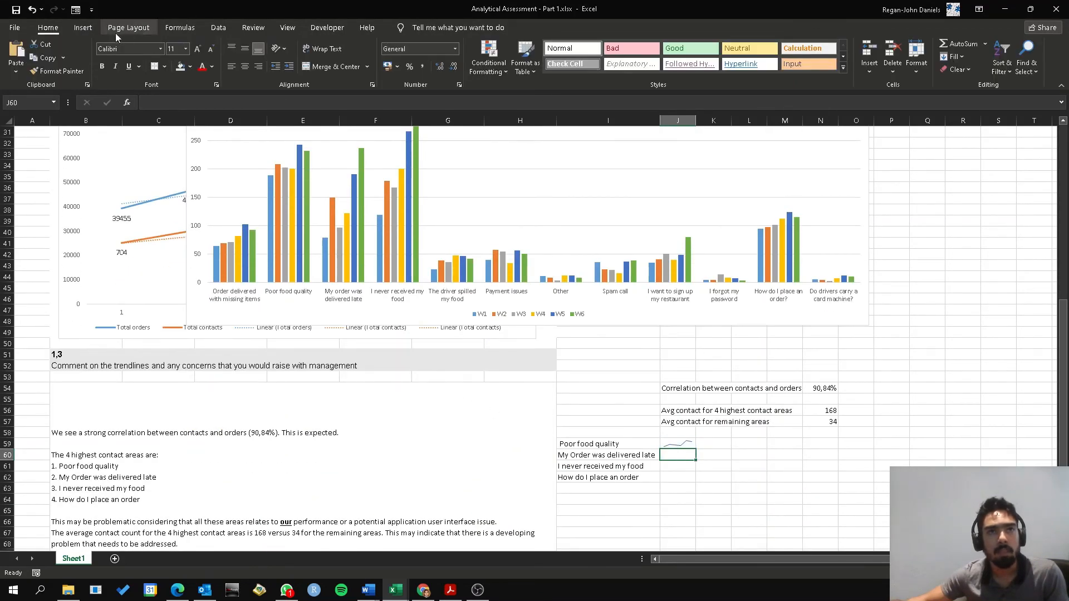
left_click(82, 28)
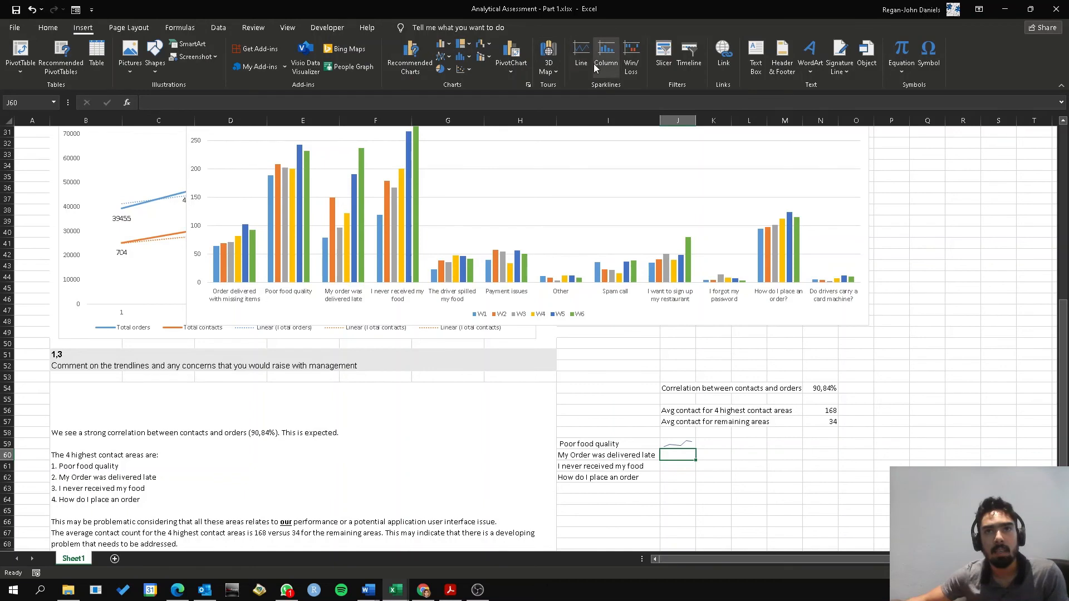
left_click(688, 442)
left_click_drag(695, 449, 704, 467)
double_click(678, 455)
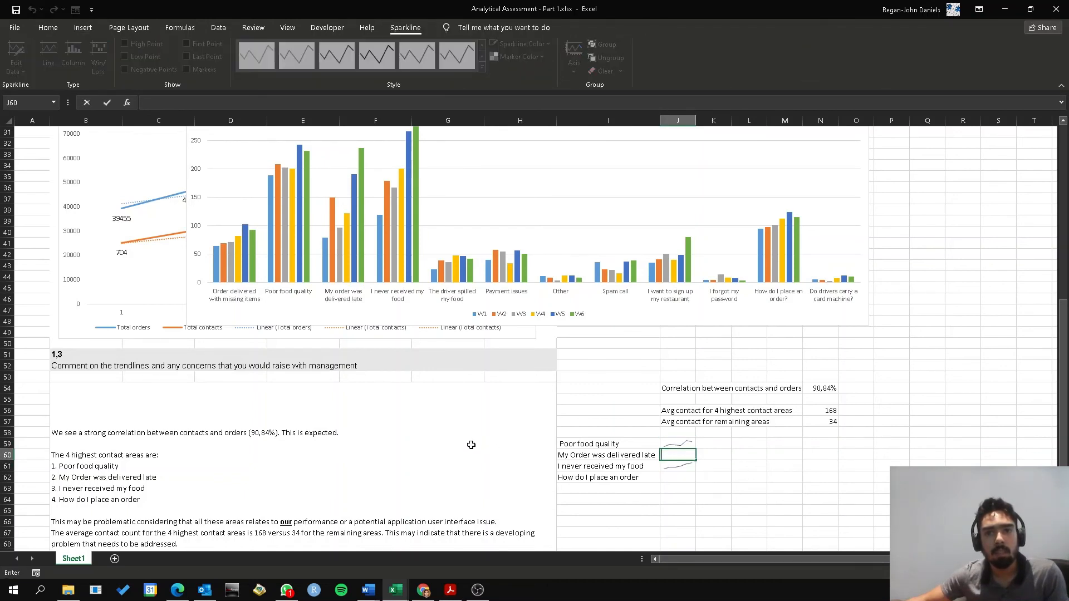
Leave cell editing in J60 and undo the sparkline fill from J59 down to J61
key("Escape")
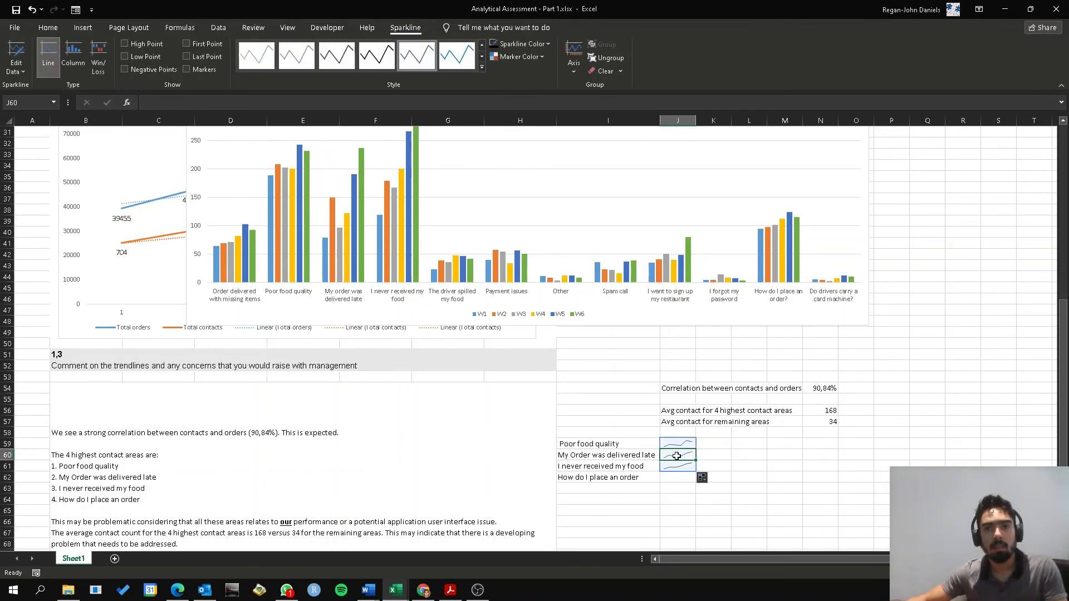
scroll(563, 488, "up", 1)
scroll(444, 429, "up", 9)
scroll(449, 422, "down", 10)
key("ctrl+z")
Insert a line sparkline in J60 using the "My order was delivered late" row, C12:H12, as its data range
left_click(683, 459)
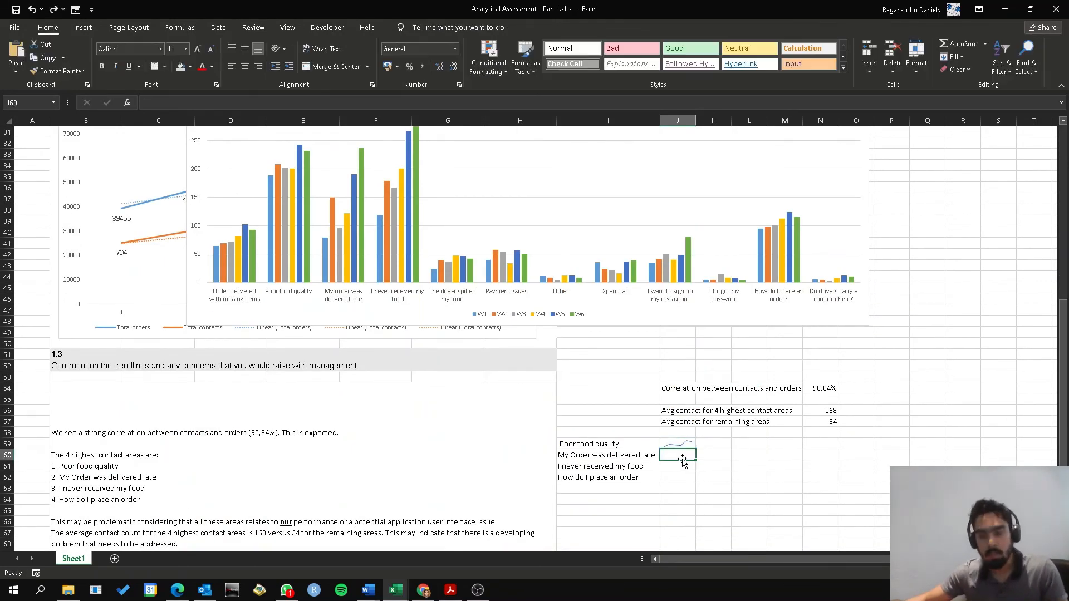
left_click(83, 27)
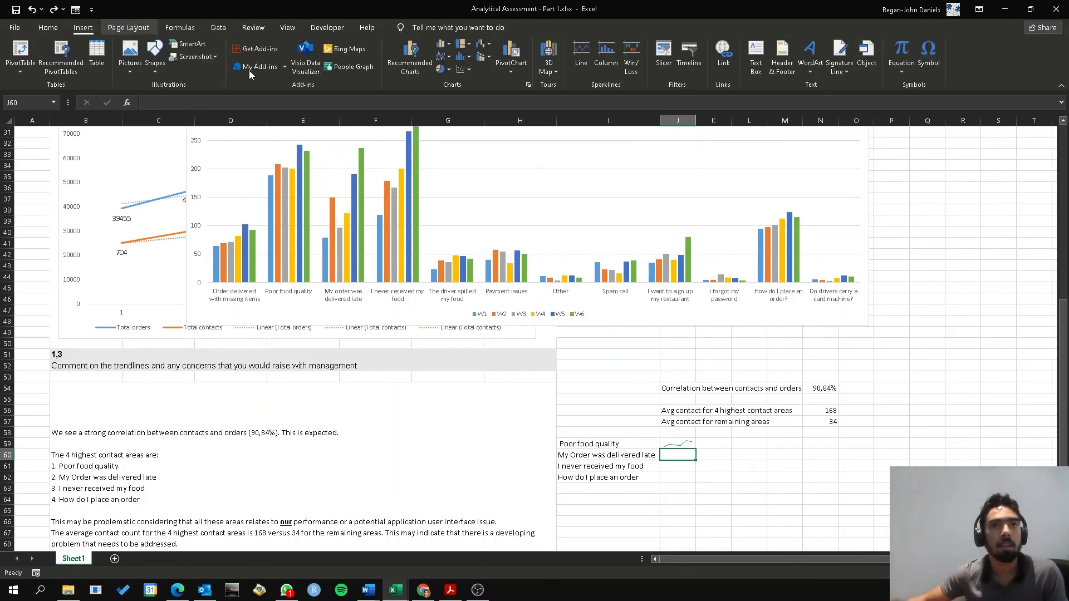
left_click(579, 61)
scroll(114, 404, "up", 8)
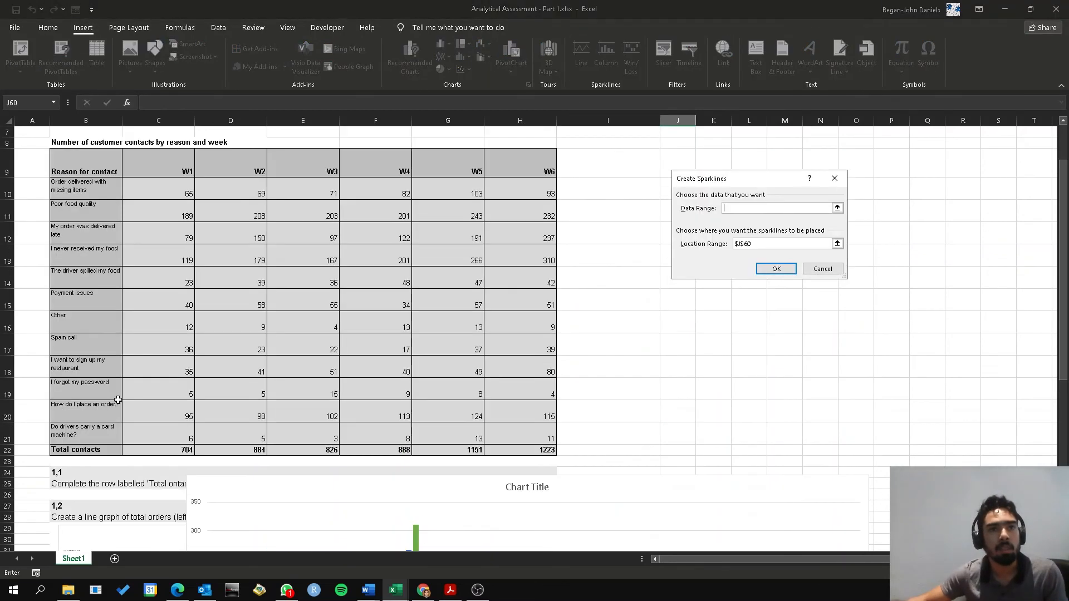
left_click_drag(138, 234, 522, 248)
left_click(777, 268)
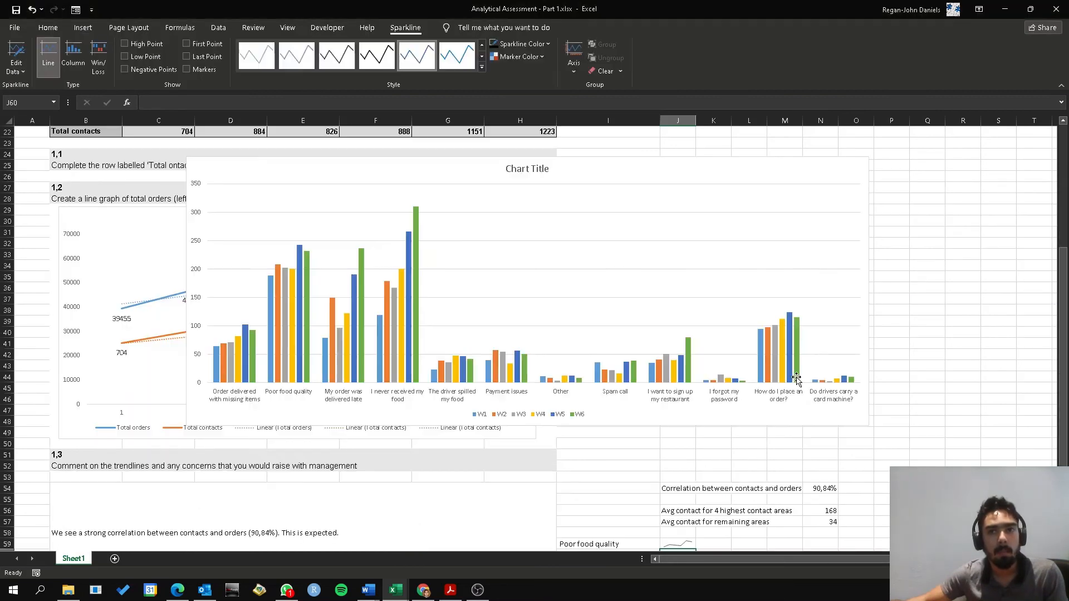
Insert a line sparkline in J61 using the "I never received my food" row, C13:H13, as its data range
left_click(683, 399)
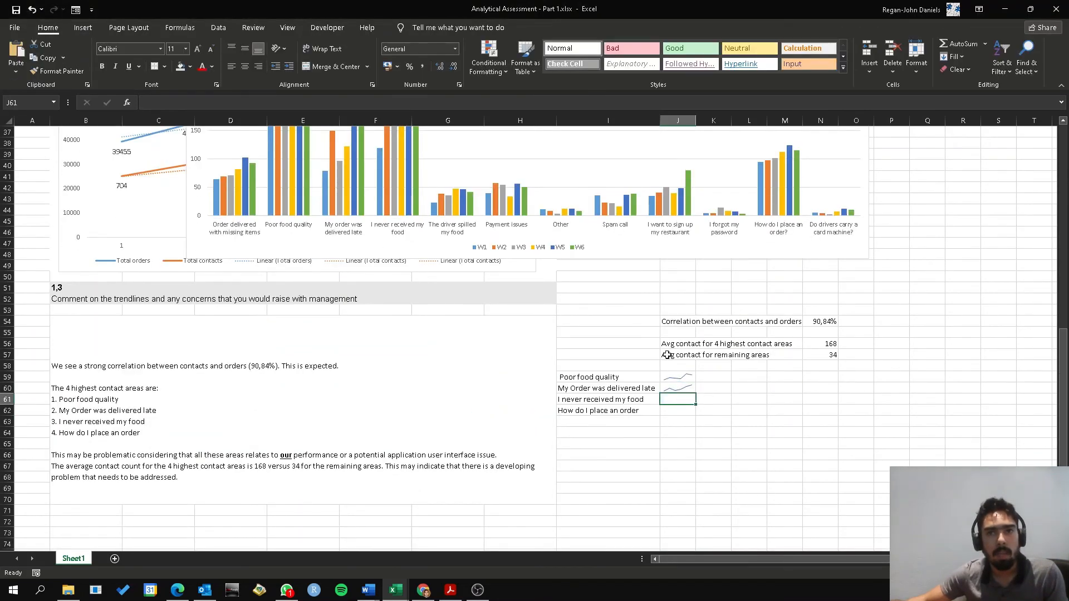
left_click(83, 28)
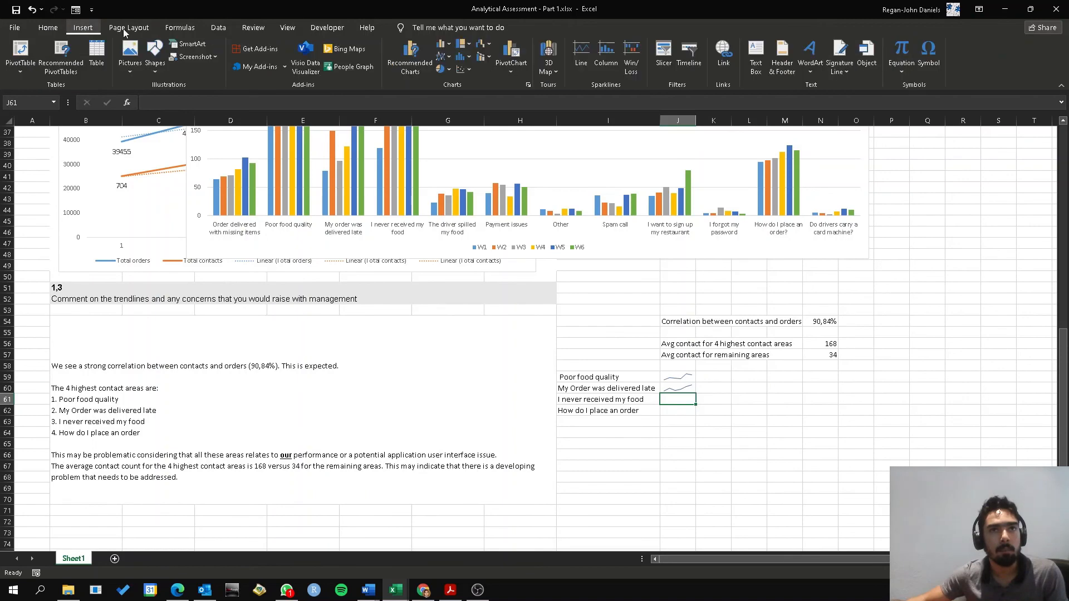
left_click(580, 55)
scroll(267, 308, "up", 1)
scroll(267, 308, "up", 9)
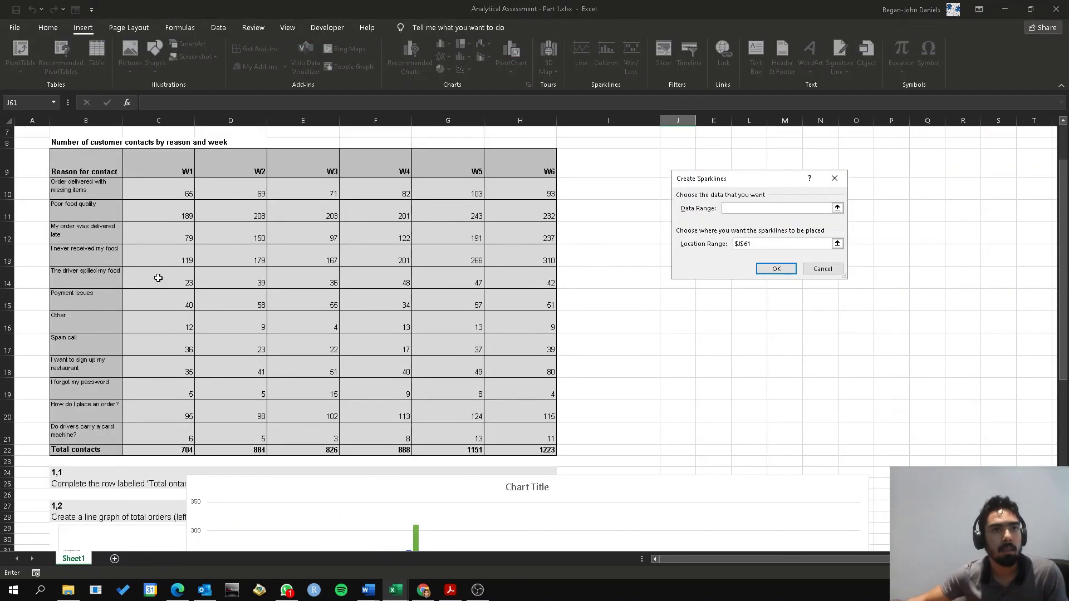
left_click_drag(154, 257, 508, 262)
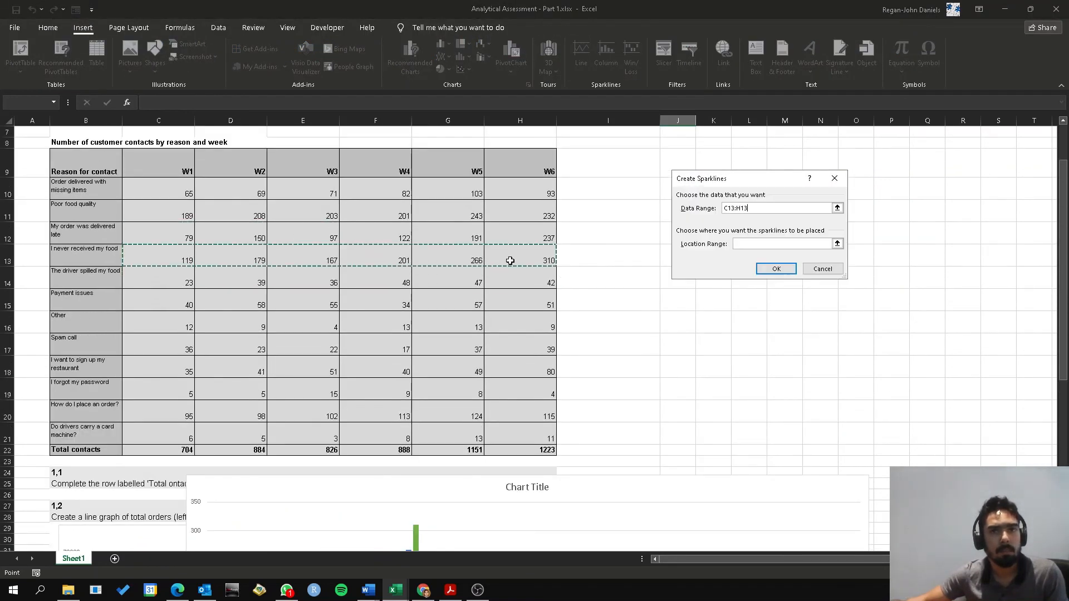
left_click(791, 272)
Insert a line sparkline in J62 using the "How do I place an order?" row, C20:H20, as its data range
scroll(786, 302, "down", 9)
left_click(682, 444)
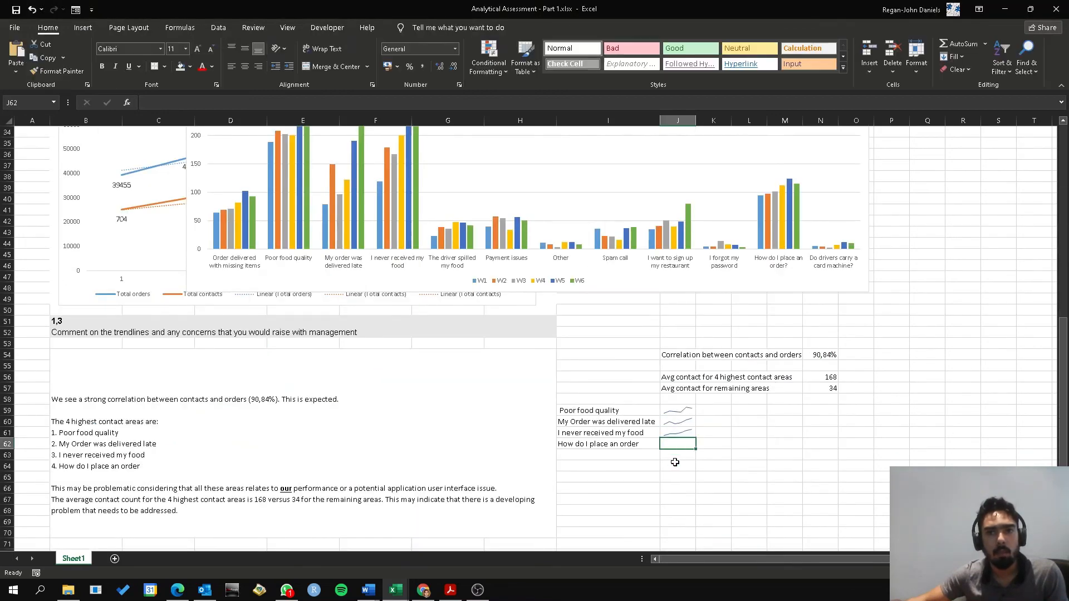
left_click(83, 27)
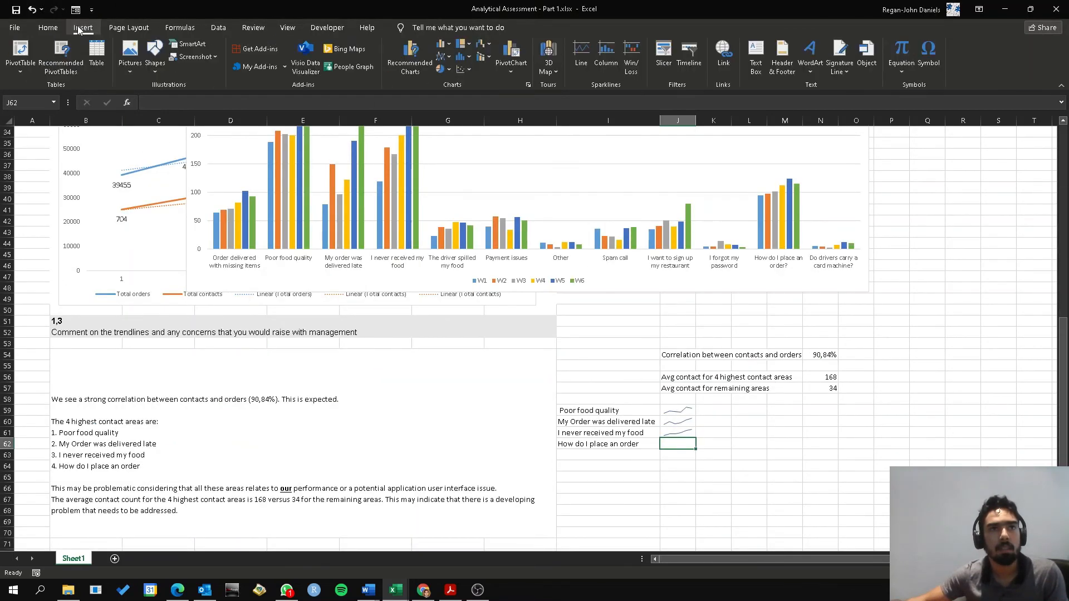
left_click(581, 54)
scroll(219, 341, "up", 7)
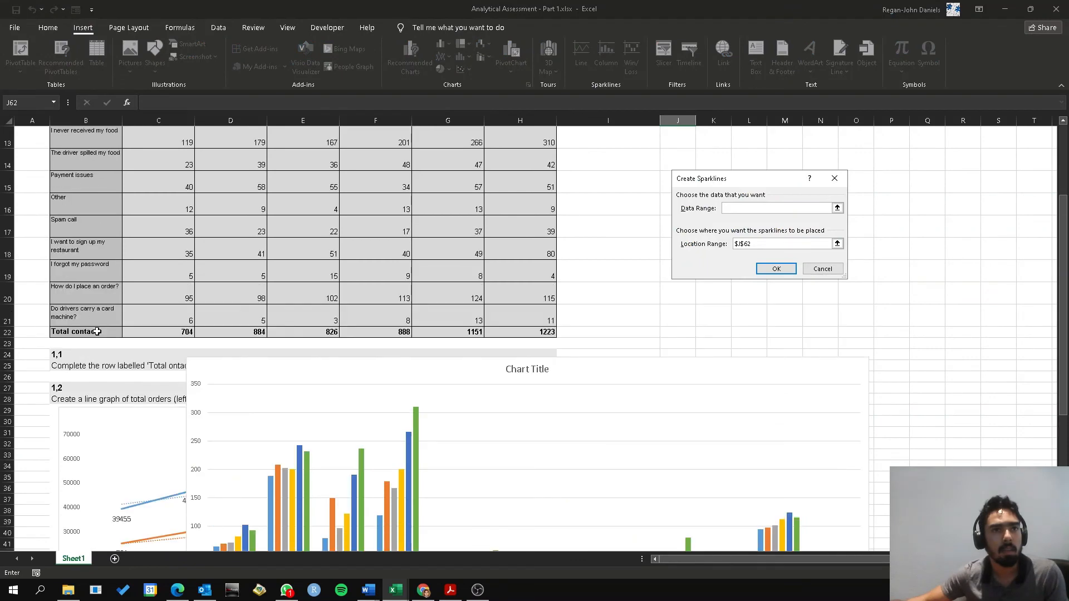
left_click_drag(162, 295, 524, 299)
left_click(775, 270)
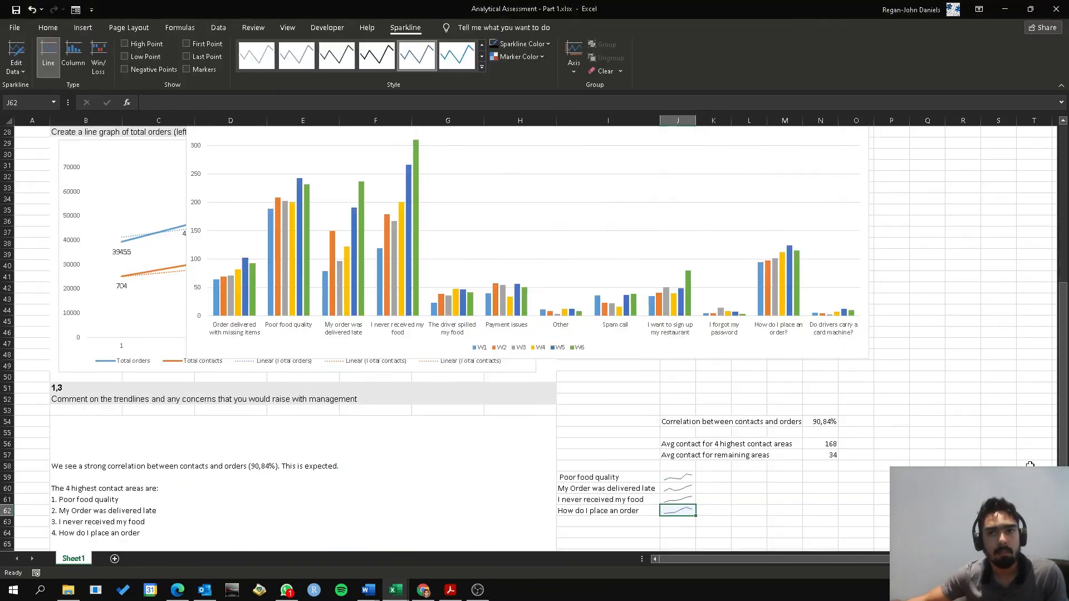
Enlarge the sparklines by widening column J to about twice its width and roughly doubling the height of rows 59 to 62
left_click(701, 374)
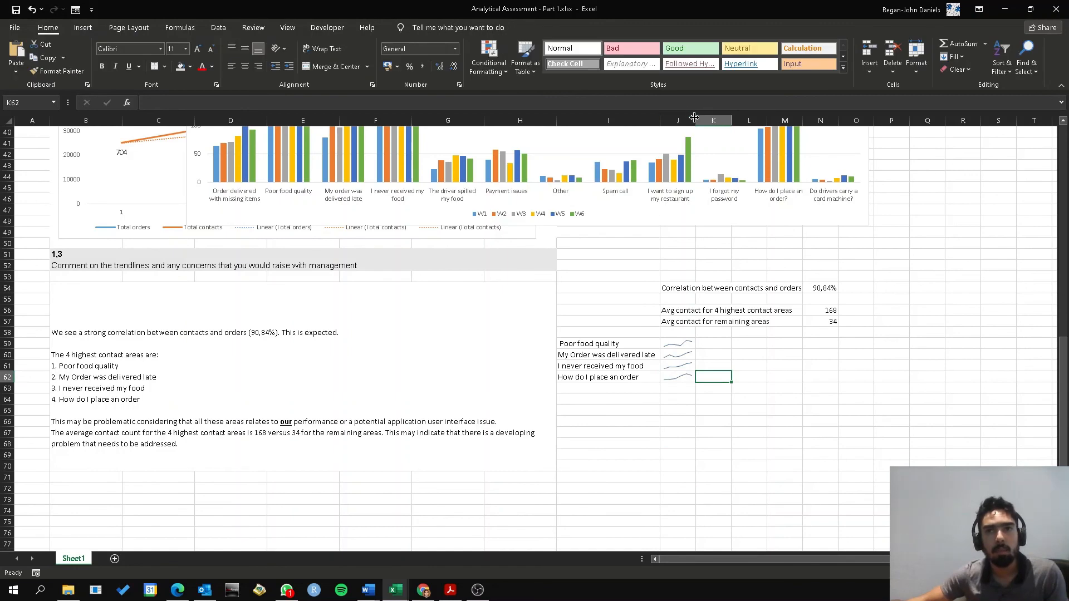
left_click_drag(695, 121, 778, 137)
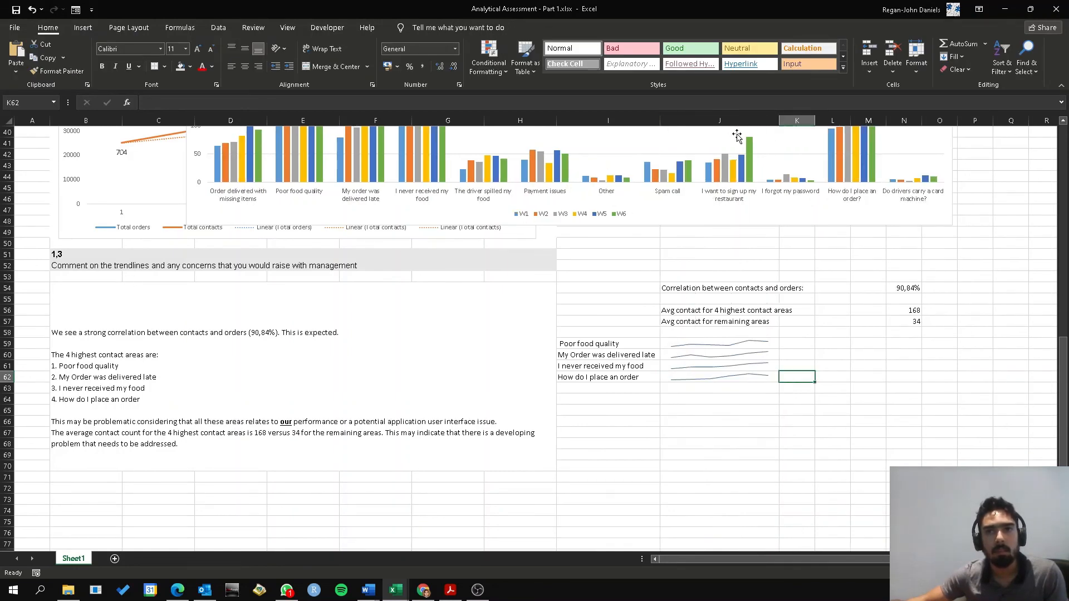
left_click_drag(779, 120, 742, 123)
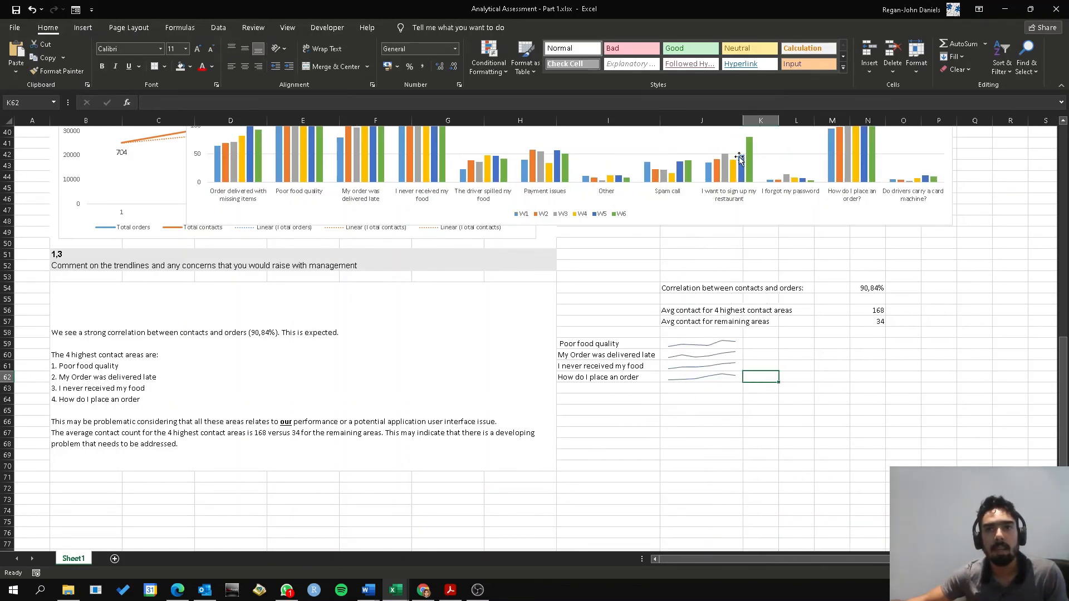
left_click(589, 341)
left_click_drag(7, 340, 7, 396)
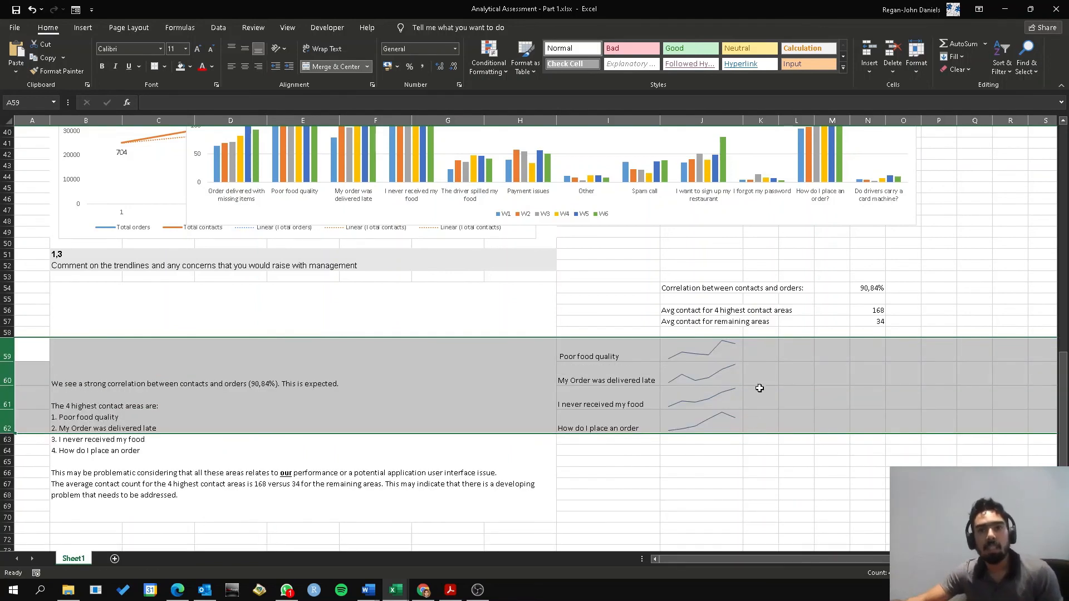
left_click(756, 384)
Fill the sparkline labels and sparklines in I59:J62 with standard yellow
left_click_drag(640, 349, 707, 426)
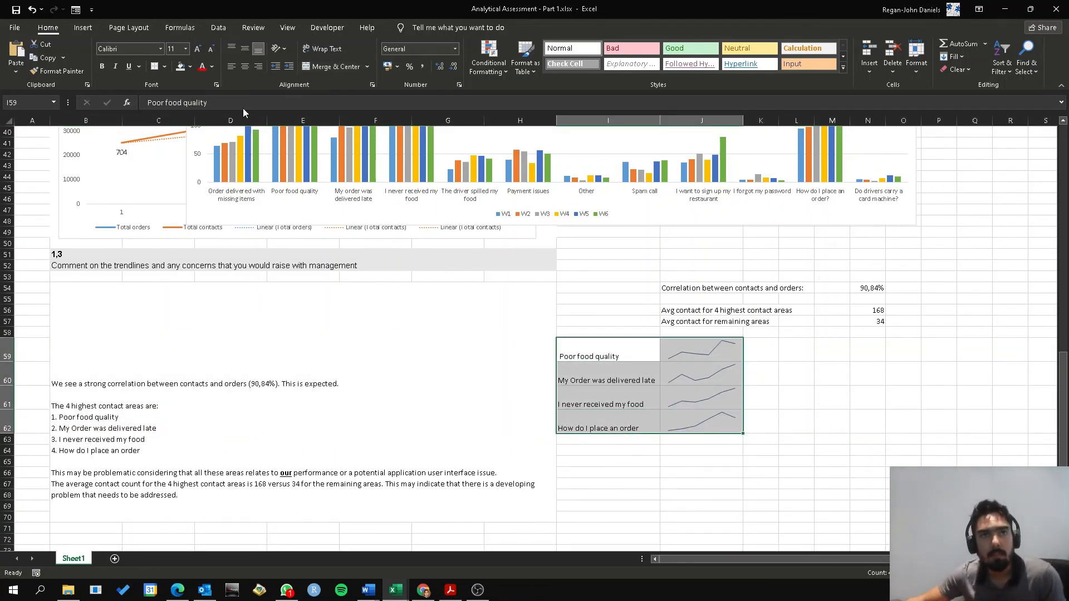
left_click(190, 67)
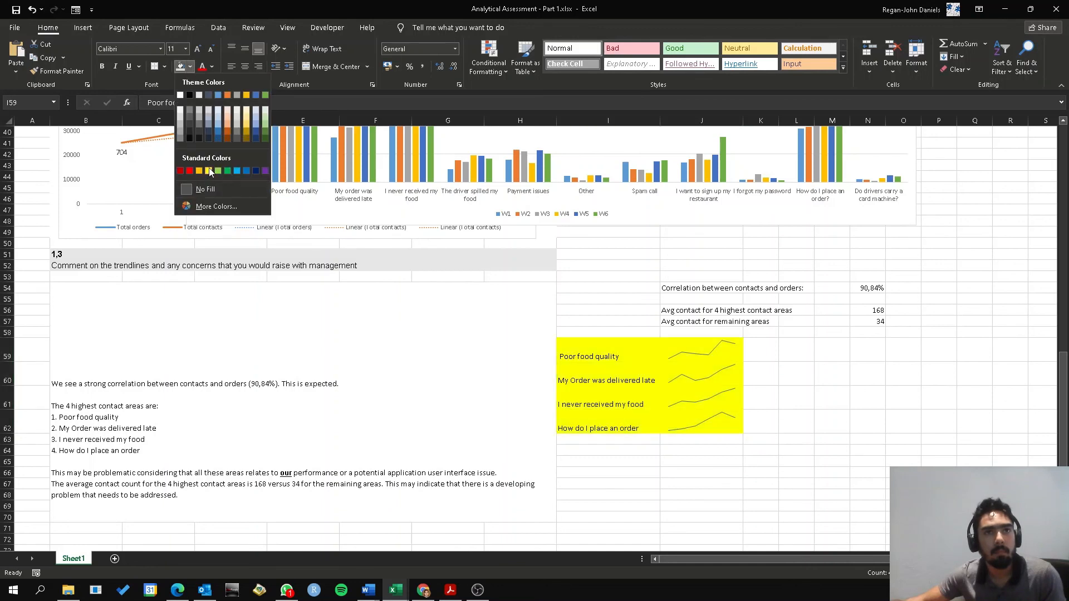
left_click(213, 171)
left_click(937, 398)
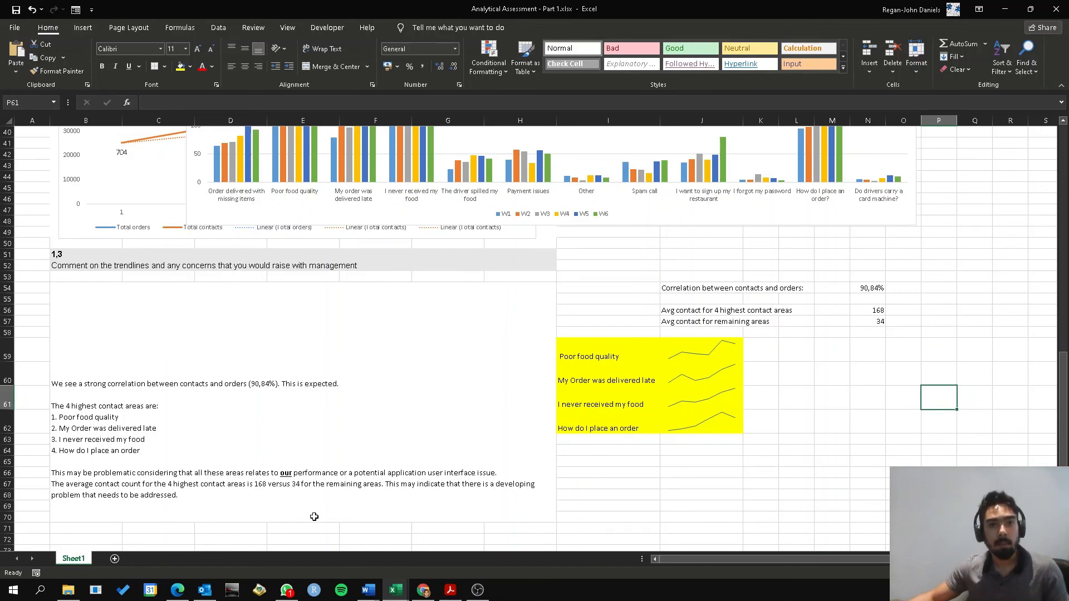
left_click(274, 505)
double_click(276, 505)
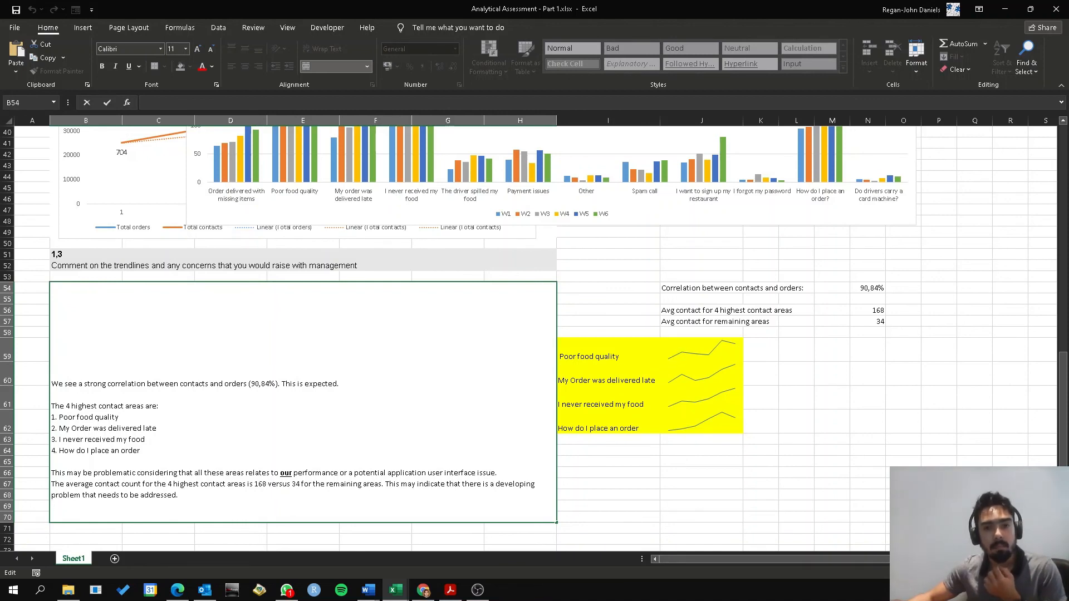
key("alt+Tab")
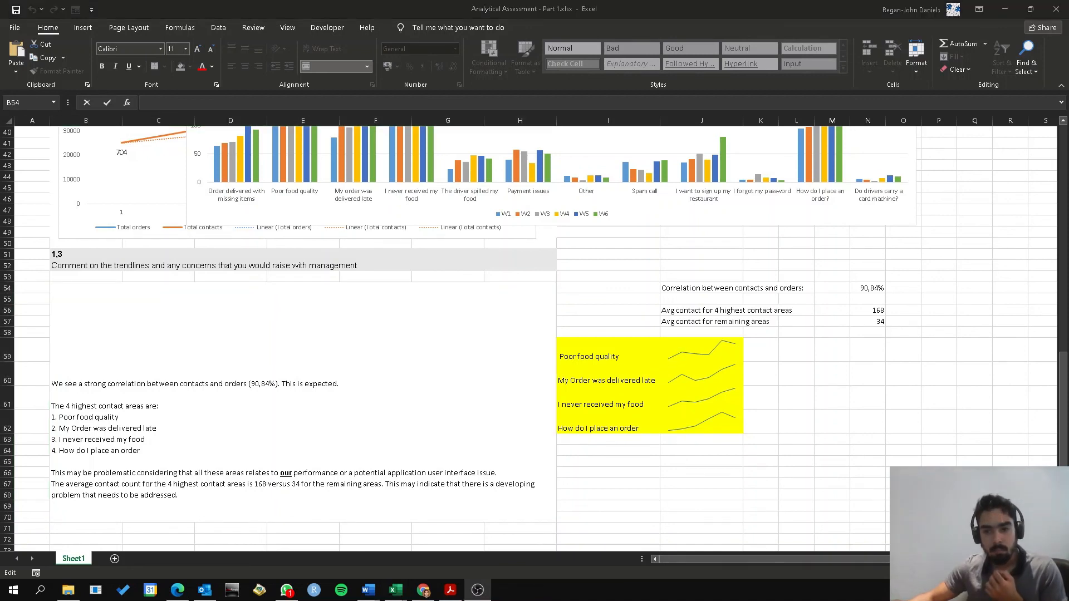
key("Escape")
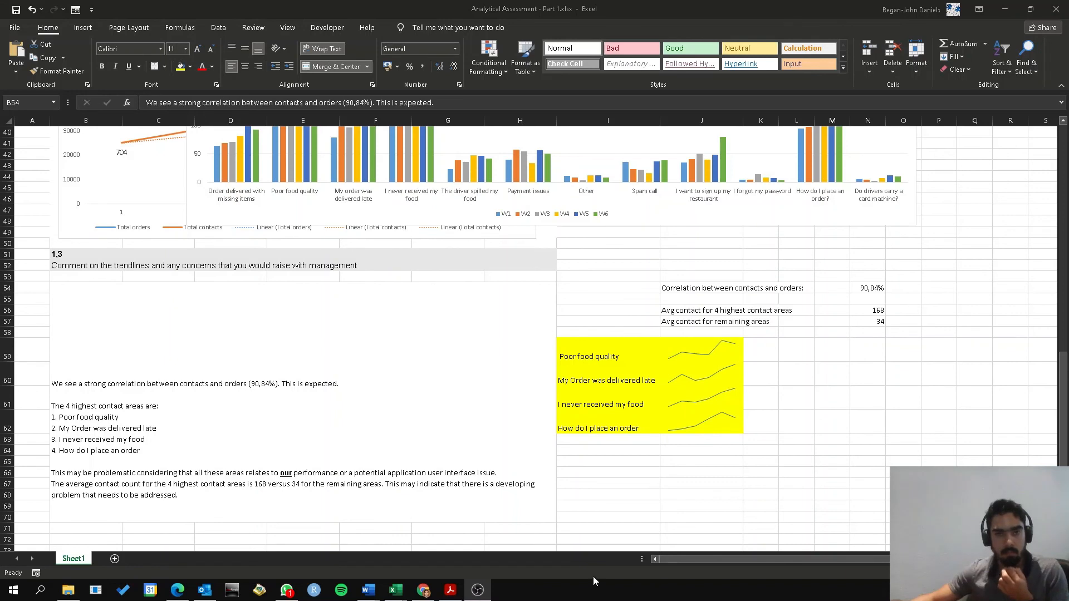
left_click(412, 461)
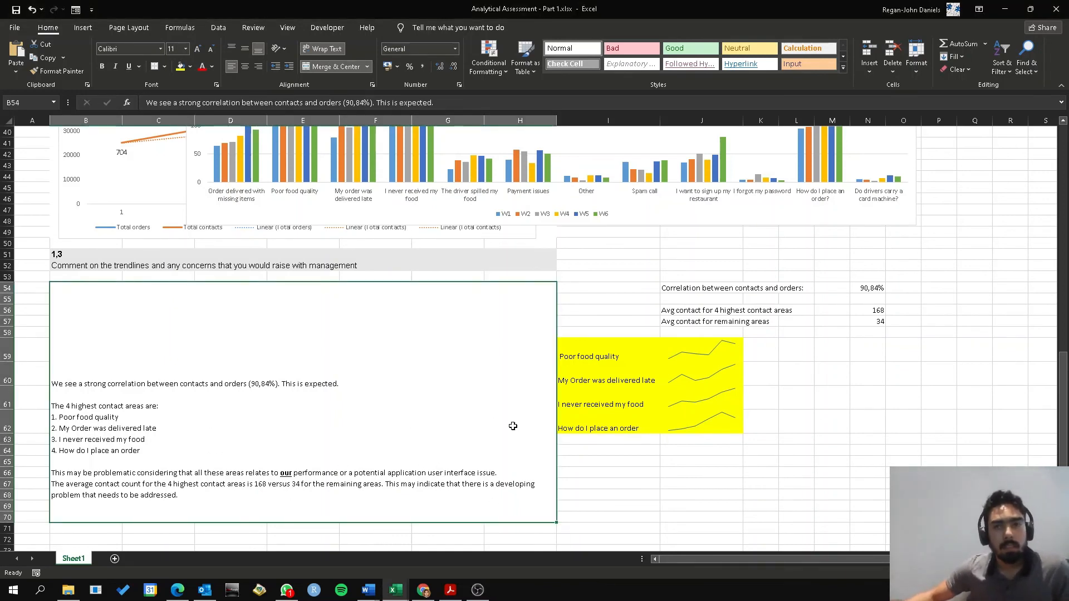
scroll(568, 414, "down", 2)
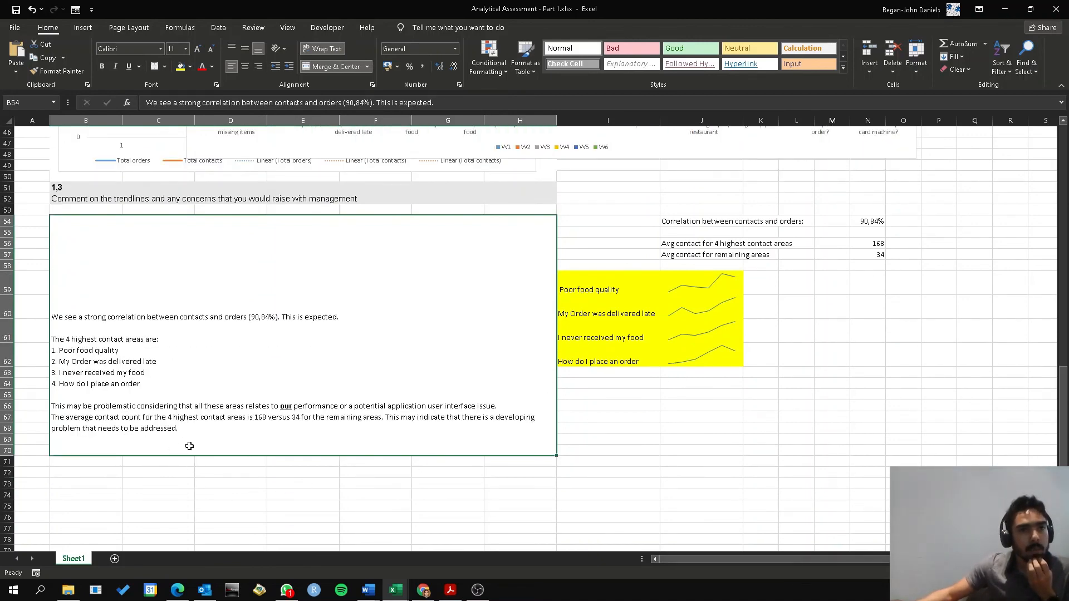
scroll(429, 420, "up", 6)
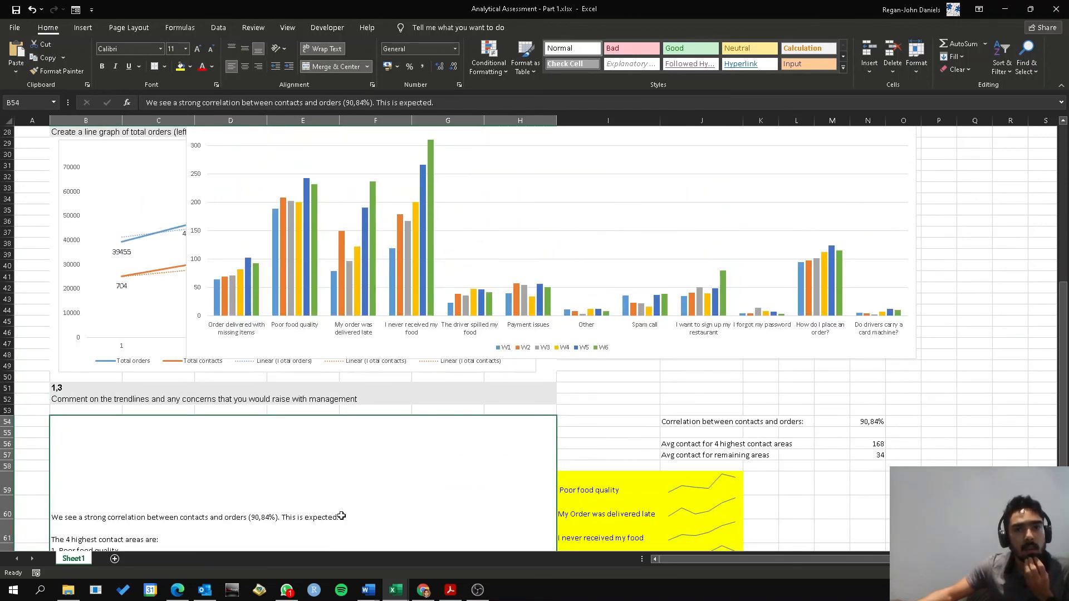
scroll(348, 519, "down", 4)
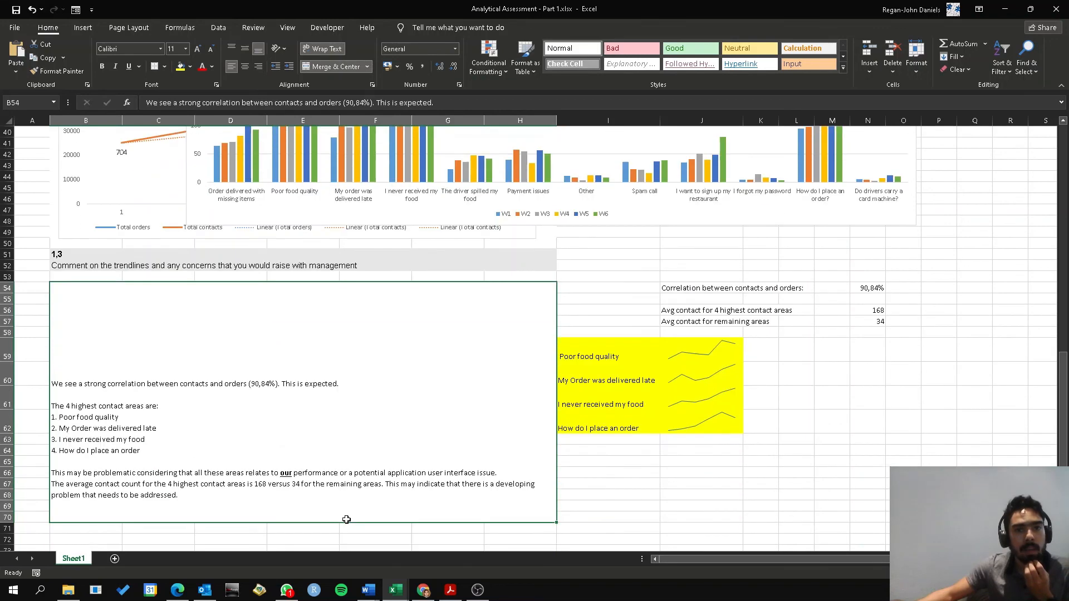